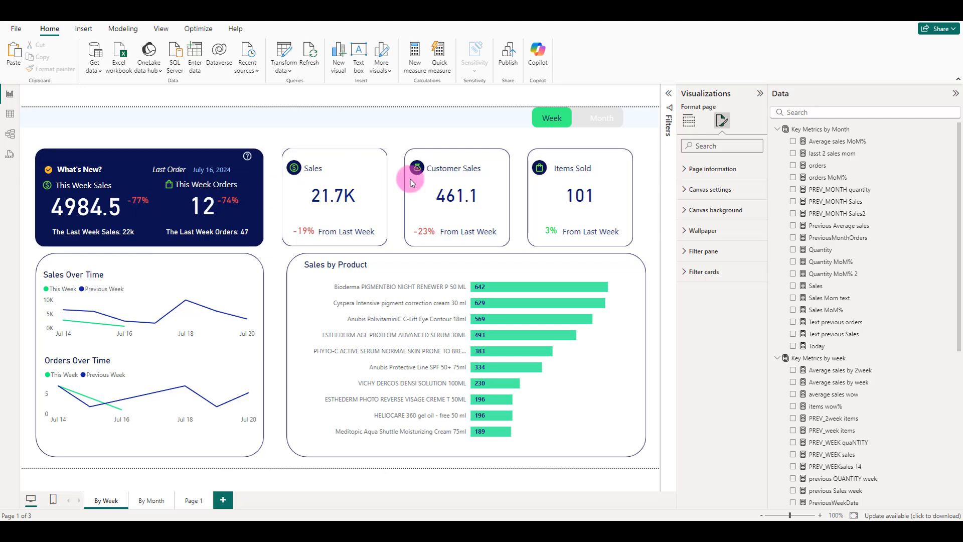
Step: Switch to the blank Page 1 and set its canvas vertical alignment to Middle
left_click(589, 116, "ctrl")
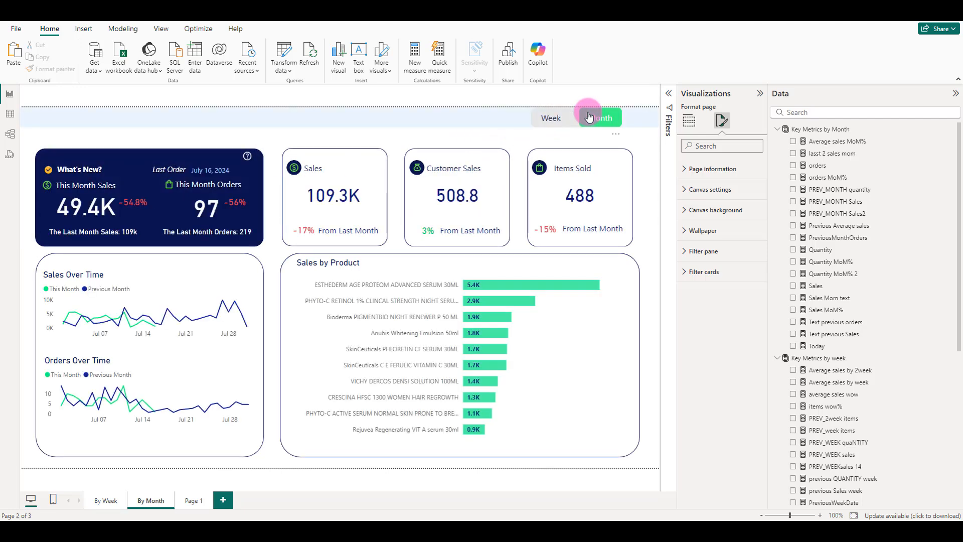
left_click(191, 501)
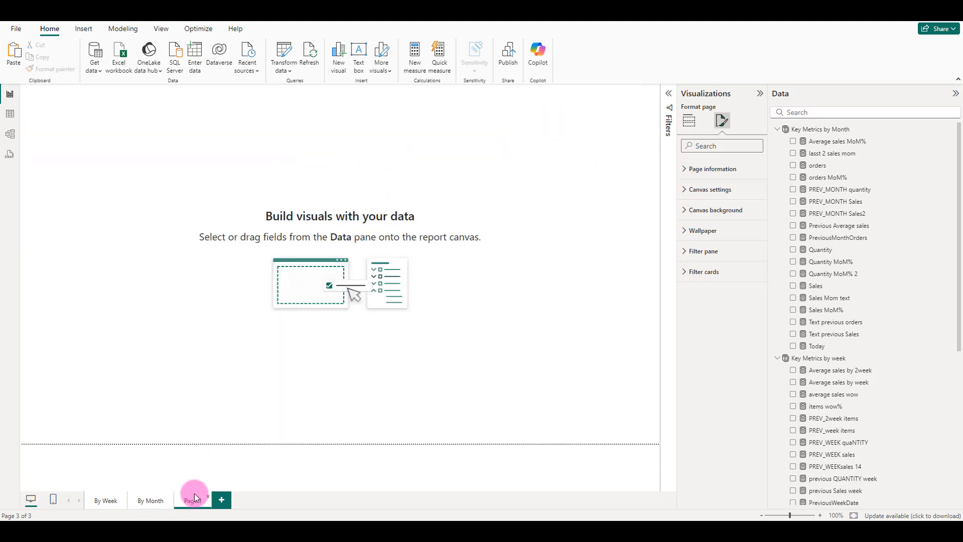
left_click(714, 210)
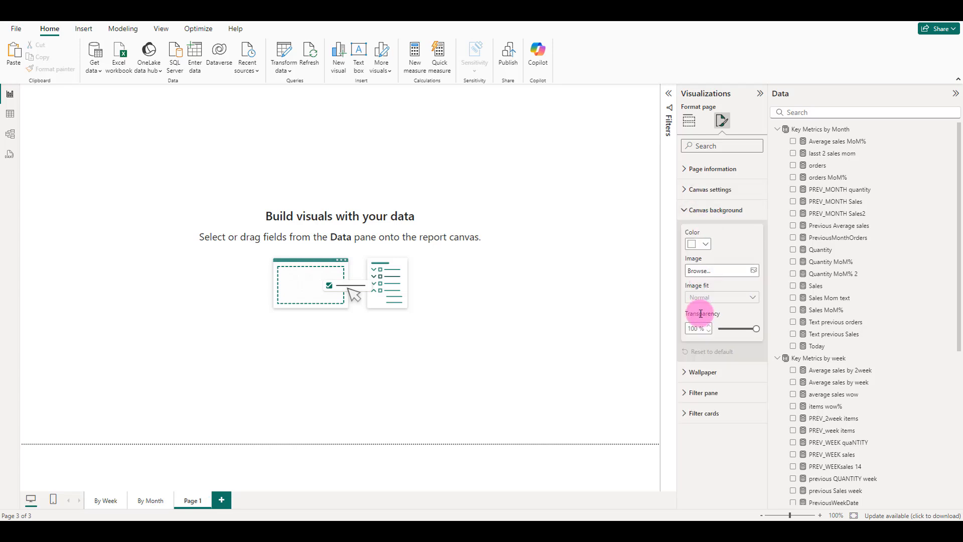
left_click(700, 190)
left_click(723, 301)
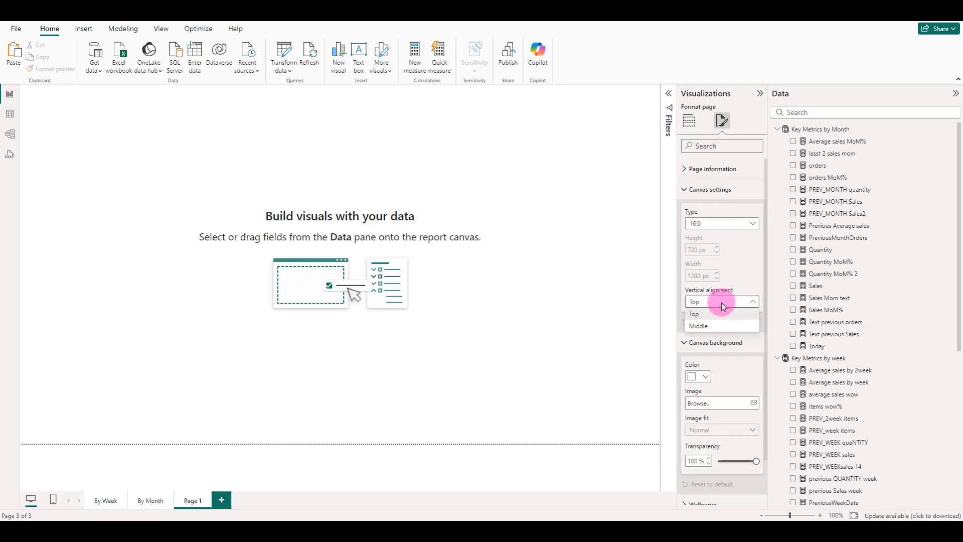
left_click(710, 318)
left_click(407, 170)
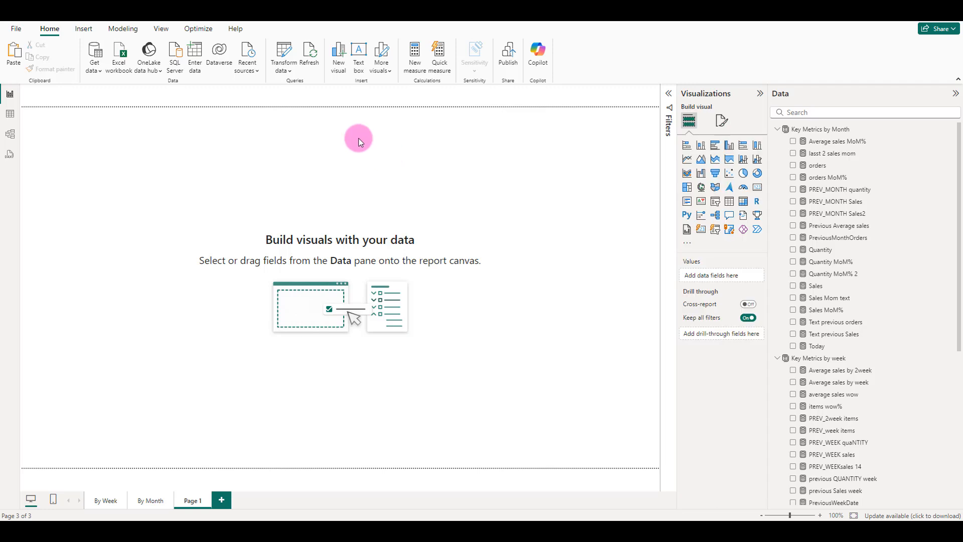
Step: Insert a rectangle and shape it into a thin header band across the full width of the page's top edge
left_click(82, 28)
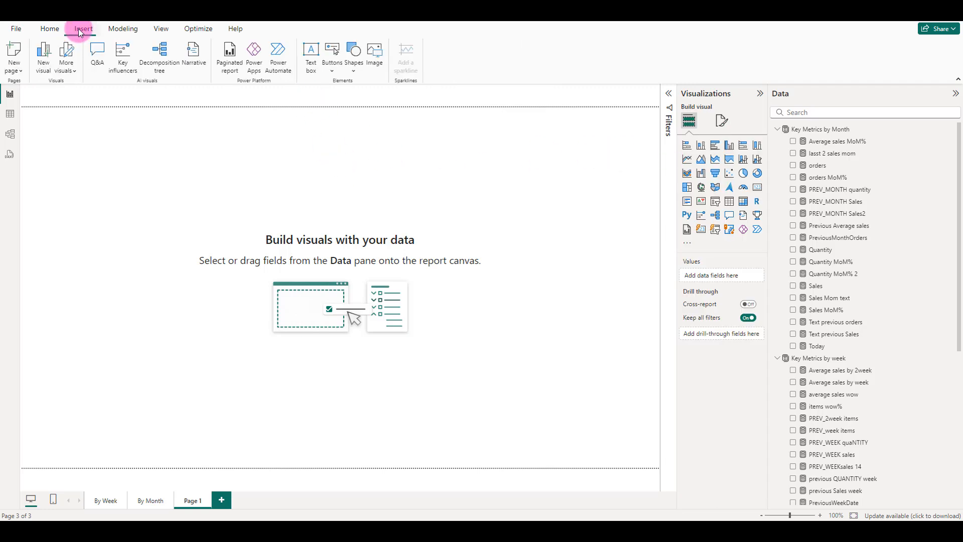
left_click(354, 56)
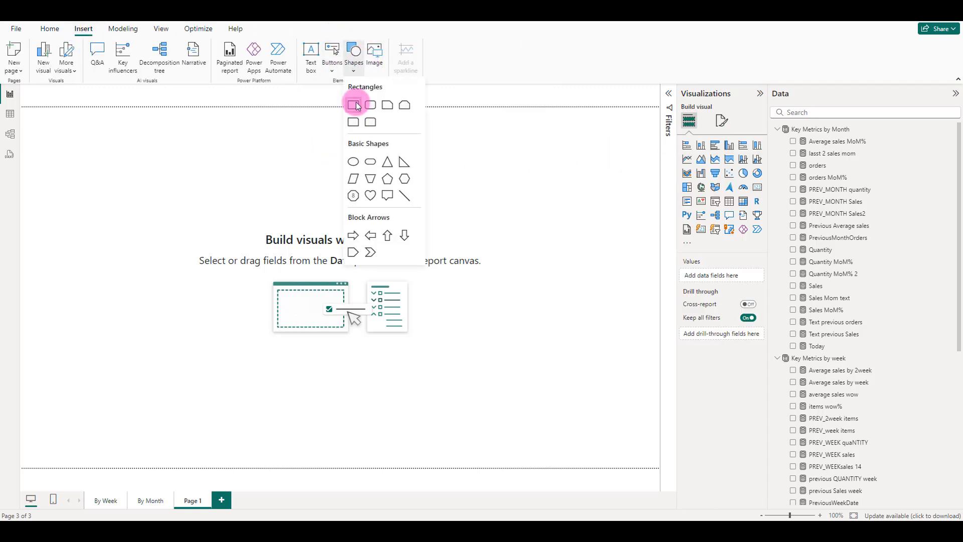
left_click(357, 104)
left_click_drag(90, 206, 96, 135)
left_click_drag(159, 120, 658, 120)
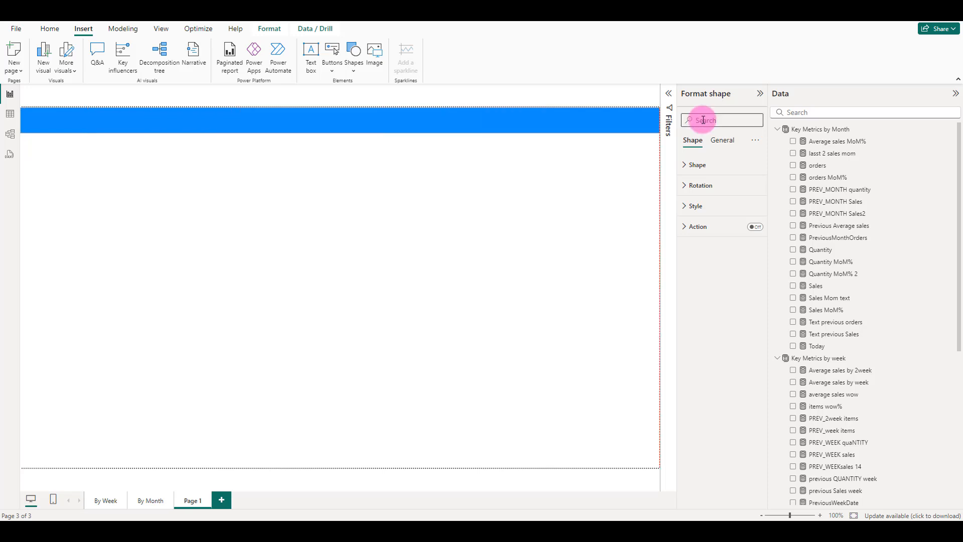
Step: Fill the header band with light blue at 49% transparency
left_click(705, 204)
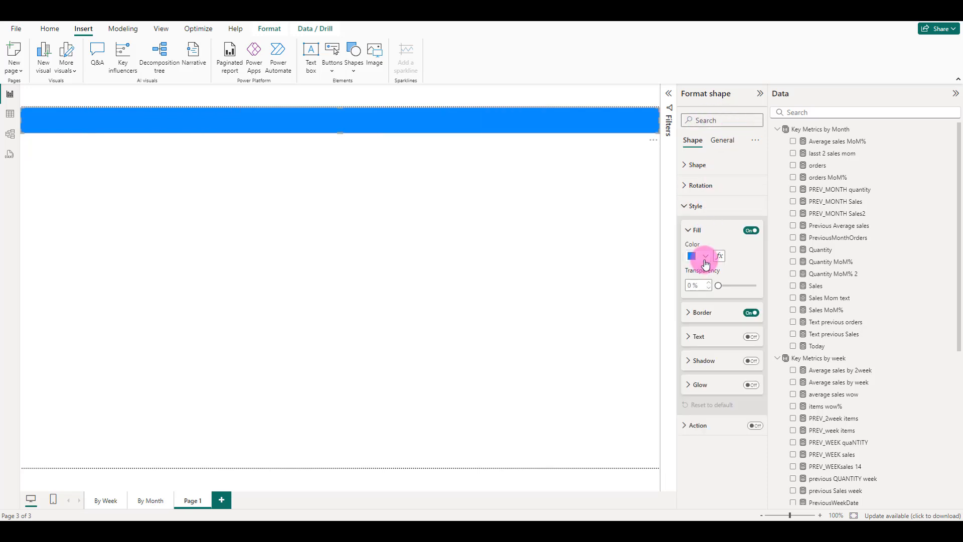
left_click(699, 256)
left_click(710, 286)
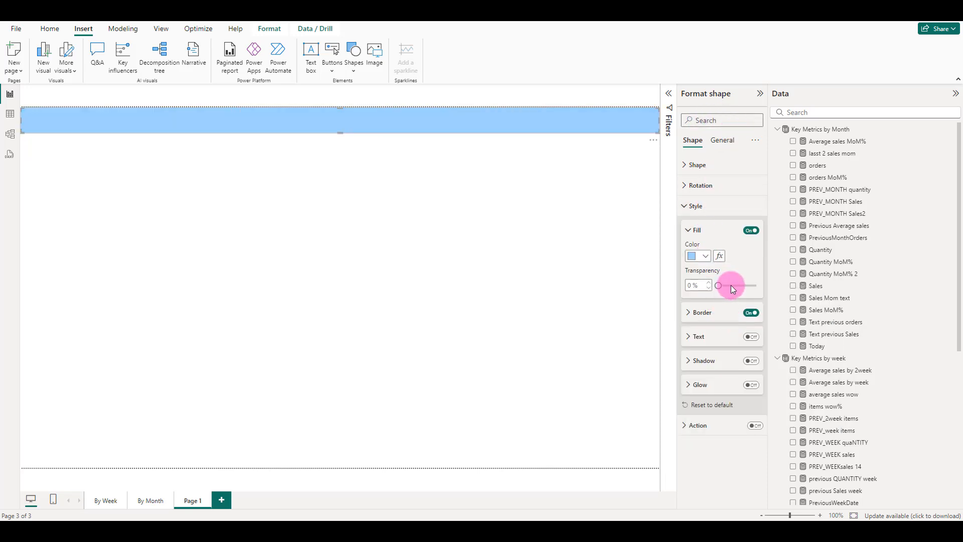
left_click_drag(736, 289, 737, 287)
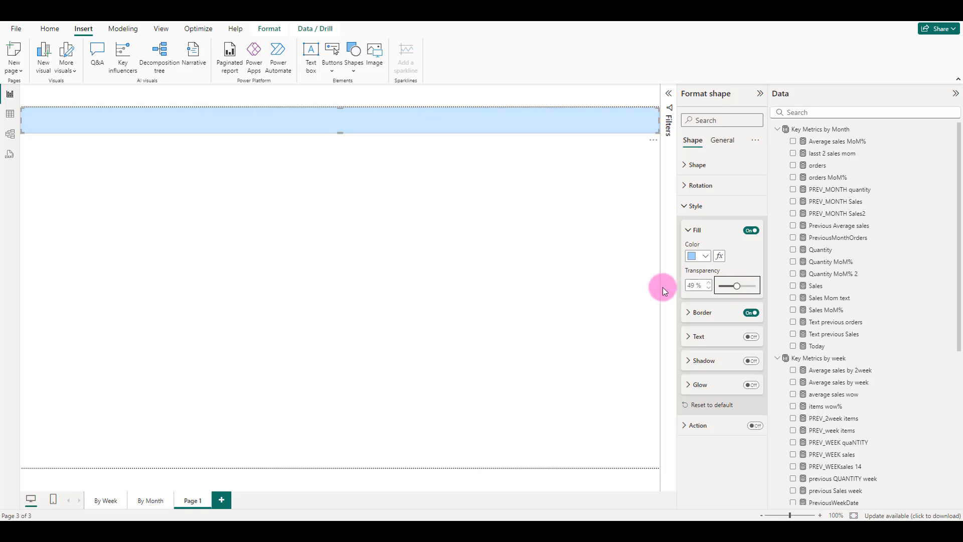
left_click(543, 239)
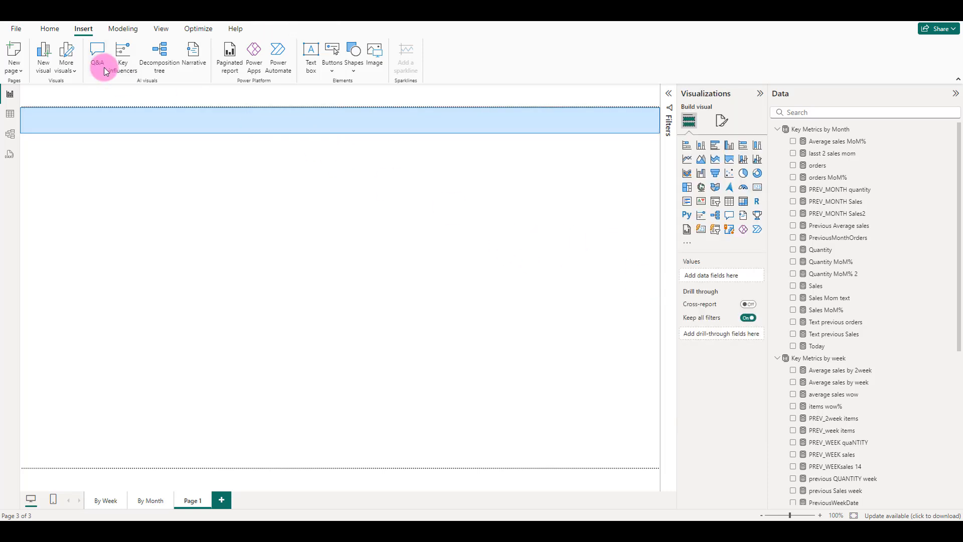
Step: Turn off the header band's border
left_click(478, 141)
left_click(701, 210)
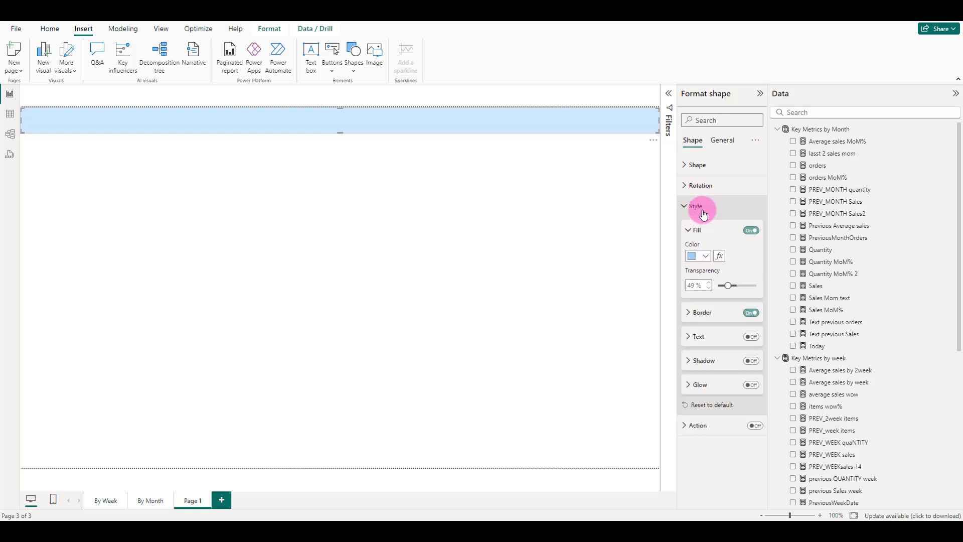
left_click(760, 314)
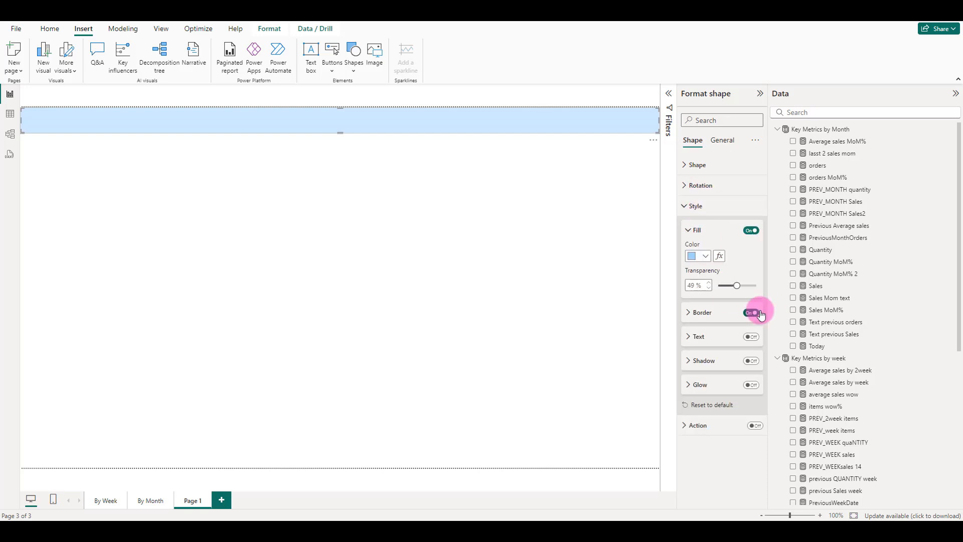
left_click(286, 233)
Step: Insert a rounded rectangle, size it to roughly two fifths of the page width, and place it below the header at the page's left edge
left_click(355, 50)
left_click(369, 106)
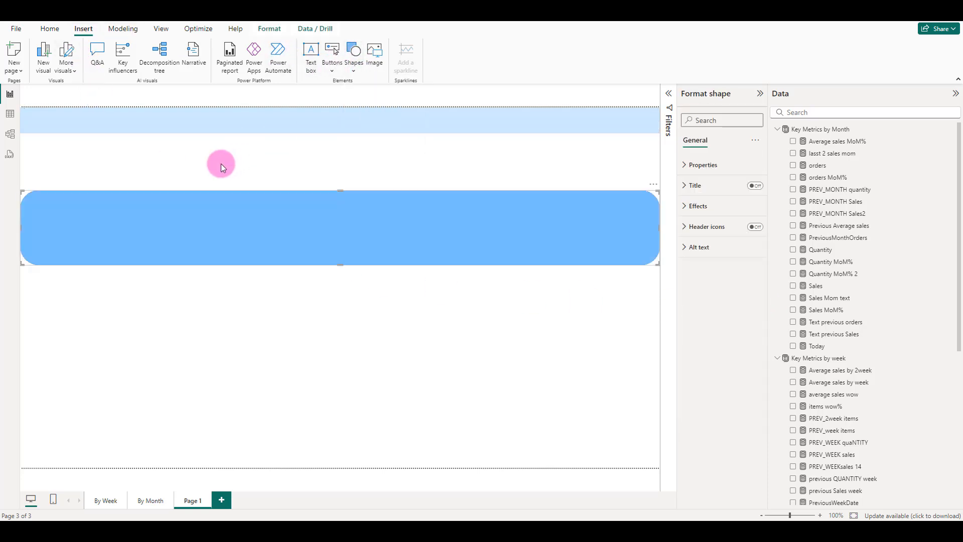
left_click_drag(659, 227, 280, 227)
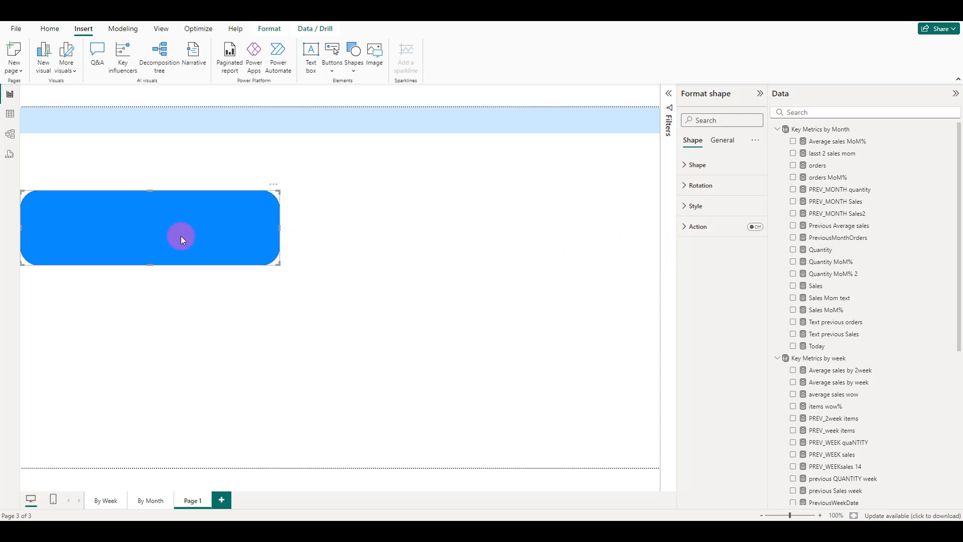
left_click_drag(181, 236, 176, 207)
left_click_drag(151, 236, 153, 270)
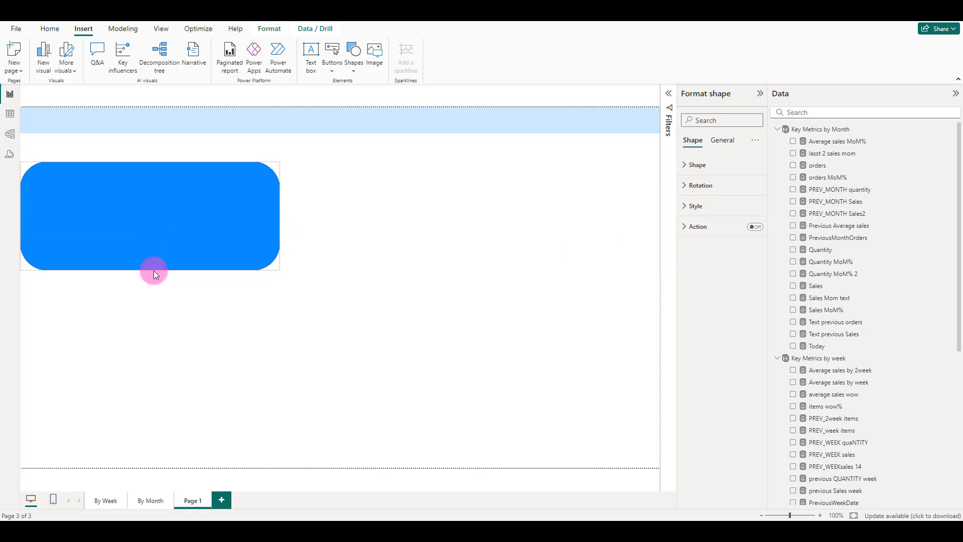
Step: Fill the rounded rectangle with dark navy blue
left_click(705, 215)
left_click(698, 255)
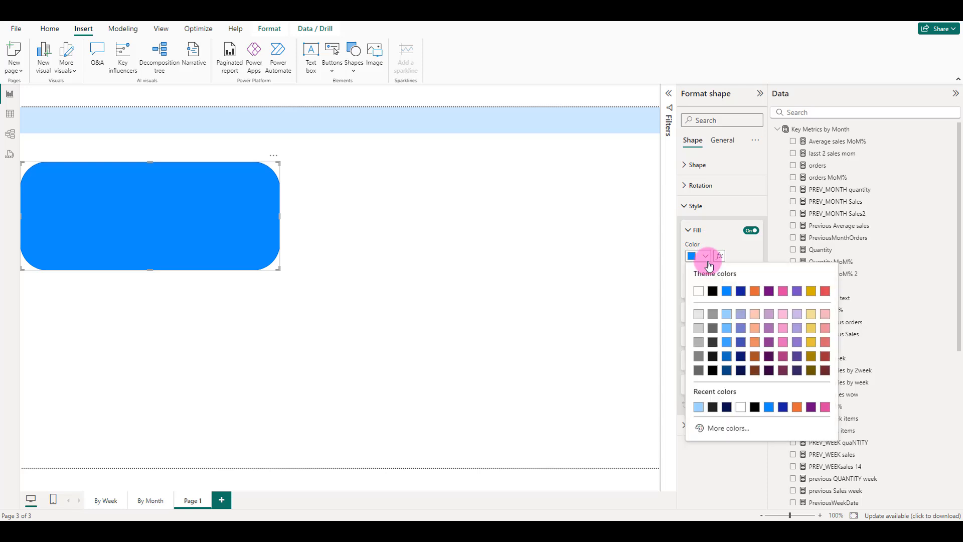
left_click(737, 370)
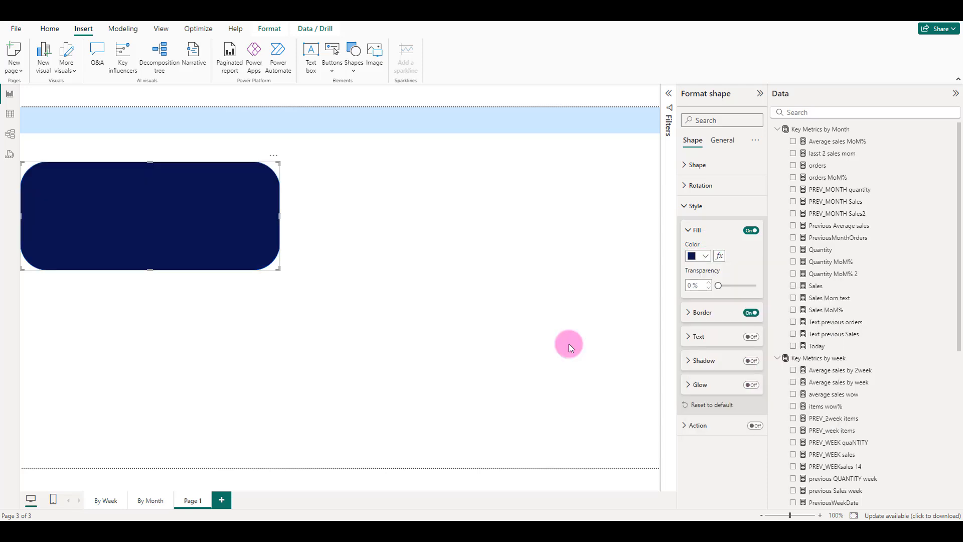
Step: Set the navy card's rounded corners to 10% and move it slightly in from the page's left edge
left_click(697, 165)
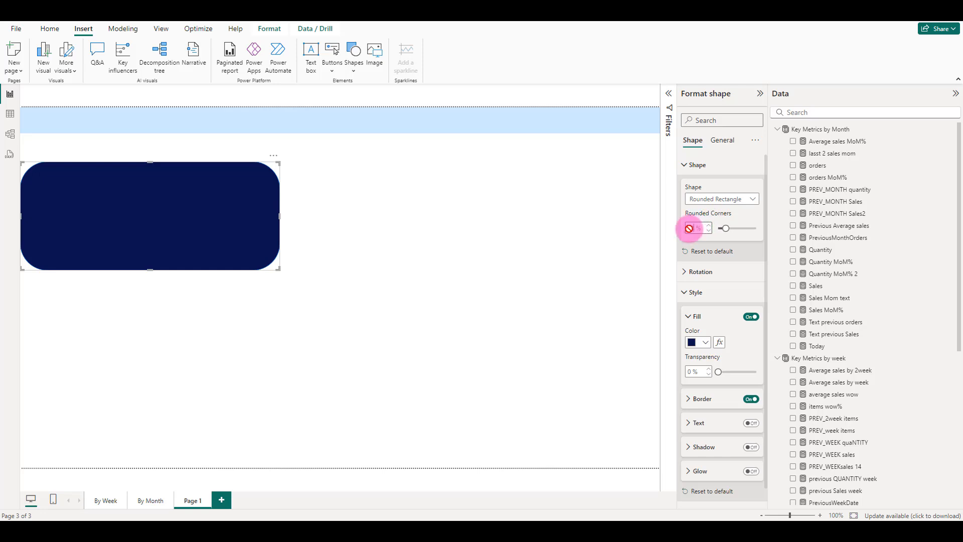
left_click_drag(209, 199, 220, 199)
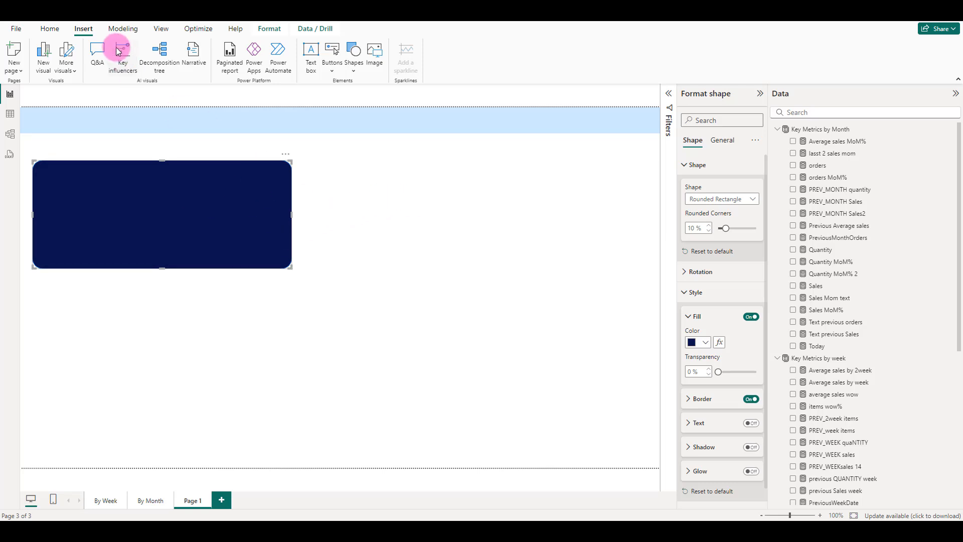
Step: Duplicate the navy card, place the copy to its right, and narrow it to a roughly square card
key("ctrl+c")
key("ctrl+v")
left_click_drag(163, 214, 443, 214)
left_click_drag(571, 216, 375, 212)
Step: Give the square card a white fill and a dark navy border
left_click(706, 345)
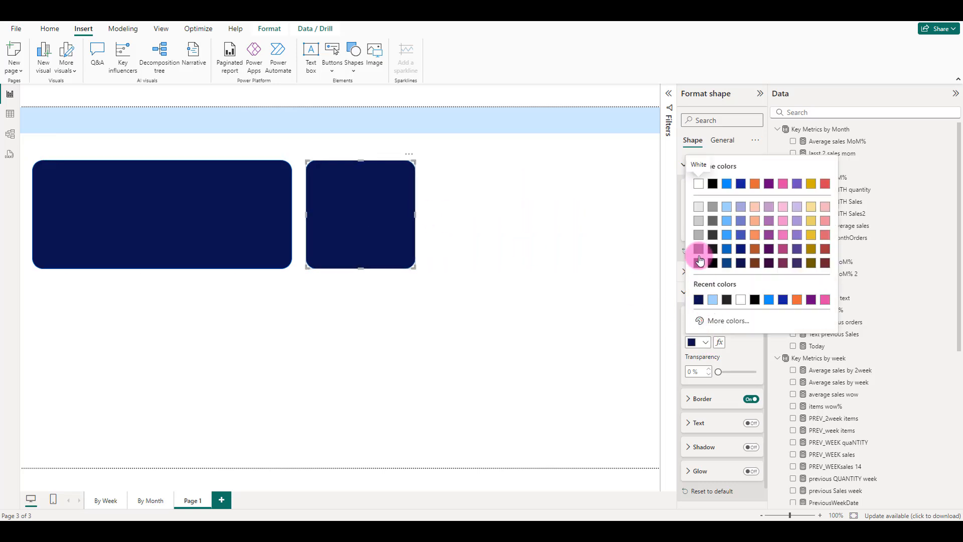
left_click(700, 188)
left_click(703, 399)
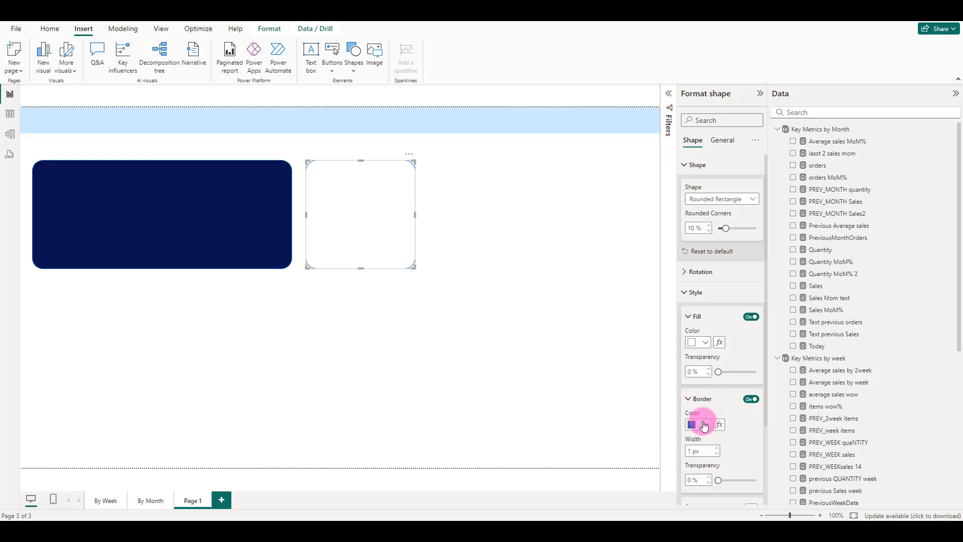
left_click(701, 425)
left_click(740, 346)
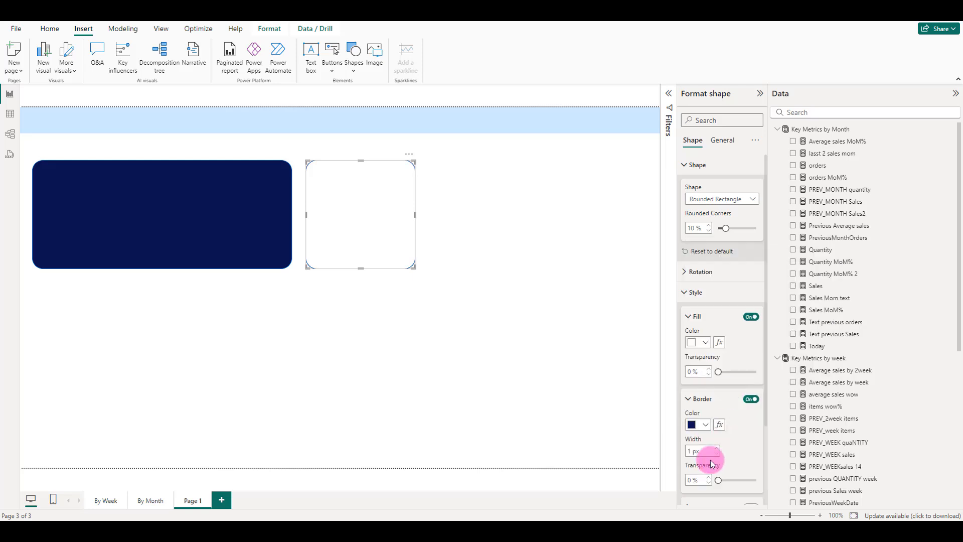
left_click(374, 288)
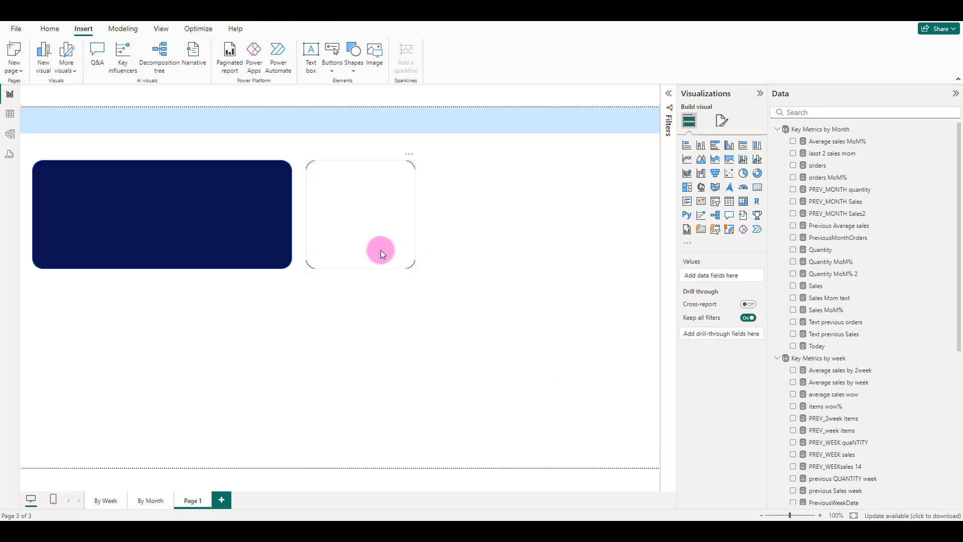
Step: Add two copies of the white card and line up all three in a row beside the navy card
left_click(381, 250)
left_click_drag(380, 251, 618, 236)
left_click_drag(336, 221, 334, 221)
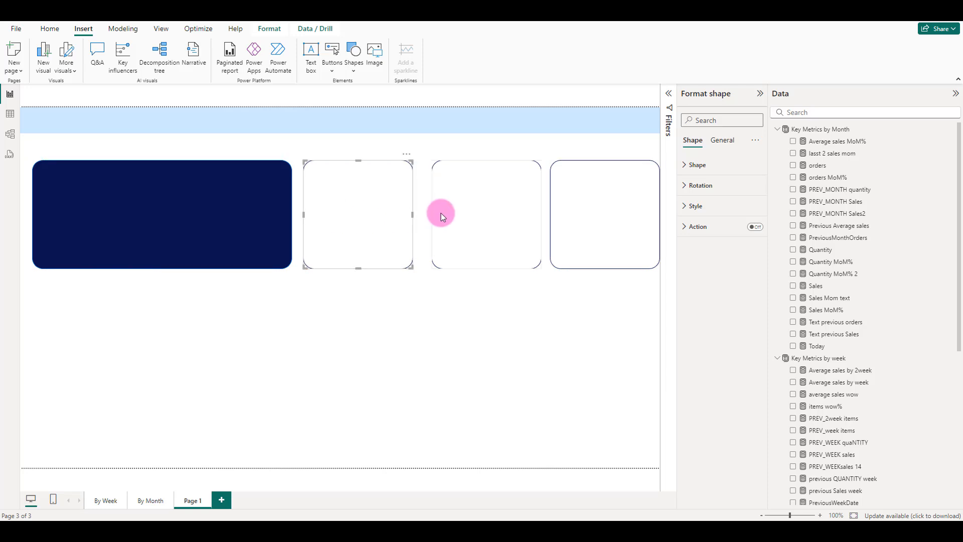
left_click_drag(456, 213, 453, 213)
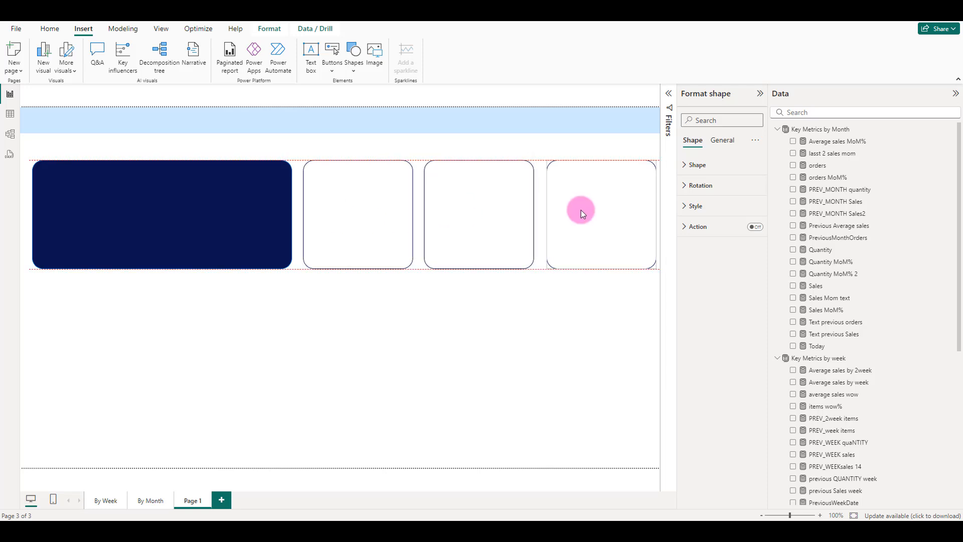
left_click_drag(581, 210, 576, 209)
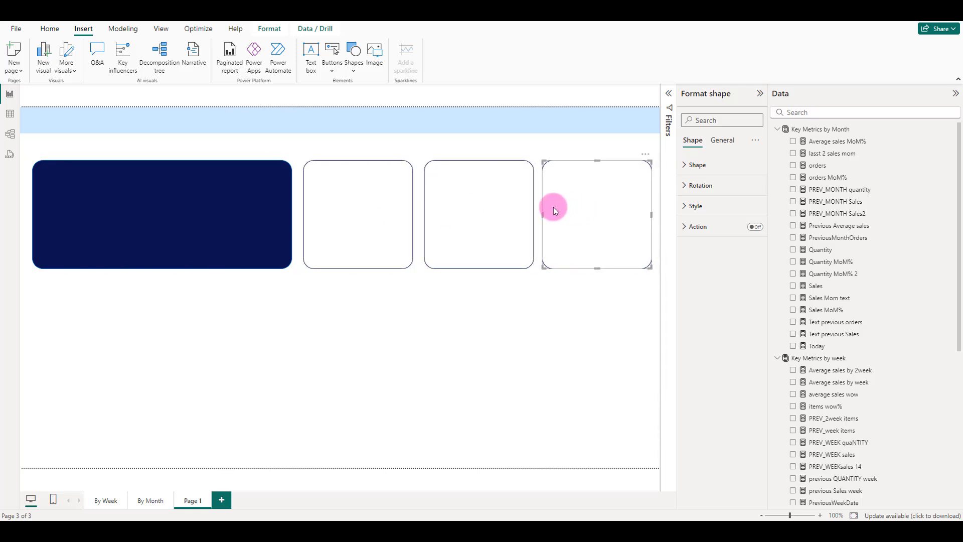
Step: Distribute the three white cards horizontally so the gaps between them are equal
left_click(479, 204, "ctrl")
left_click(370, 201, "ctrl")
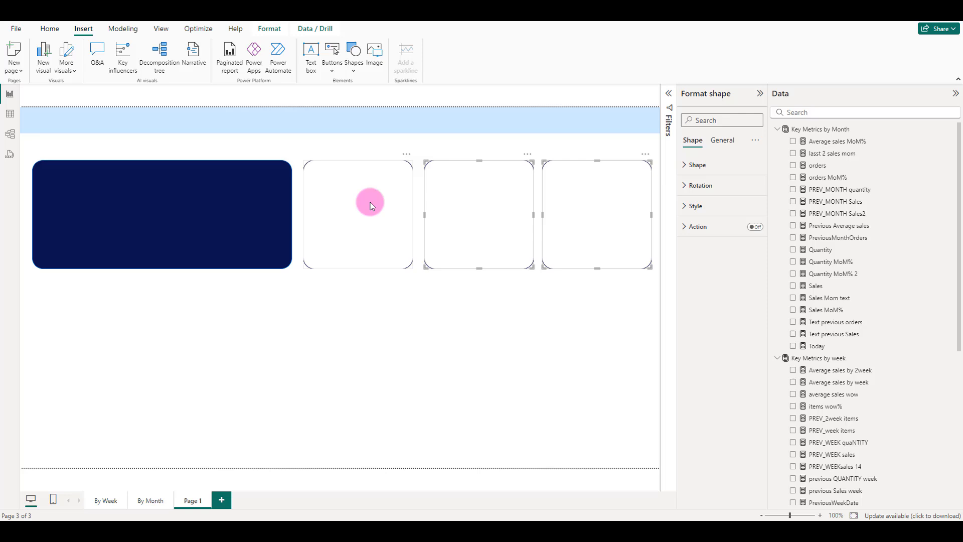
left_click(269, 29)
left_click(221, 69)
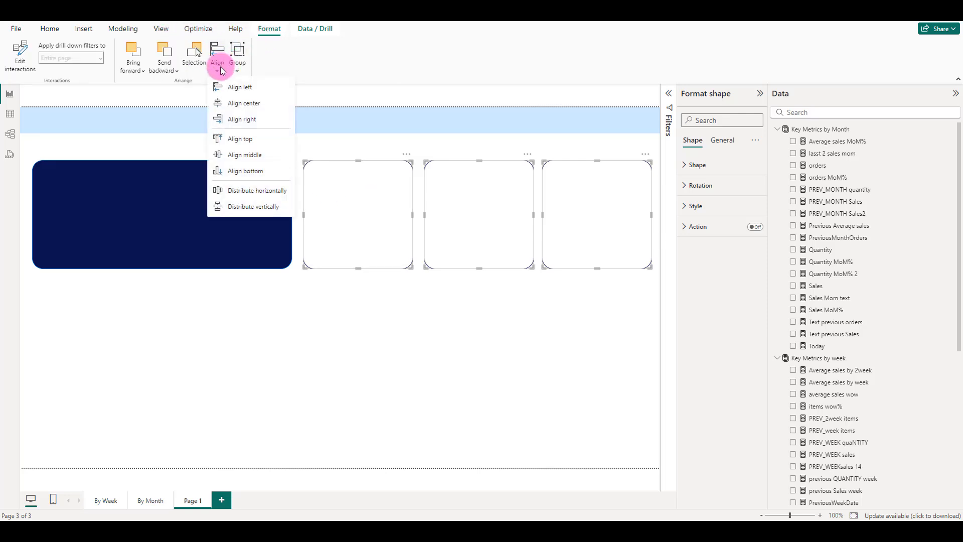
left_click(257, 190)
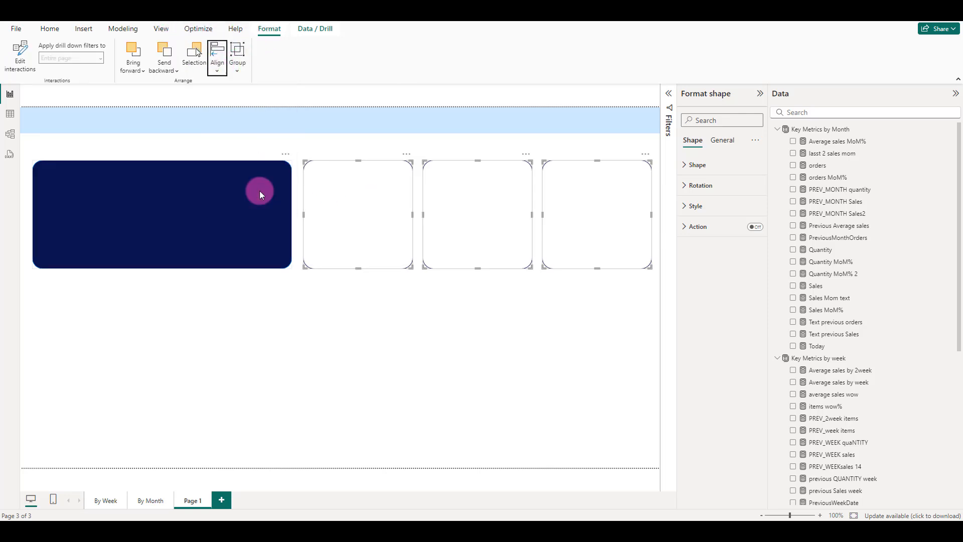
left_click(266, 320)
Step: Duplicate the navy card directly beneath the original and stretch the copy down to near the page's bottom edge
left_click(237, 234)
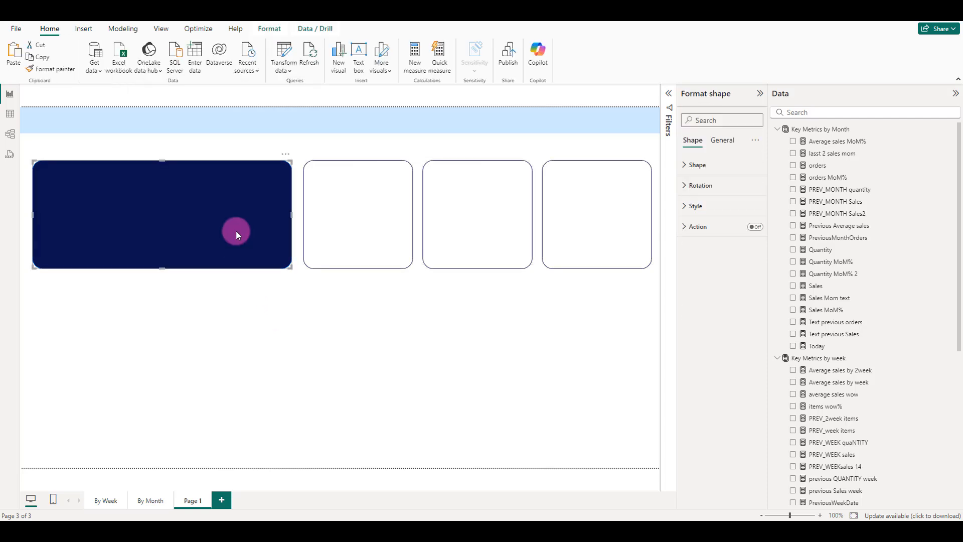
key("ctrl+c")
key("ctrl+v")
left_click_drag(236, 231, 231, 340)
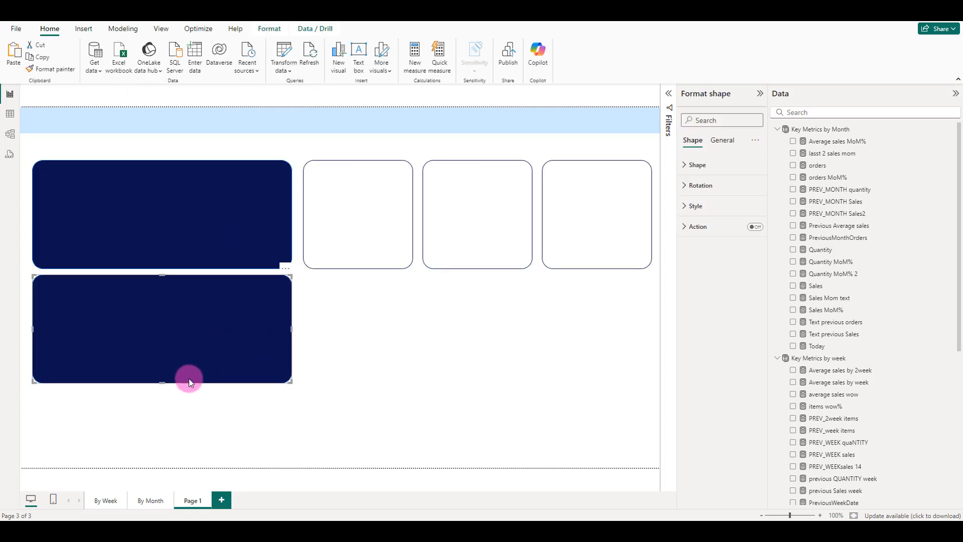
left_click_drag(190, 381, 165, 453)
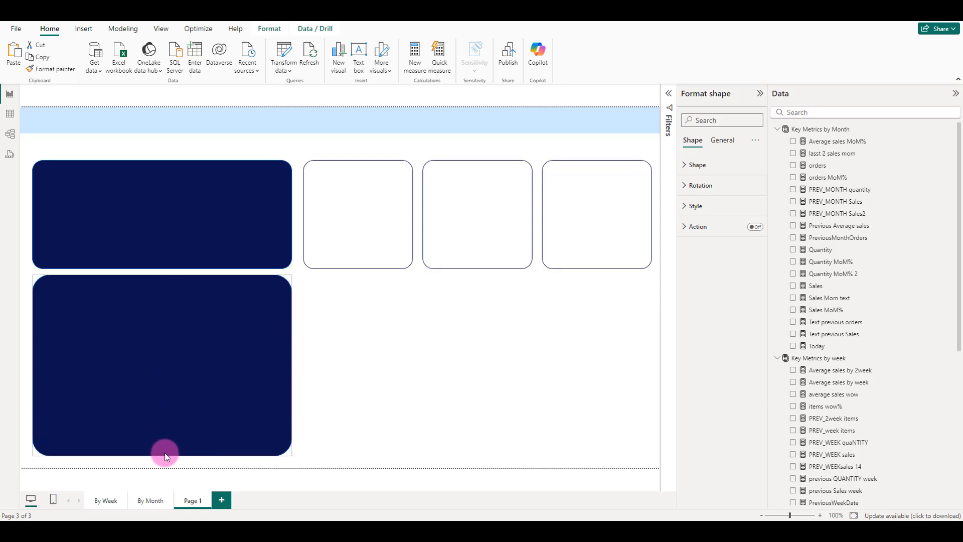
Step: Give the lower navy card a white fill and a dark navy border
left_click(697, 206)
left_click(706, 257)
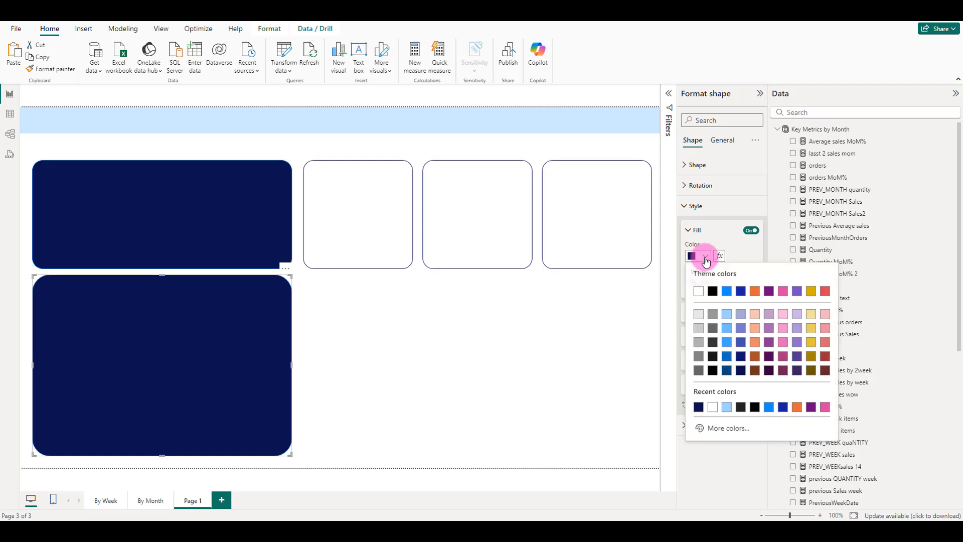
left_click(699, 291)
left_click(703, 310)
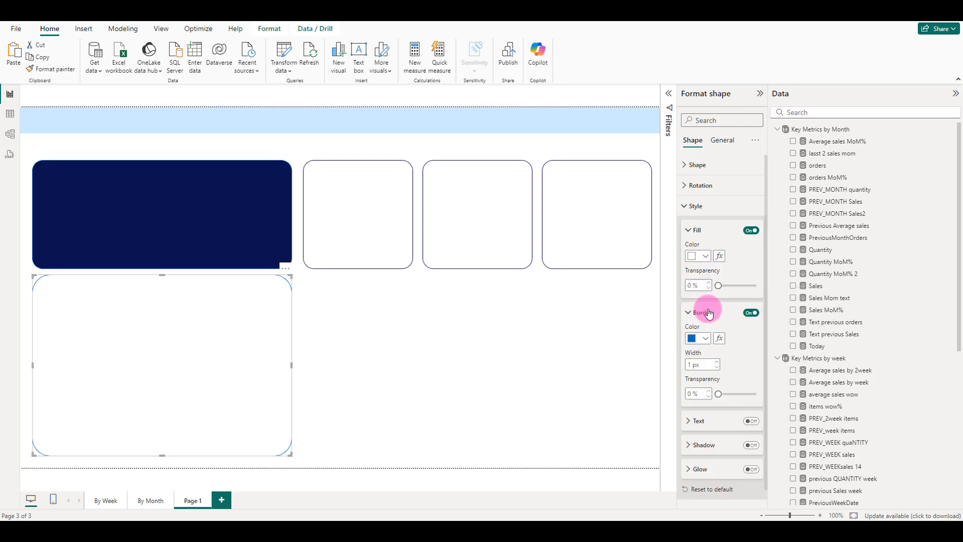
left_click(705, 340)
left_click(712, 296)
left_click(469, 341)
Step: Duplicate the large white card beside the original and widen the copy to line up with the right edge of the small cards above
left_click(243, 347)
left_click_drag(245, 344, 511, 340)
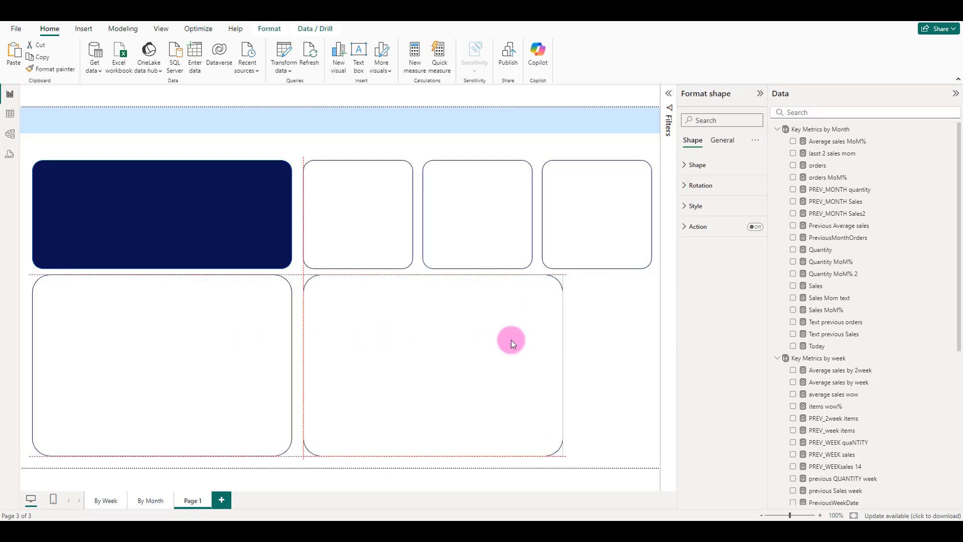
left_click_drag(564, 363, 652, 374)
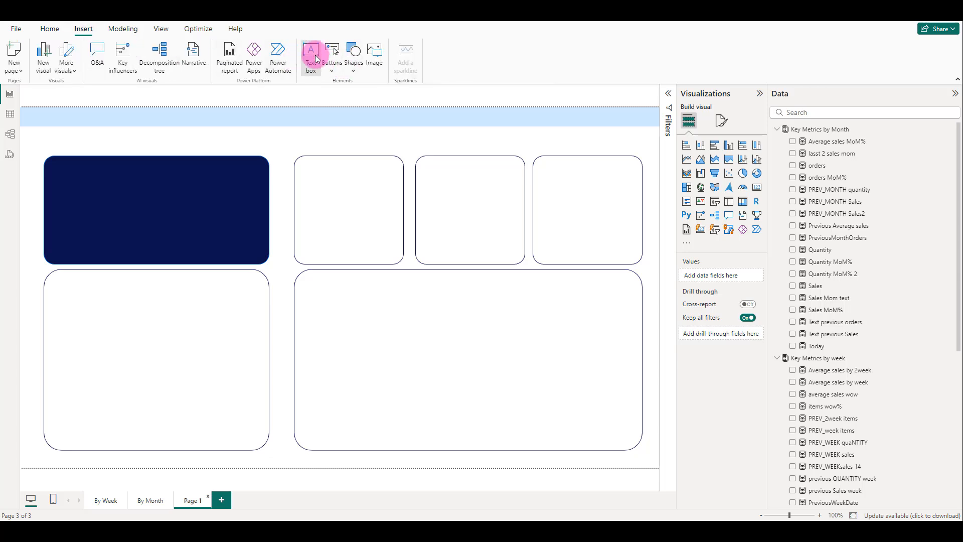
Step: Insert a text box reading "What's New?"
left_click(311, 53)
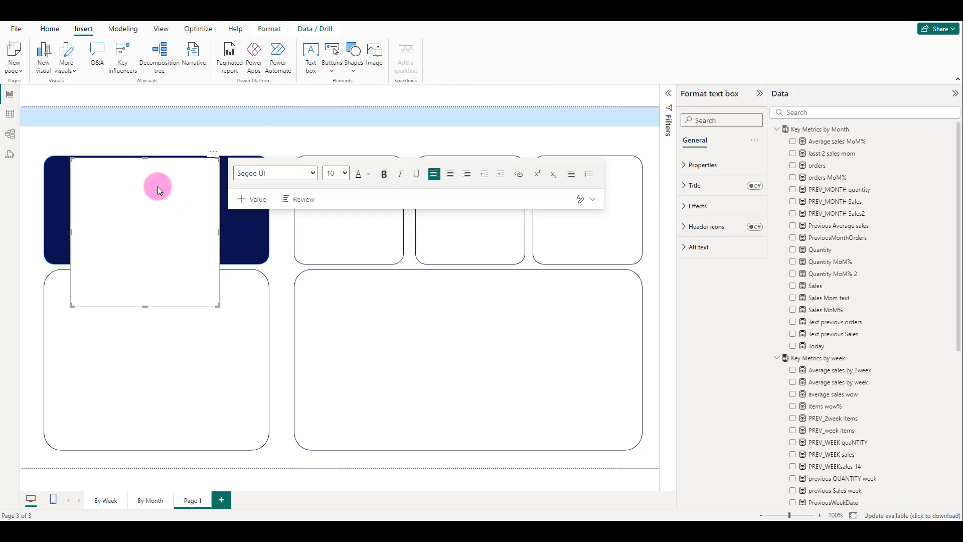
type("What")
type(";")
type("'s Ne")
type("w?")
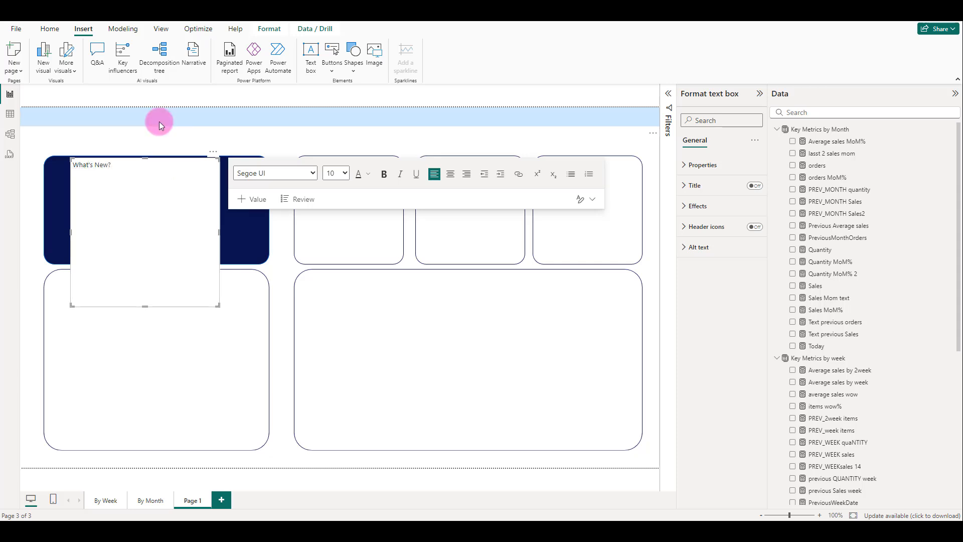
Step: Format the "What's New?" text as white, size 12 and bold
left_click_drag(104, 164, 72, 164)
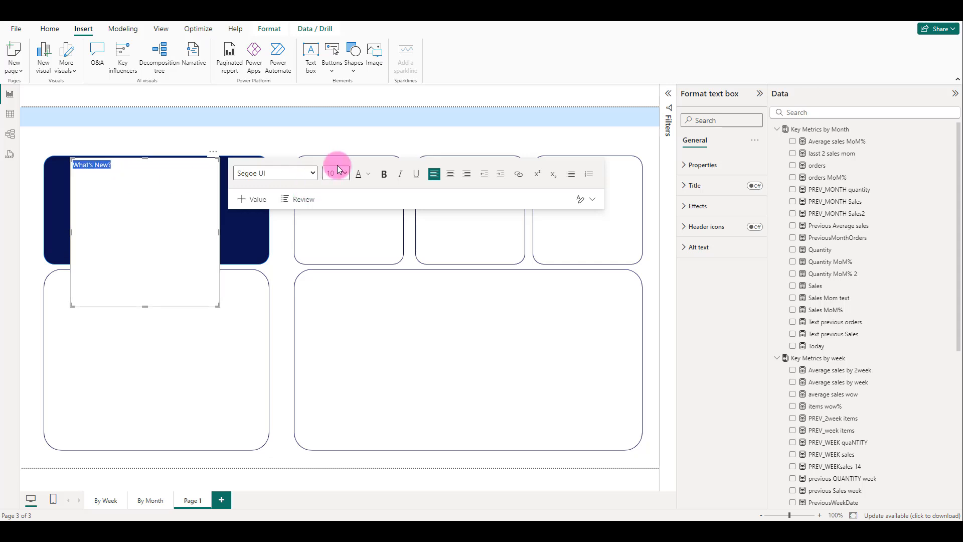
left_click(368, 173)
left_click(379, 209)
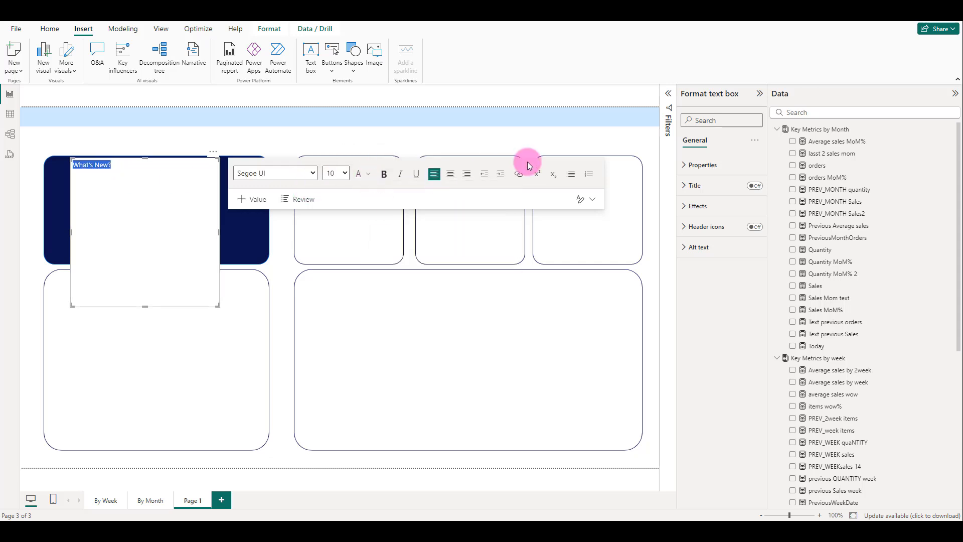
left_click(345, 173)
left_click(339, 255)
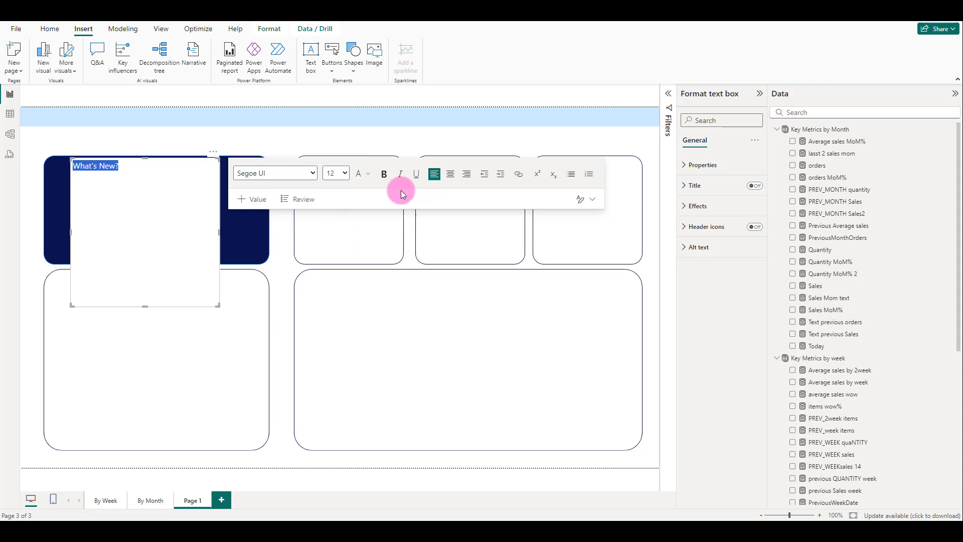
left_click(384, 175)
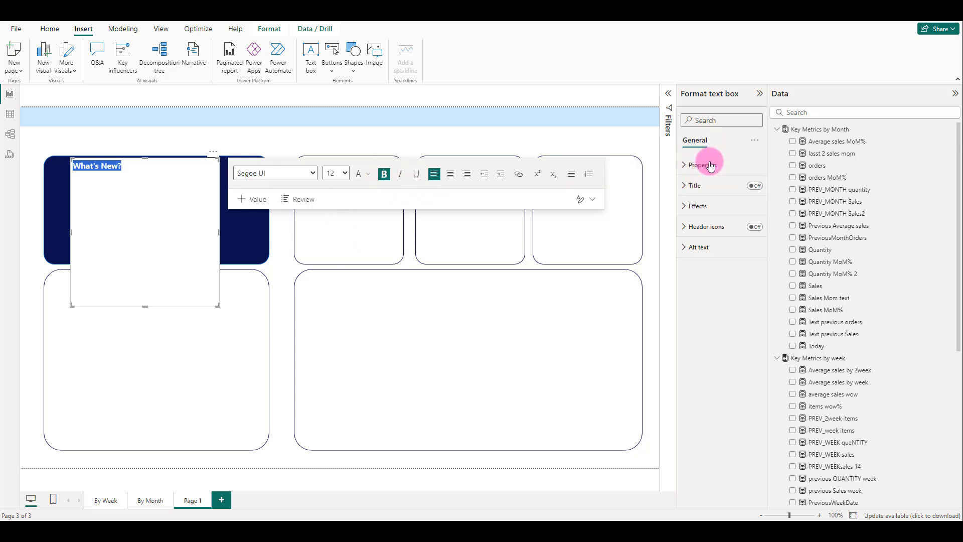
Step: Turn off the text box's background and shrink it to fit the title near the navy card's upper-left corner
left_click(704, 211)
left_click(750, 230)
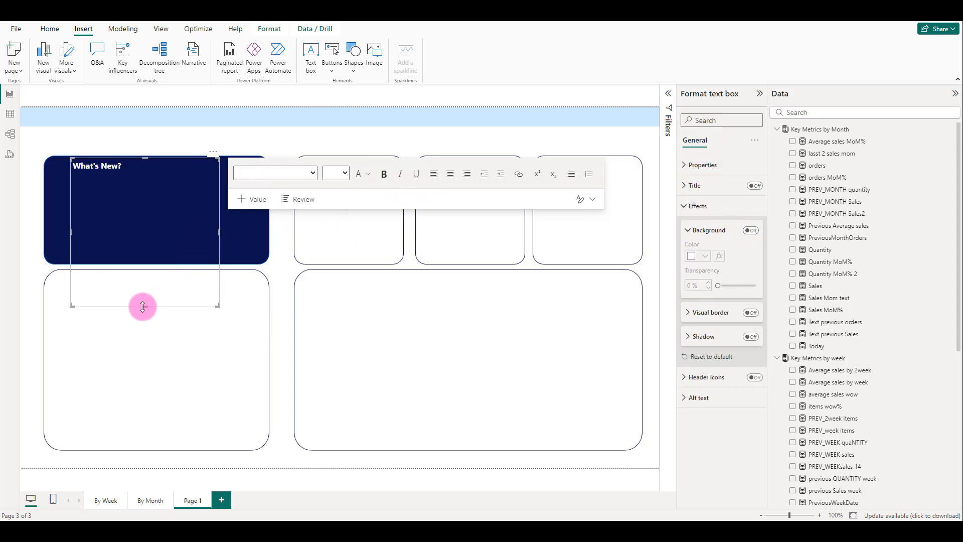
left_click_drag(145, 306, 149, 176)
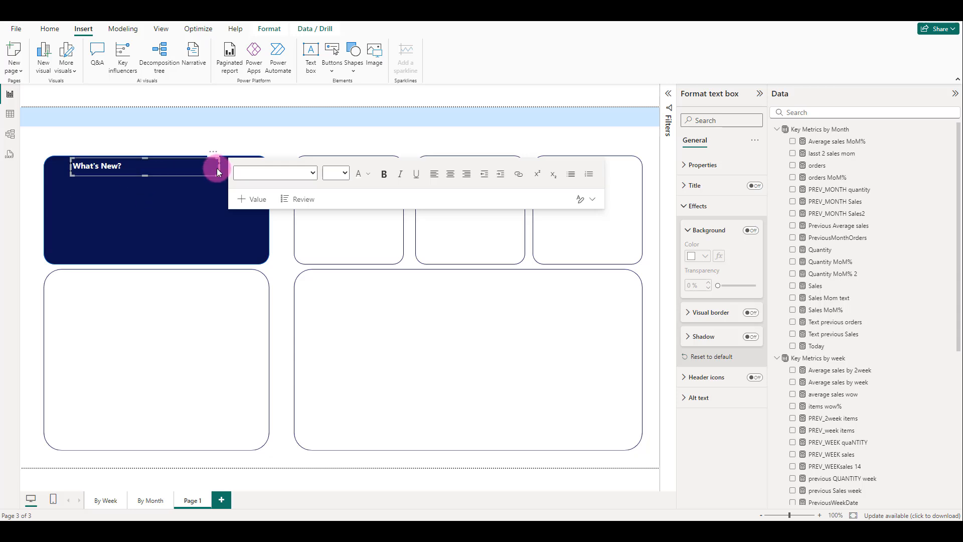
left_click_drag(220, 168, 114, 167)
left_click(119, 140)
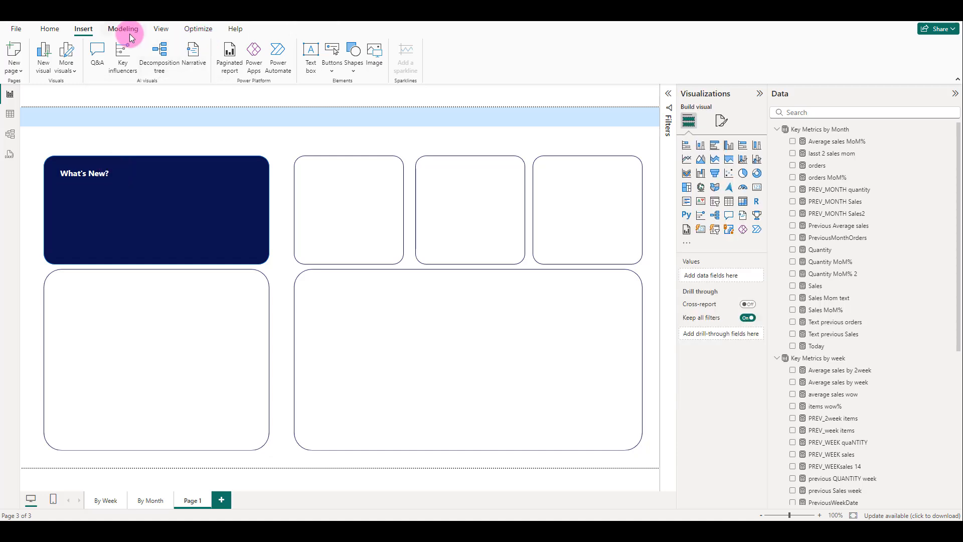
Step: Insert the image circle.png from the Icons folder
left_click(380, 44)
scroll(370, 209, "down", 3)
left_click(257, 294)
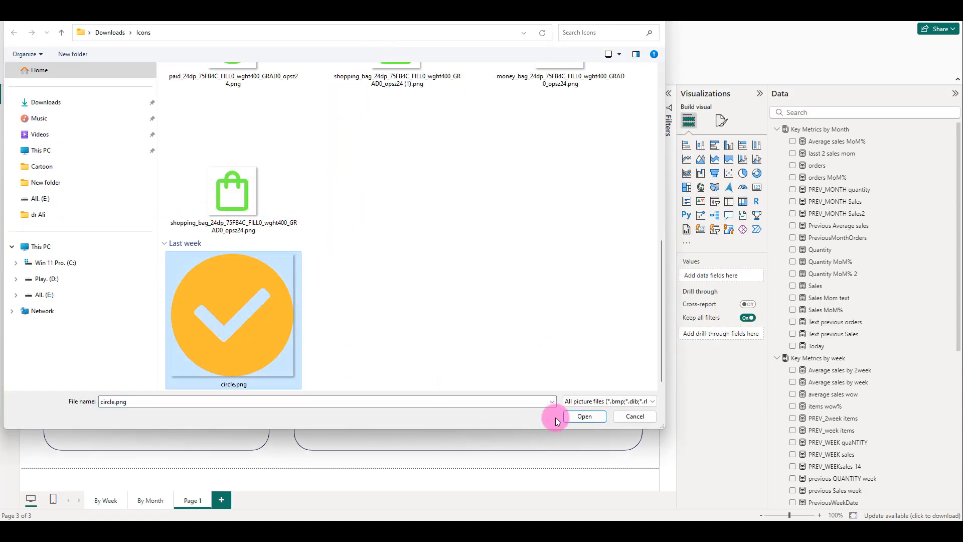
left_click(584, 416)
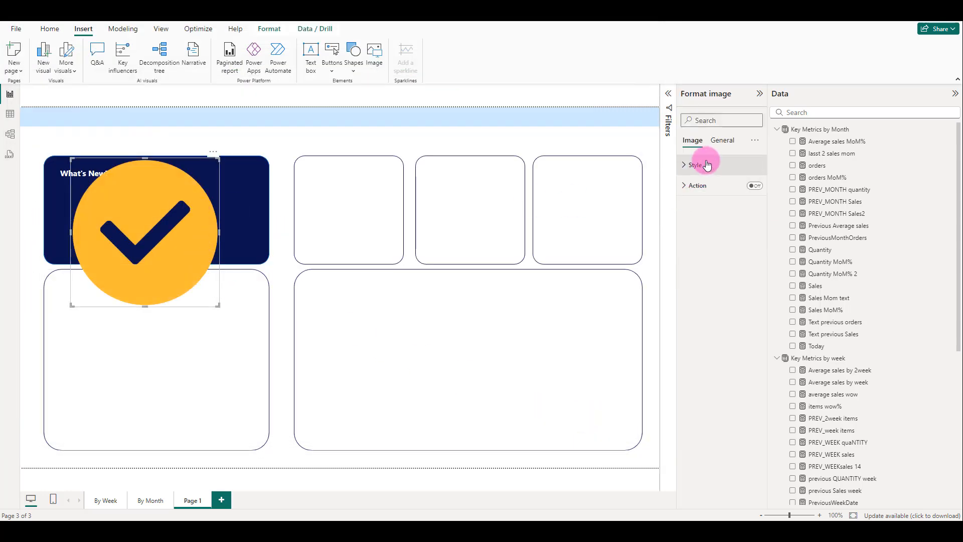
Step: Set the checkmark image's height and width to 30
left_click(723, 140)
left_click(703, 165)
left_click(712, 188)
left_click(700, 214)
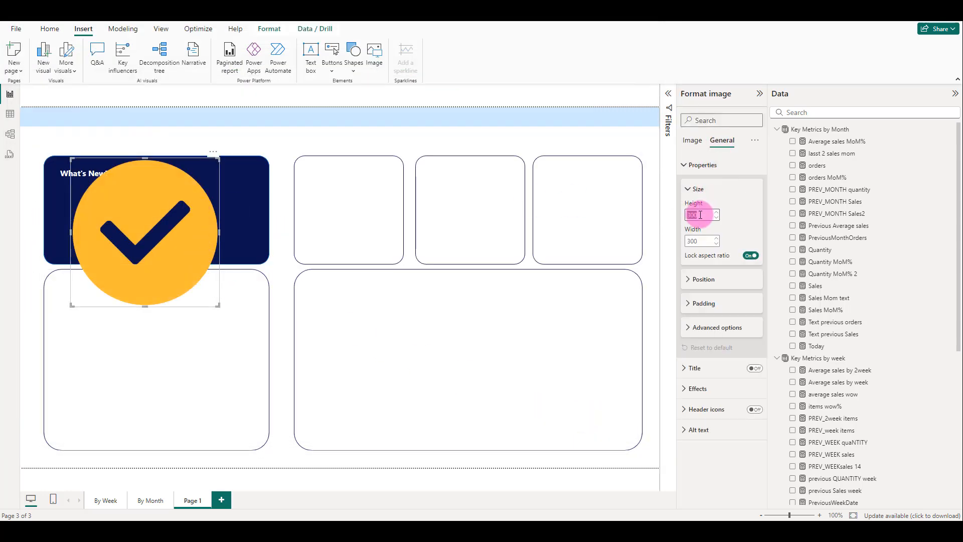
type("30")
left_click(698, 242)
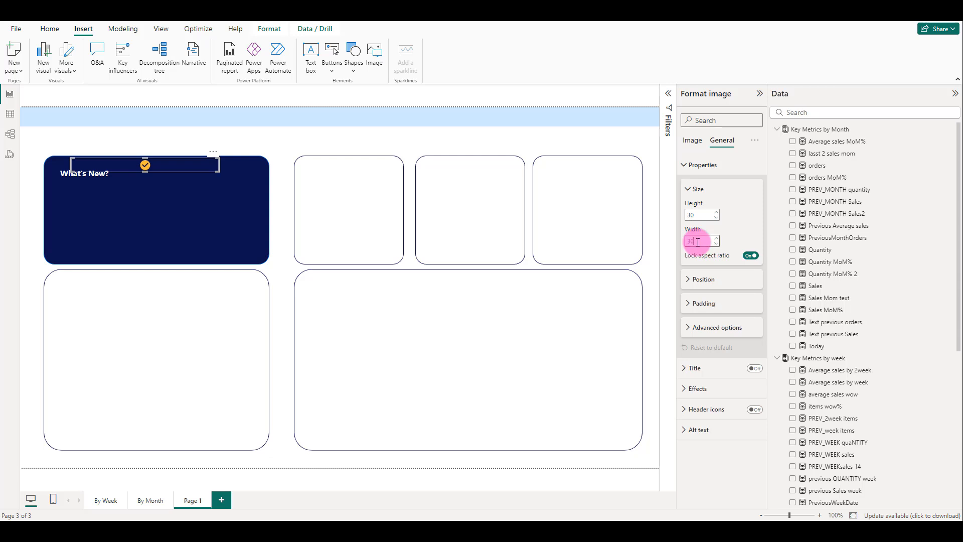
type("30")
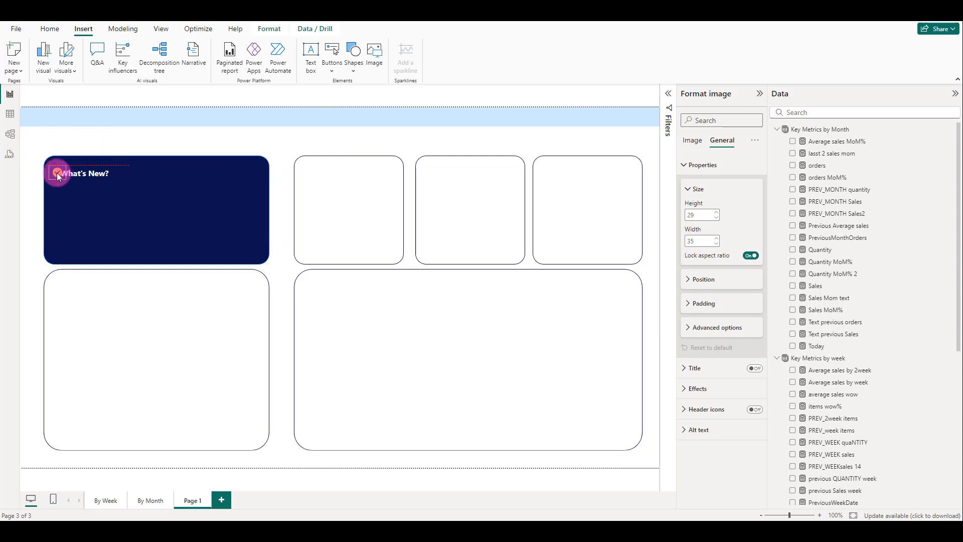
Step: Place the checkmark image just left of the "What's New?" title and shift the title right so they do not overlap
left_click_drag(53, 174, 57, 171)
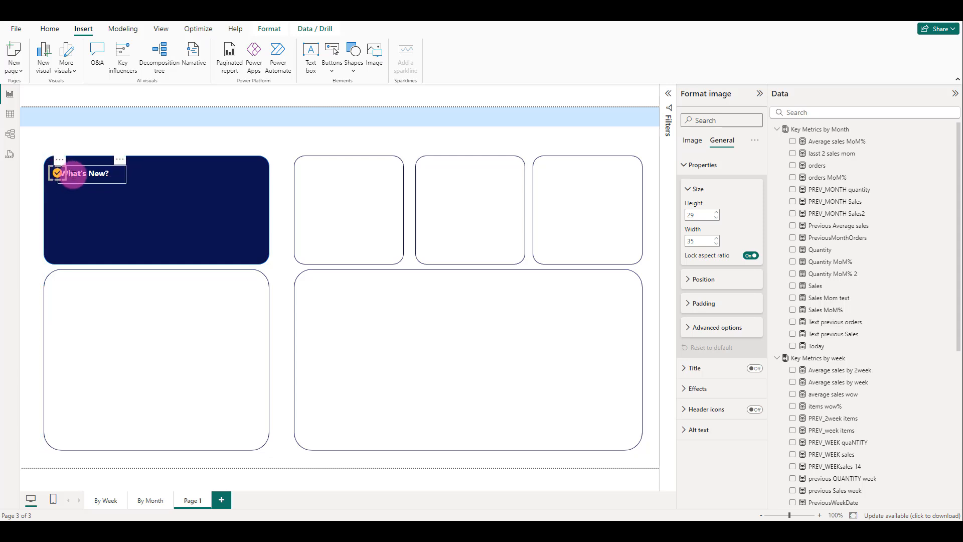
left_click_drag(115, 167, 122, 166)
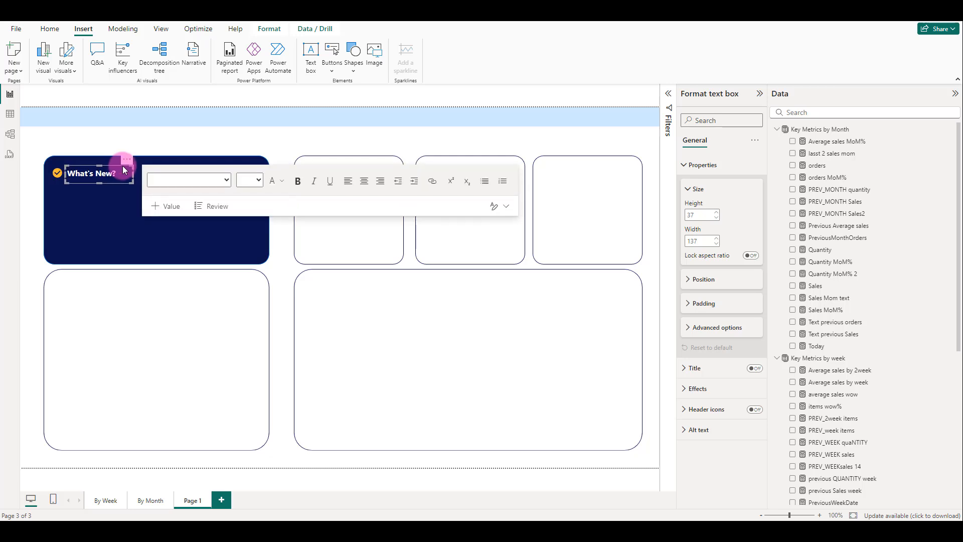
left_click(140, 134)
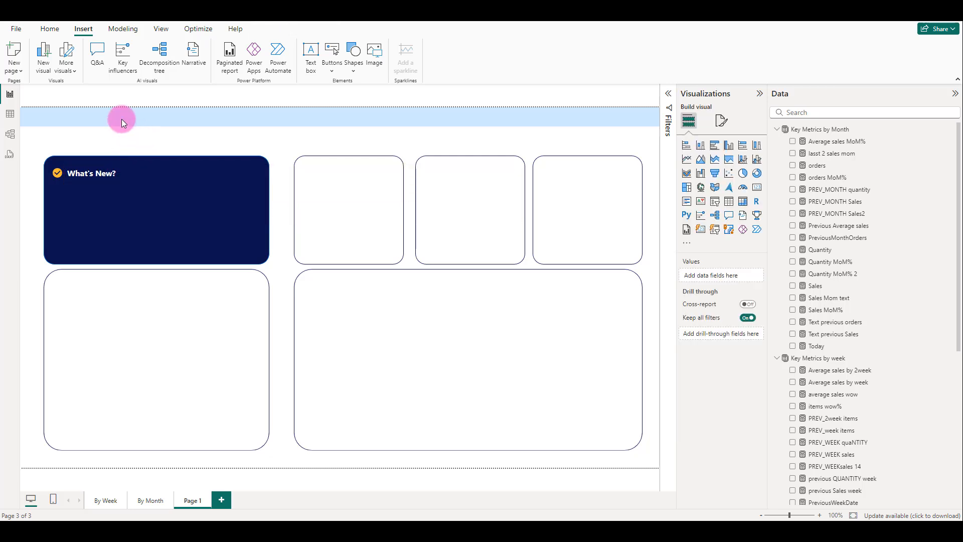
Step: Copy the "What's New?" text box to the right within the navy card and change the copy's text to "Last Order:"
left_click(728, 204)
left_click(93, 172)
left_click(111, 171)
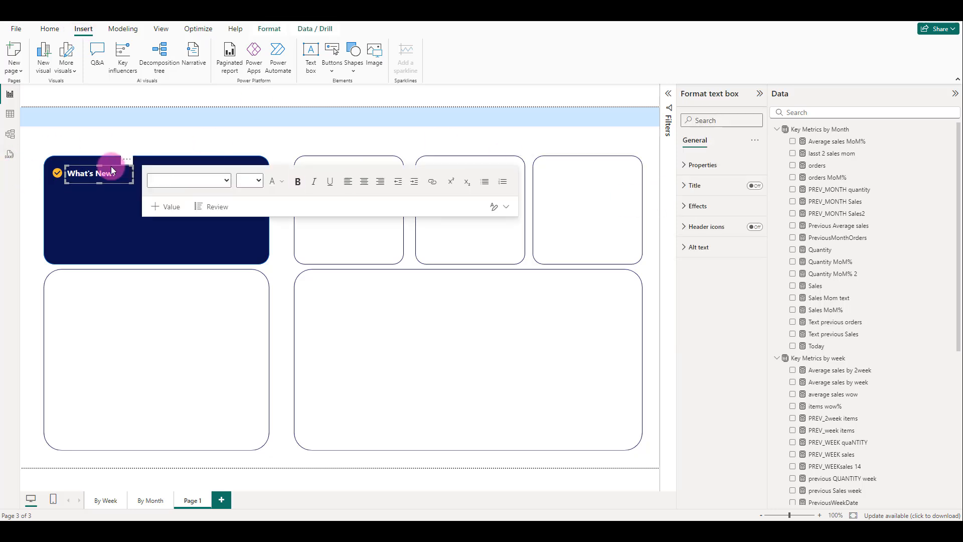
key("ctrl+v")
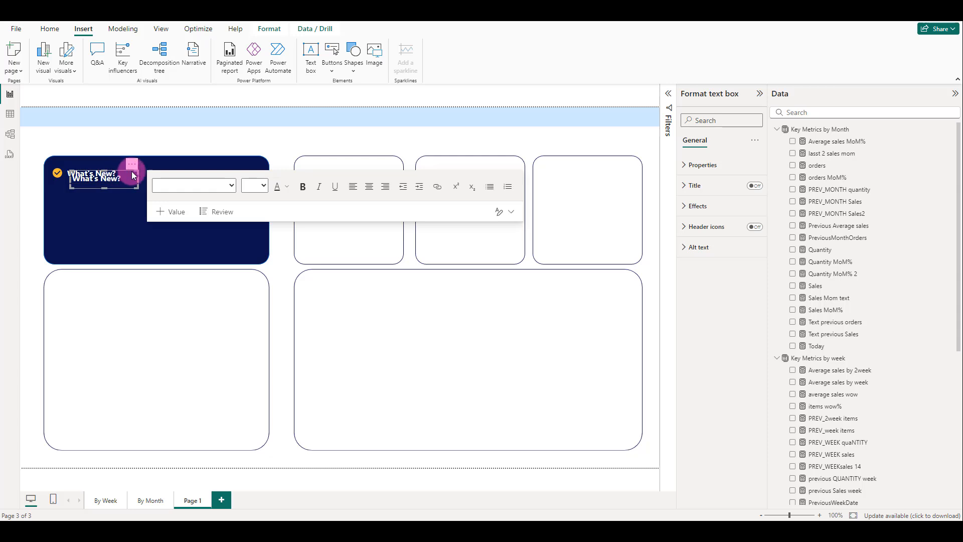
left_click_drag(131, 172, 204, 167)
left_click(185, 173)
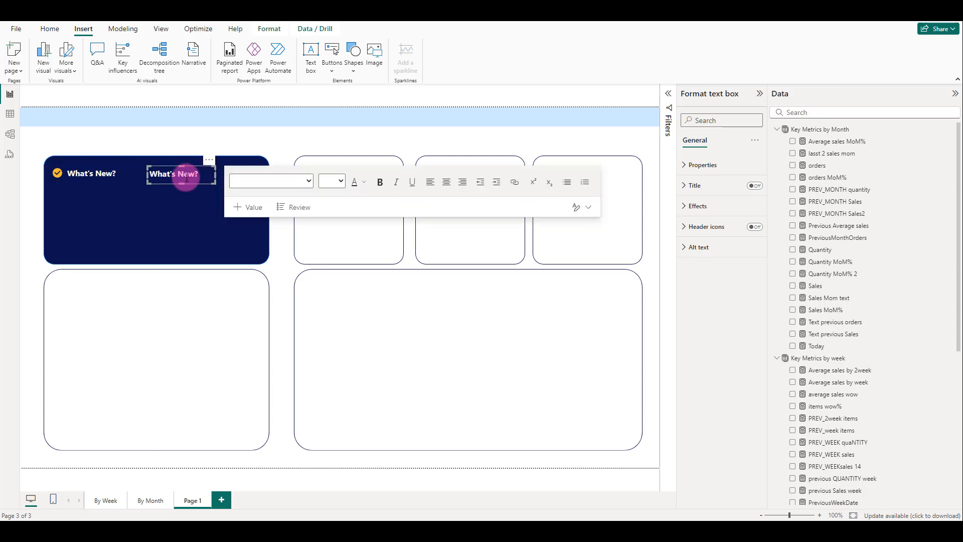
key("ctrl+a")
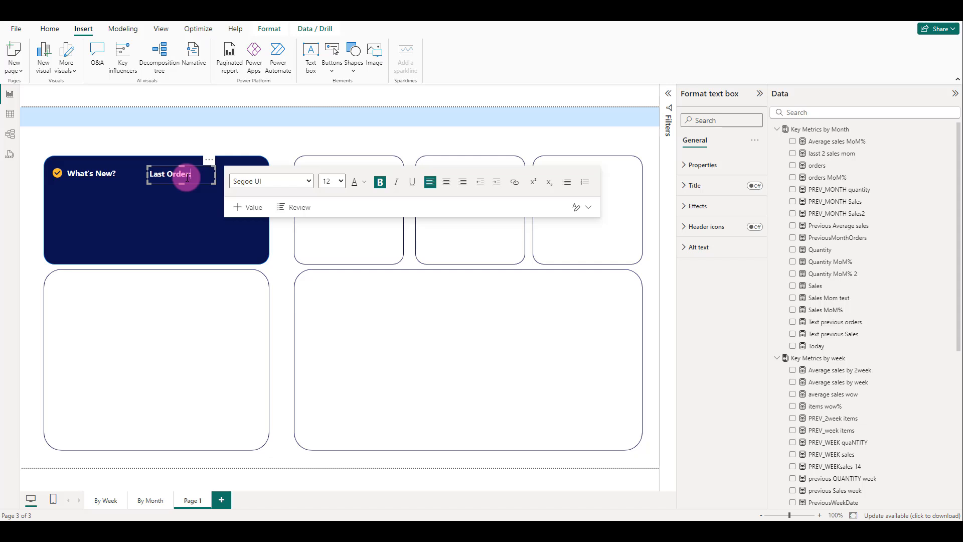
Step: Make the "Last Order:" text italic and remove its bold formatting
left_click(383, 188)
double_click(172, 176)
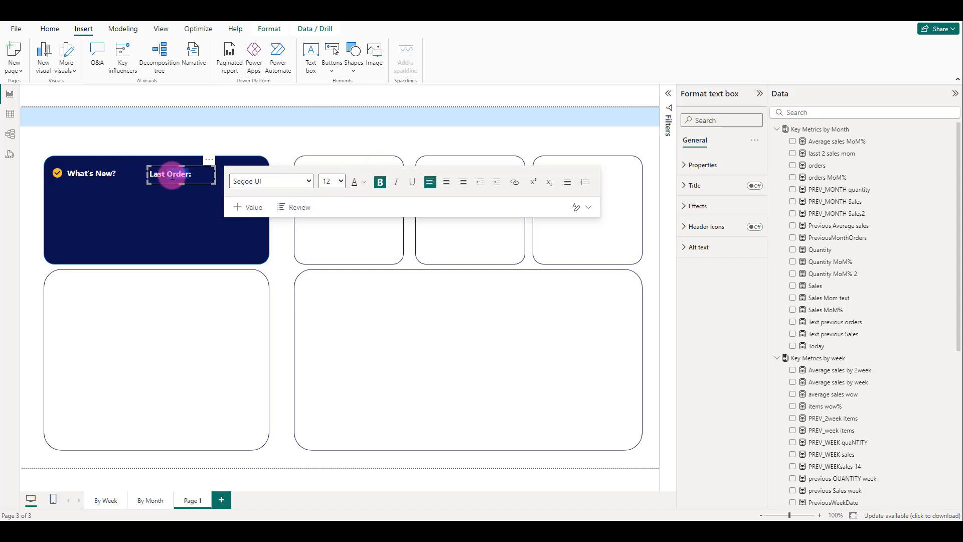
triple_click(172, 176)
left_click(396, 187)
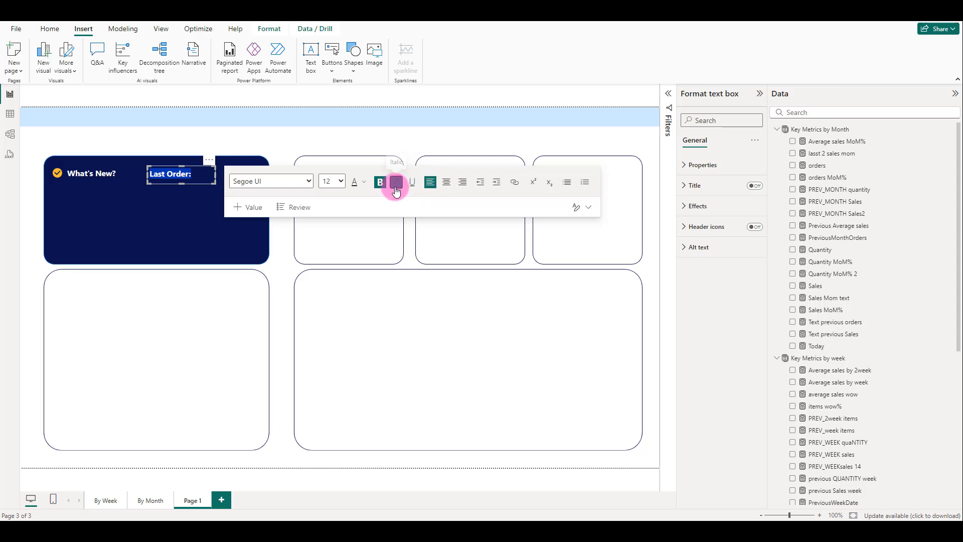
left_click(378, 184)
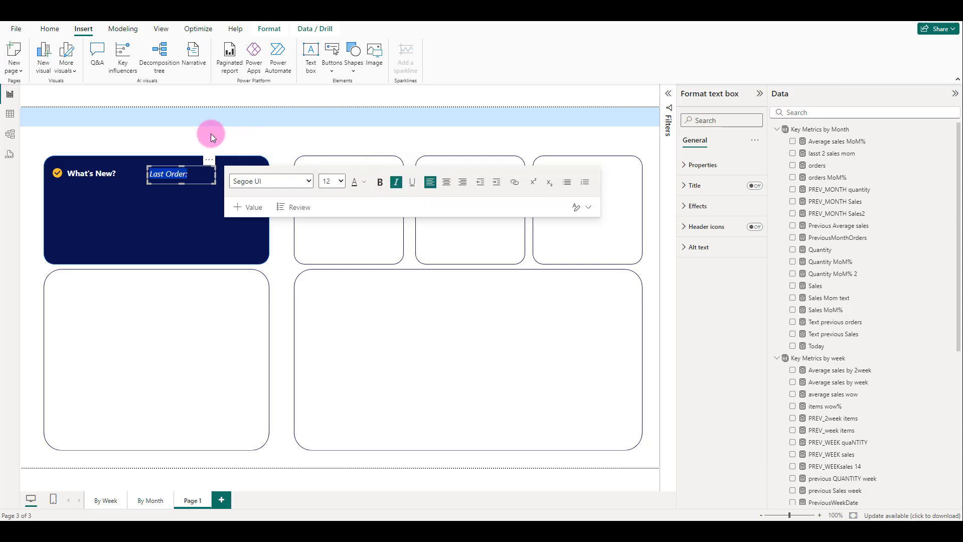
left_click(211, 133)
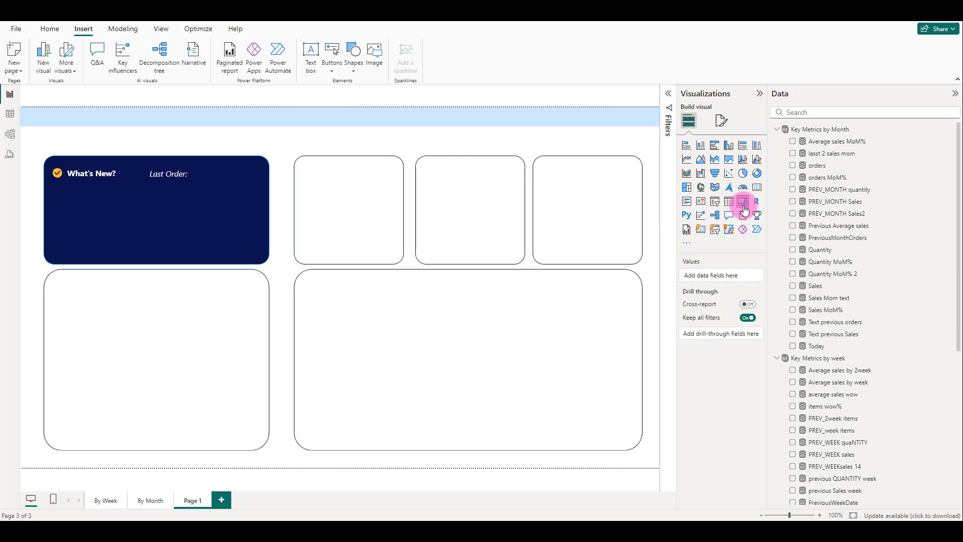
Step: Add a card visual showing the Last Order measure
left_click(50, 29)
left_click(83, 29)
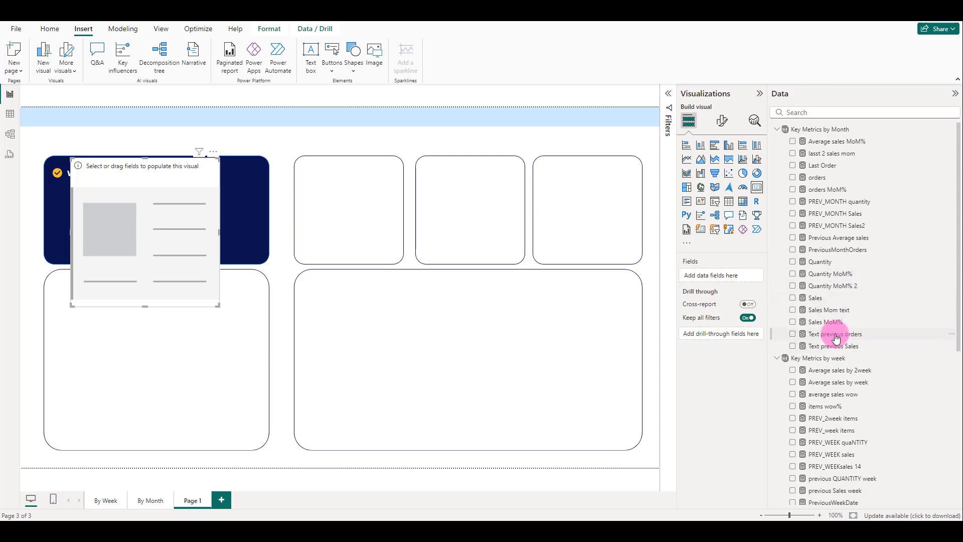
left_click_drag(845, 166, 163, 208)
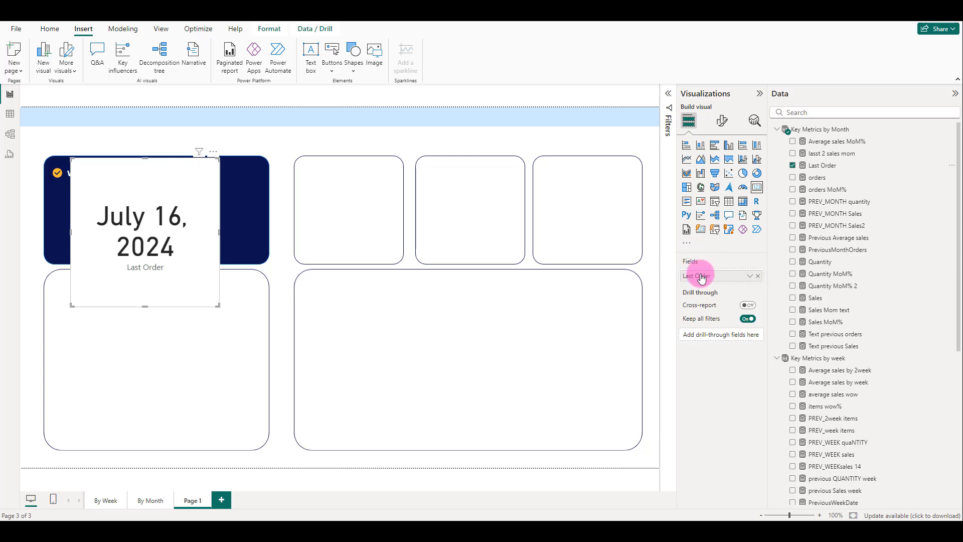
Step: Set the callout value font size of the Last Order card visual to 20
left_click(723, 121)
left_click(702, 190)
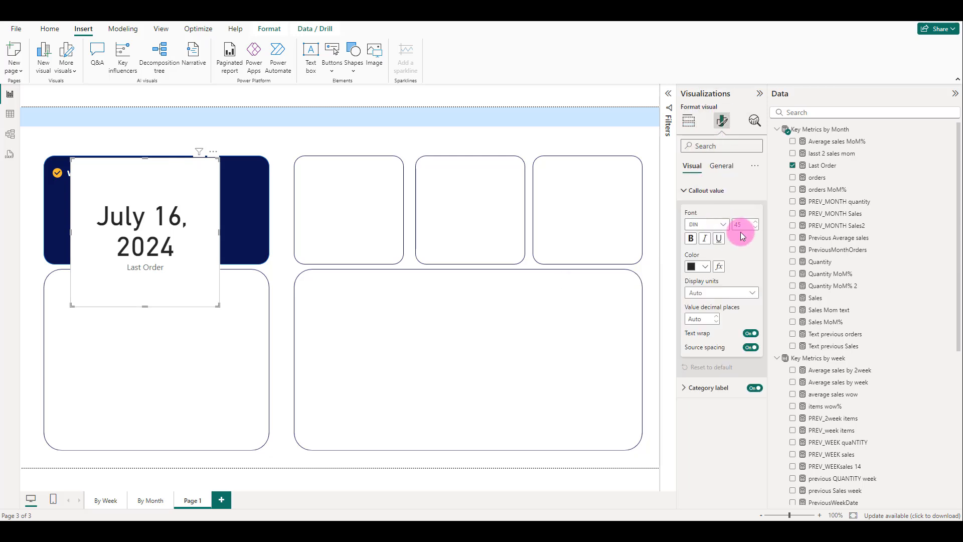
left_click(744, 227)
type("20")
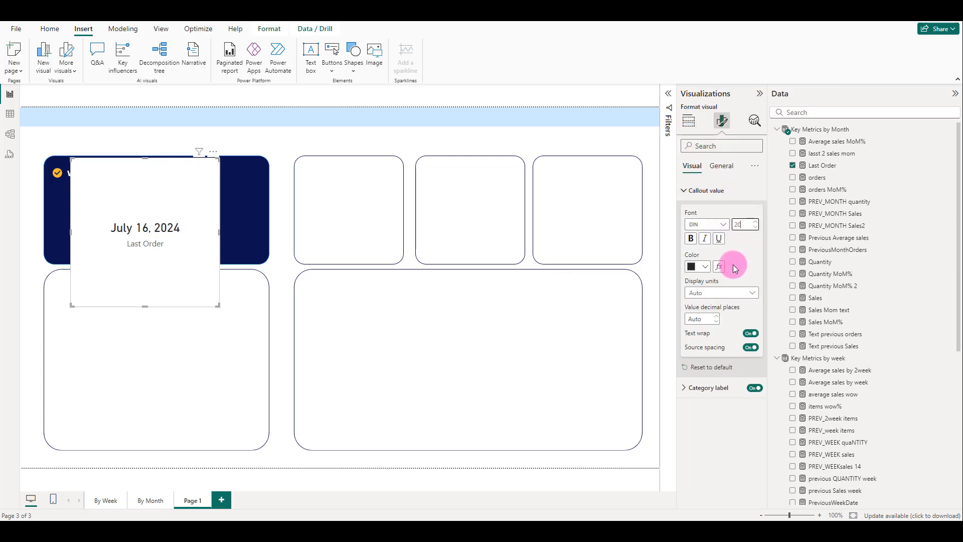
Step: Turn off the background of the Last Order card visual and return to its callout value settings
left_click(723, 167)
left_click(747, 231)
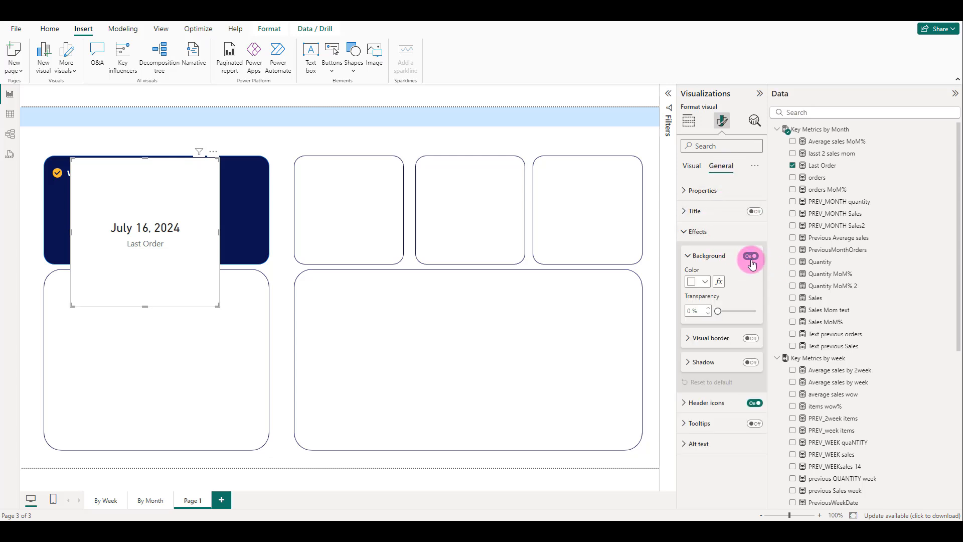
left_click(751, 256)
left_click(693, 166)
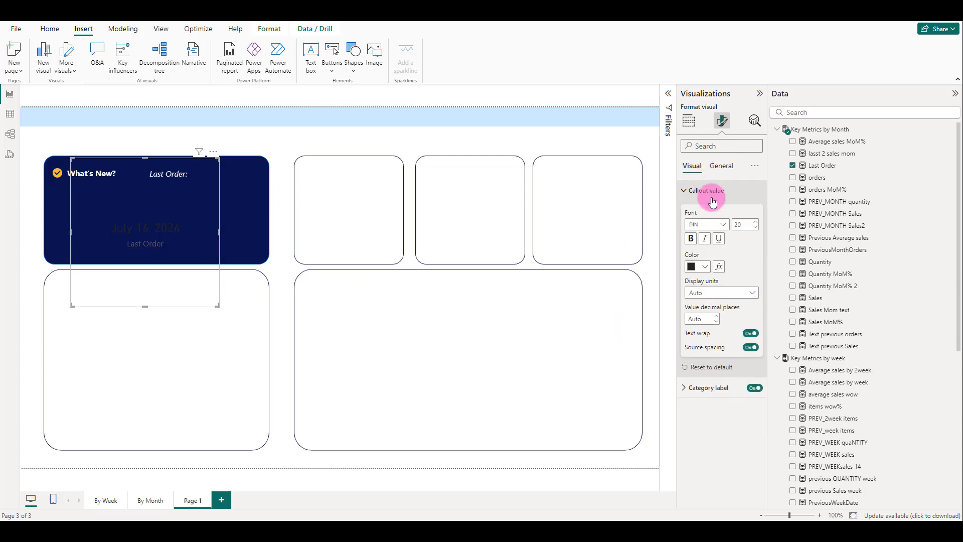
Step: Turn off the Last Order card visual's category label and set its callout value color to light blue
left_click(704, 266)
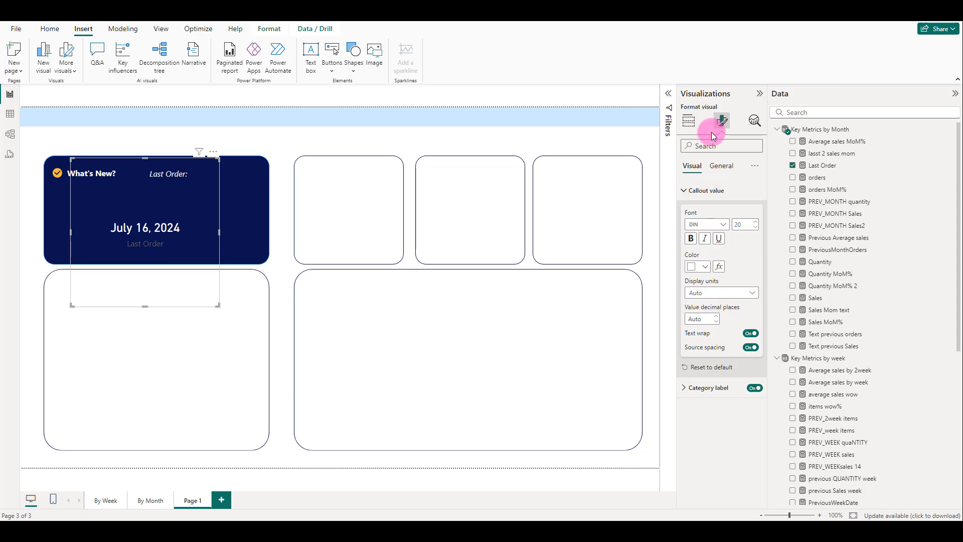
left_click(754, 387)
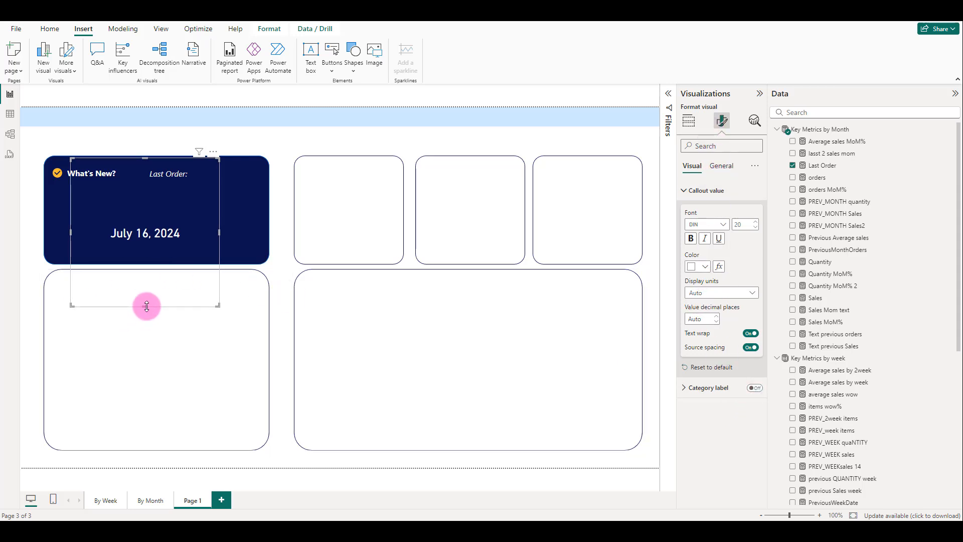
left_click_drag(146, 306, 161, 210)
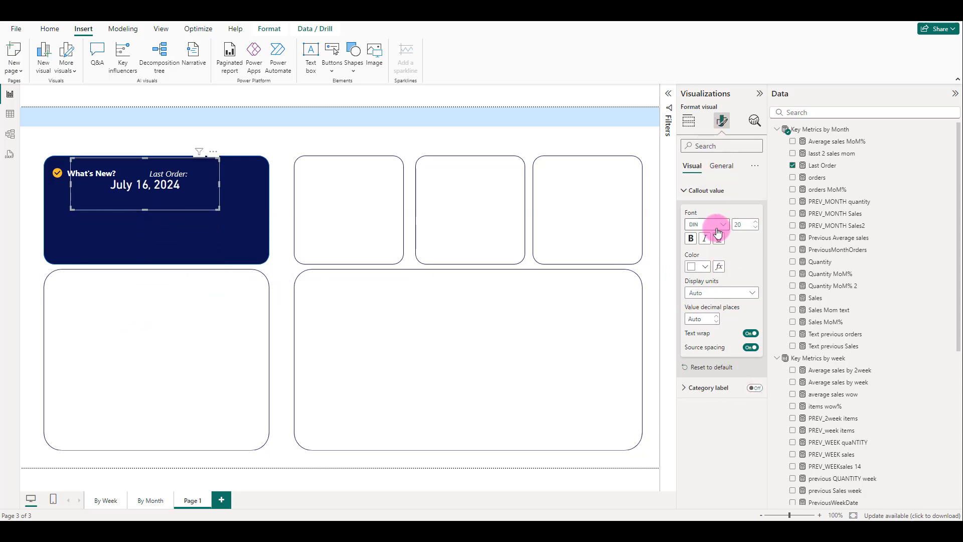
left_click(705, 267)
left_click(727, 327)
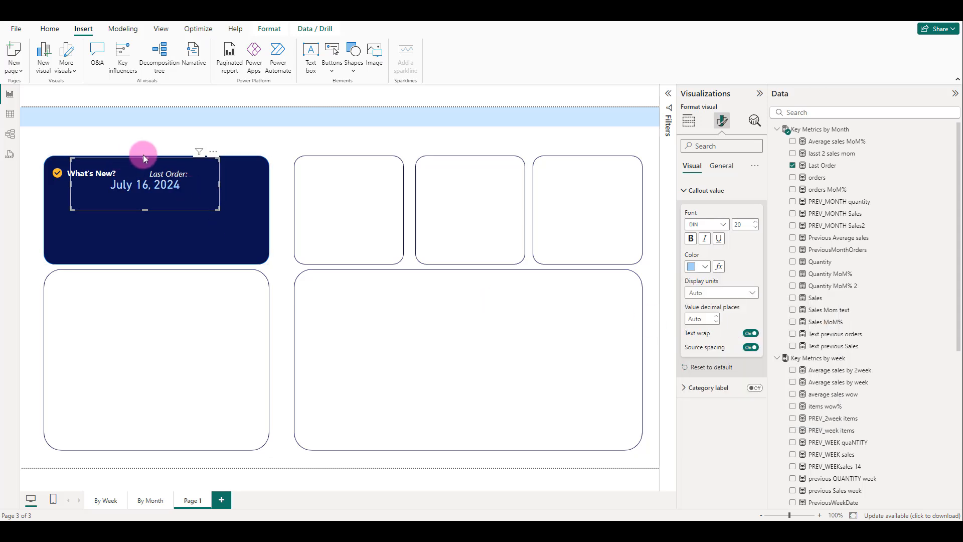
Step: Set the Last Order card's callout font size to 15 and fit the shrunken card beside the "Last Order:" text
left_click_drag(143, 159, 138, 196)
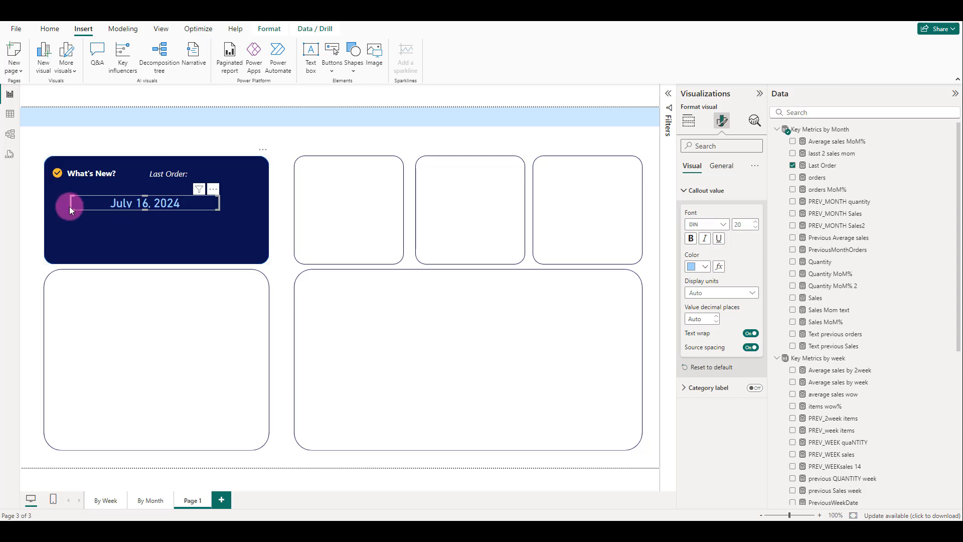
left_click_drag(69, 207, 129, 198)
left_click(739, 224)
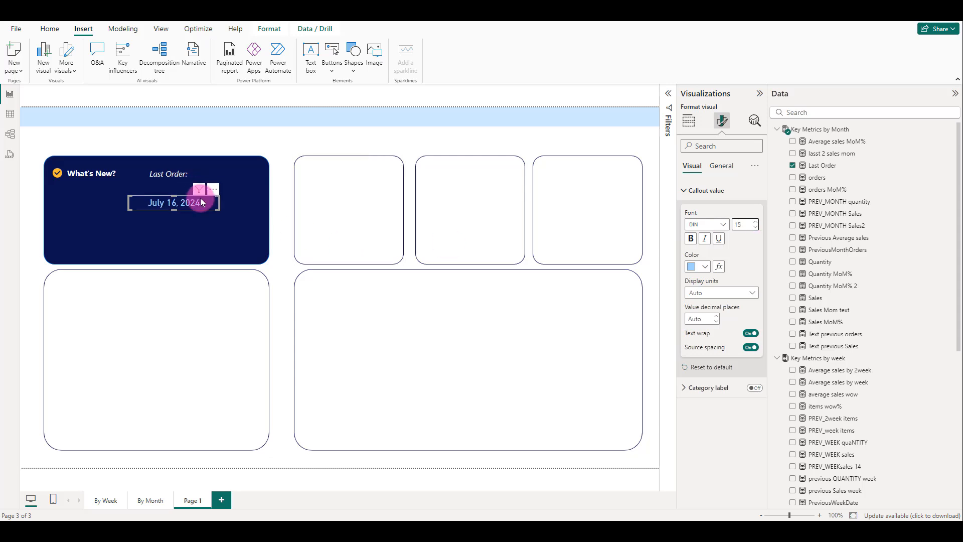
left_click_drag(205, 200, 249, 168)
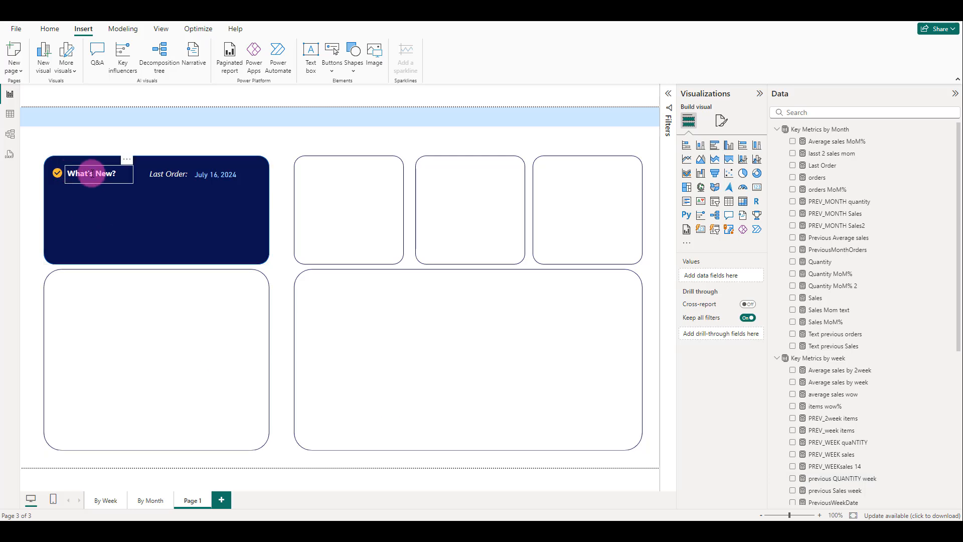
Step: Place a copy of the "What's New?" text box beneath the original and change its text to "This Month Sales"
left_click(122, 171)
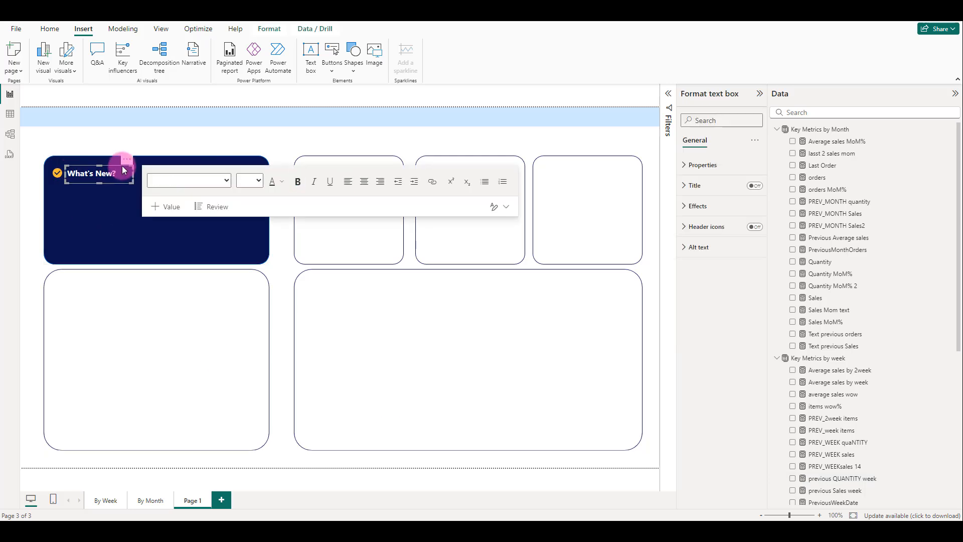
key("ctrl+c")
key("ctrl+v")
left_click_drag(128, 169, 114, 187)
left_click(100, 195)
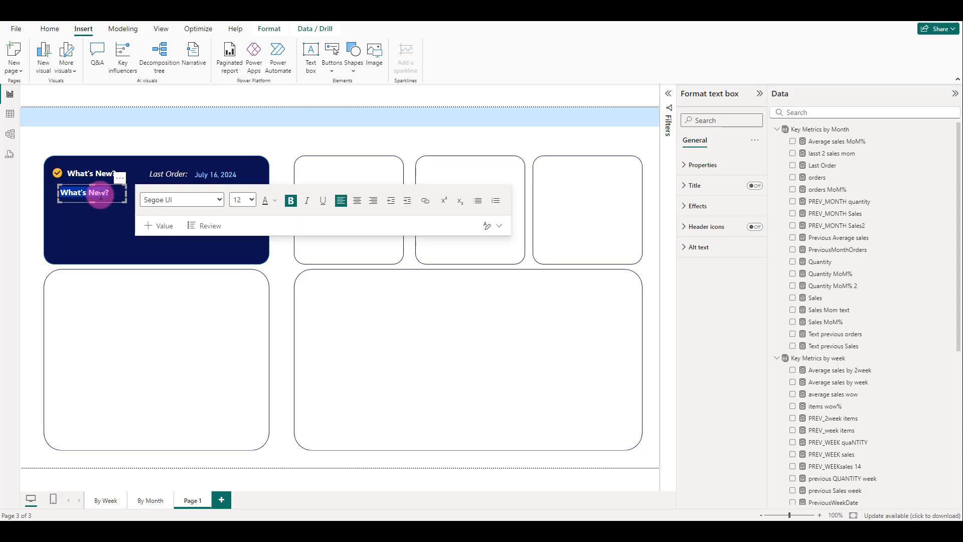
type("This Month Sales")
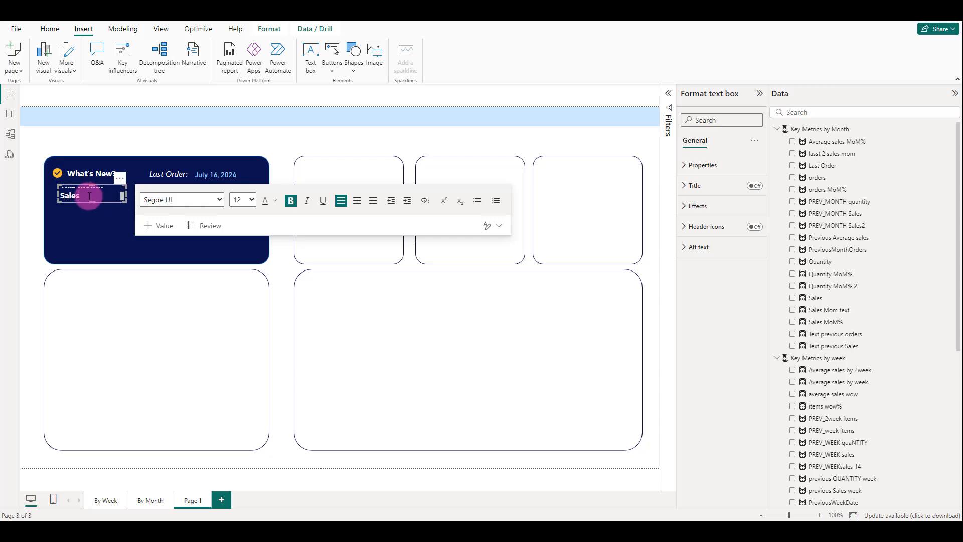
Step: Remove the bold formatting from "This Month Sales" and widen its text box so the text fits on one line
triple_click(91, 196)
left_click(291, 200)
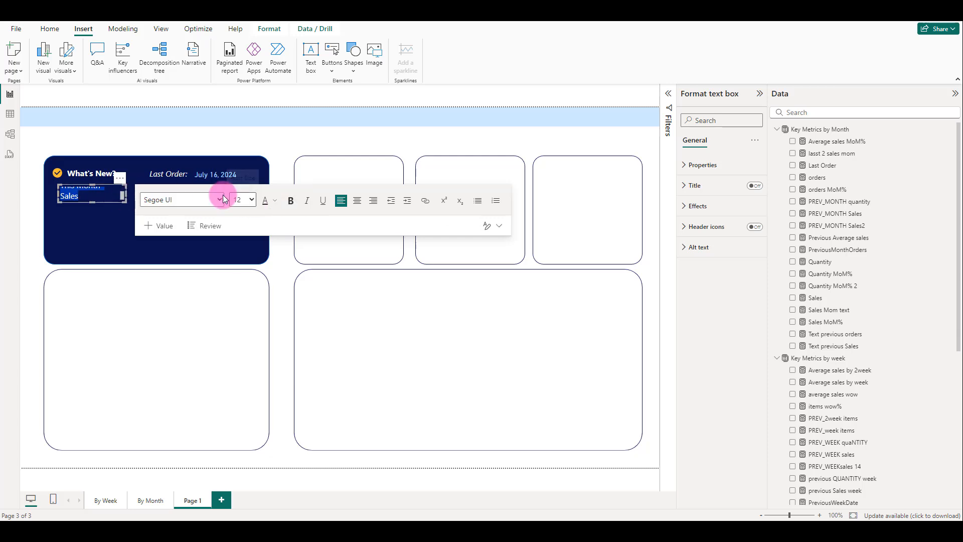
left_click_drag(123, 194, 143, 190)
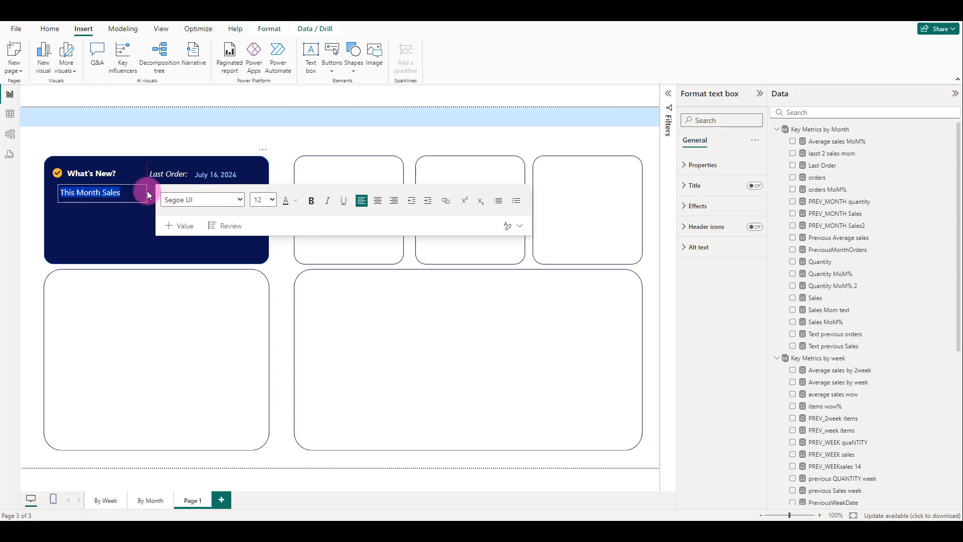
Step: Duplicate the "This Month Sales" text box beneath the last order date and change the copy's text to "This Month Orders"
left_click(121, 190)
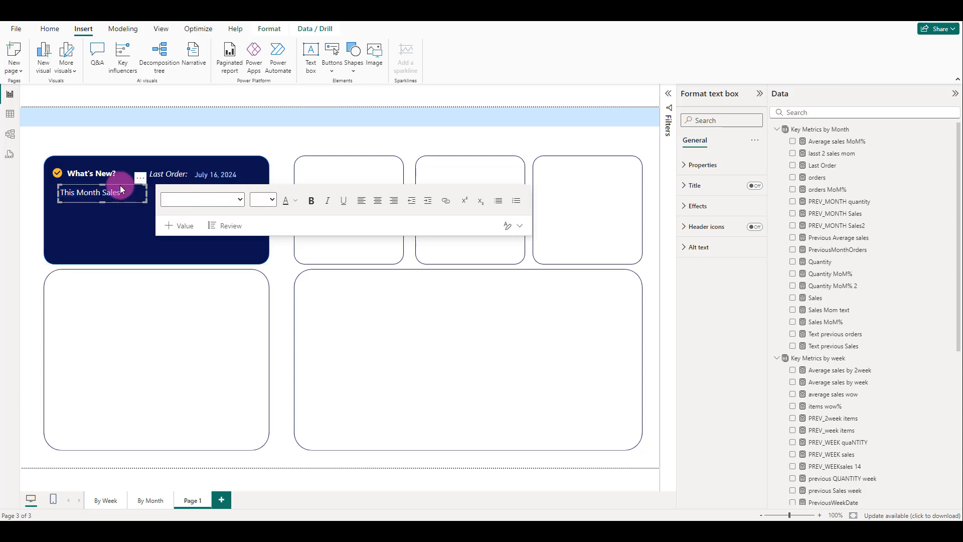
key("ctrl+v")
left_click_drag(125, 192, 224, 190)
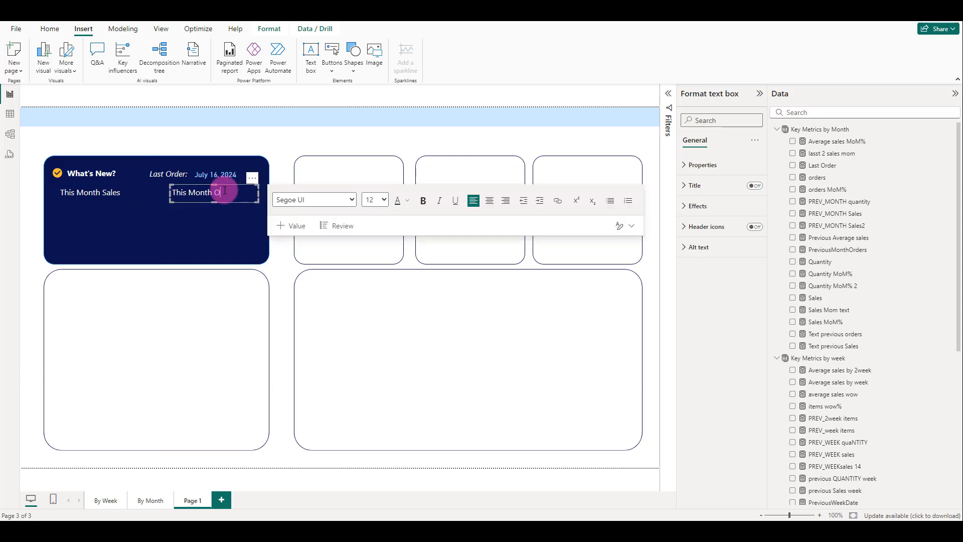
left_click(270, 143)
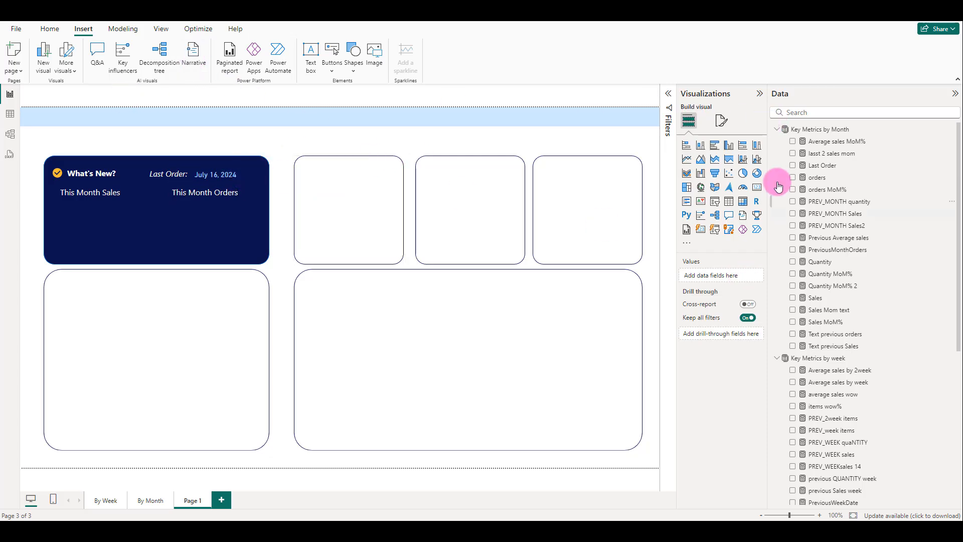
Step: Add a small card visual showing the Sales measure from Key Metrics by Month beneath the "This Month Sales" label
left_click(761, 189)
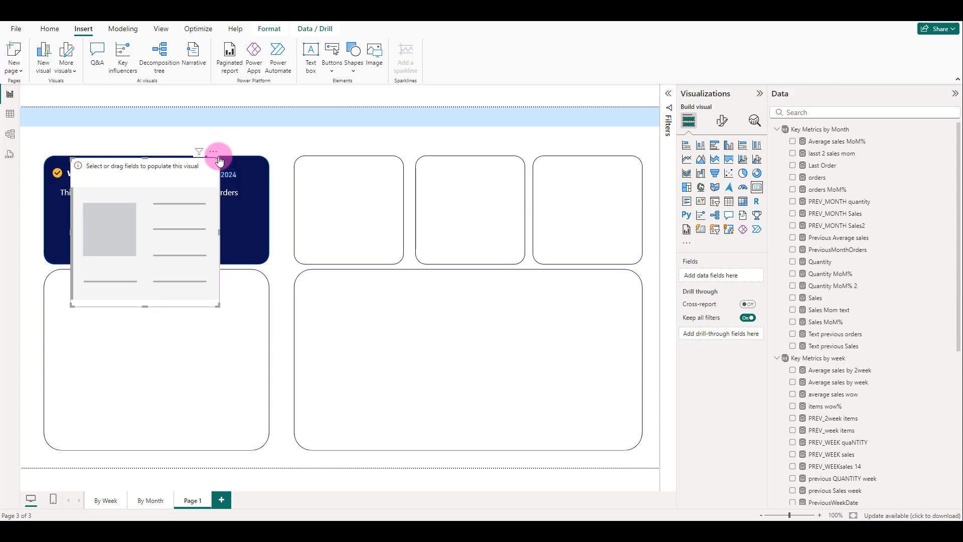
left_click_drag(218, 161, 110, 215)
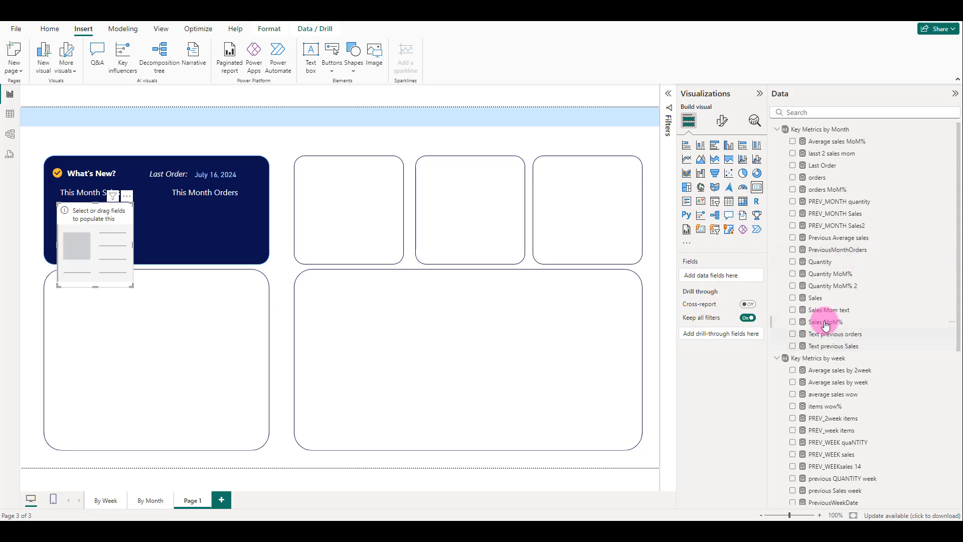
left_click_drag(816, 298, 743, 275)
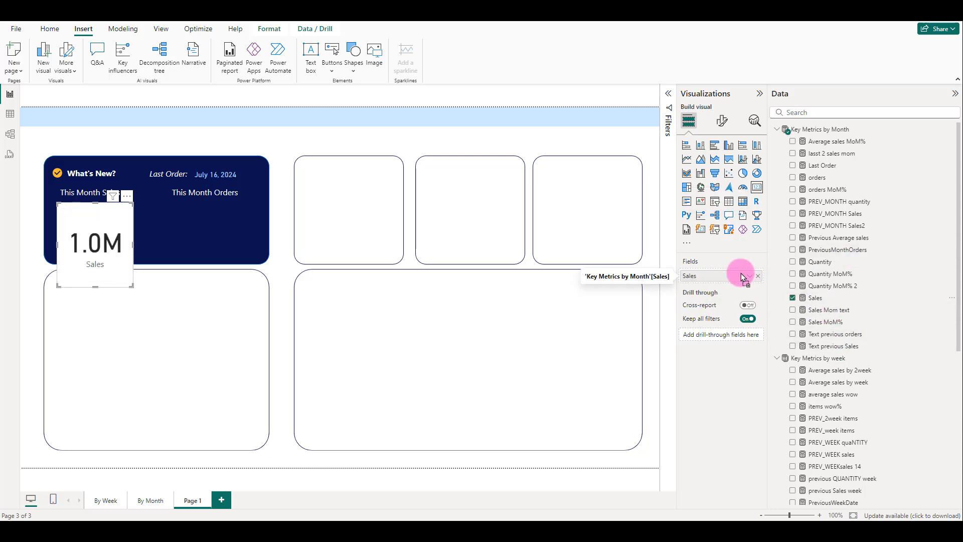
Step: Set the Sales card's callout value font size to 20 and turn off its category label
left_click(721, 124)
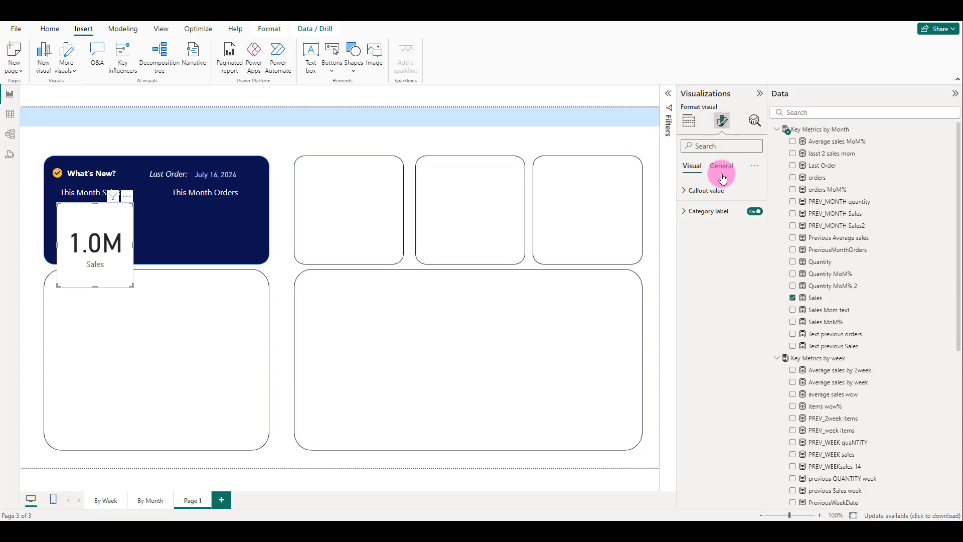
left_click(724, 190)
left_click(741, 223)
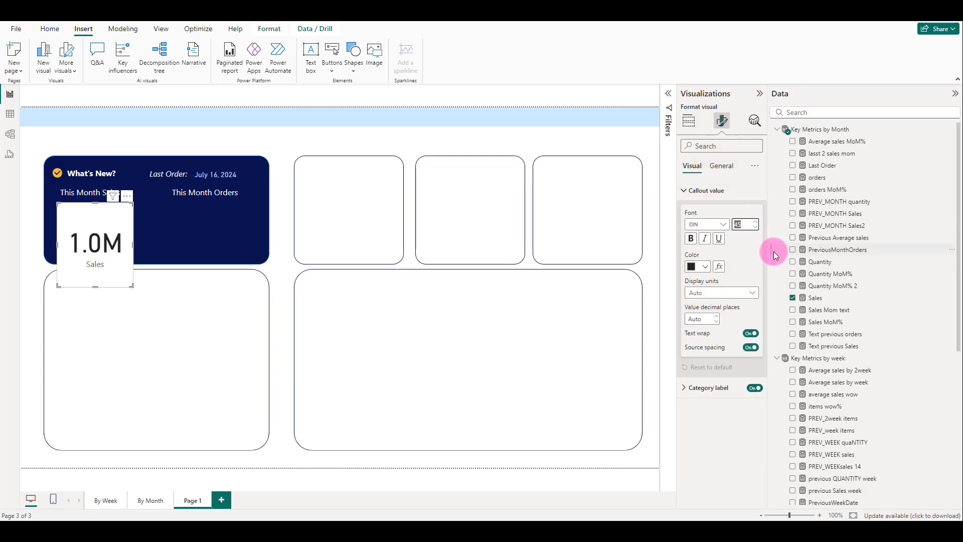
type("20")
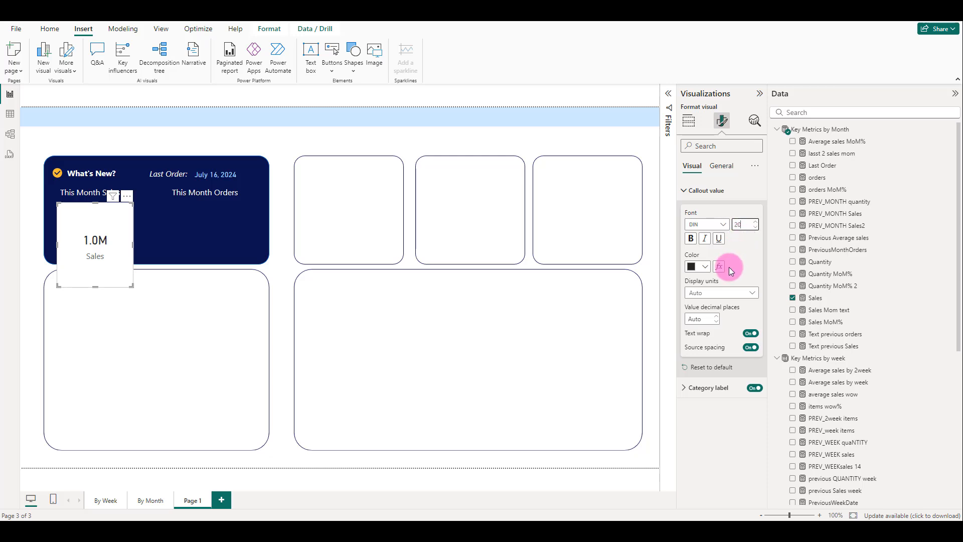
left_click(755, 389)
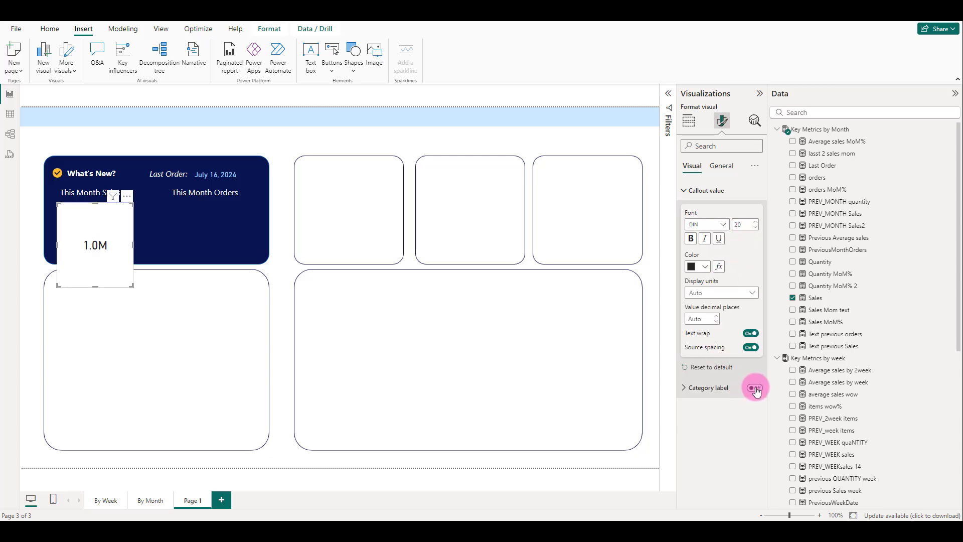
Step: Turn off the Sales card's background and make its callout value bold and white
left_click(723, 167)
left_click(716, 232)
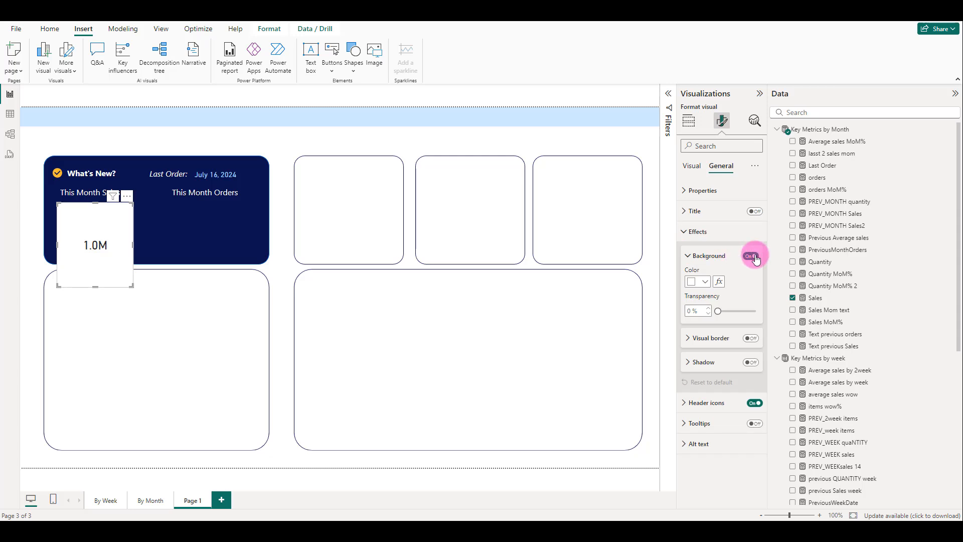
left_click(753, 256)
left_click(693, 166)
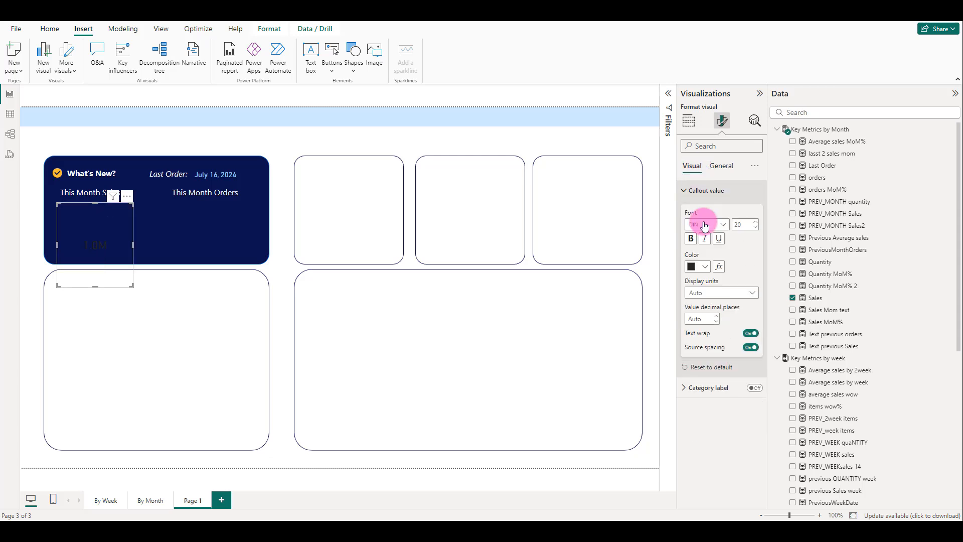
left_click(703, 266)
left_click(697, 302)
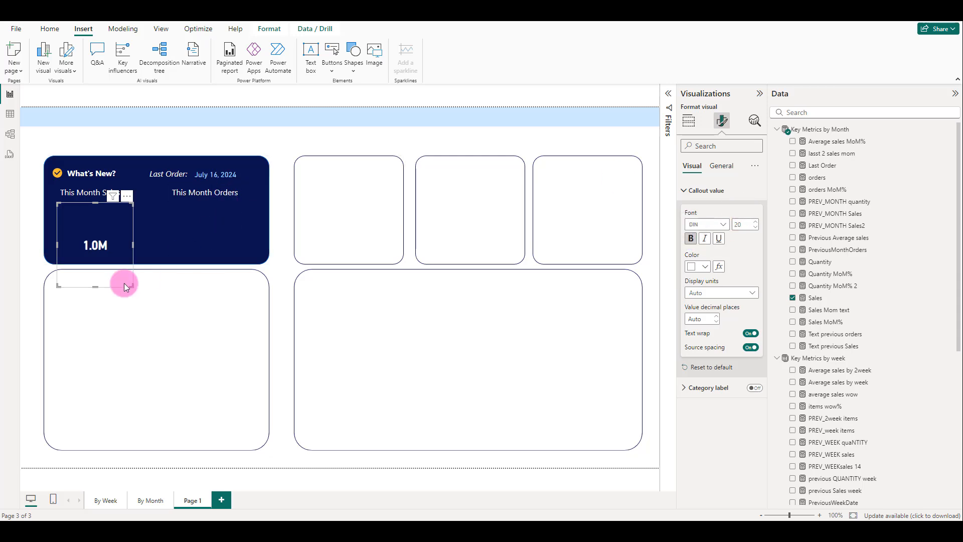
Step: Shrink the Sales card to fit beneath "This Month Sales" and place a copy of it beneath "This Month Orders"
left_click_drag(134, 285, 107, 218)
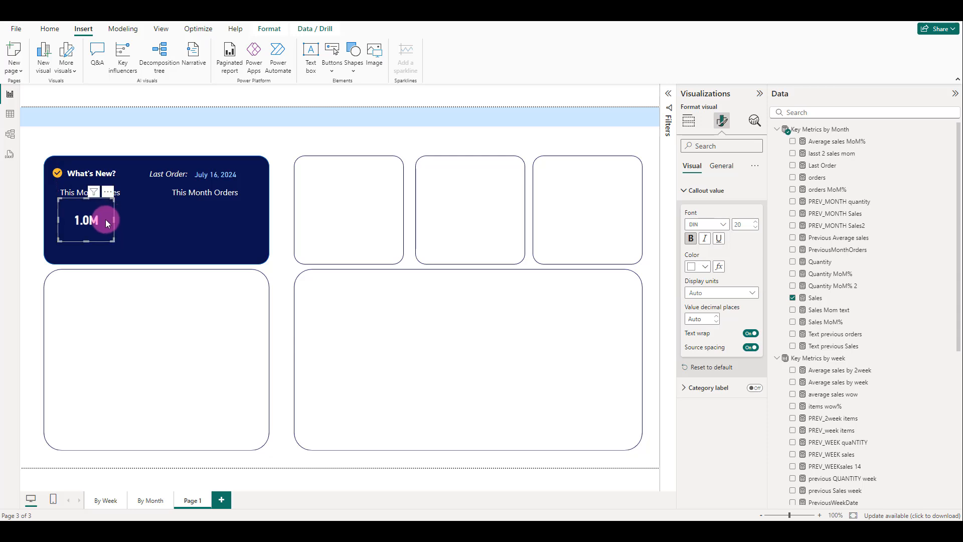
key("ctrl+c")
key("ctrl+v")
left_click_drag(105, 219, 221, 214)
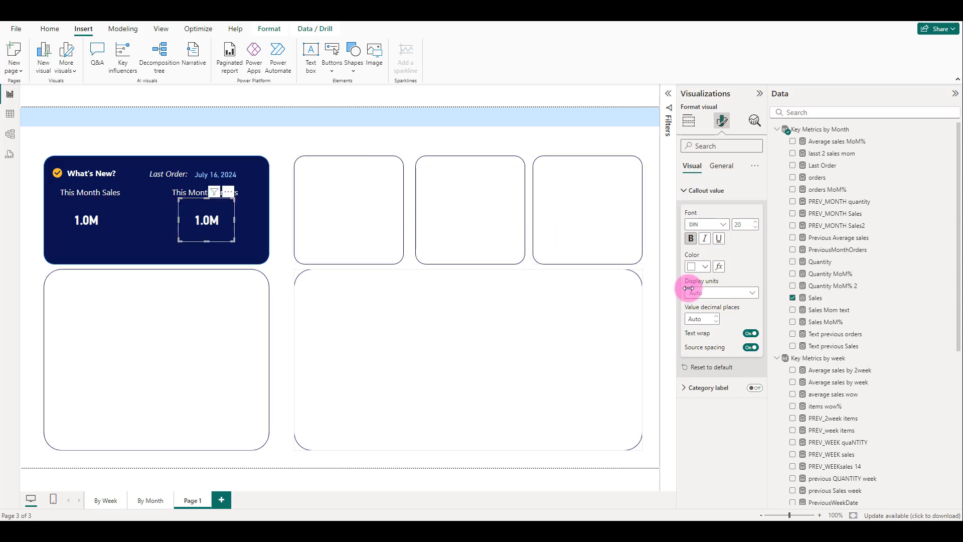
Step: Replace the Sales field with the orders measure in the copied card and nudge the card into alignment under its label
left_click(692, 125)
left_click(757, 275)
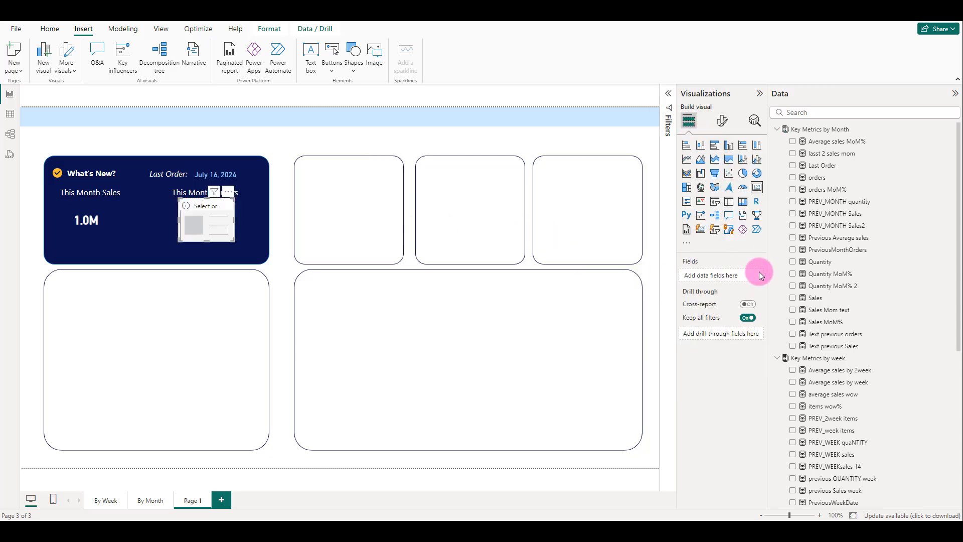
left_click_drag(818, 190, 742, 276)
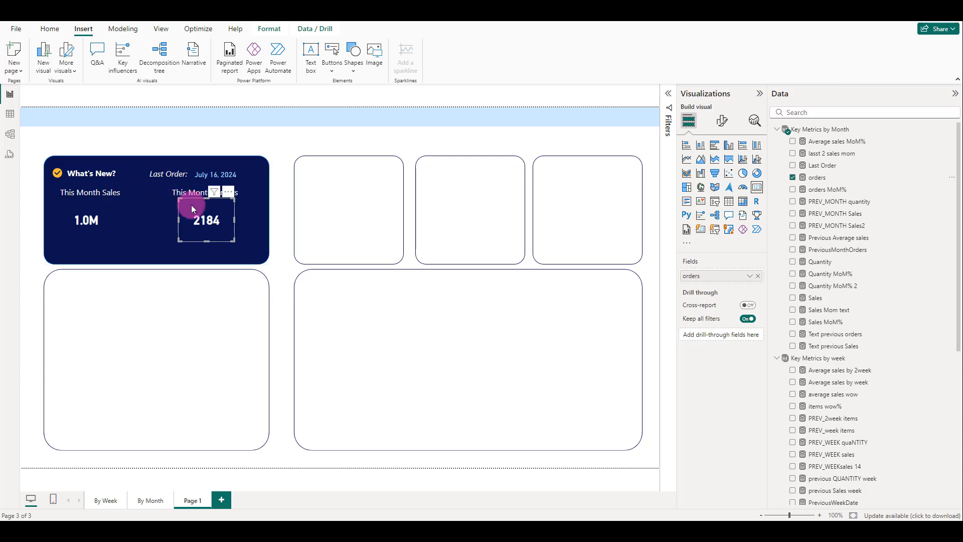
left_click_drag(195, 207, 191, 203)
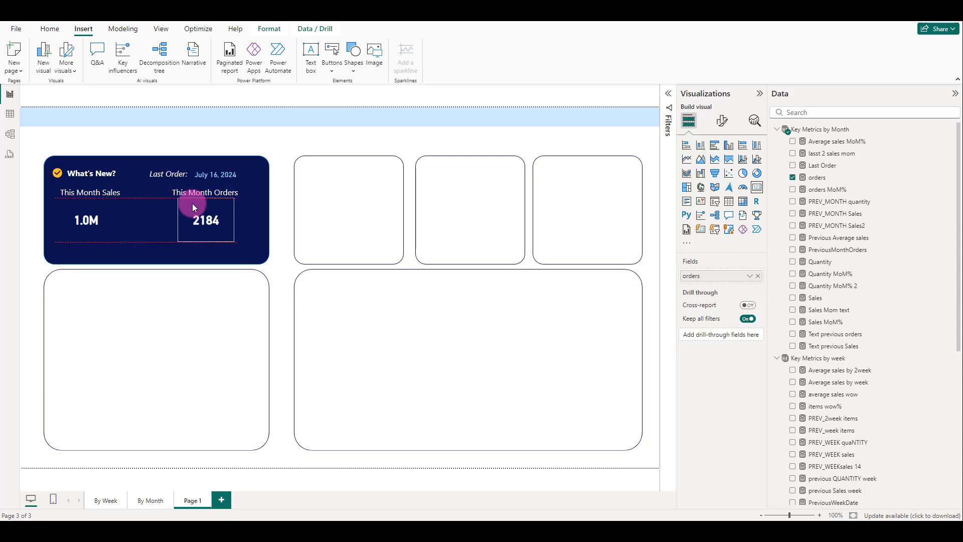
Step: Add the Calendar Date Year field as a page-level filter with basic filtering and select 2024
left_click(716, 97)
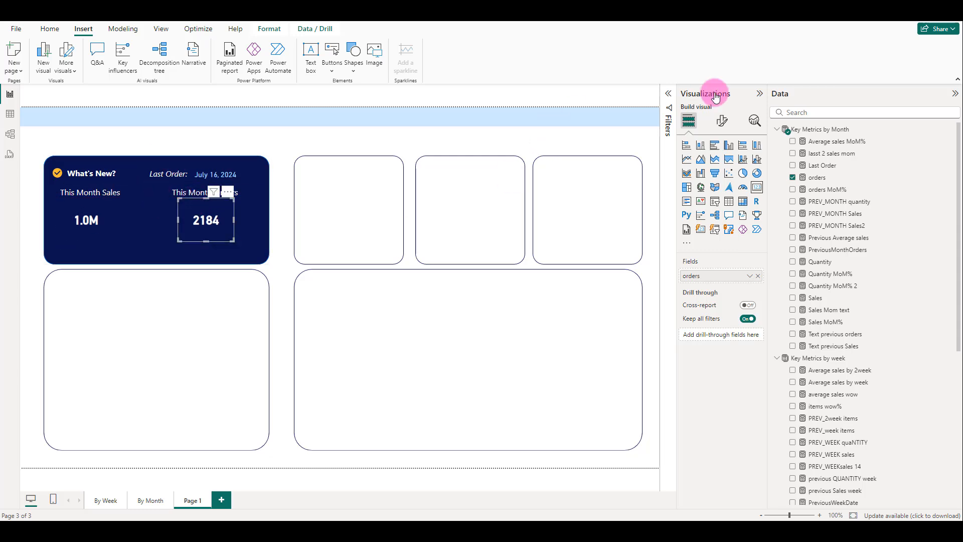
left_click(668, 99)
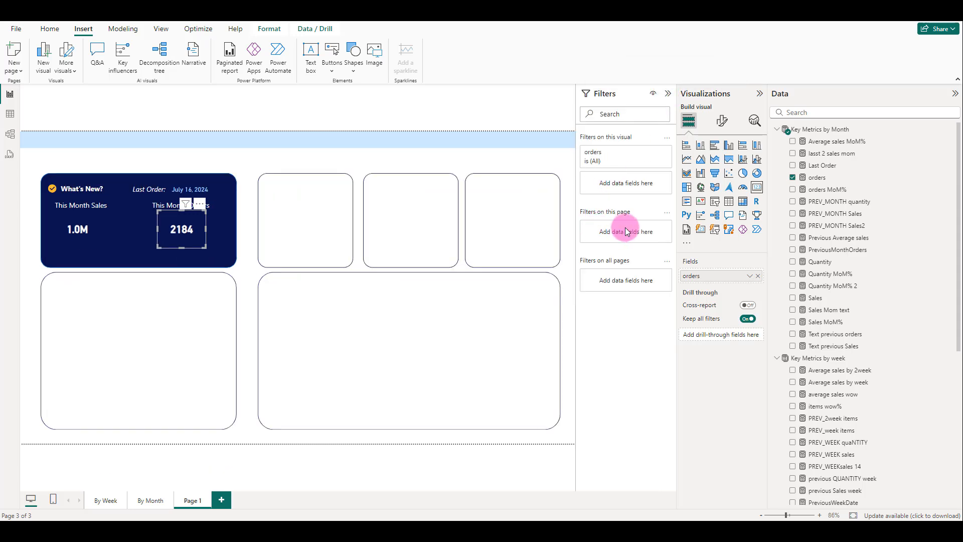
left_click(781, 129)
left_click(778, 141)
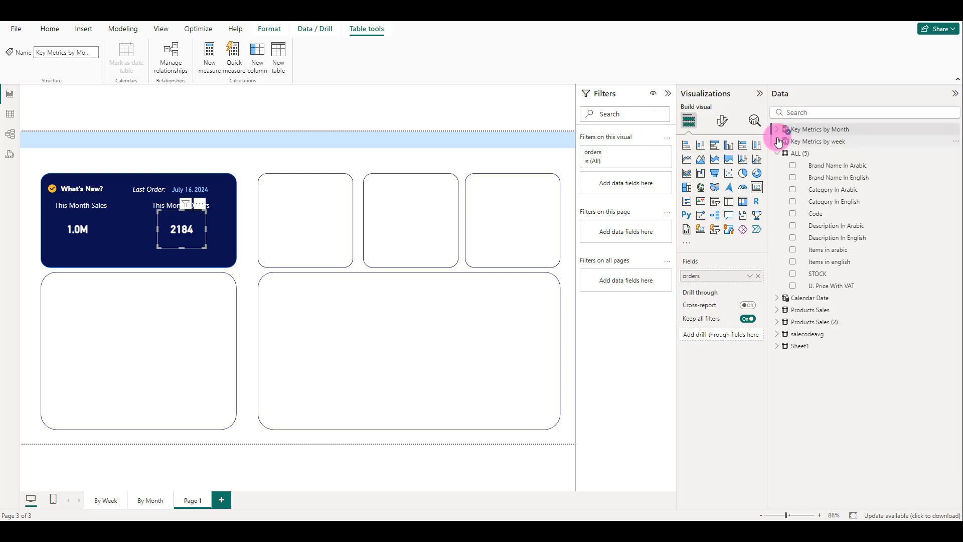
left_click(777, 298)
left_click_drag(813, 409, 636, 233)
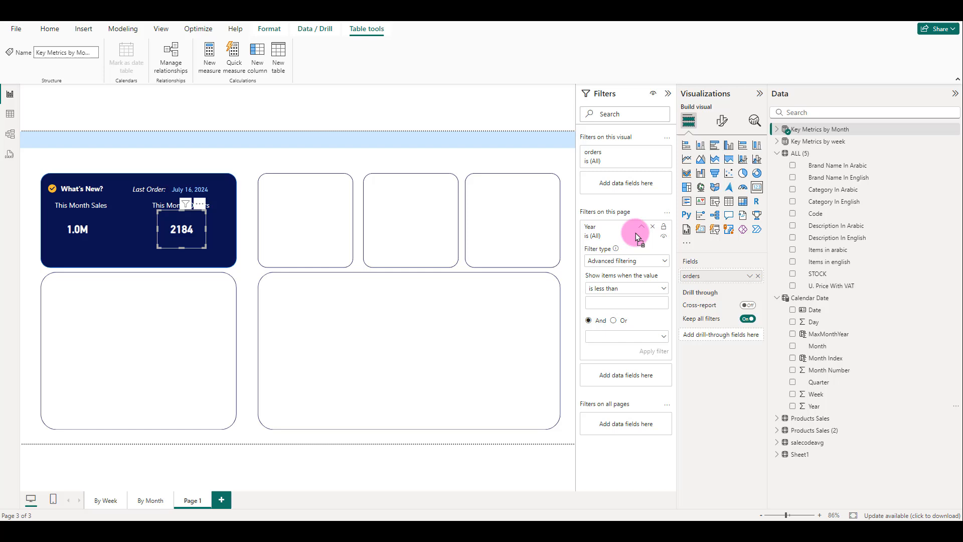
left_click(642, 265)
left_click(618, 288)
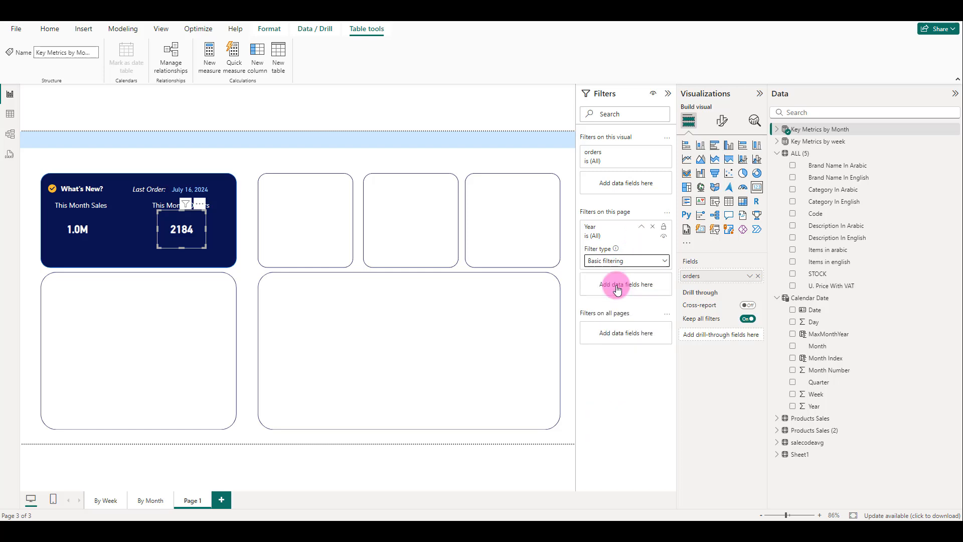
left_click(594, 296)
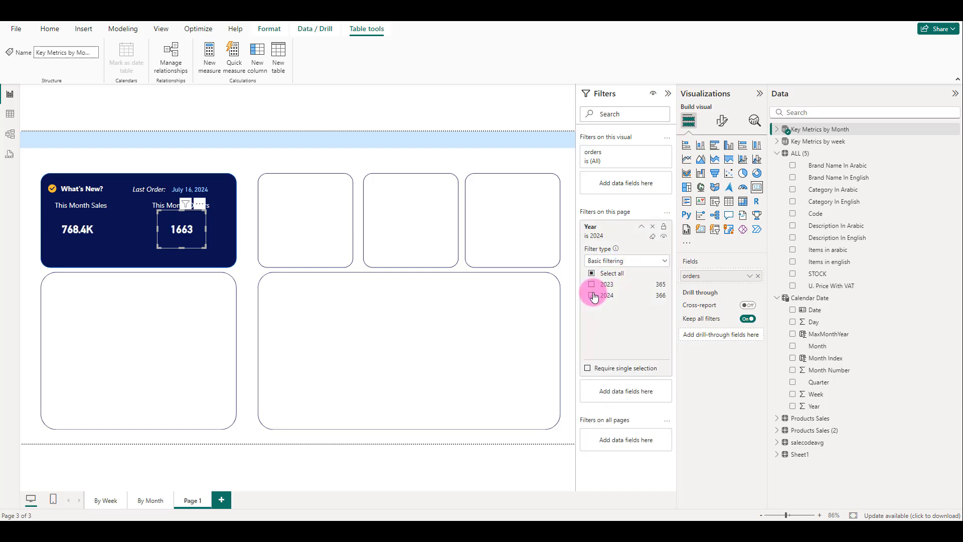
left_click(643, 229)
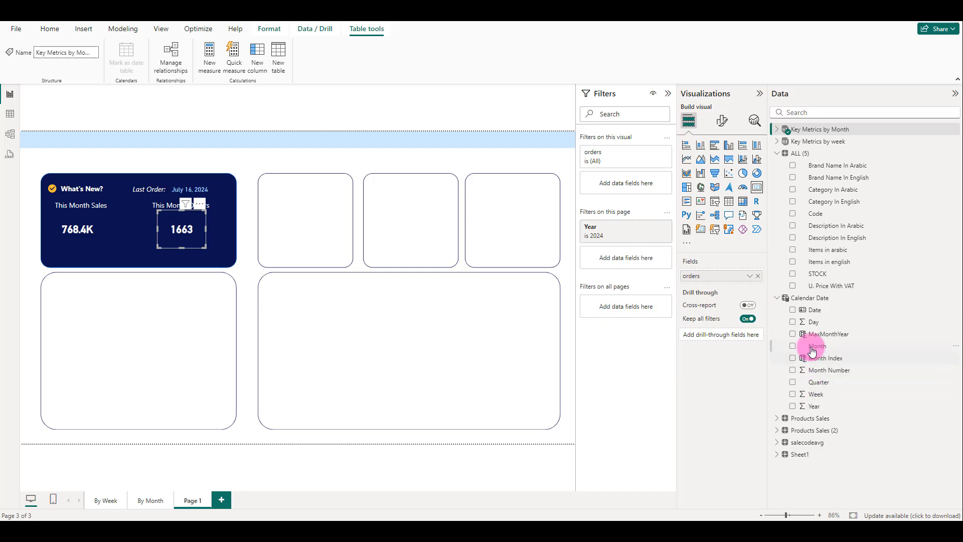
Step: Add the Calendar Date Month field as a page-level filter and select July
left_click_drag(818, 345, 647, 261)
scroll(610, 322, "down", 2)
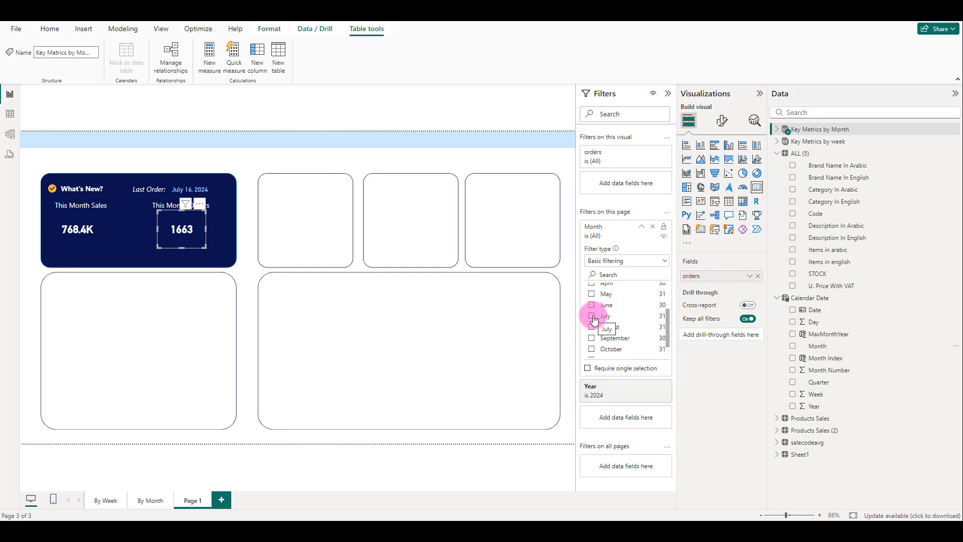
left_click(593, 316)
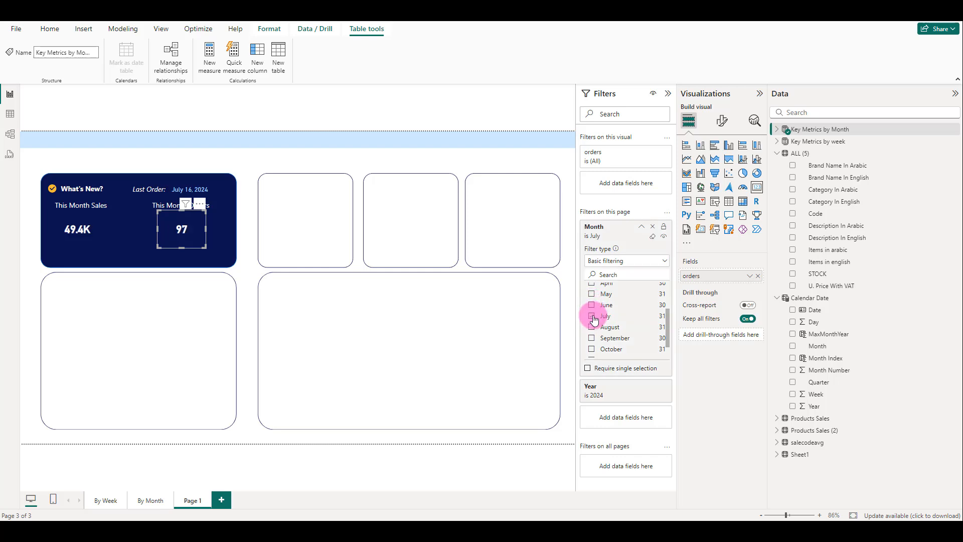
left_click(642, 226)
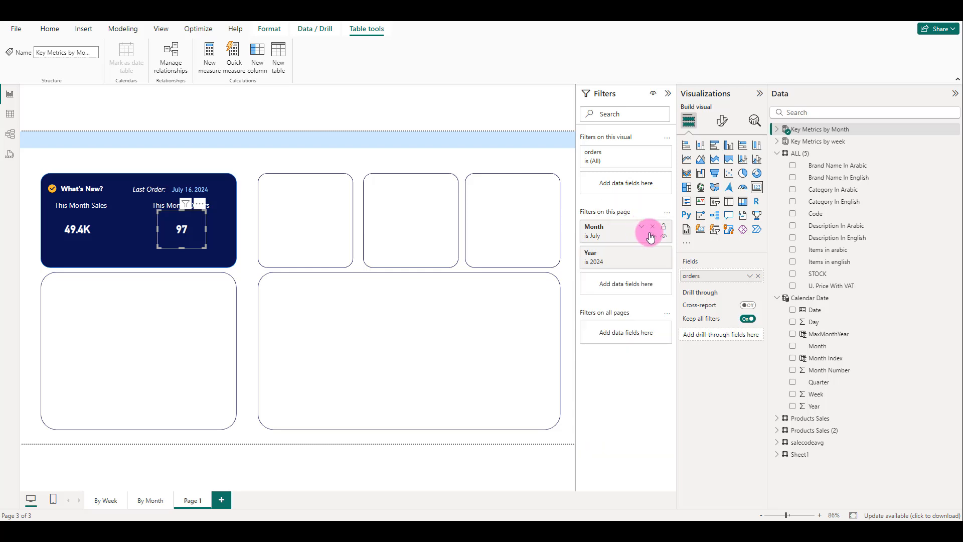
left_click(665, 253)
left_click(668, 93)
left_click(295, 146)
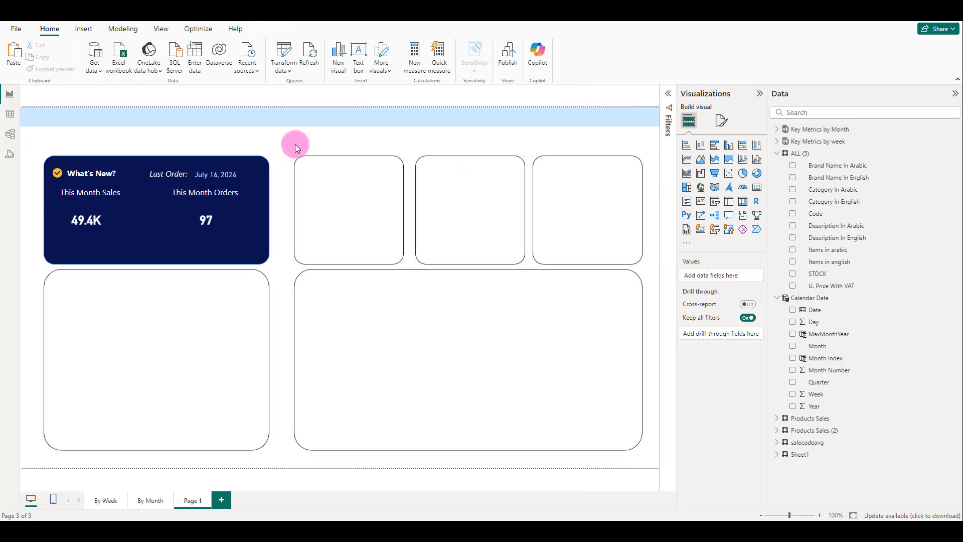
Step: Move the Sales and orders cards slightly closer to their labels and set both callout value font sizes to 30
left_click_drag(104, 233, 107, 230)
left_click(218, 208)
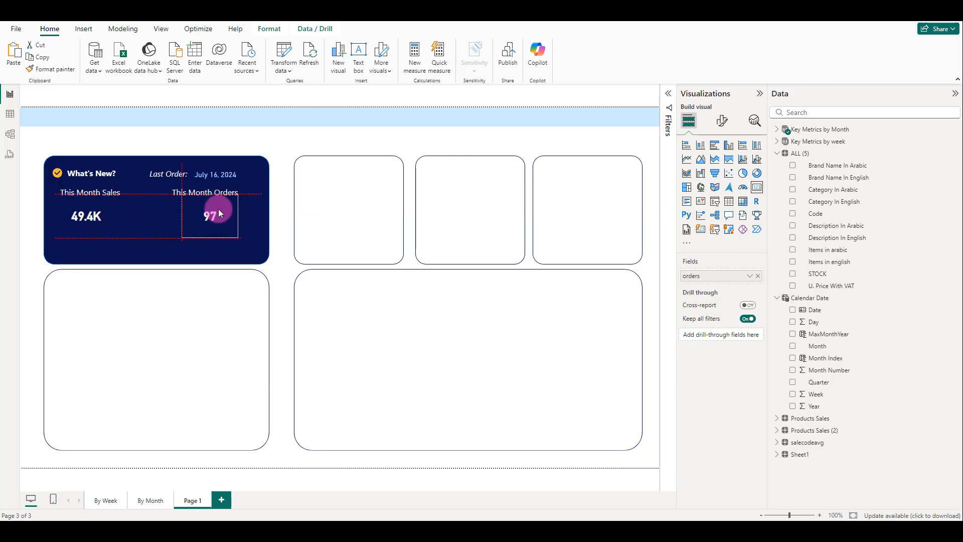
left_click(88, 215)
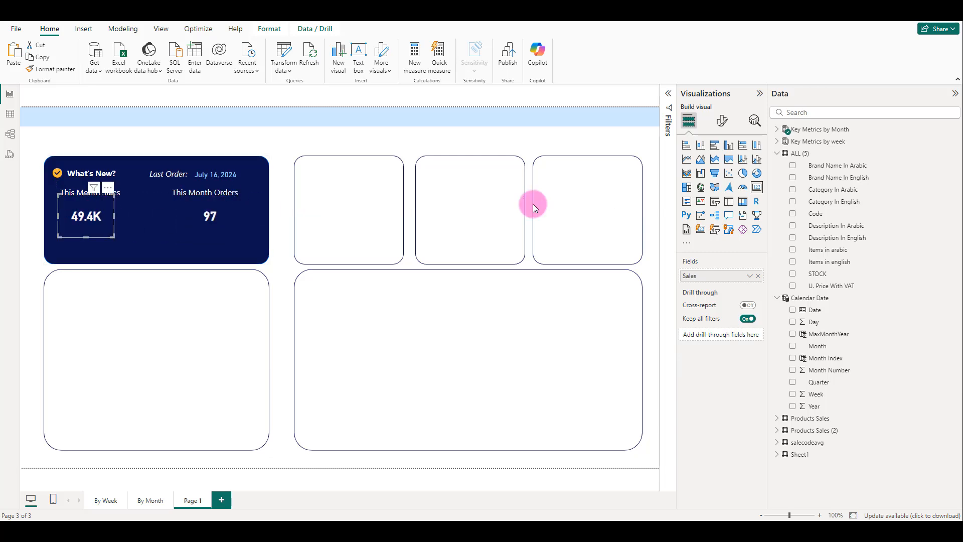
left_click(724, 124)
left_click(721, 190)
double_click(738, 224)
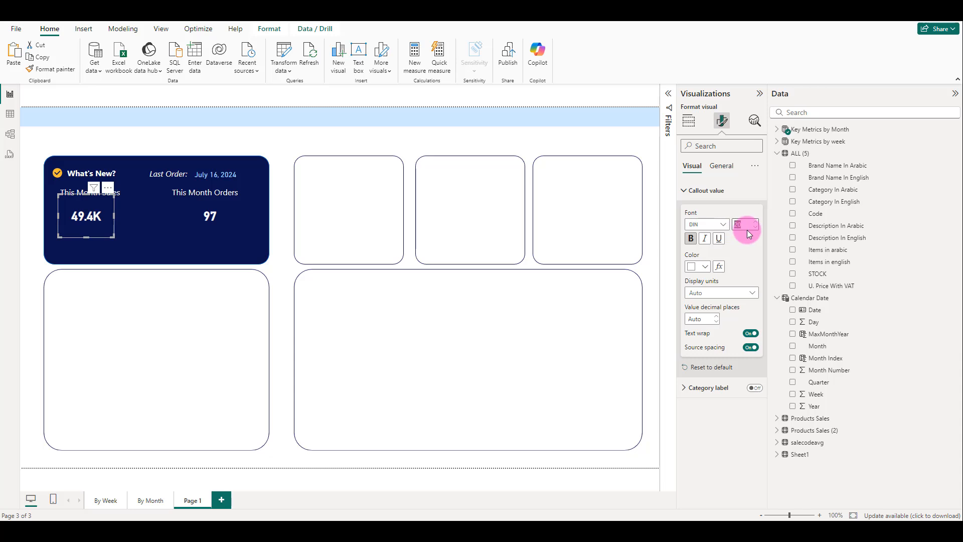
key("Return")
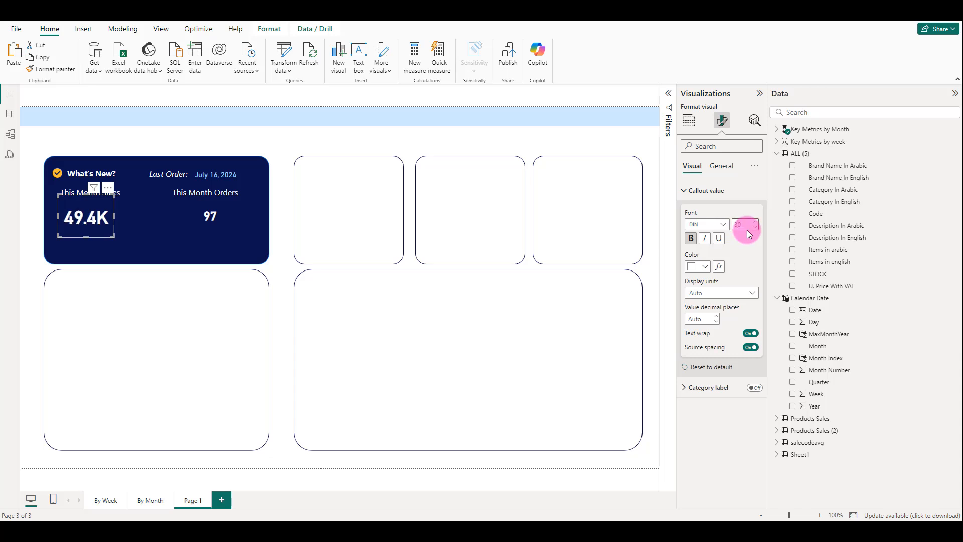
left_click(203, 208)
double_click(749, 223)
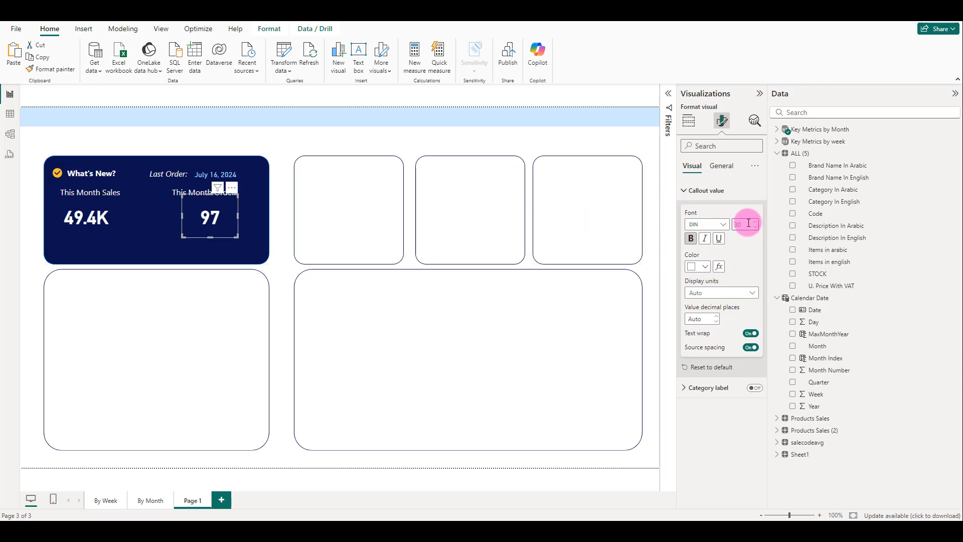
left_click_drag(209, 214, 216, 215)
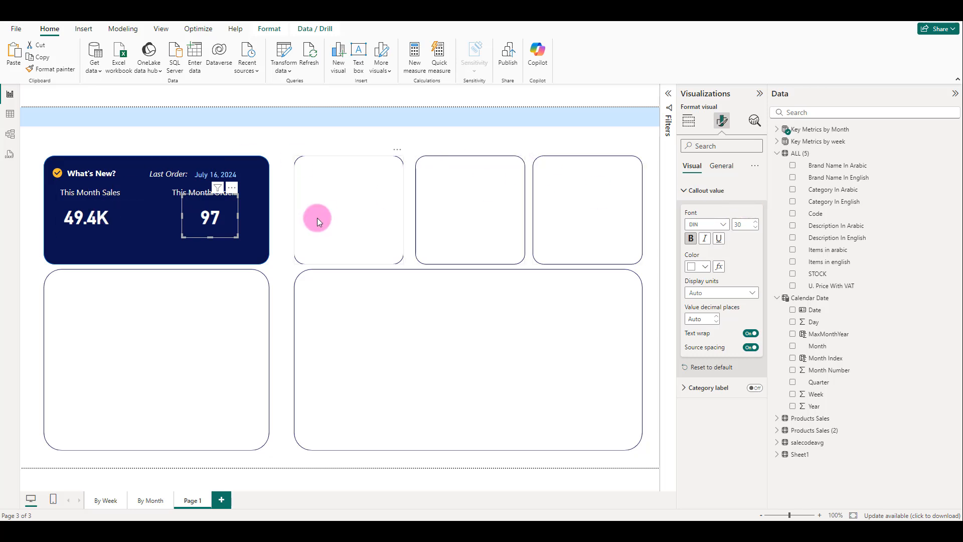
Step: Duplicate the Sales card and place the copy directly beside the Sales value
left_click(105, 208)
key("ctrl+c")
key("ctrl+v")
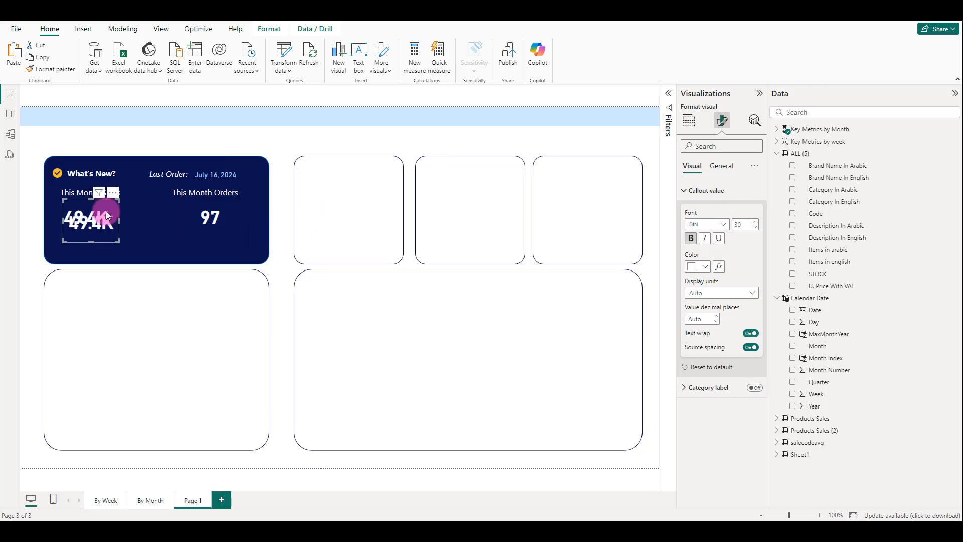
left_click_drag(107, 212, 155, 205)
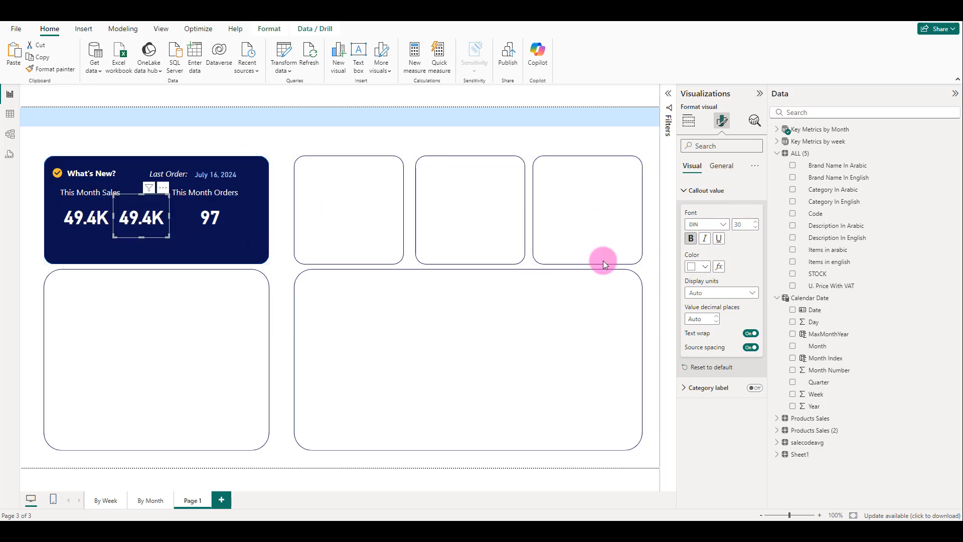
Step: Replace the Sales field in the copied card with the Sales MoM% measure from Key Metrics by Month
left_click(689, 121)
left_click(758, 276)
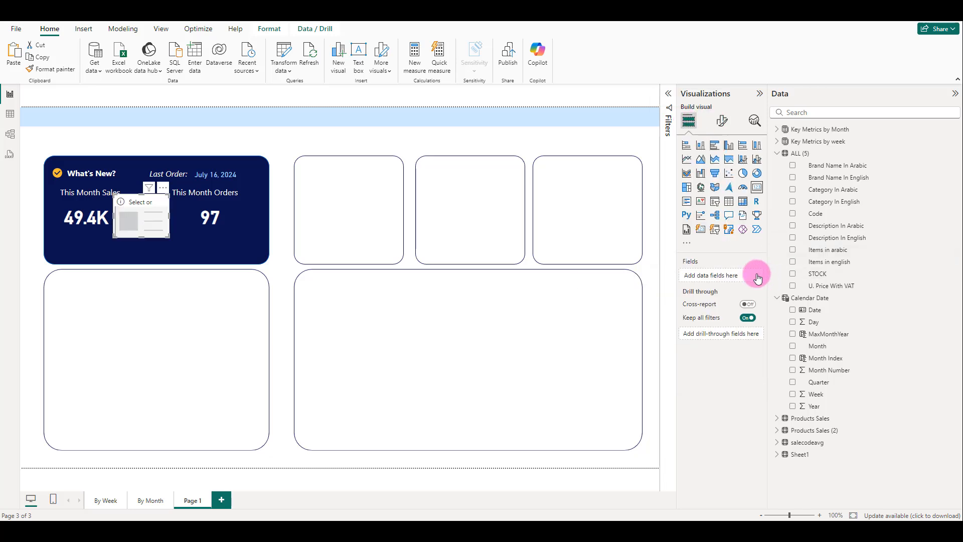
left_click(777, 129)
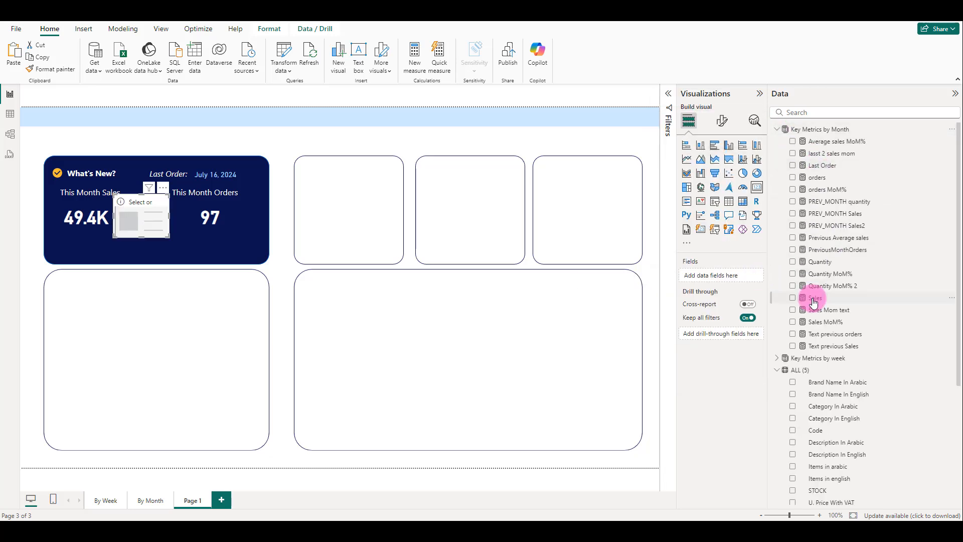
left_click(820, 328)
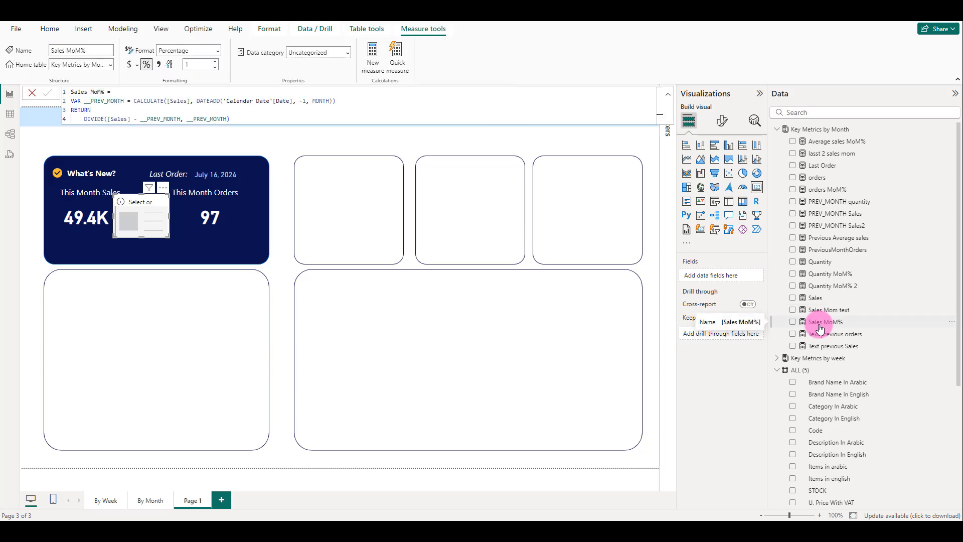
left_click_drag(821, 328, 752, 276)
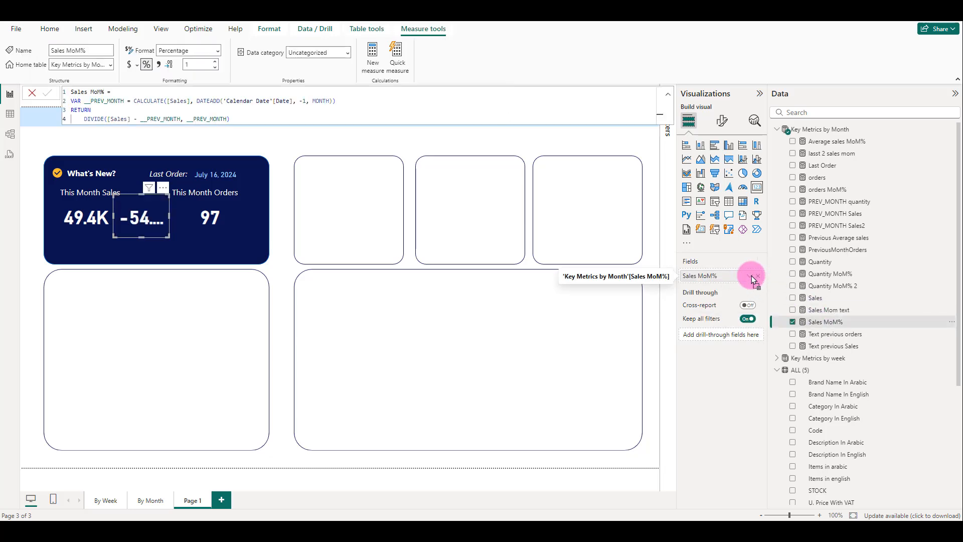
Step: Set the Sales MoM% measure's percentage format to 0 decimal places
left_click(194, 65)
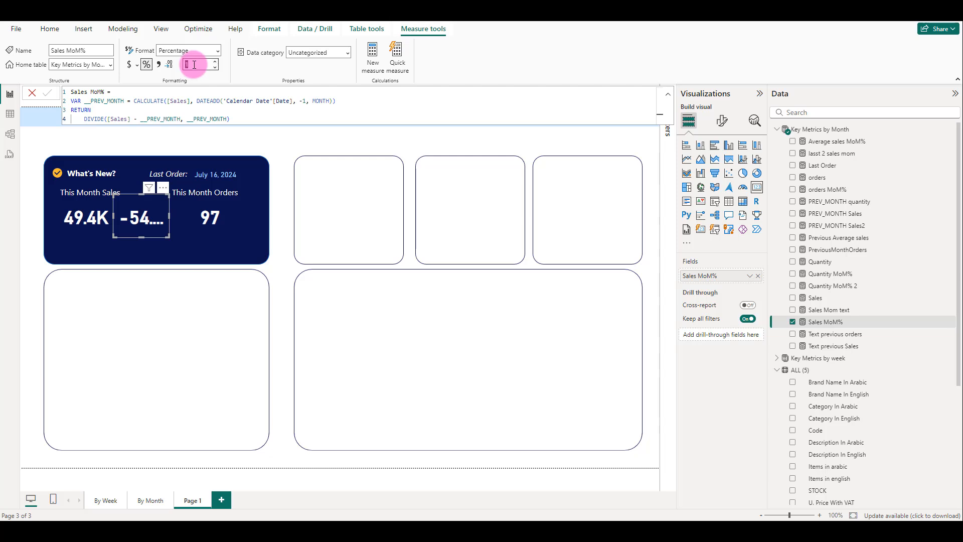
type("1")
key("Return")
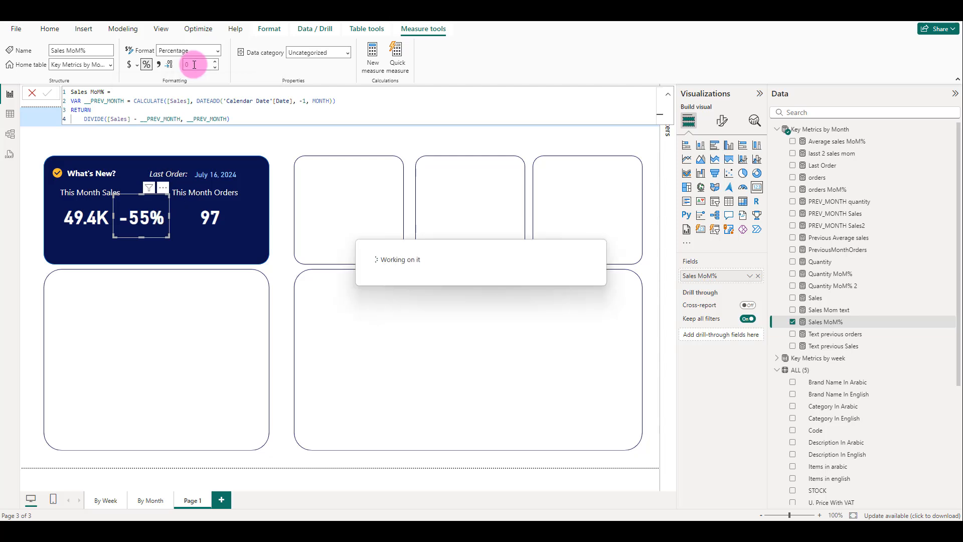
Step: Shrink the Sales MoM% card and set its callout value font size to 10
left_click(154, 225)
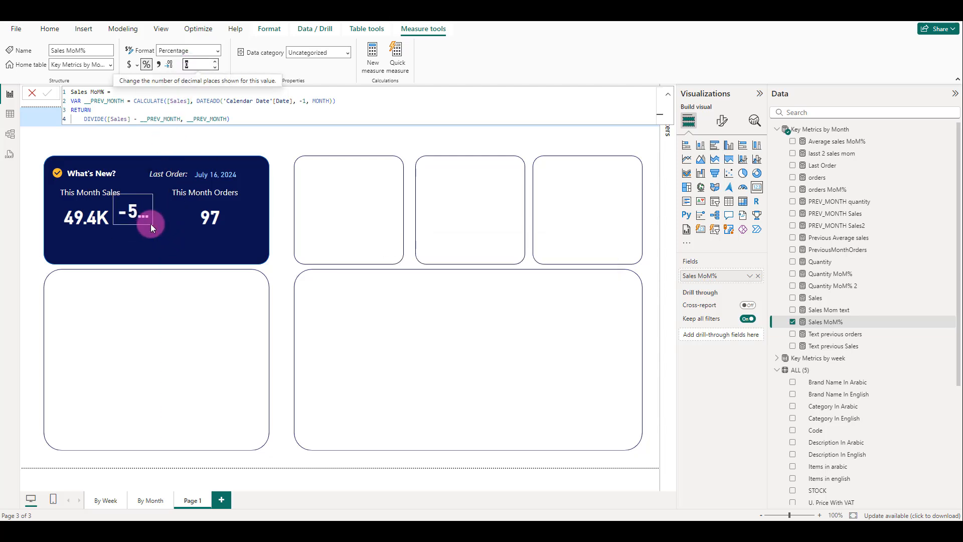
left_click(722, 121)
left_click(734, 191)
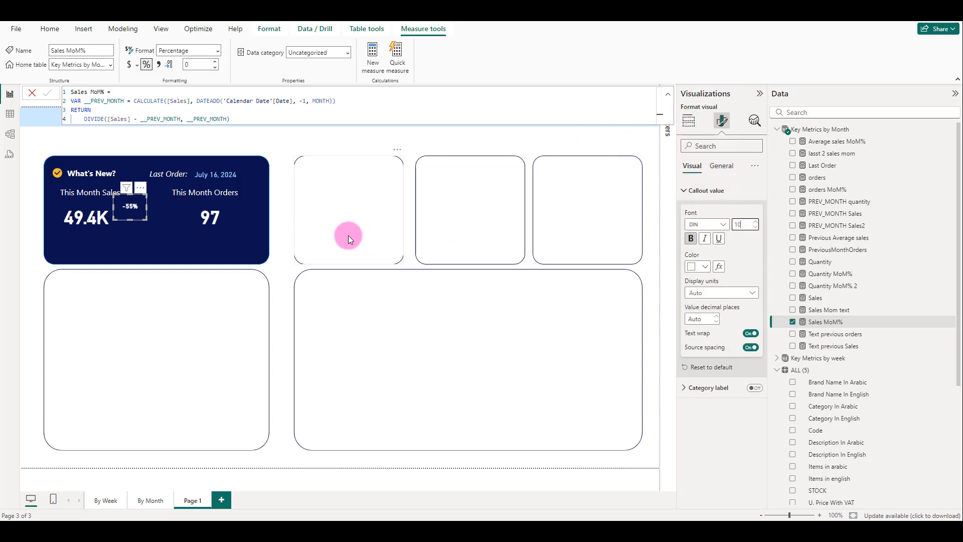
Step: Copy the Sales MoM% card and align the copy beside the This Month Orders value
left_click_drag(133, 196, 247, 207)
key("ctrl+c")
key("ctrl+v")
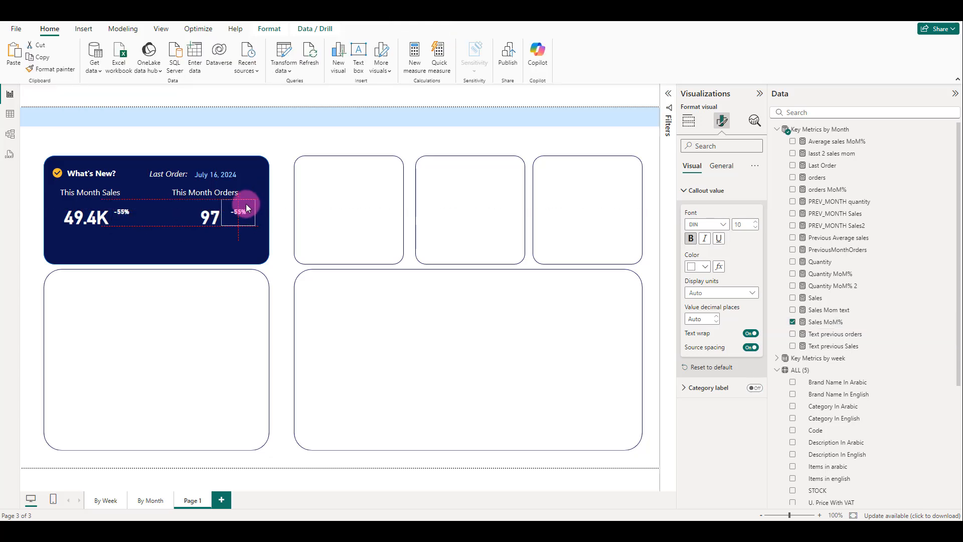
key("Left")
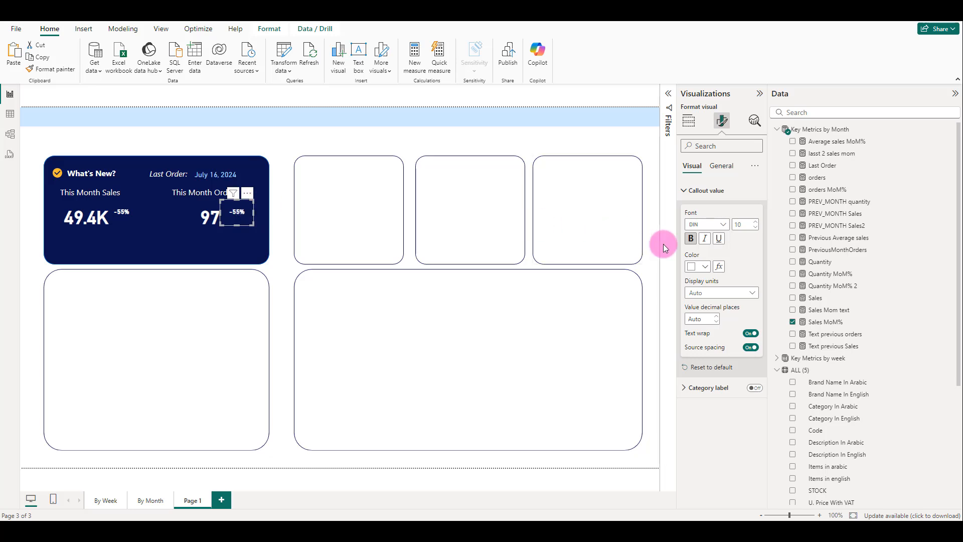
Step: Replace Sales MoM% with the orders MoM% measure in the card beside the orders value
left_click(697, 125)
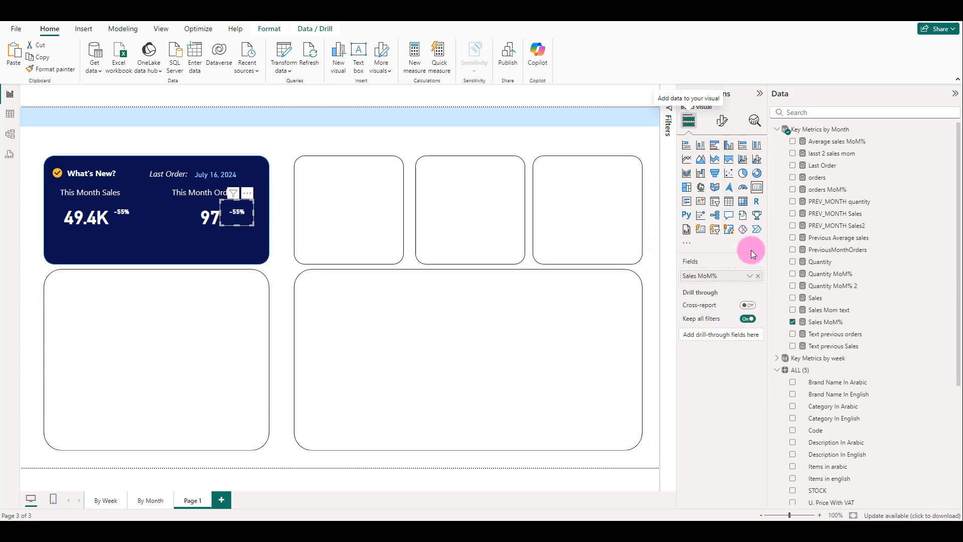
left_click(757, 276)
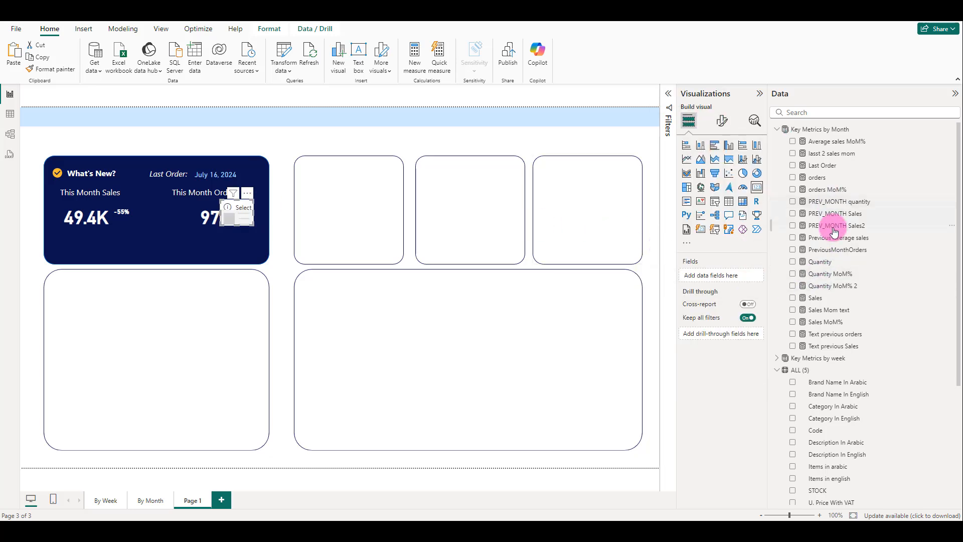
left_click_drag(828, 195, 742, 275)
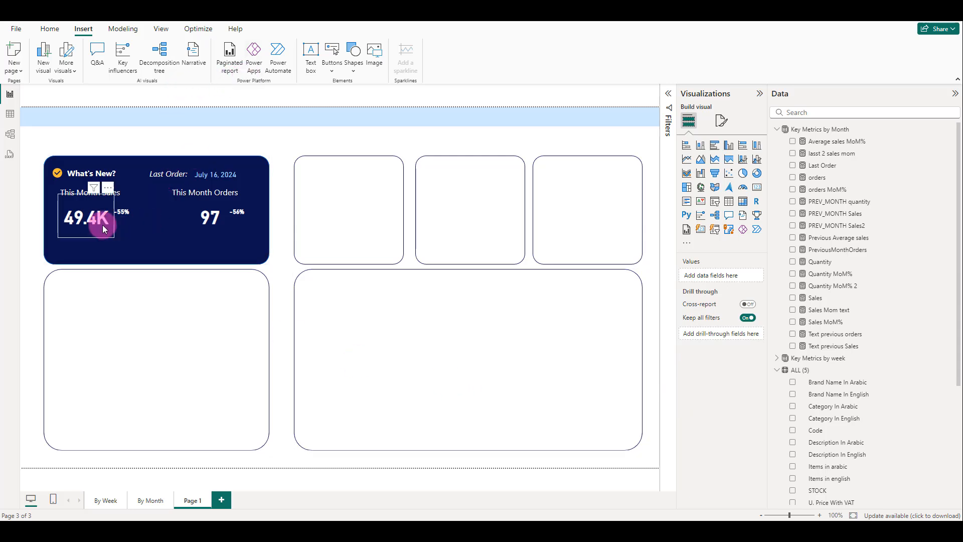
Step: Place a widened copy of the Sales MoM% card beneath the Sales value and replace its field with Text previous Sales
left_click(125, 221)
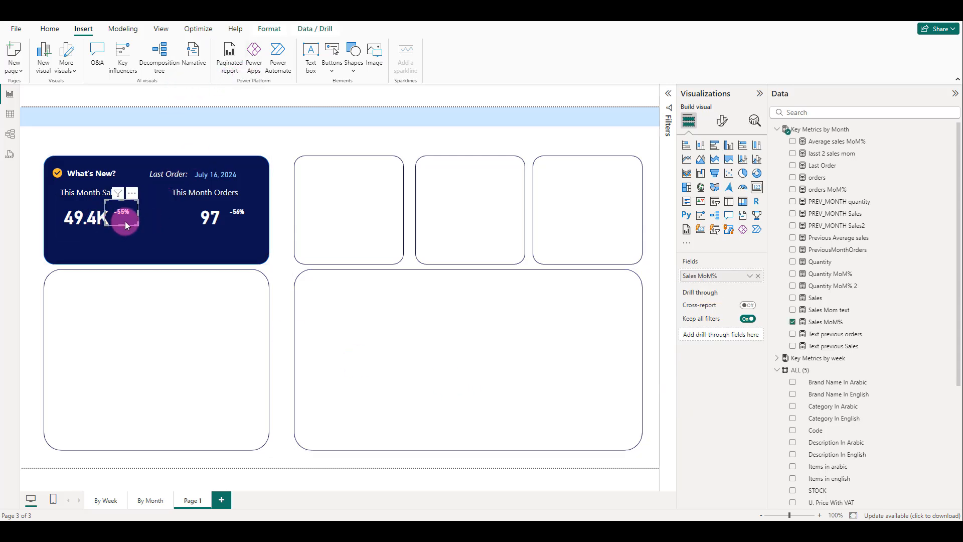
left_click_drag(125, 222, 151, 244)
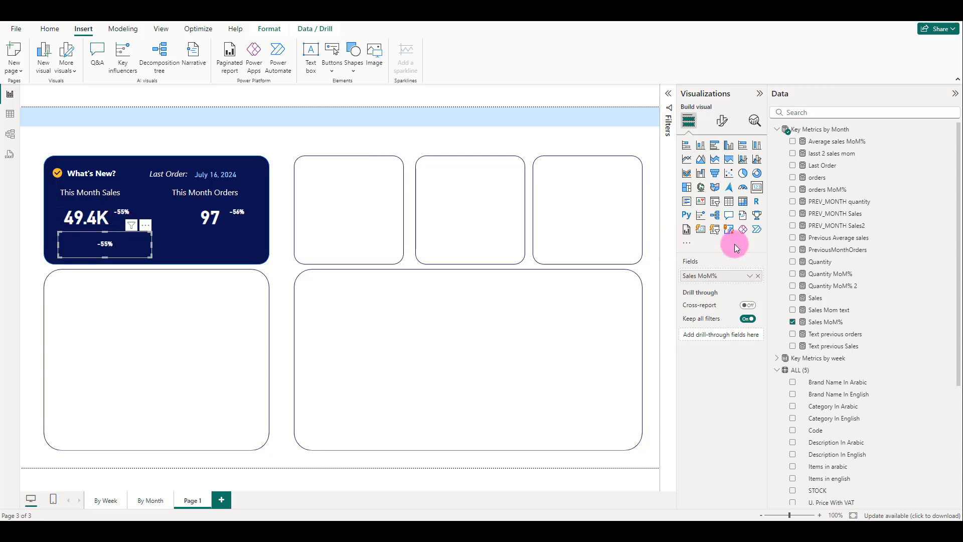
left_click(759, 275)
left_click_drag(848, 346, 739, 278)
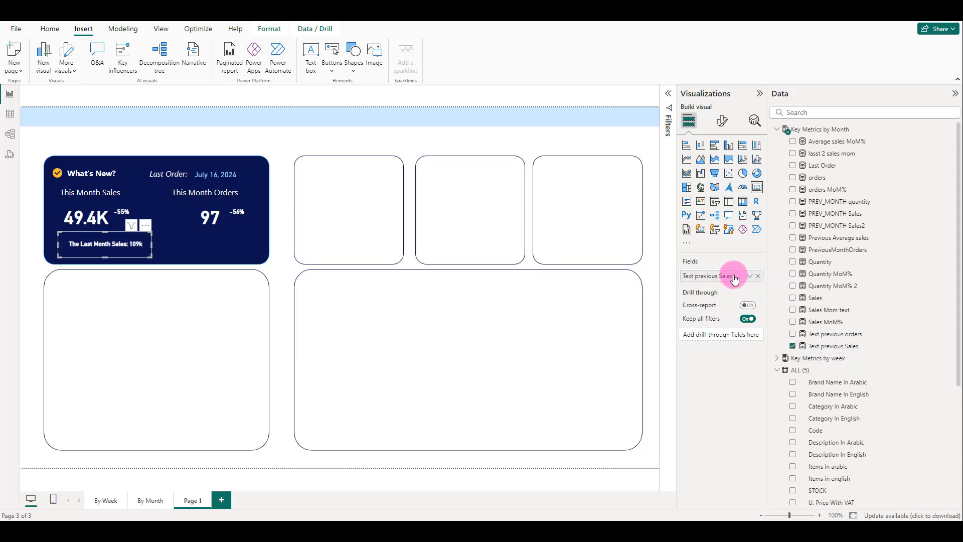
Step: Turn off bold for the Text previous Sales card's callout value and shift the card slightly left beneath the Sales value
left_click(860, 347)
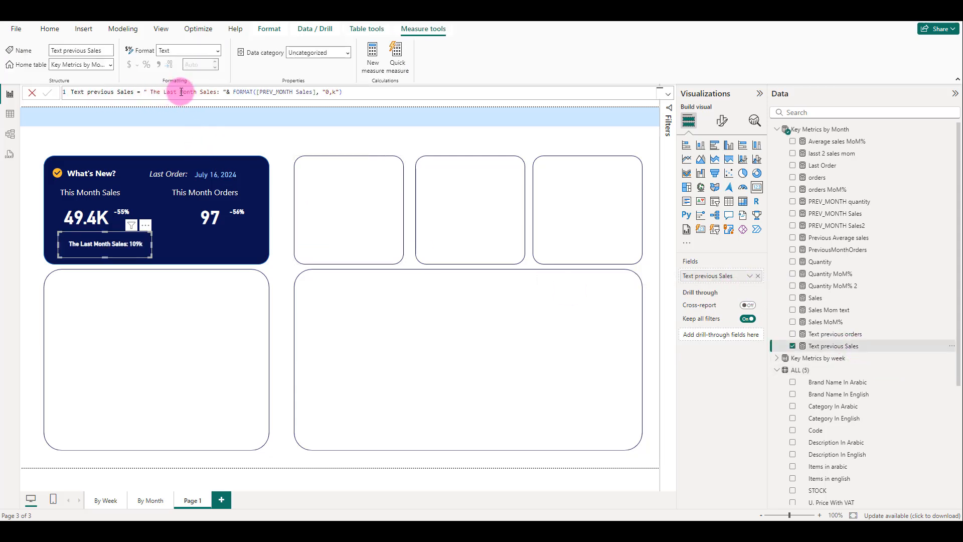
left_click(724, 121)
left_click(726, 190)
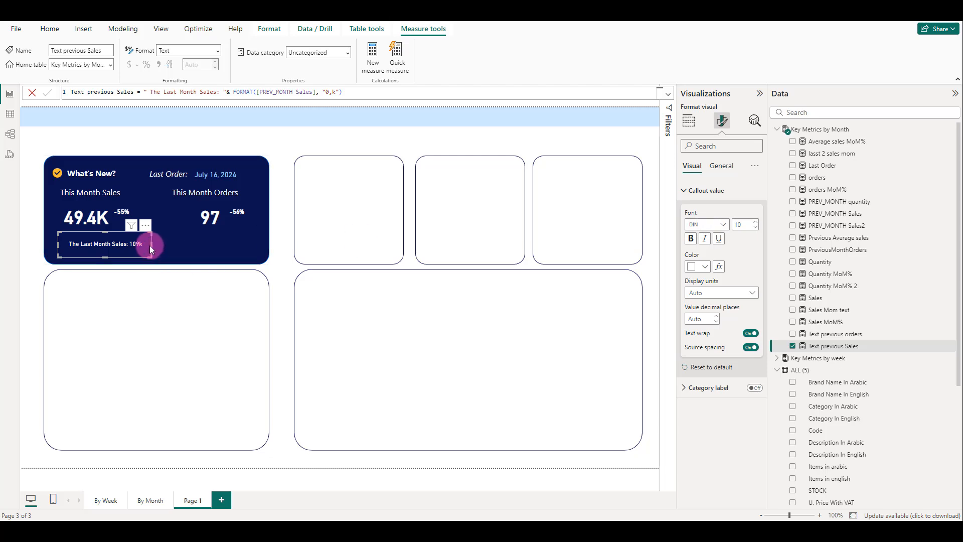
left_click_drag(146, 234, 137, 233)
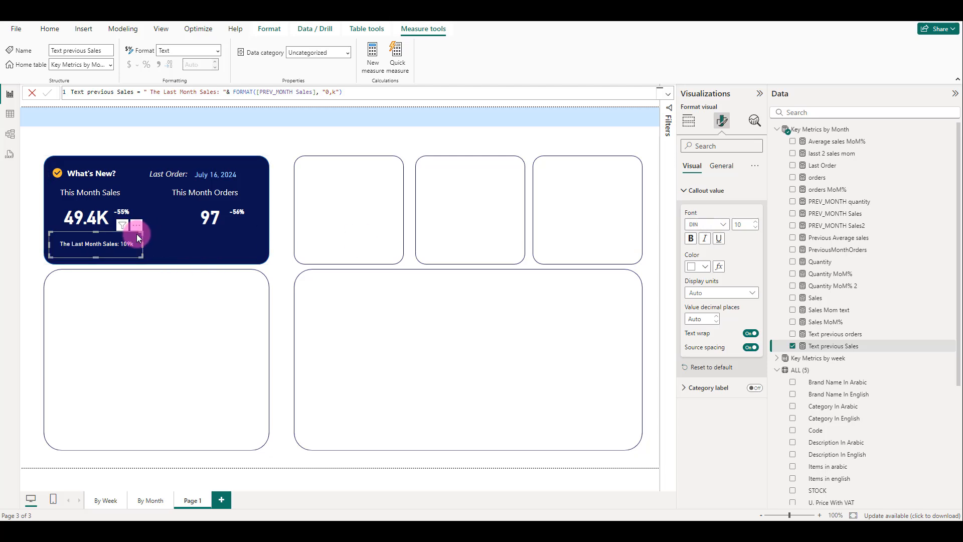
Step: Place a copy of the last-month sales card beneath the orders value and replace its field with Text previous orders
key("ctrl+v")
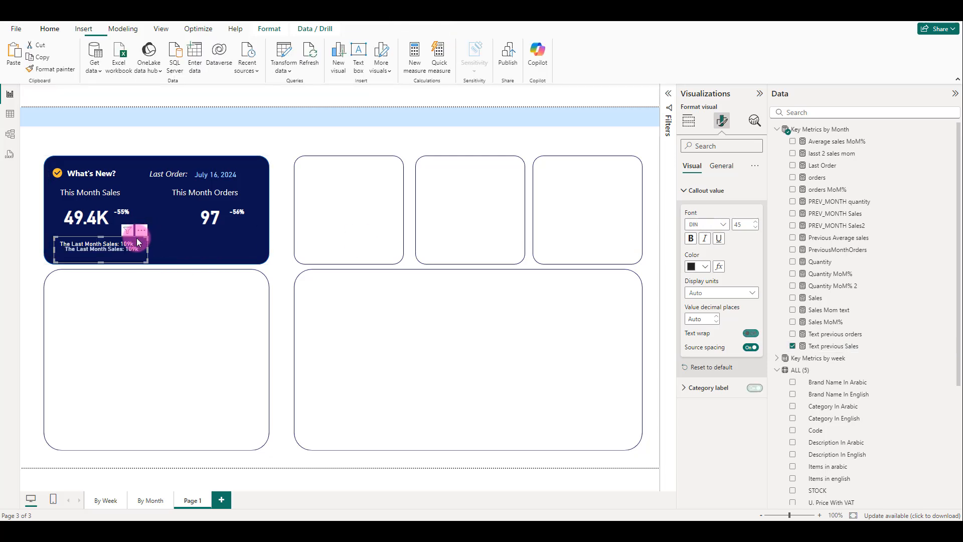
left_click_drag(140, 237, 249, 232)
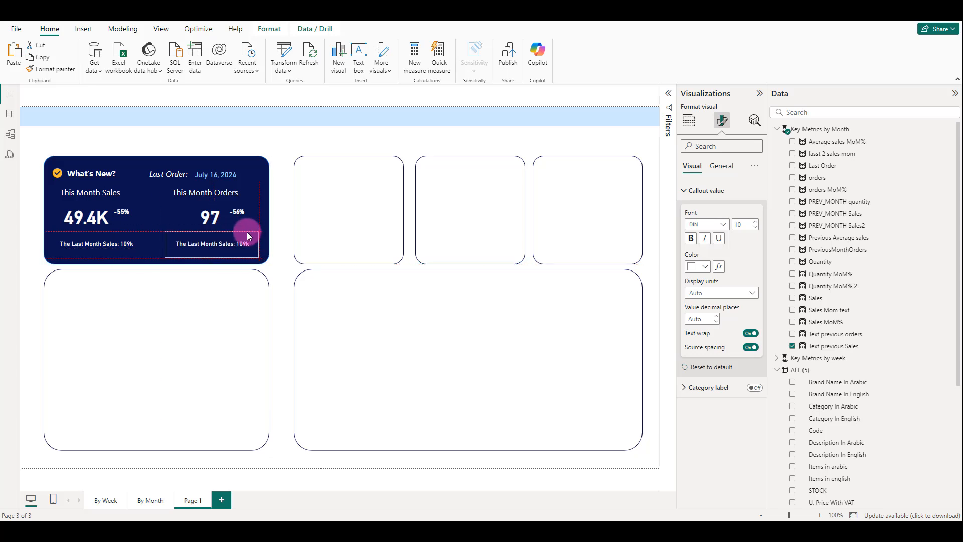
left_click(688, 120)
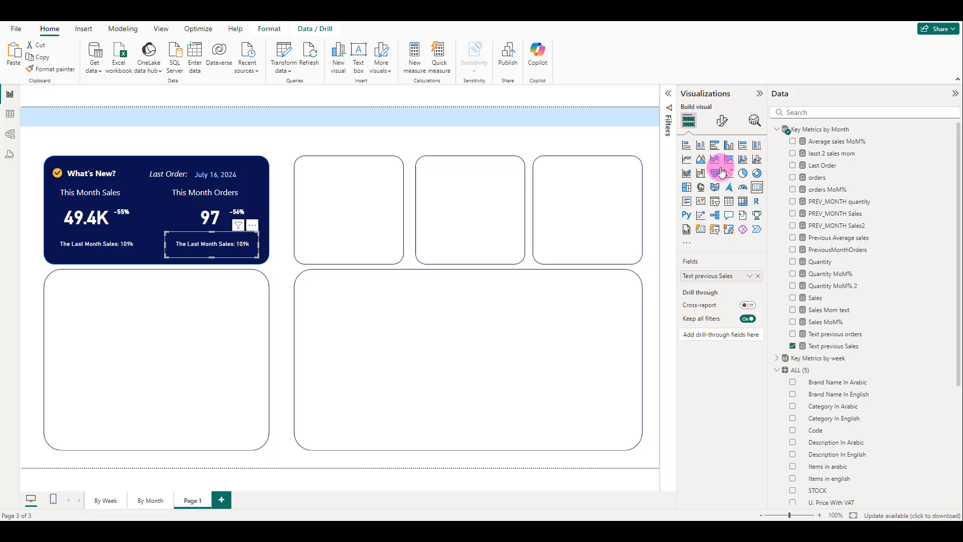
left_click(757, 275)
left_click_drag(859, 333, 753, 275)
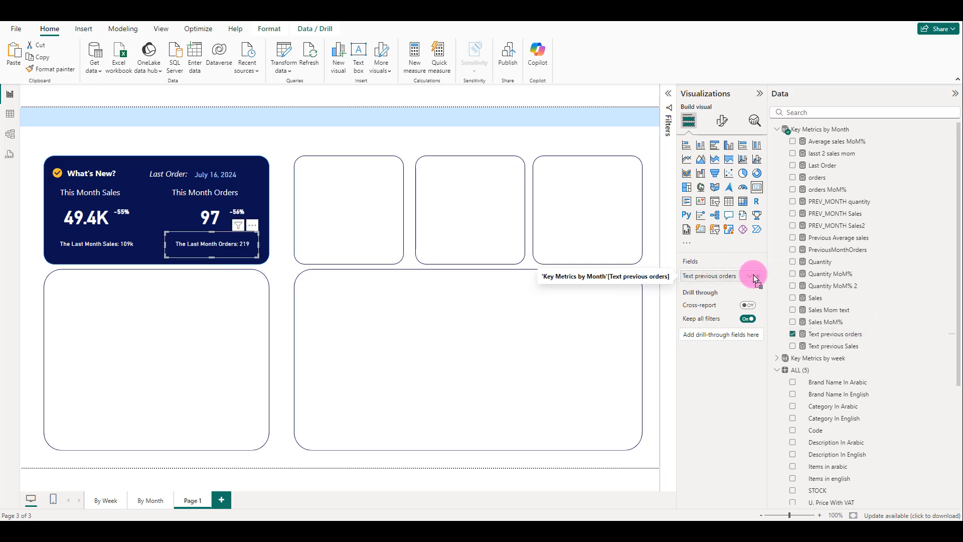
left_click(127, 132)
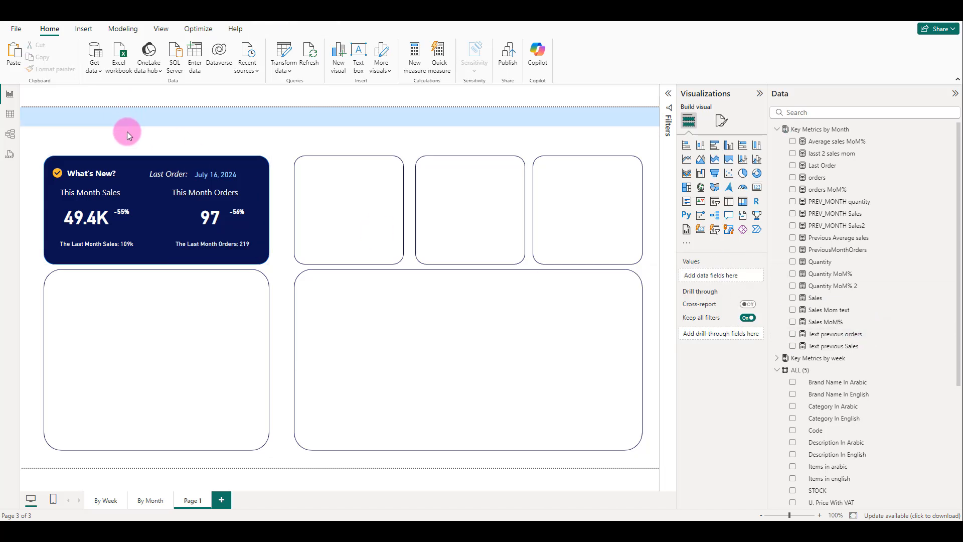
Step: Insert the green shopping bag icon image from the Icons folder onto the page
left_click(88, 29)
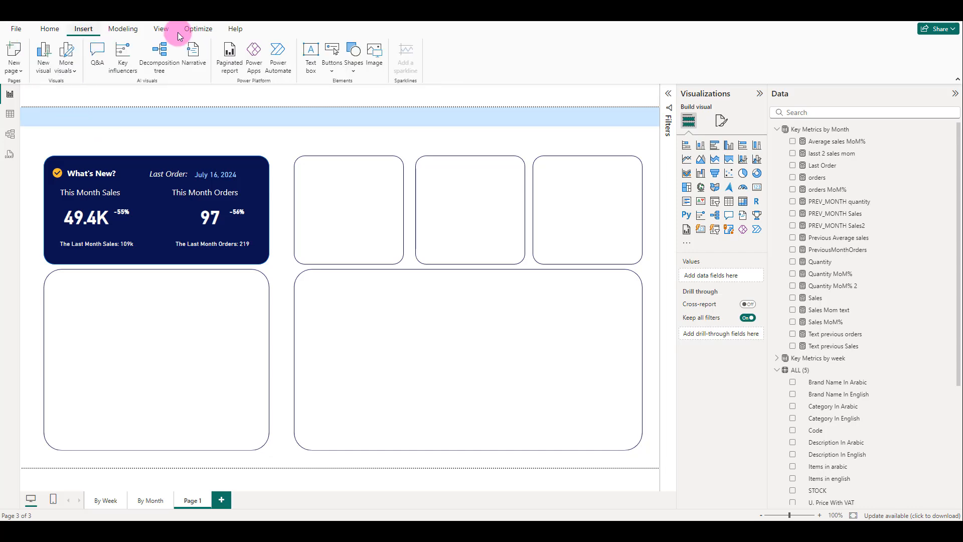
left_click(367, 60)
left_click(405, 351)
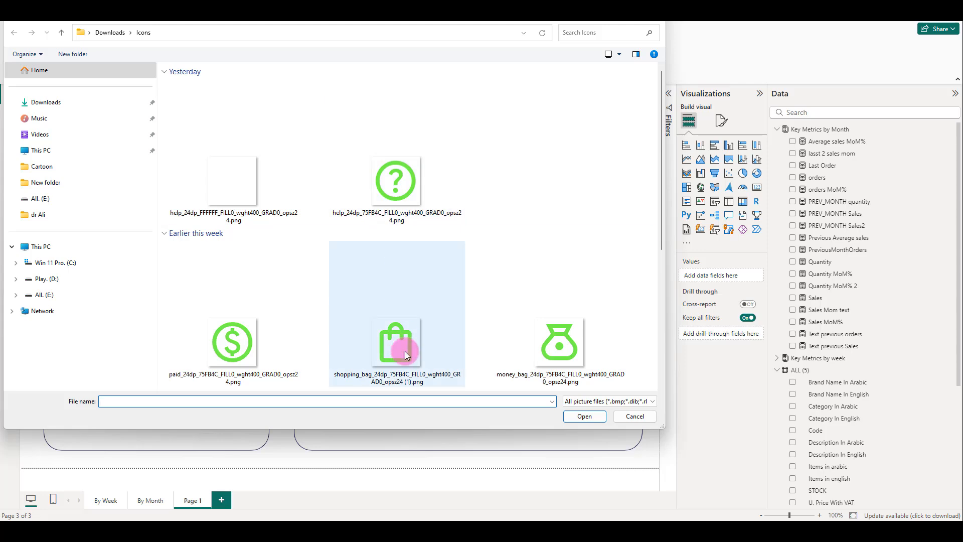
left_click(582, 414)
Step: Resize the shopping bag icon to 30 by 30 and place it just before the This Month Orders label
left_click(729, 167)
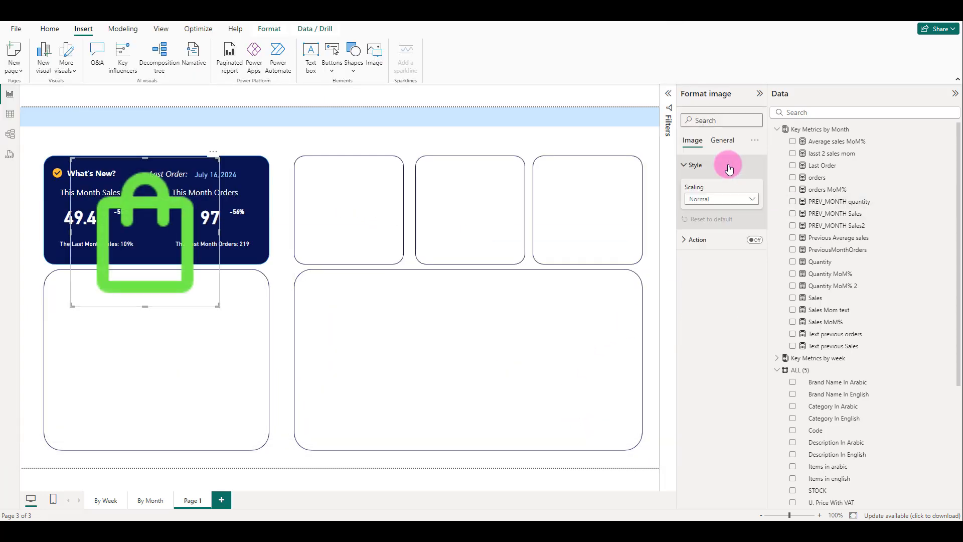
left_click(724, 141)
left_click(717, 170)
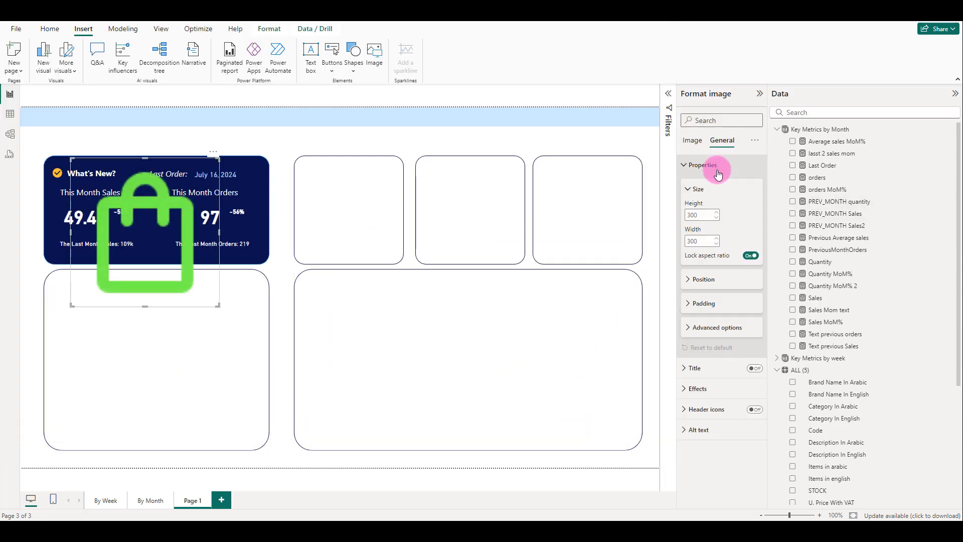
left_click(700, 214)
type("30")
left_click(702, 243)
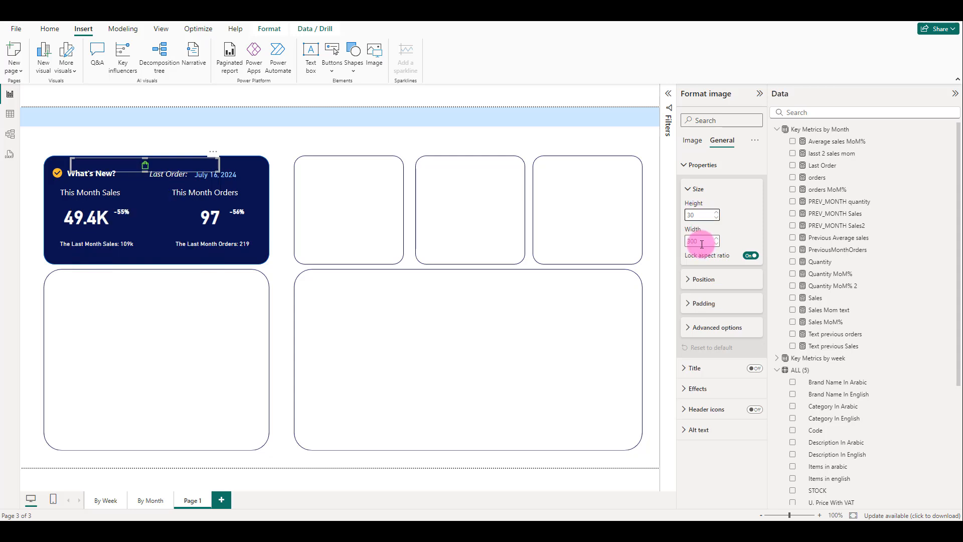
type("30")
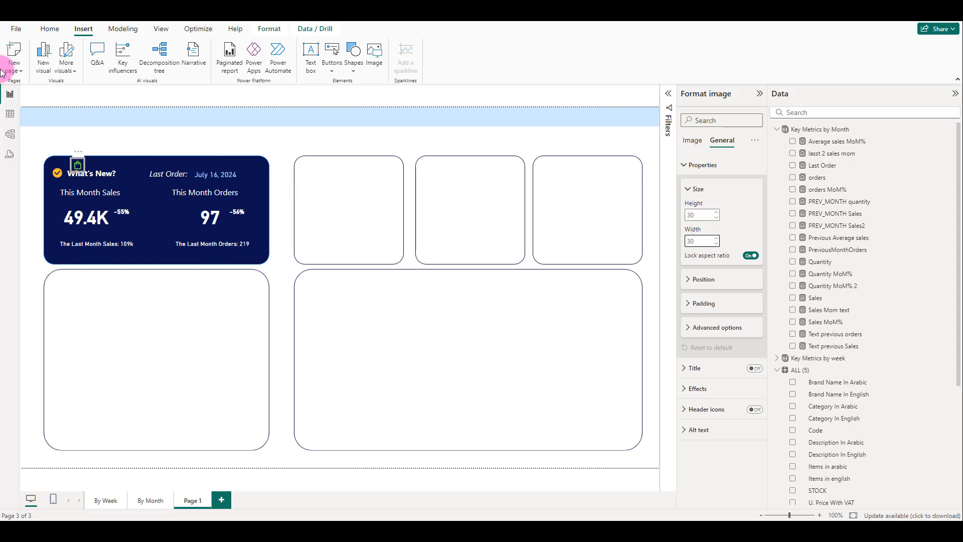
left_click(134, 123)
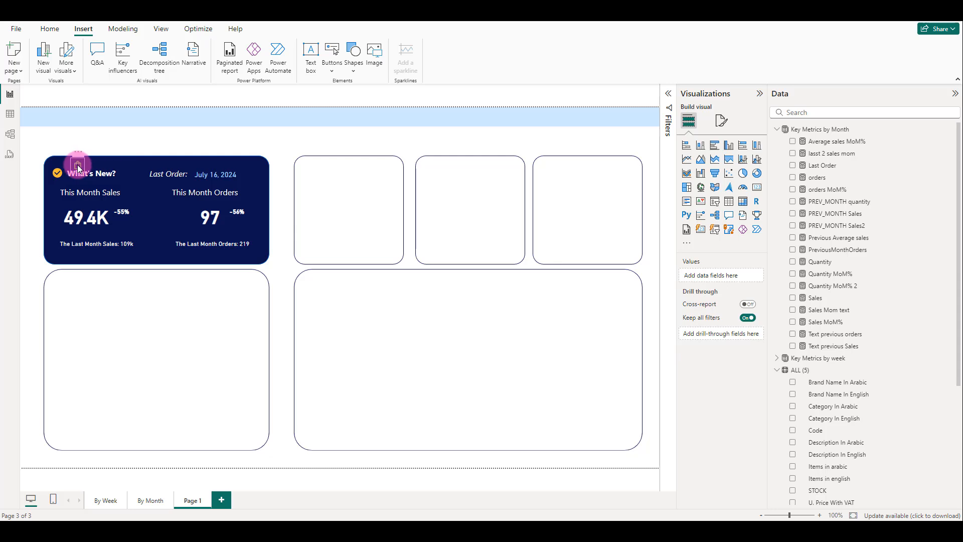
left_click_drag(78, 165, 156, 193)
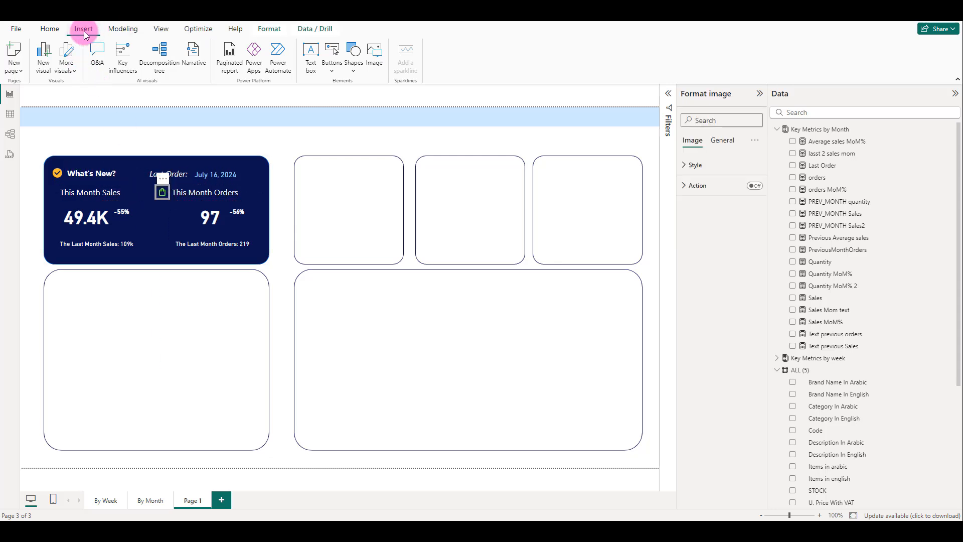
Step: Insert the green circled dollar icon image from the Icons folder onto the page
left_click(375, 56)
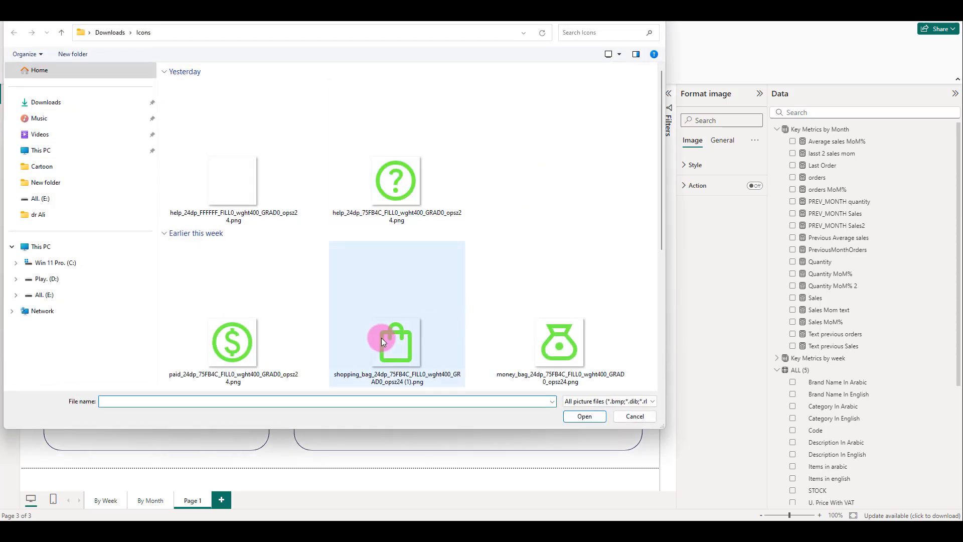
left_click(266, 329)
left_click(583, 417)
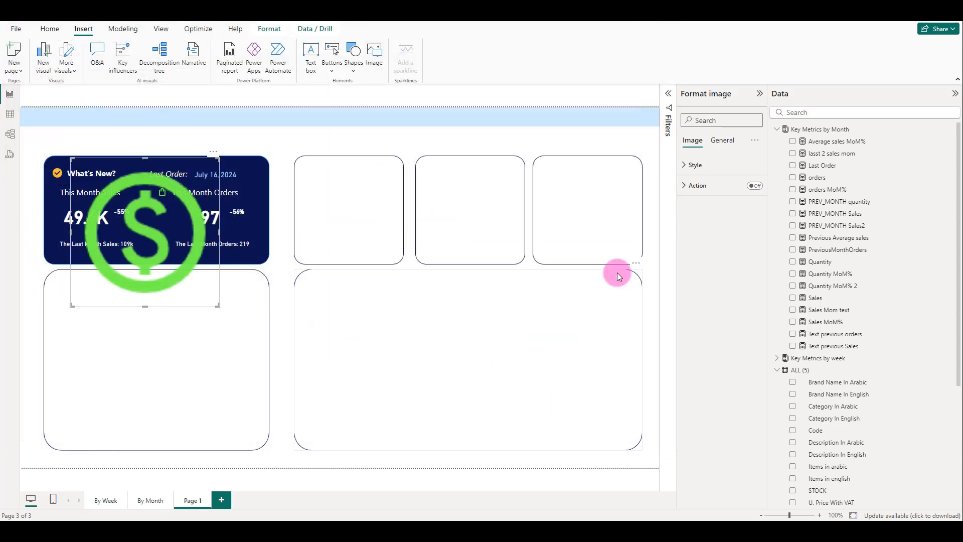
Step: Shrink the dollar icon to a height of 30 and place it just before the This Month Sales label
left_click(721, 169)
left_click(722, 140)
left_click(702, 164)
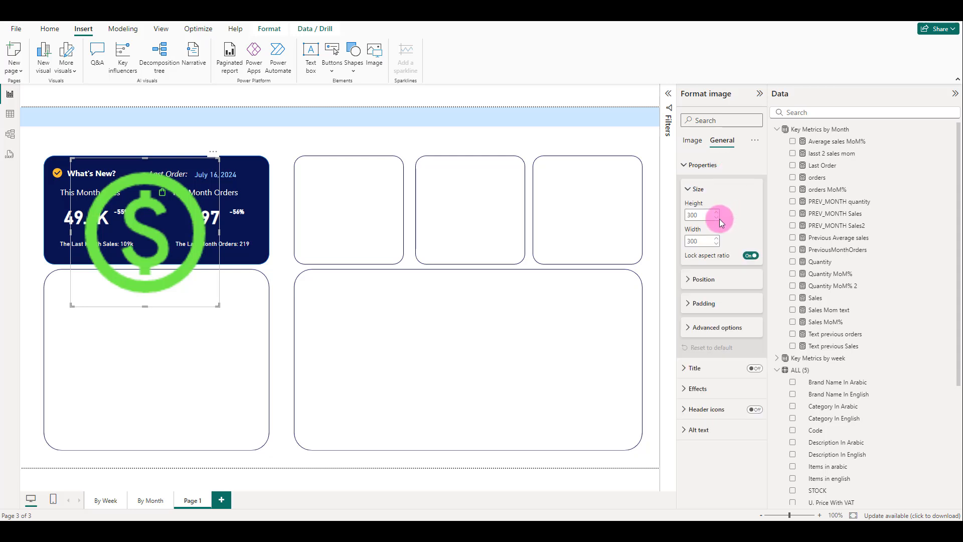
double_click(701, 214)
type("30")
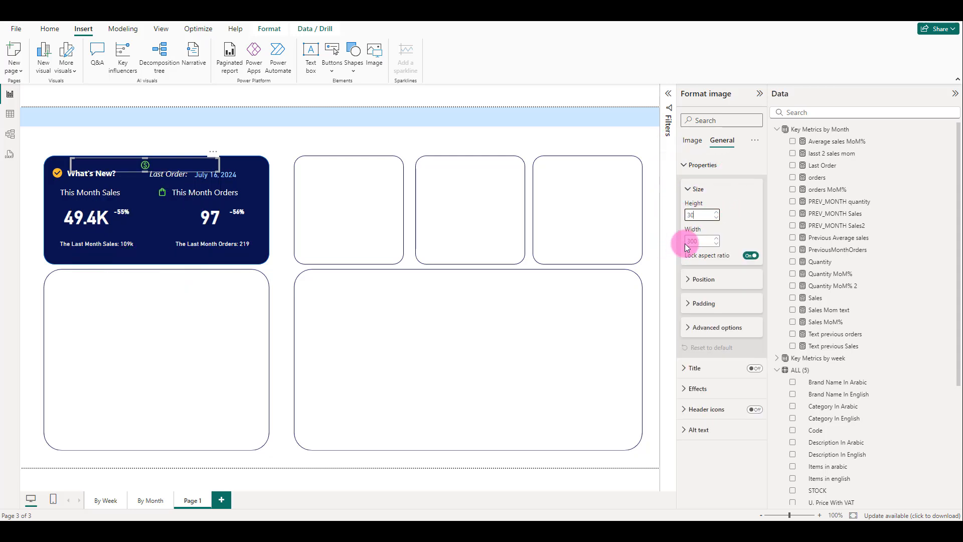
left_click(107, 137)
left_click_drag(77, 173, 55, 196)
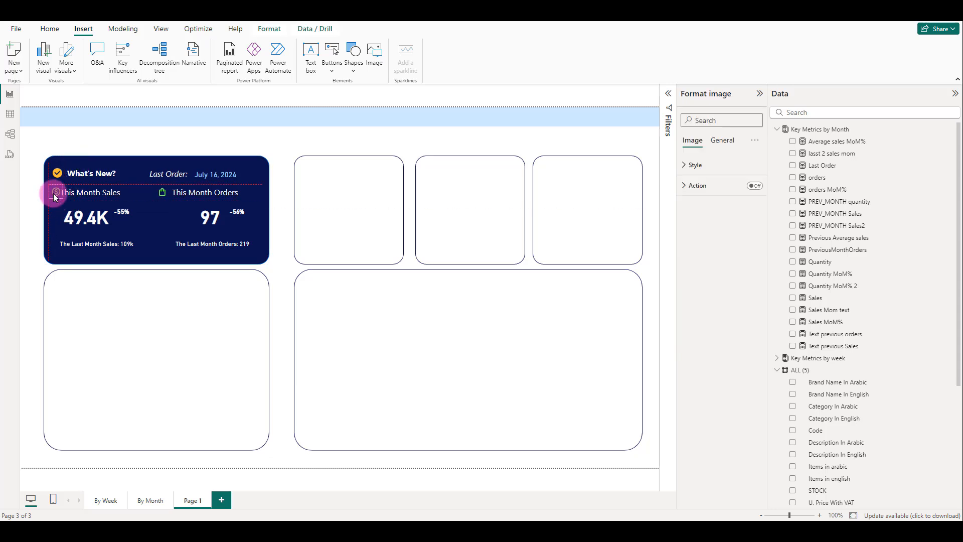
Step: Shift the This Month Sales label and its dollar icon to the right, and nudge the This Month Orders label slightly upward
left_click(123, 190)
left_click_drag(124, 186, 130, 186)
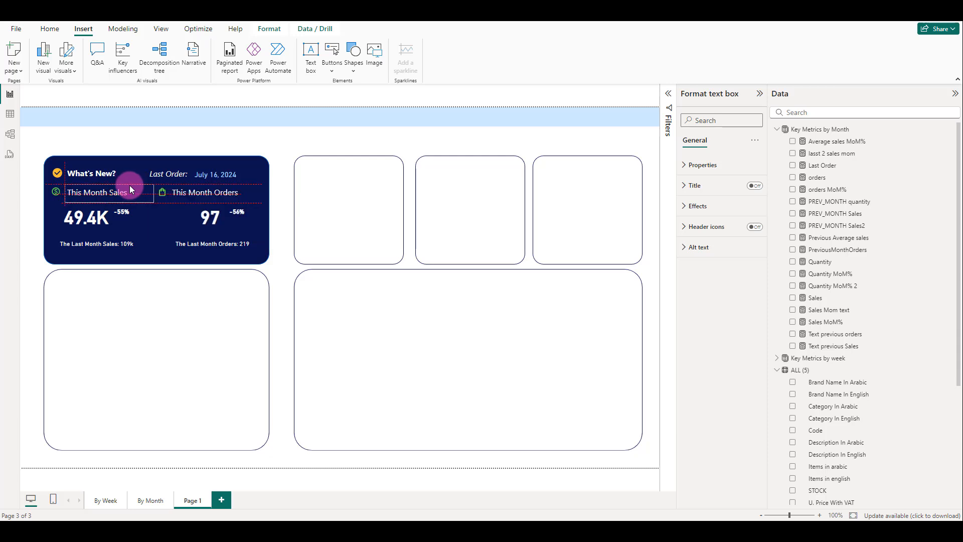
left_click(130, 188)
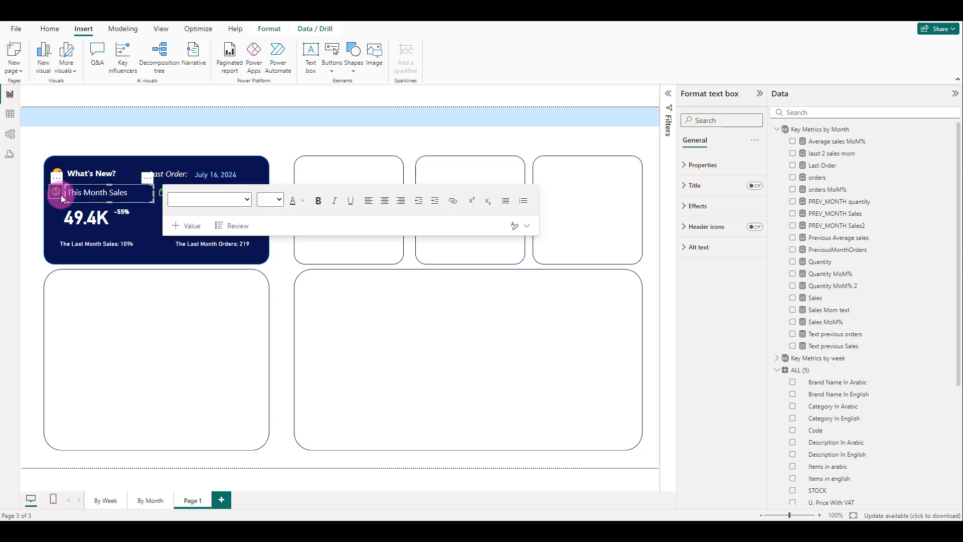
left_click(61, 194)
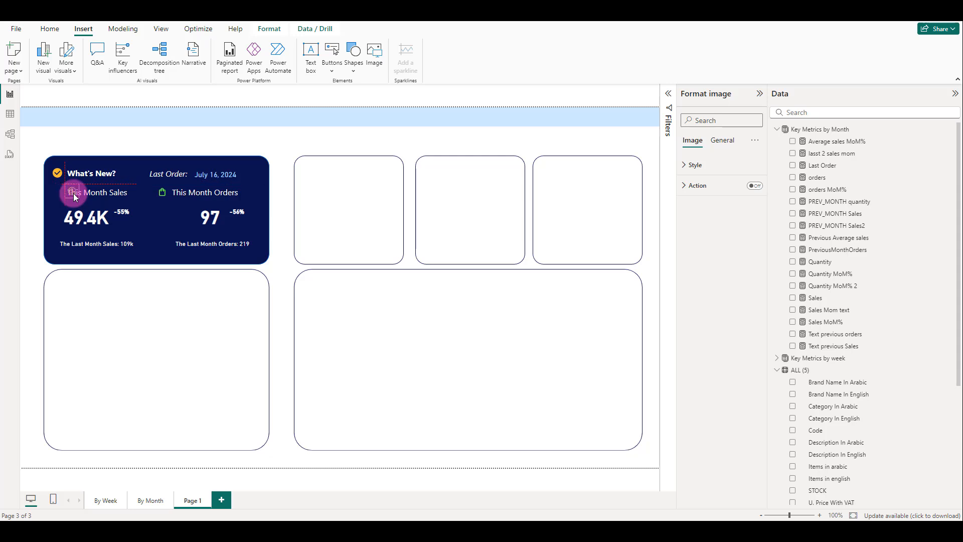
left_click(126, 189)
left_click_drag(126, 188, 206, 182)
left_click(242, 147)
left_click(205, 184)
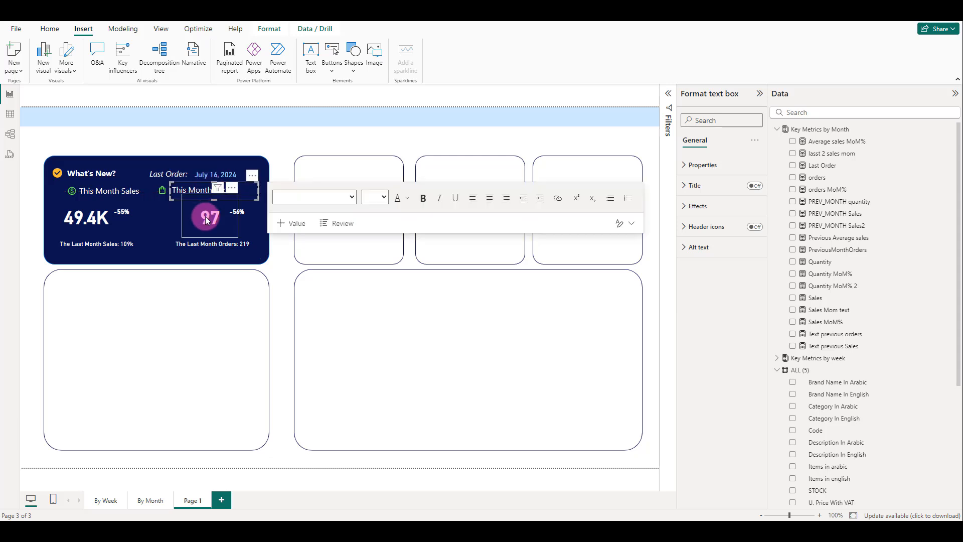
left_click(297, 134)
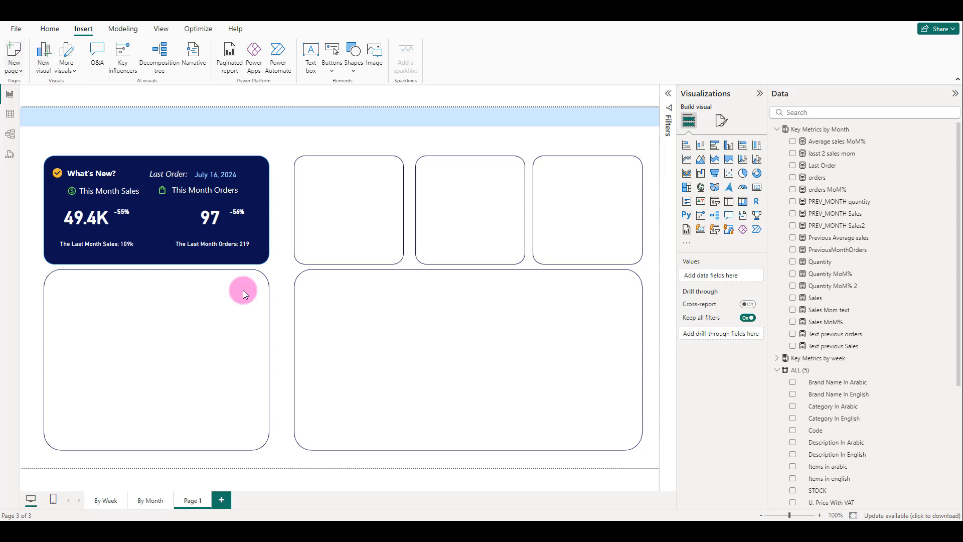
Step: Open conditional formatting for the Sales MoM% card's callout value color and set the format style to Field value
mouse_move(736, 531)
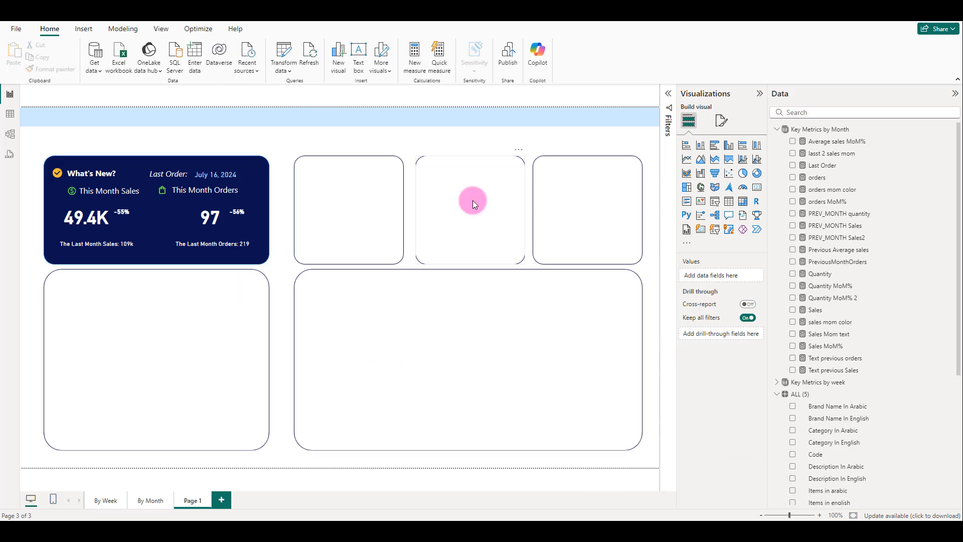
left_click(126, 210)
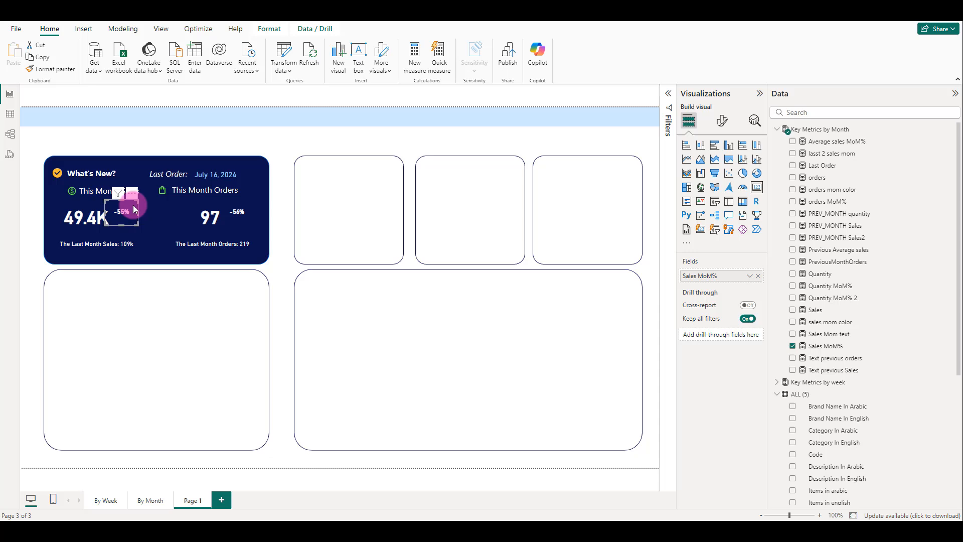
left_click(722, 121)
left_click(707, 190)
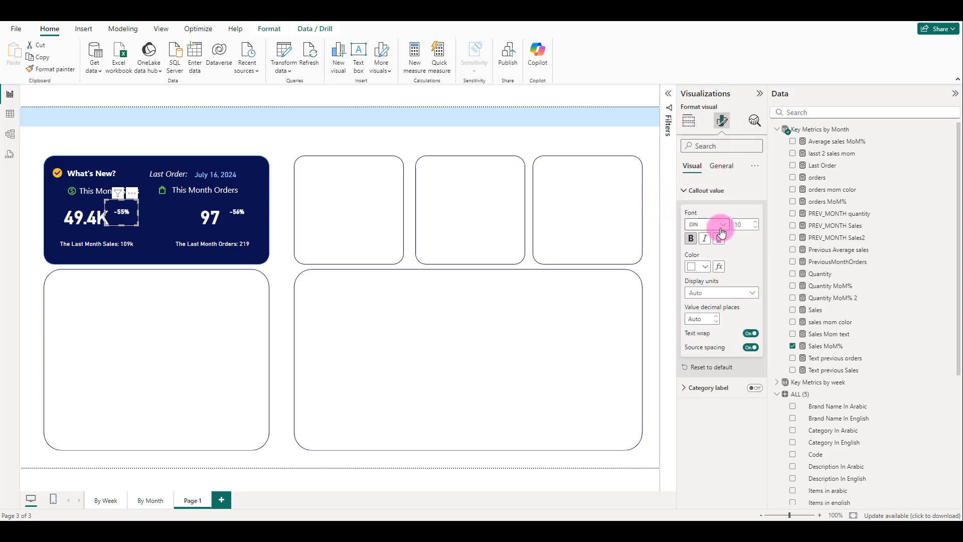
left_click(719, 267)
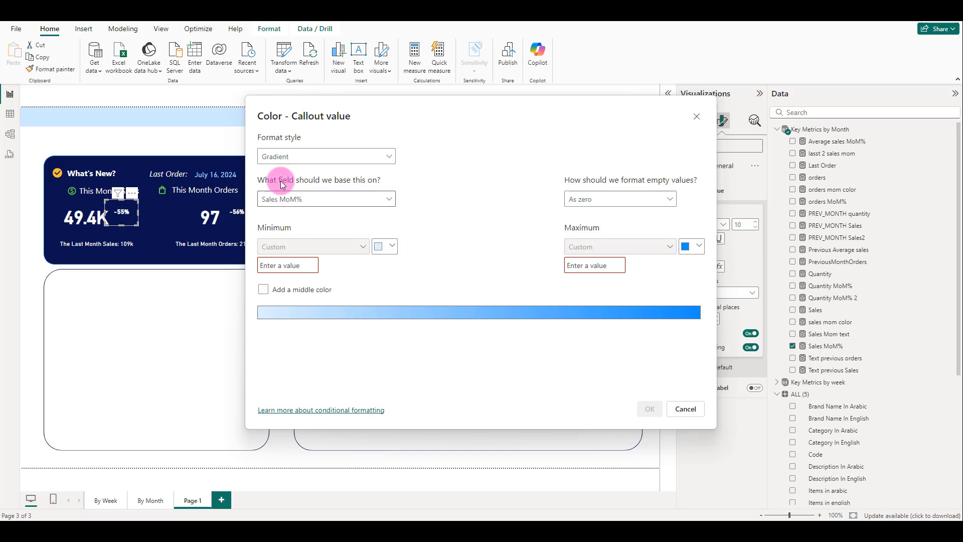
left_click(322, 157)
left_click(287, 204)
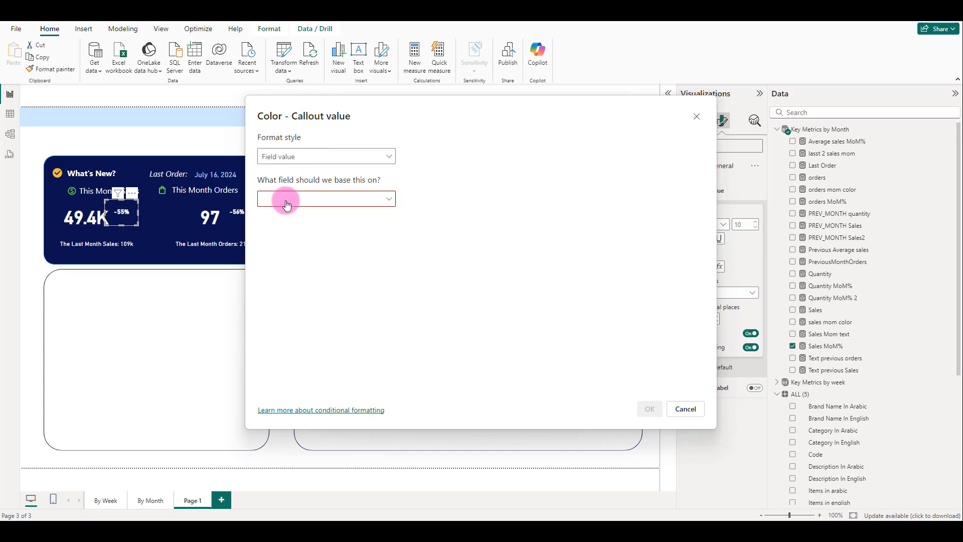
Step: Base the Sales MoM% callout color on the sales mom color measure from Key Metrics by Month and apply it
left_click(348, 198)
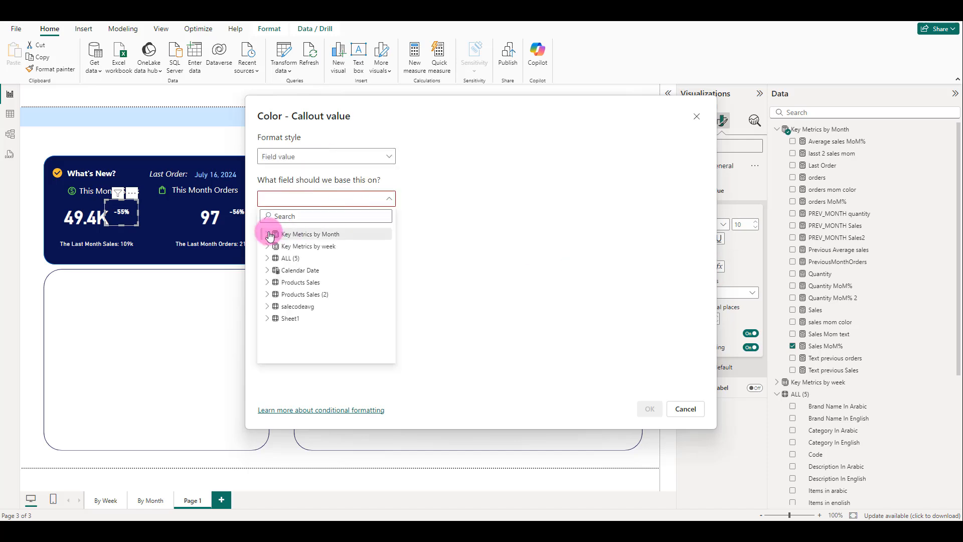
left_click(289, 235)
scroll(308, 277, "down", 3)
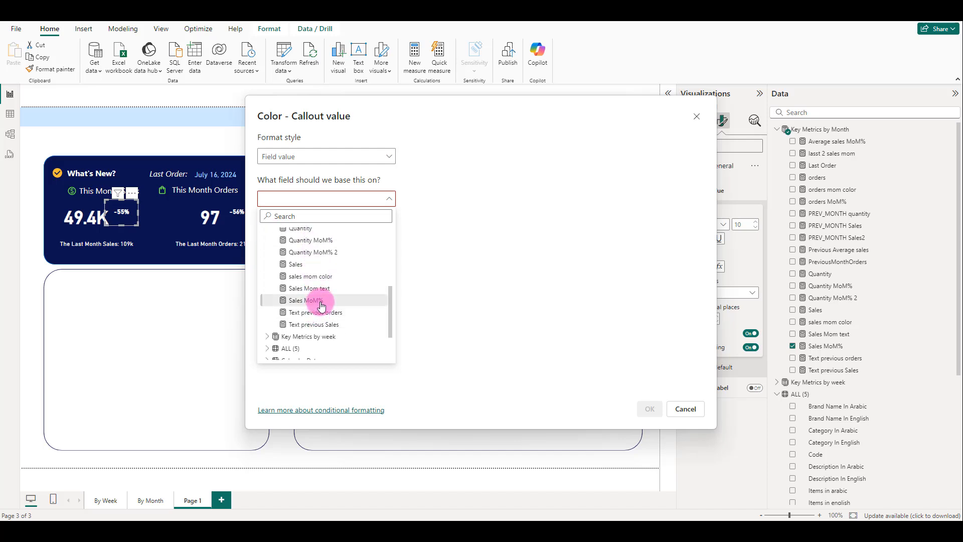
left_click(320, 304)
left_click(362, 198)
scroll(318, 287, "down", 3)
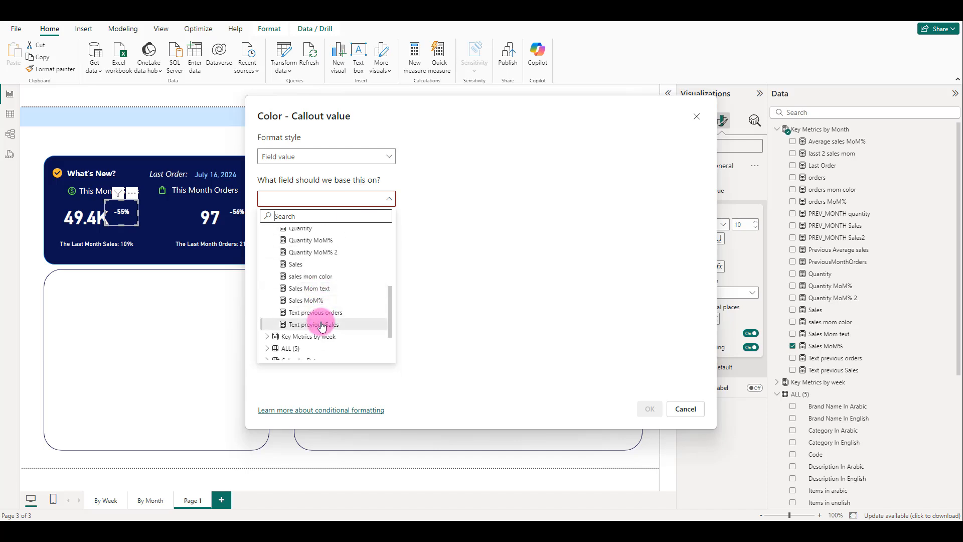
left_click(321, 276)
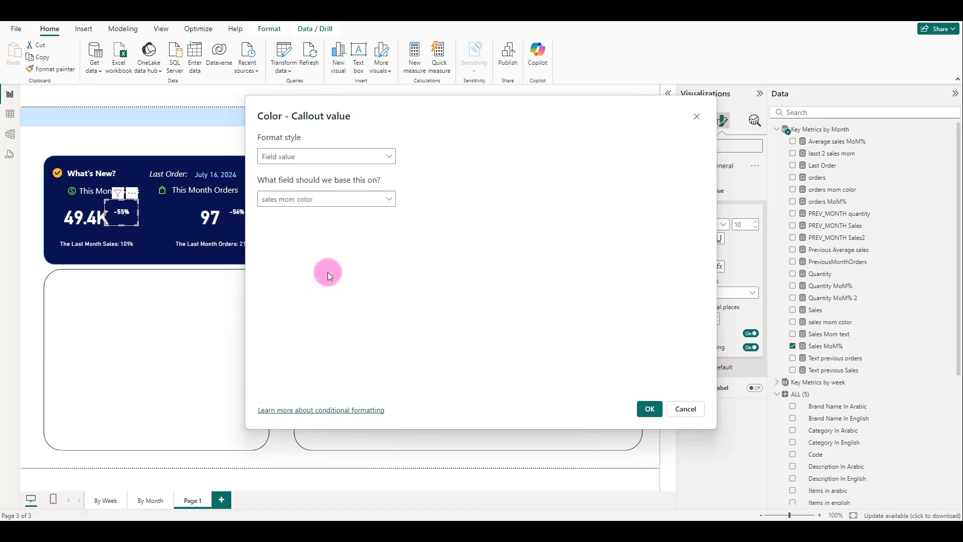
left_click(644, 409)
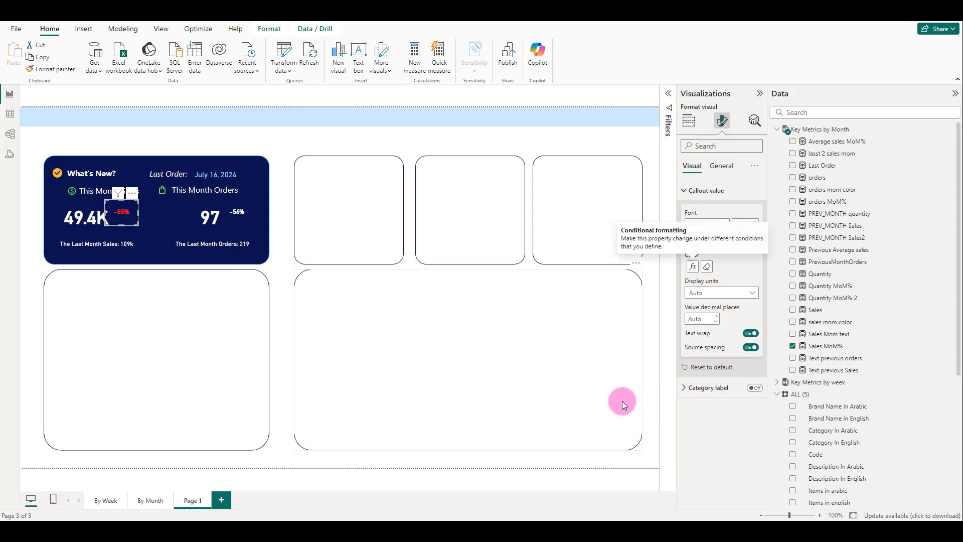
Step: Open conditional formatting for the orders MoM% card's callout value color and set the format style to Field value
left_click(242, 215)
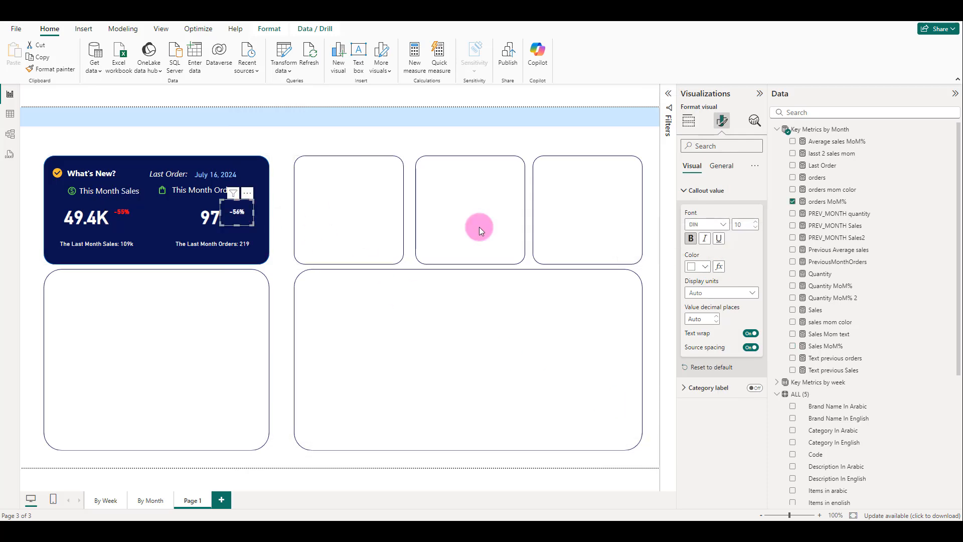
left_click(720, 271)
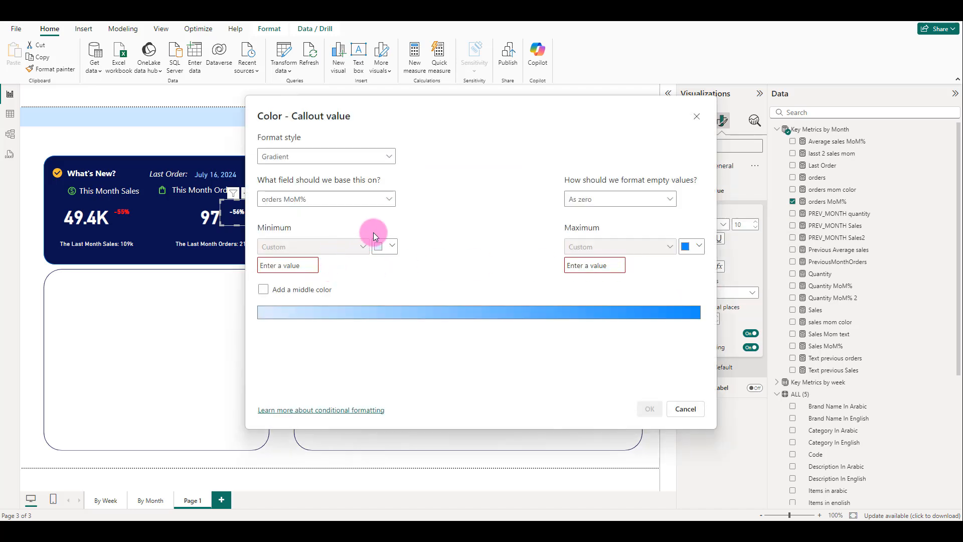
left_click(376, 156)
left_click(304, 191)
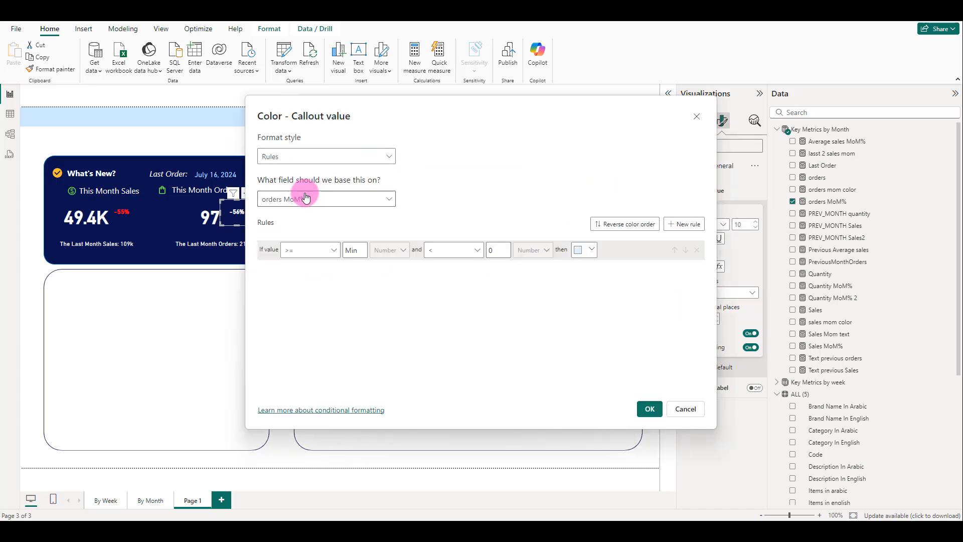
left_click(364, 203)
left_click(364, 201)
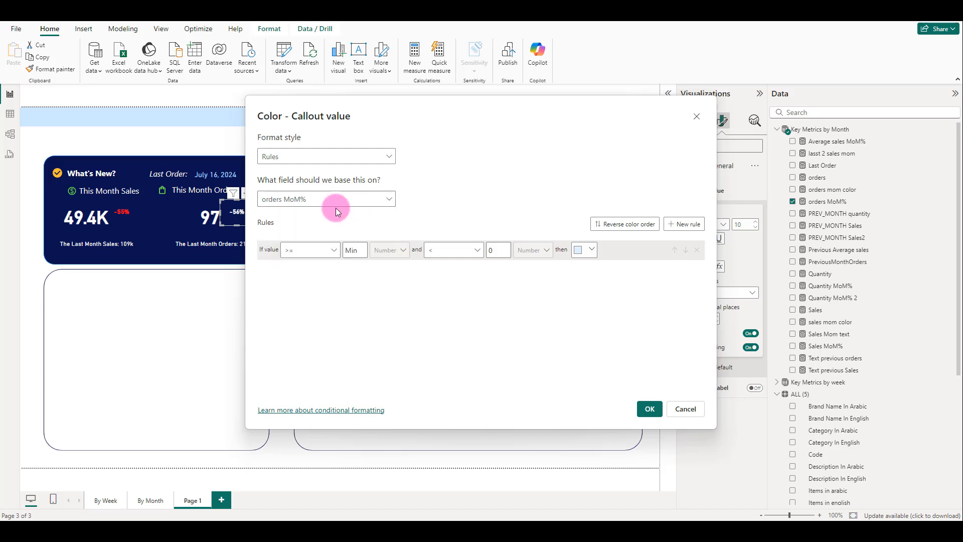
left_click(333, 159)
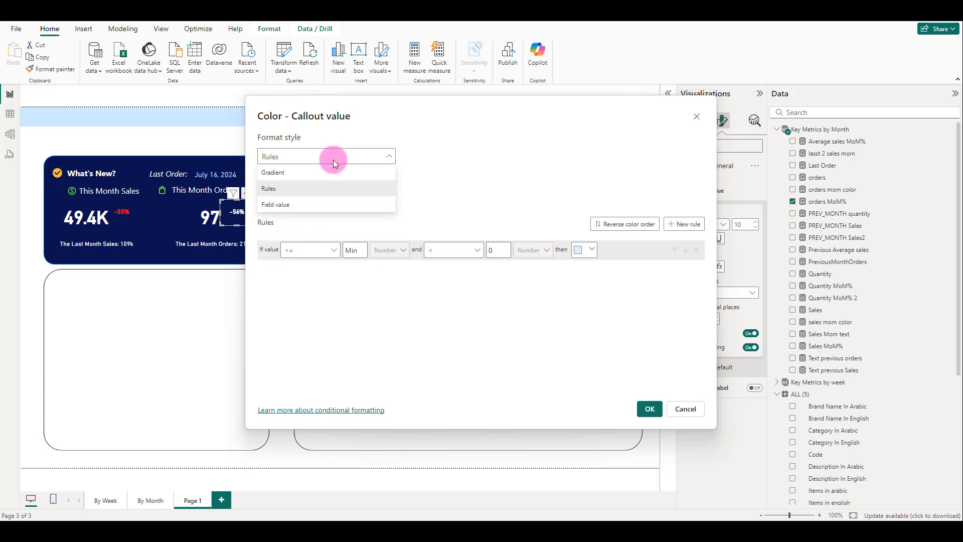
left_click(284, 204)
Step: Base the orders MoM% callout color on the orders mom color measure from Key Metrics by Month and apply it
left_click(312, 202)
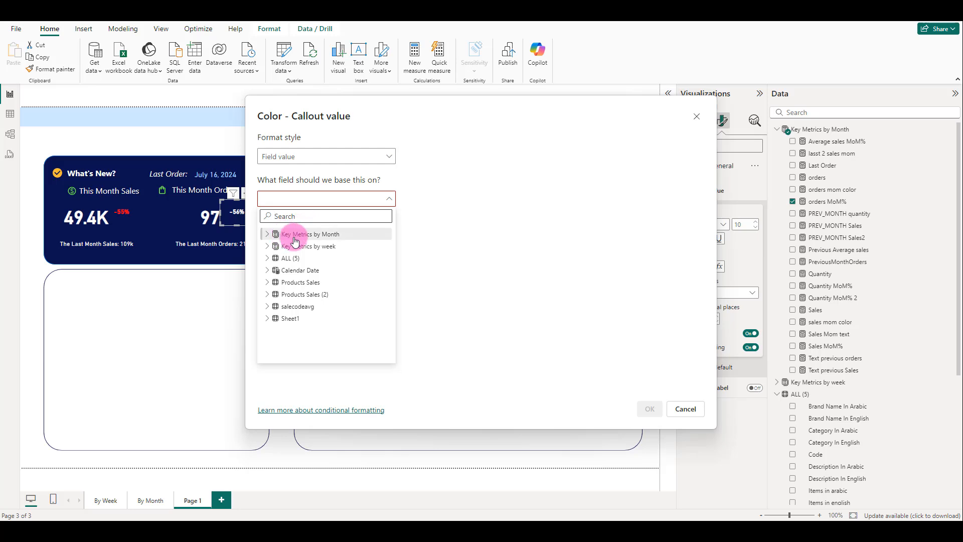
left_click(267, 235)
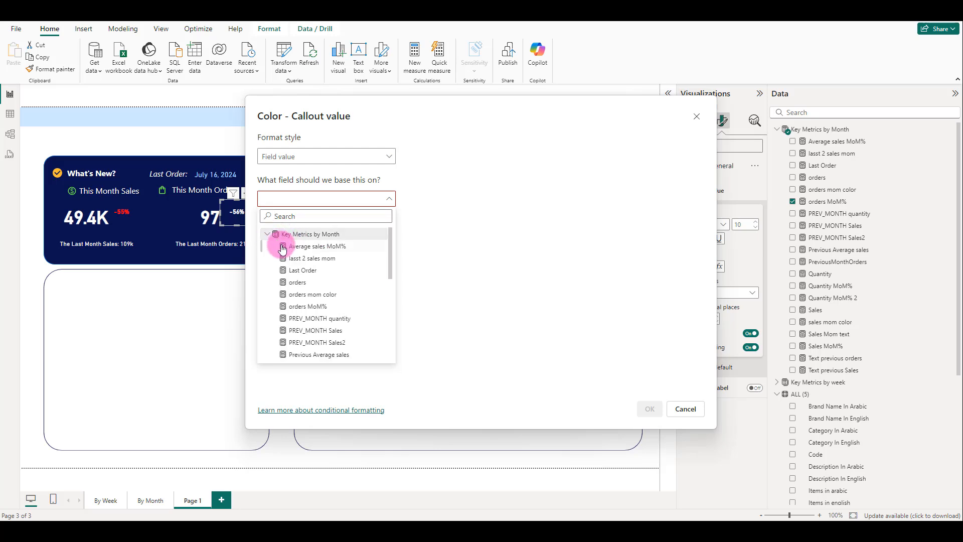
scroll(302, 281, "down", 3)
scroll(304, 291, "up", 3)
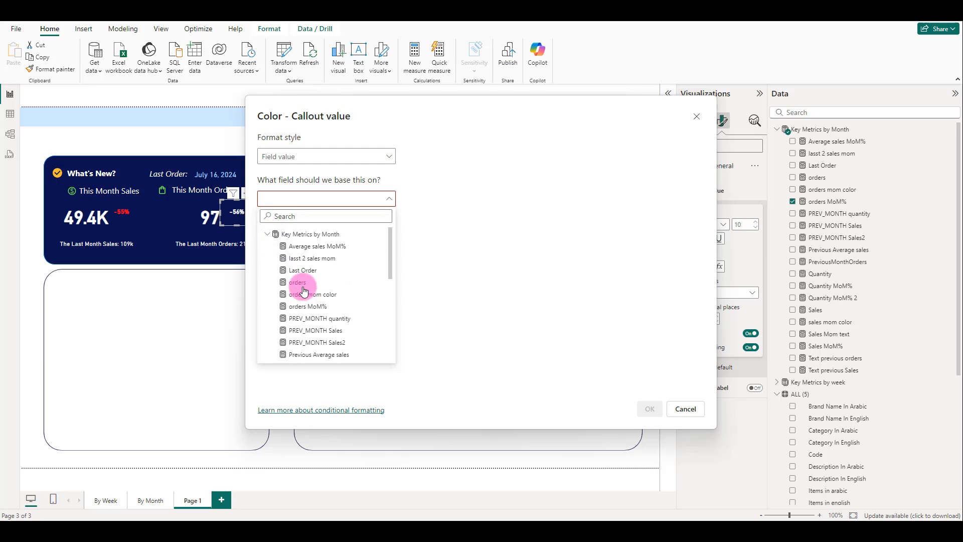
left_click(313, 296)
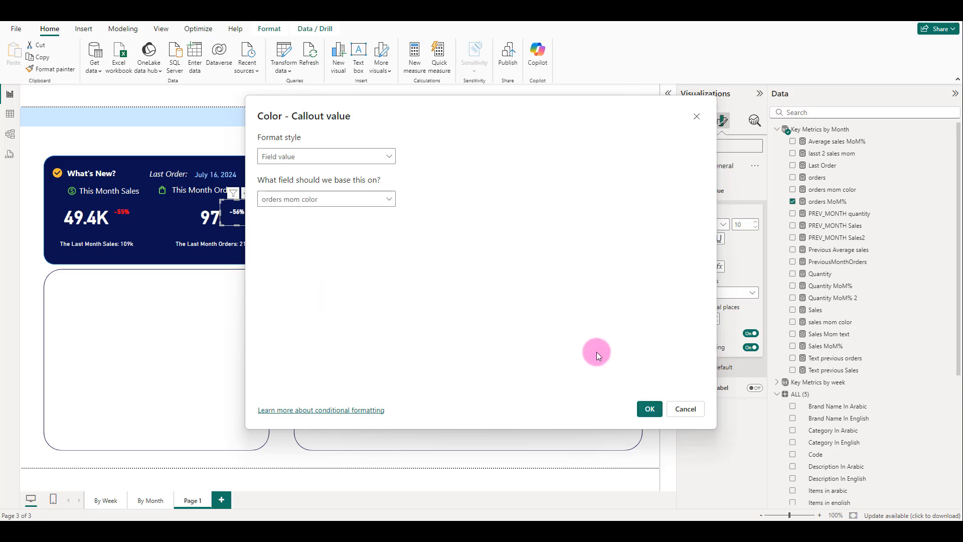
left_click(650, 409)
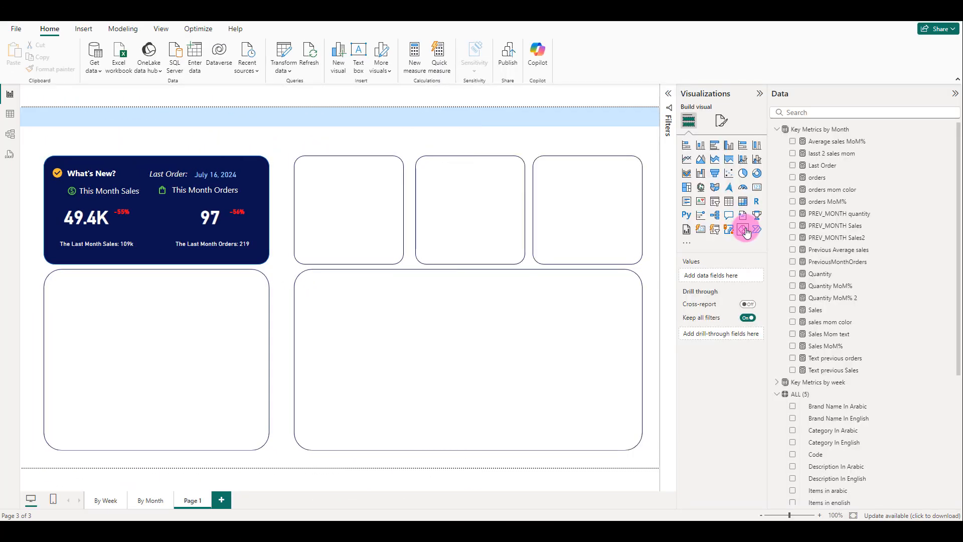
Step: Add a line chart inside the rounded box below the What's New? card and reduce its height to the box's upper half
left_click(686, 159)
left_click_drag(206, 198, 189, 320)
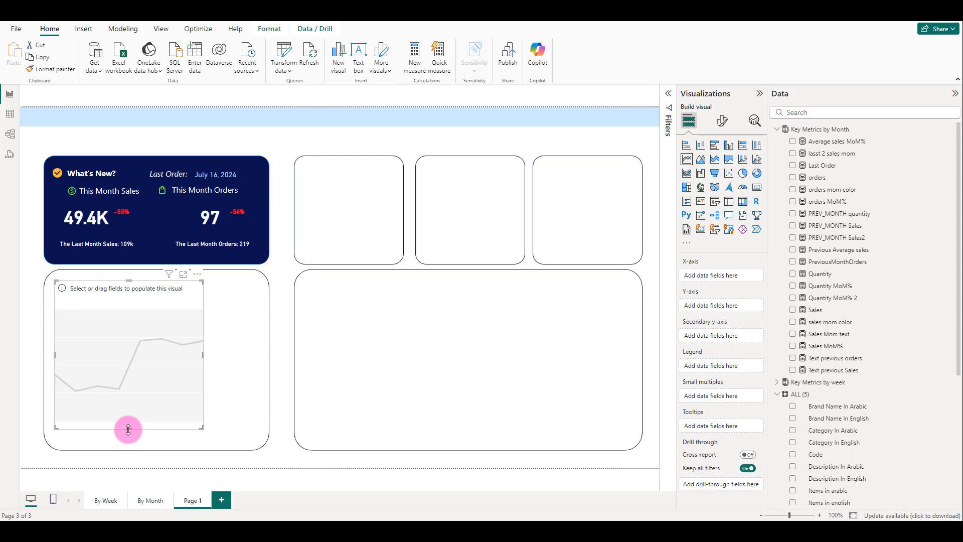
left_click_drag(128, 430, 131, 374)
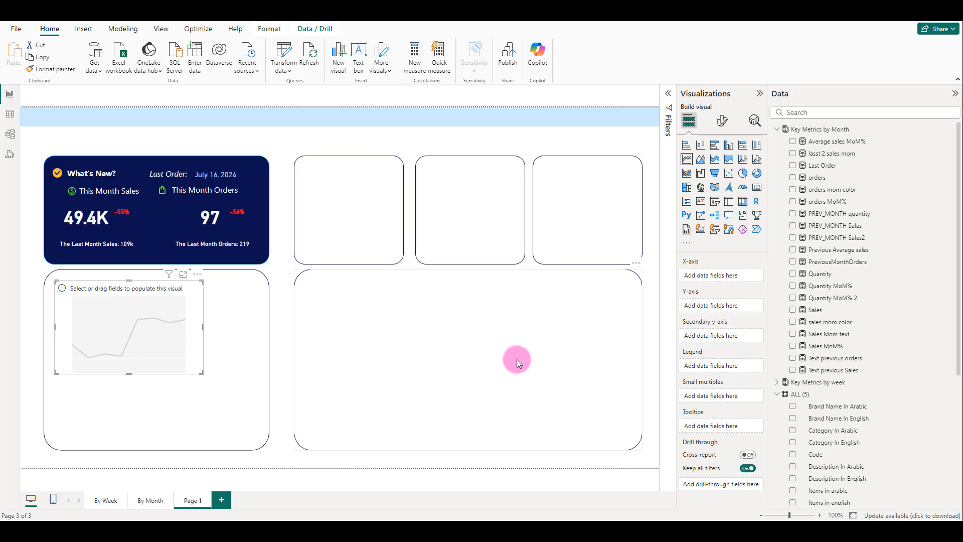
Step: Plot the Sales measure on the line chart's Y-axis against Date from the Calendar Date table on the X-axis
left_click_drag(813, 310, 742, 307)
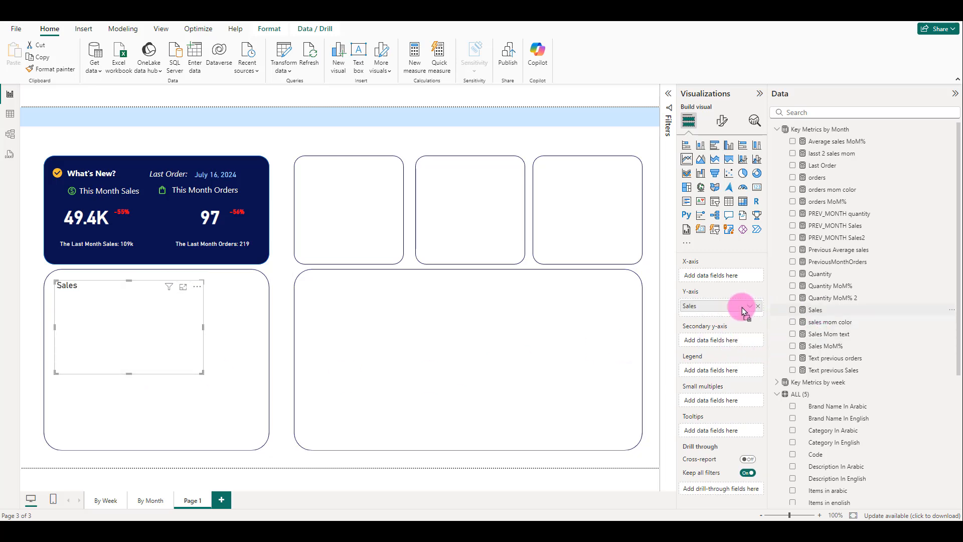
scroll(821, 421, "down", 3)
scroll(827, 443, "down", 1)
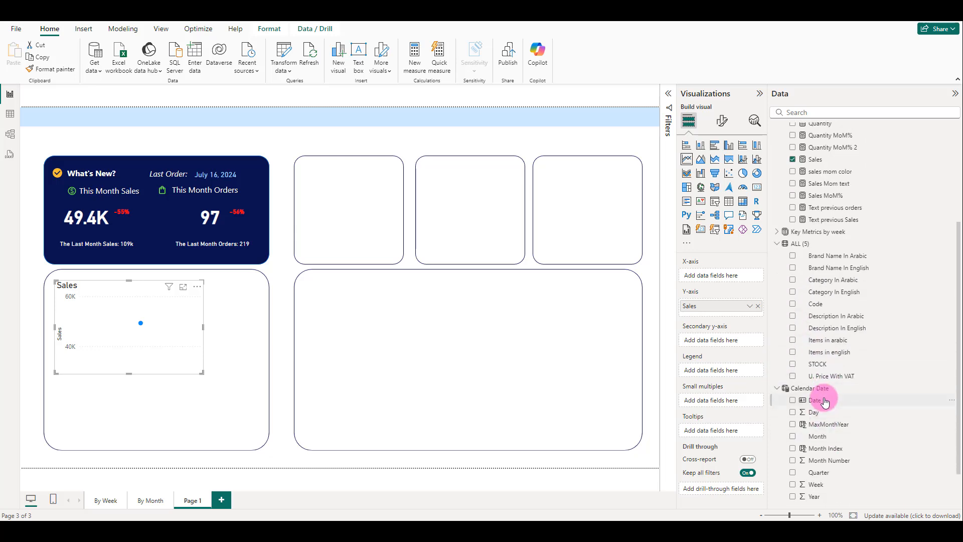
left_click_drag(823, 400, 730, 277)
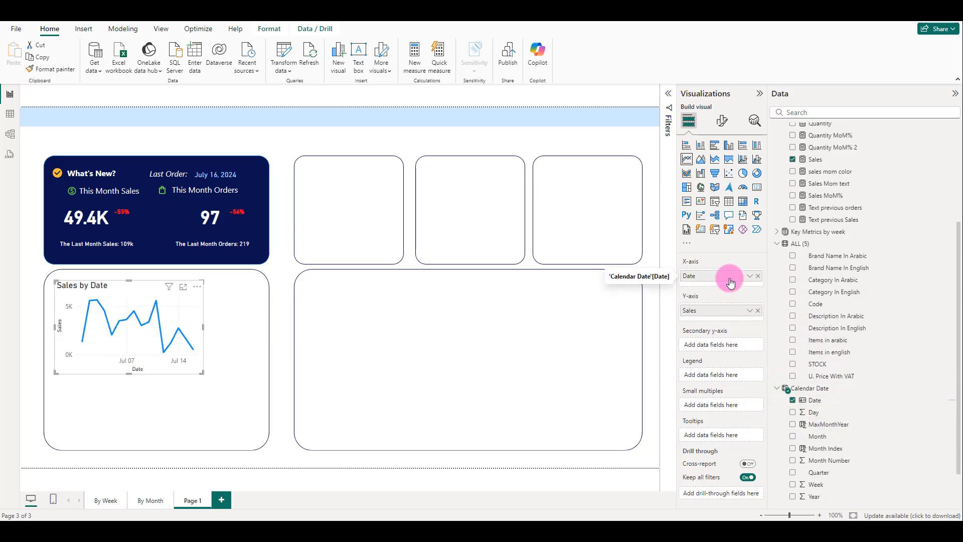
Step: Check the PREV_MONTH Sales measure's formula and add the measure to the line chart's Y-axis below Sales
scroll(813, 327, "up", 2)
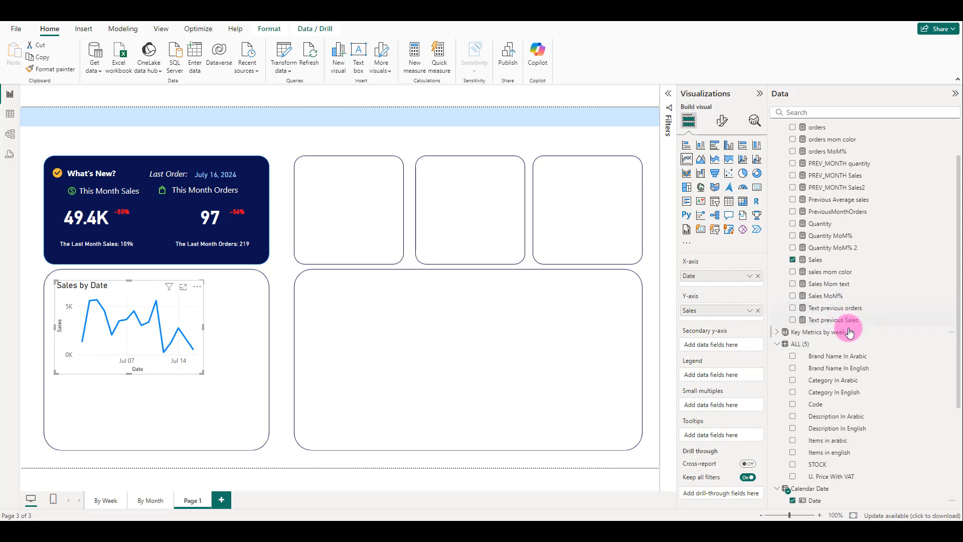
scroll(845, 319, "up", 1)
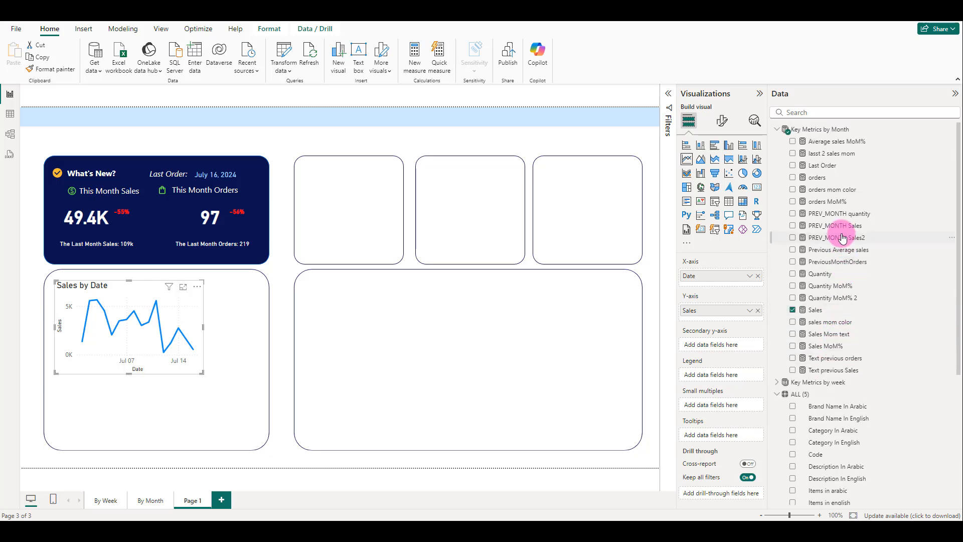
left_click(839, 230)
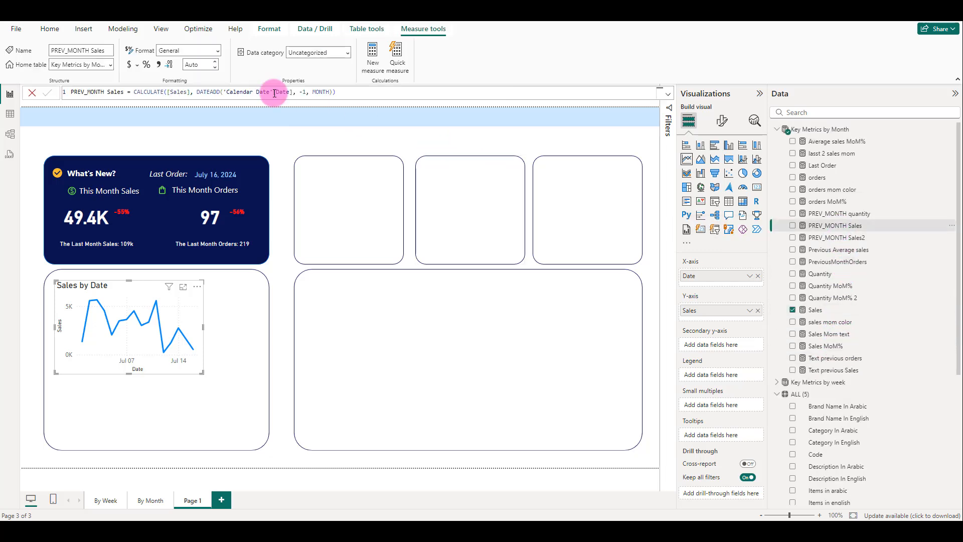
left_click(122, 93)
left_click_drag(823, 225, 730, 319)
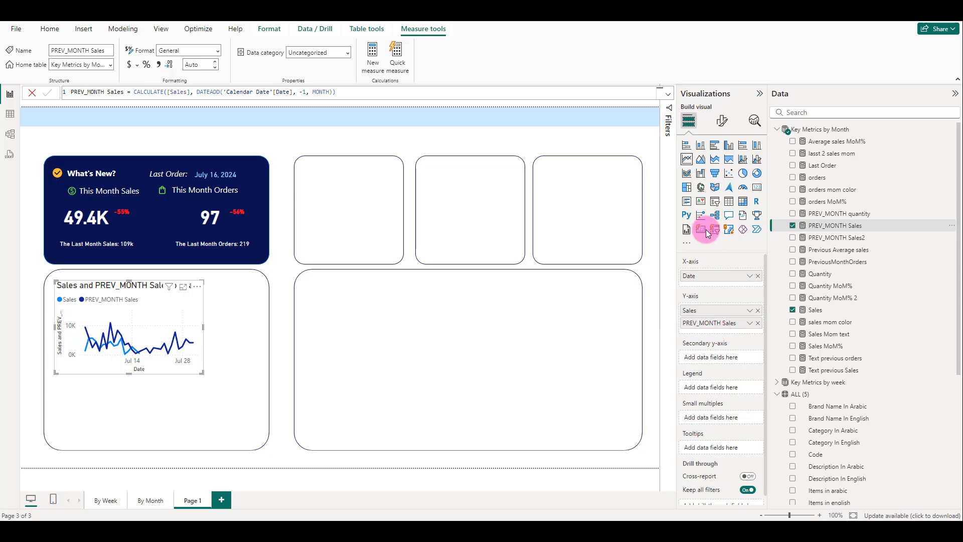
Step: Turn off both the X-axis title and the Y-axis title of the line chart
left_click(725, 122)
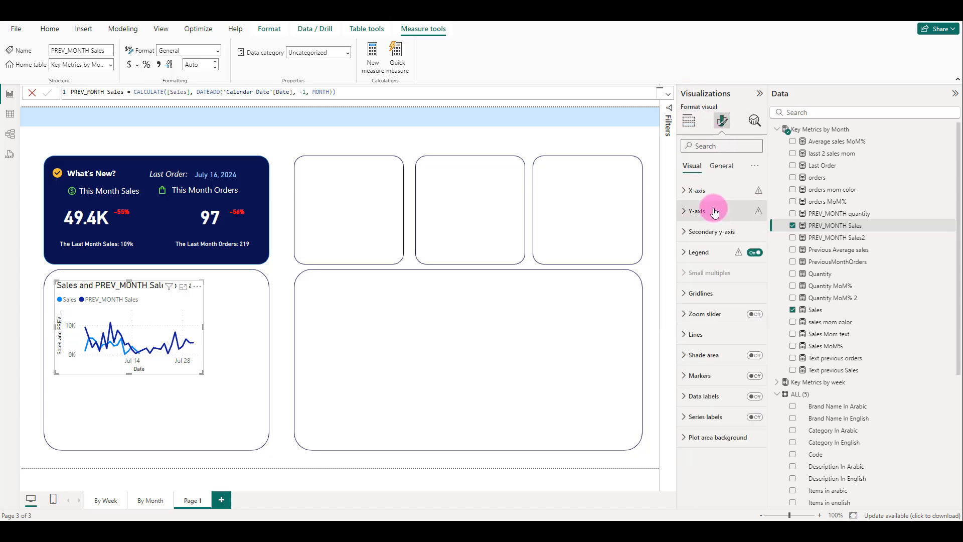
left_click(688, 194)
left_click(688, 193)
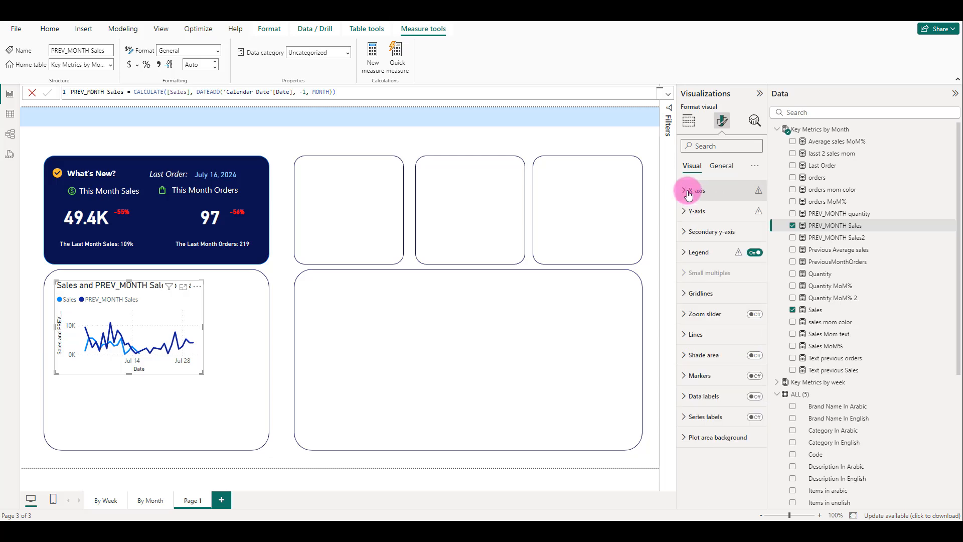
left_click(688, 193)
left_click(752, 377)
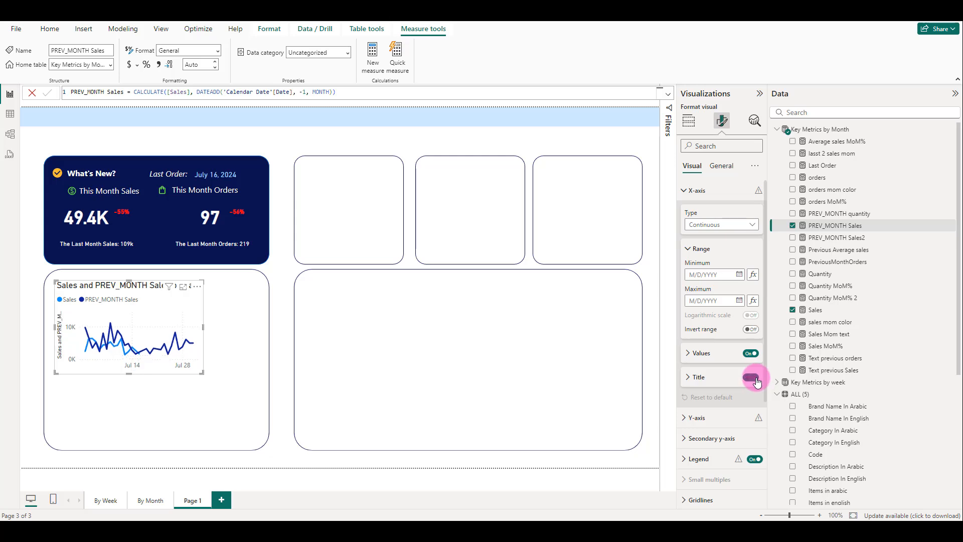
left_click(688, 191)
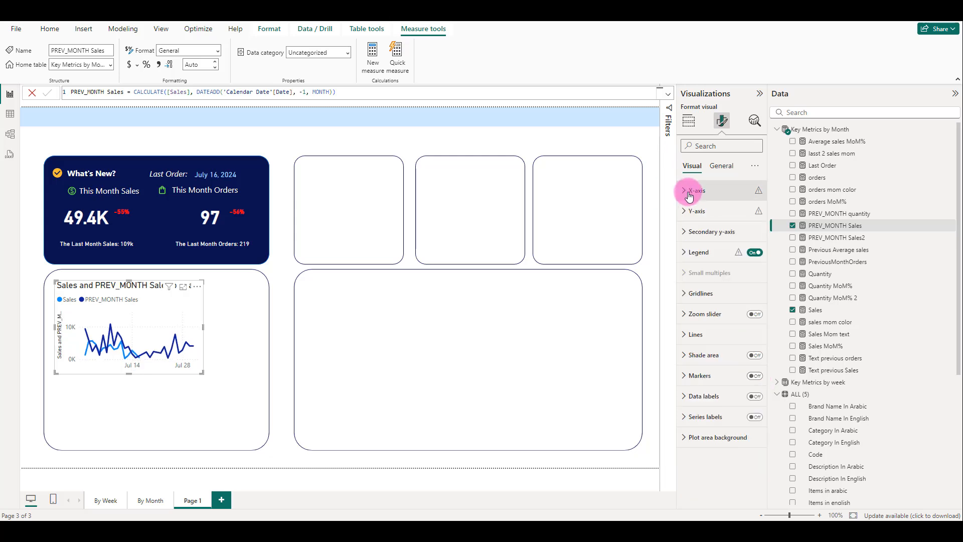
left_click(695, 212)
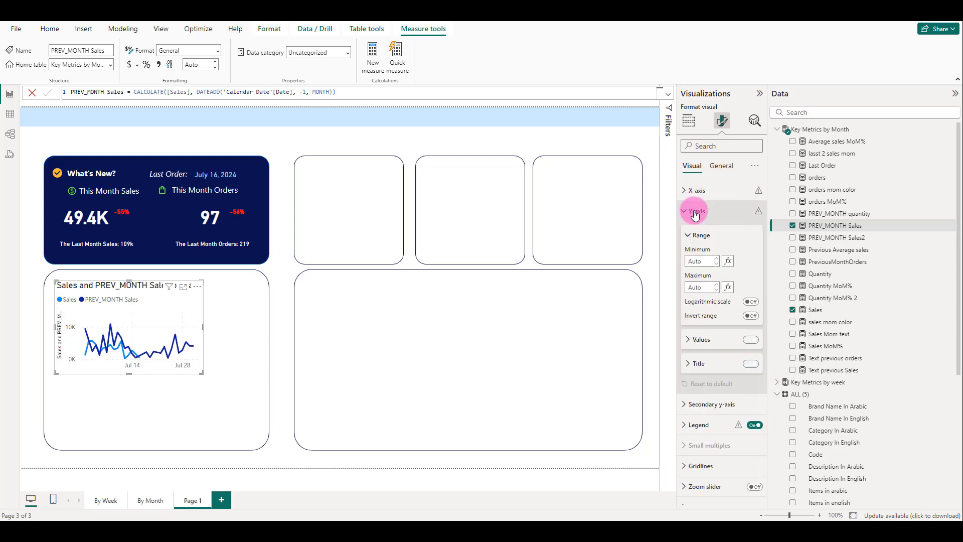
left_click(751, 363)
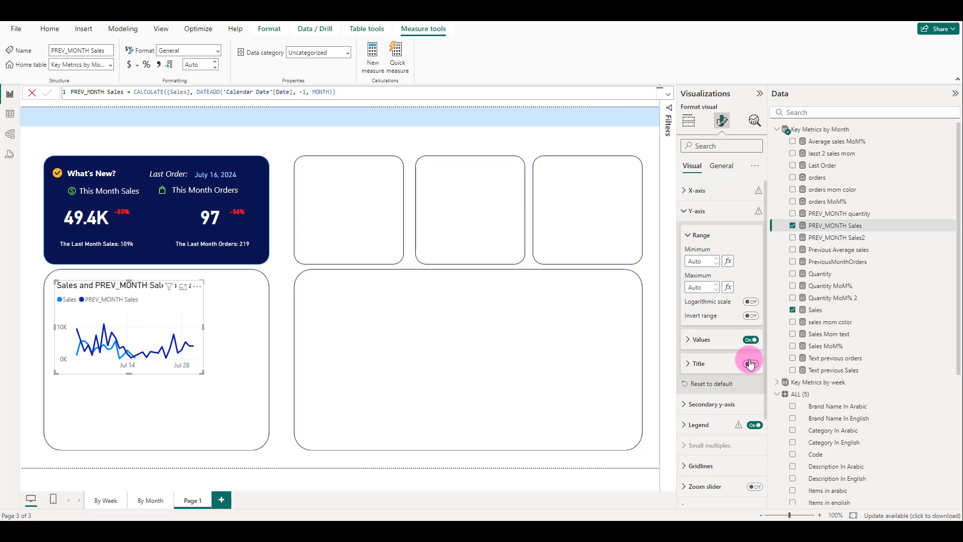
left_click(690, 211)
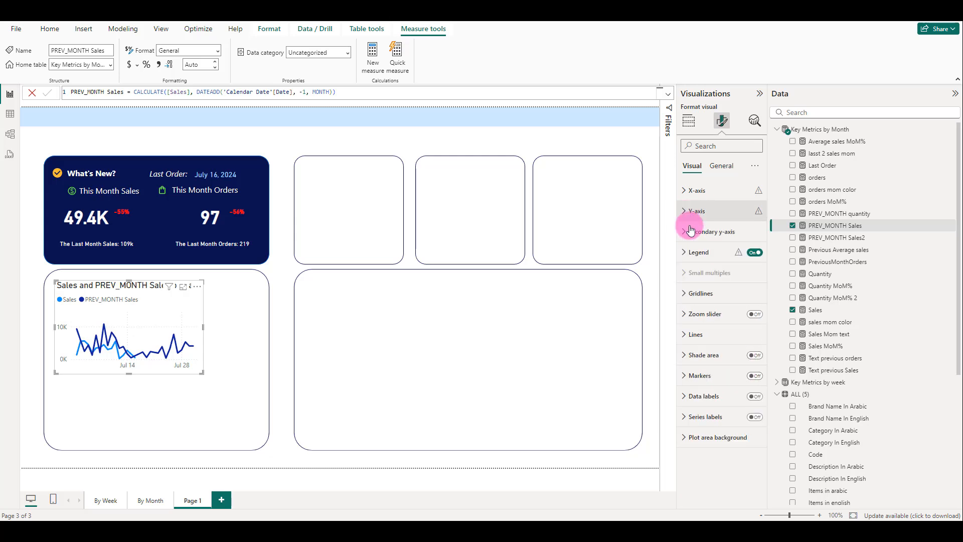
Step: Turn off the line chart's gridlines and widen the chart to nearly the full width of its rounded box
left_click(717, 294)
left_click(751, 317)
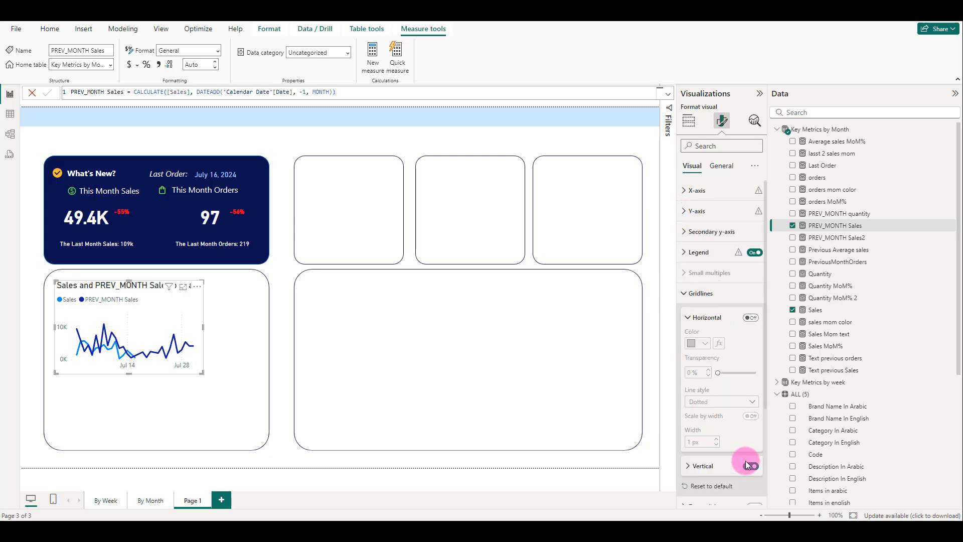
left_click(693, 317)
left_click(693, 294)
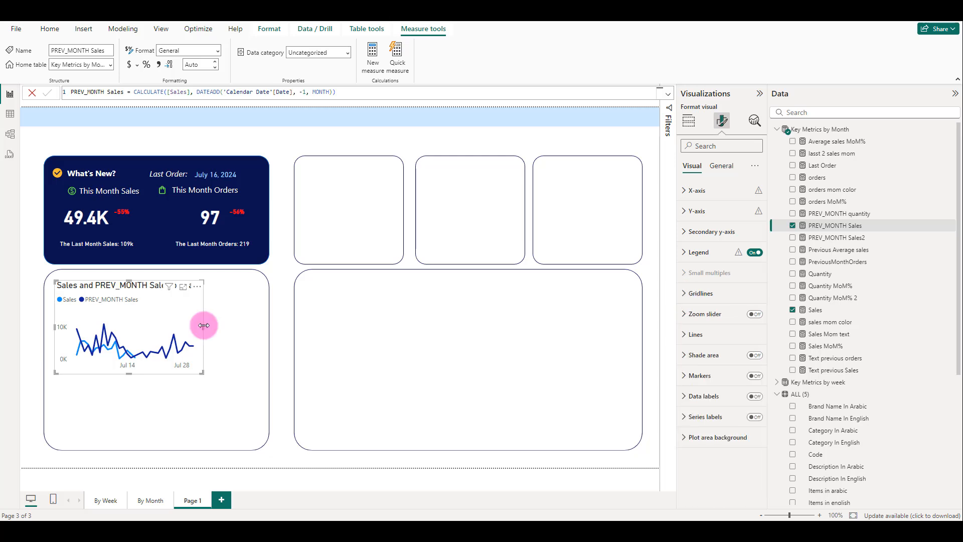
left_click_drag(204, 326, 266, 325)
Step: Set the line width to 2 px for all series of the line chart
left_click(690, 334)
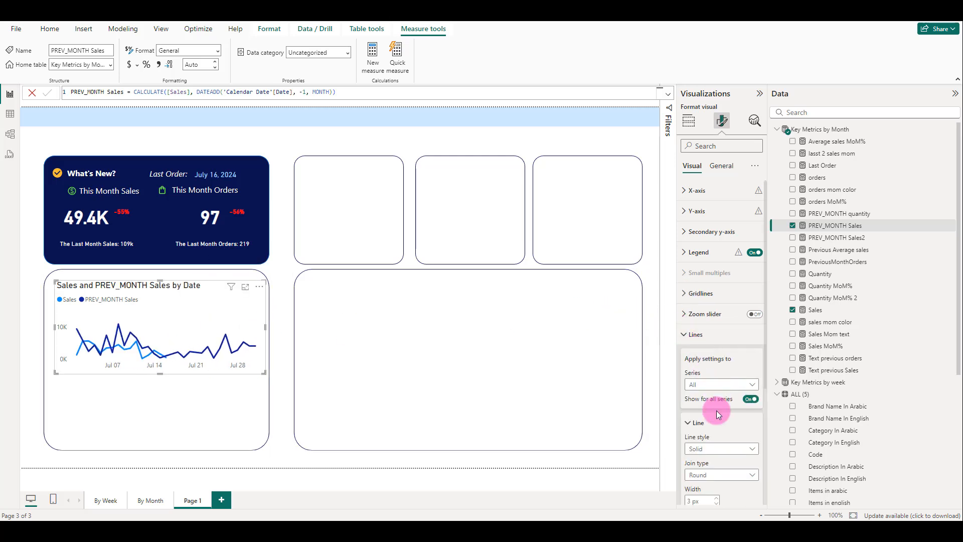
scroll(716, 411, "down", 2)
key("BackSpace")
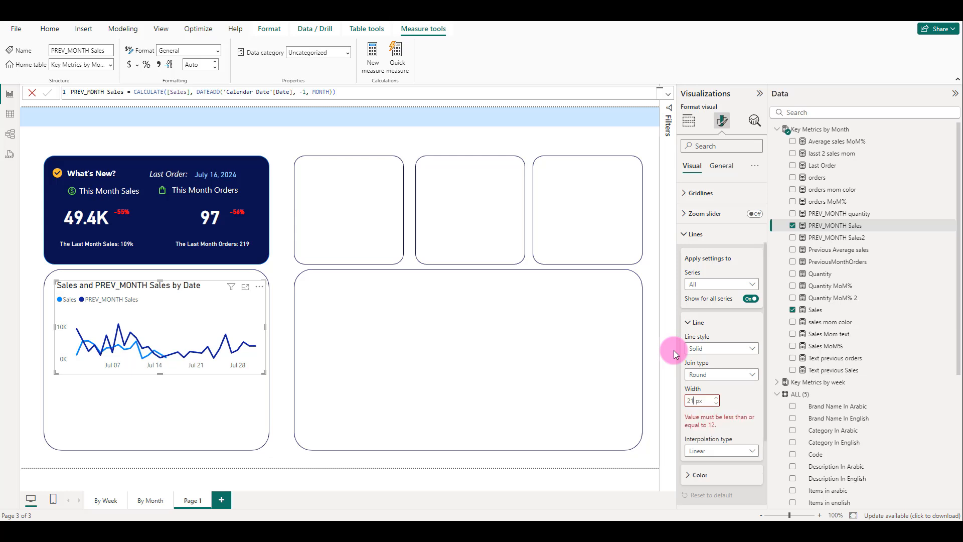
type("2")
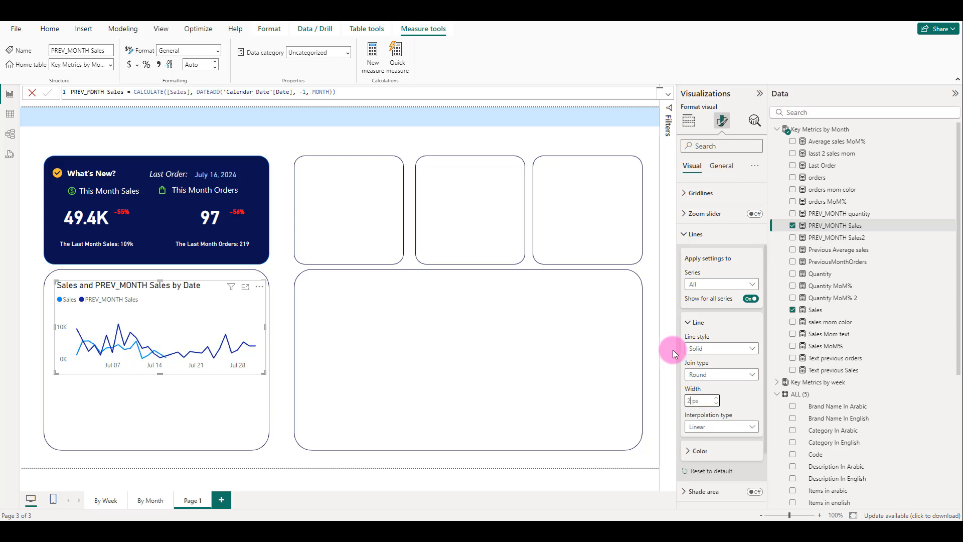
Step: Recolor only the Sales series line of the chart with a custom turquoise green
scroll(733, 370, "up", 1)
left_click(714, 306)
left_click(696, 330)
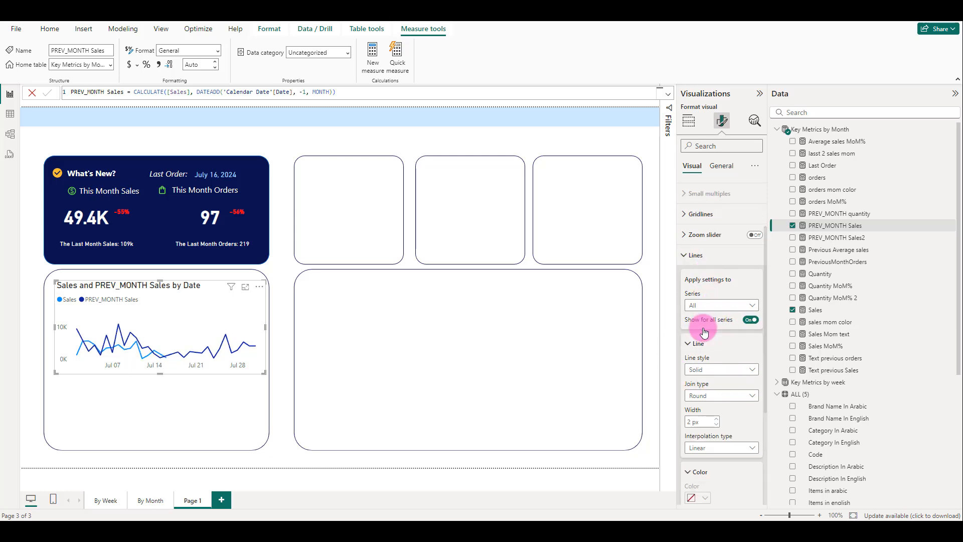
scroll(708, 447, "down", 2)
left_click(705, 448)
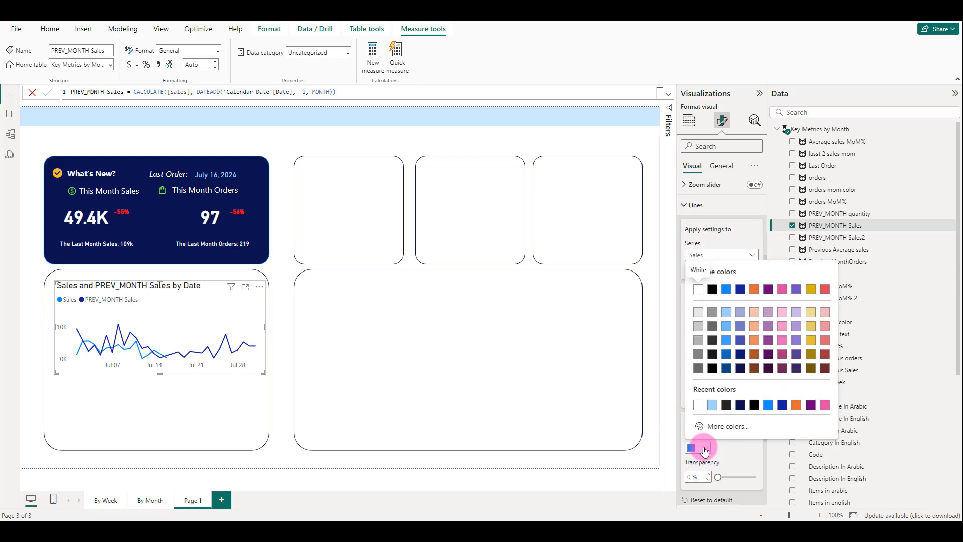
left_click(726, 426)
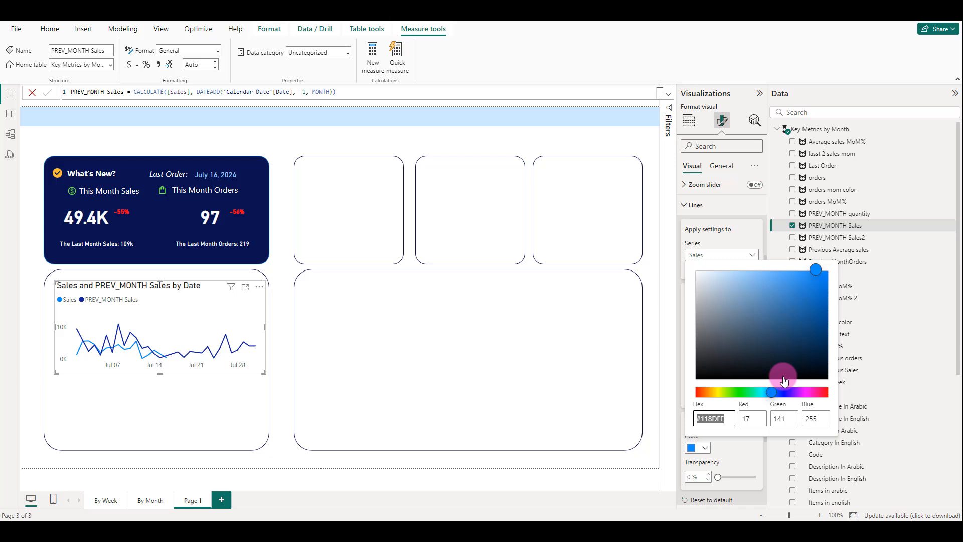
left_click(751, 392)
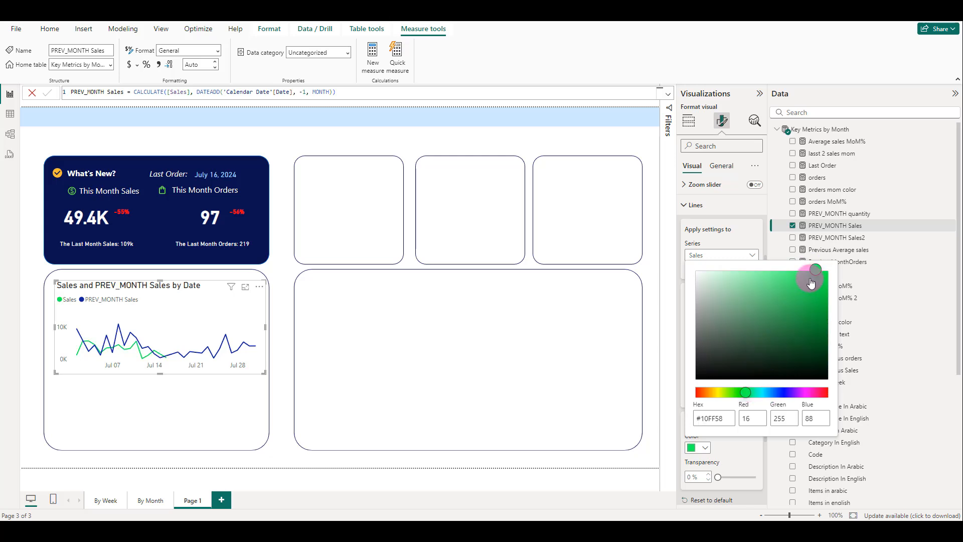
mouse_move(811, 284)
left_mouse_down()
mouse_move(827, 287)
mouse_move(795, 272)
left_mouse_up()
left_click(747, 394)
left_click_drag(748, 394, 754, 394)
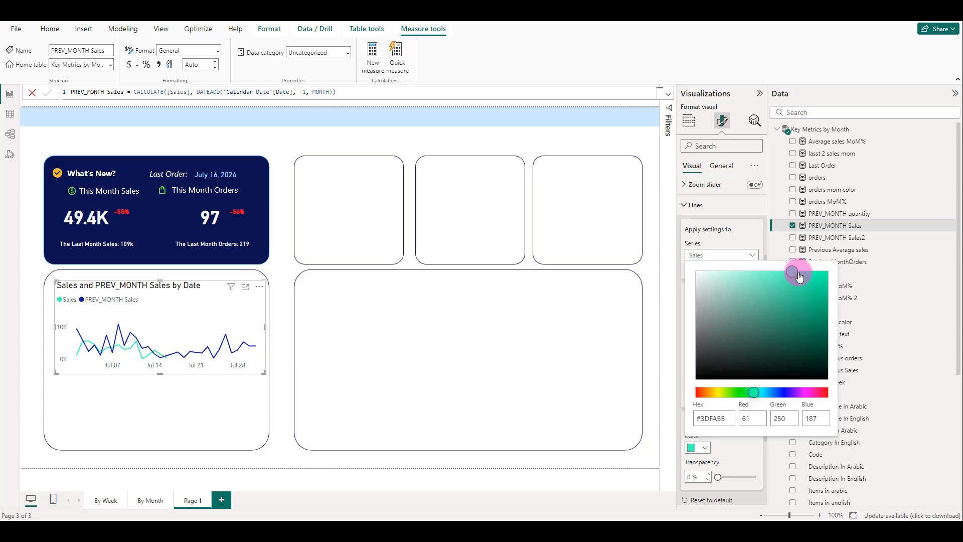
left_click_drag(793, 271, 806, 276)
left_click(655, 267)
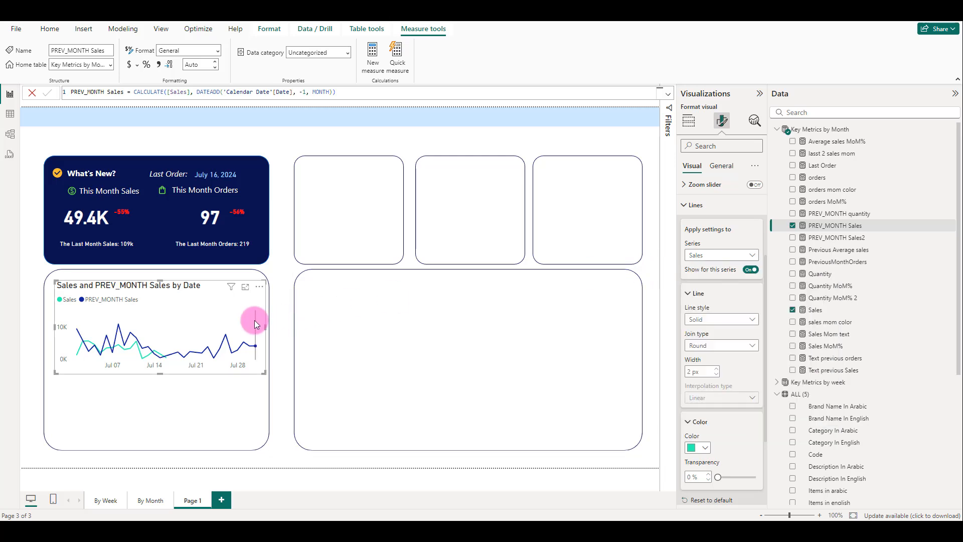
Step: Change the line chart's title text to "Sales Over Time"
left_click(723, 166)
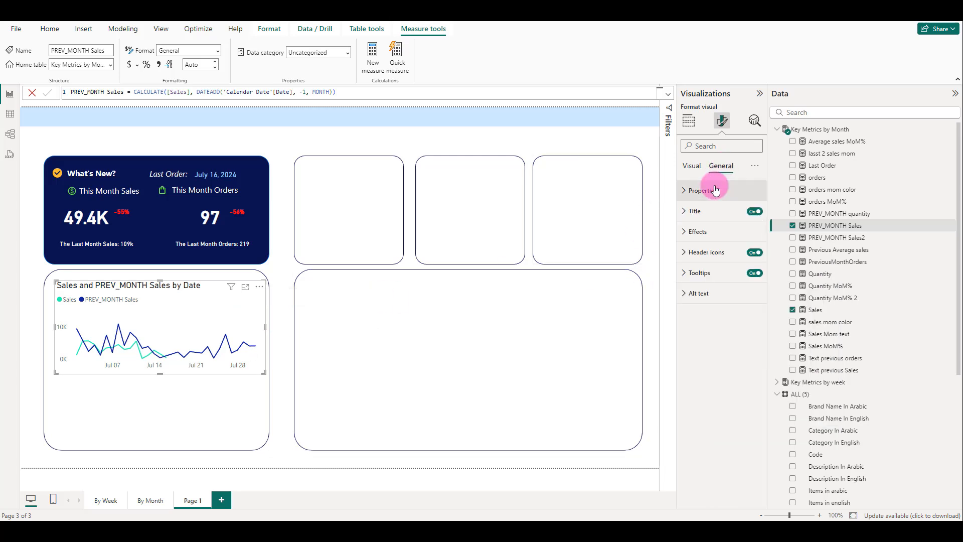
left_click(716, 190)
left_click(716, 190)
left_click(720, 211)
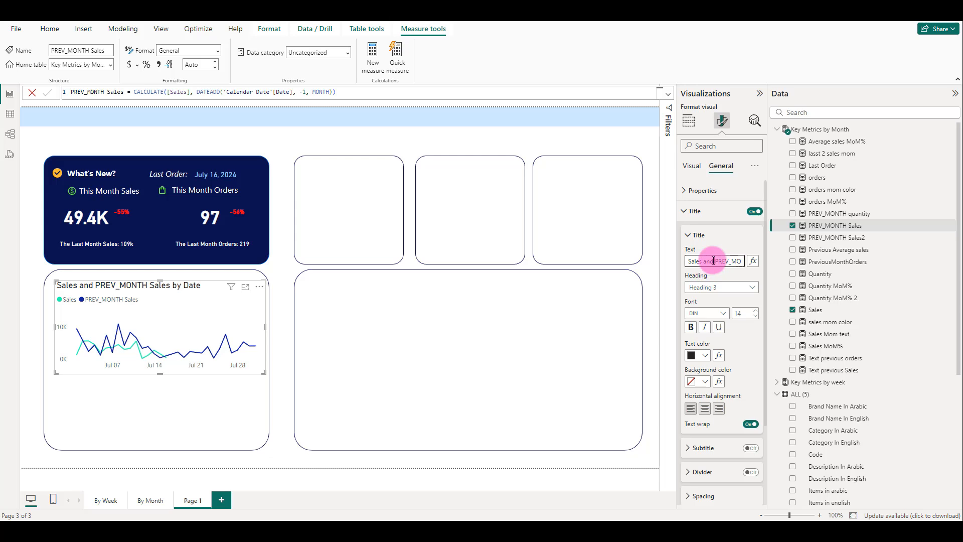
left_click(713, 261)
type("Sales Over Time")
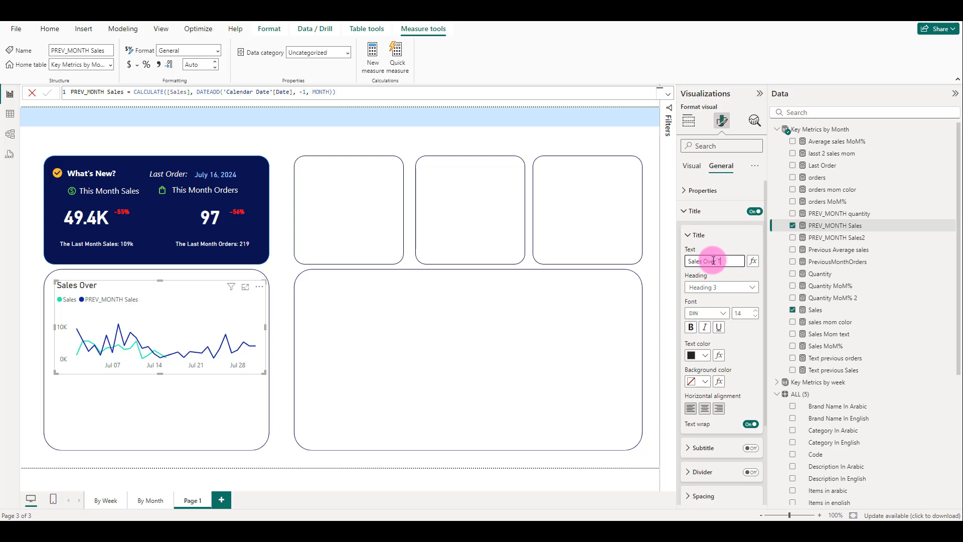
Step: Rename the chart's Y-axis fields for this visual: Sales as "This Month" and PREV_MONTH Sales as "Last Month"
left_click(691, 166)
left_click(689, 121)
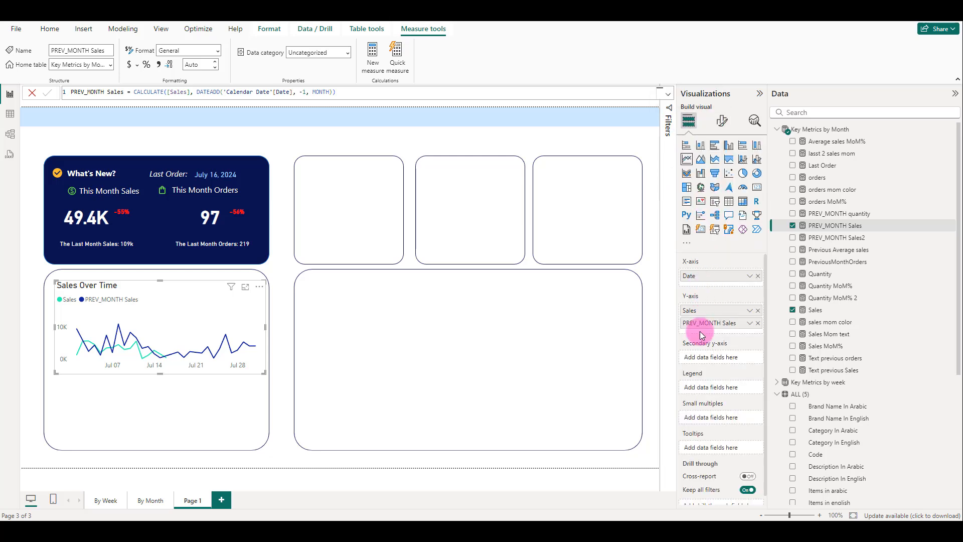
double_click(697, 311)
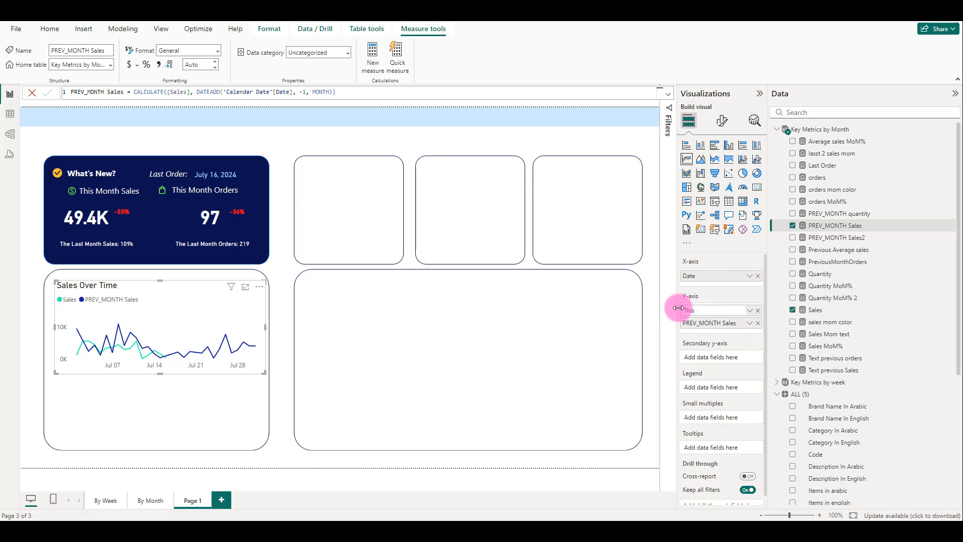
key("Return")
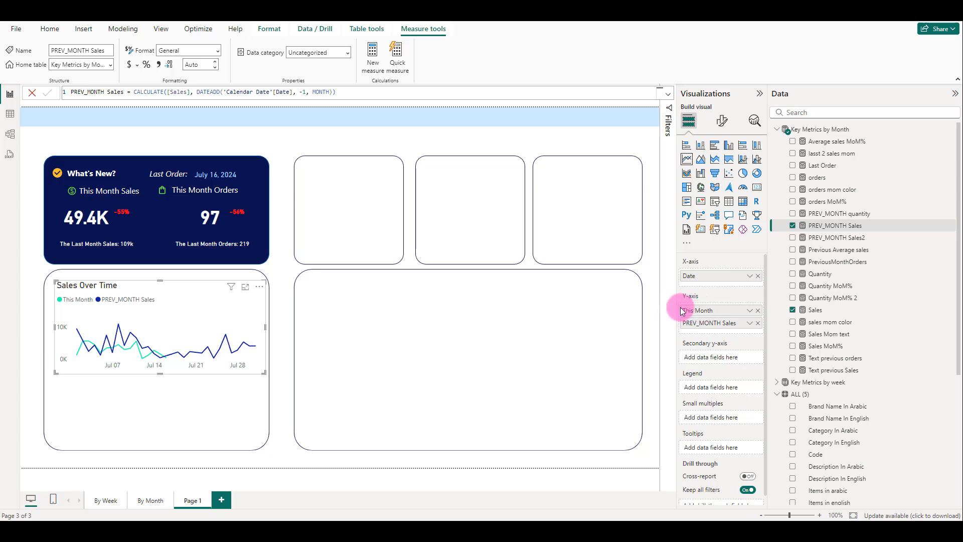
double_click(708, 326)
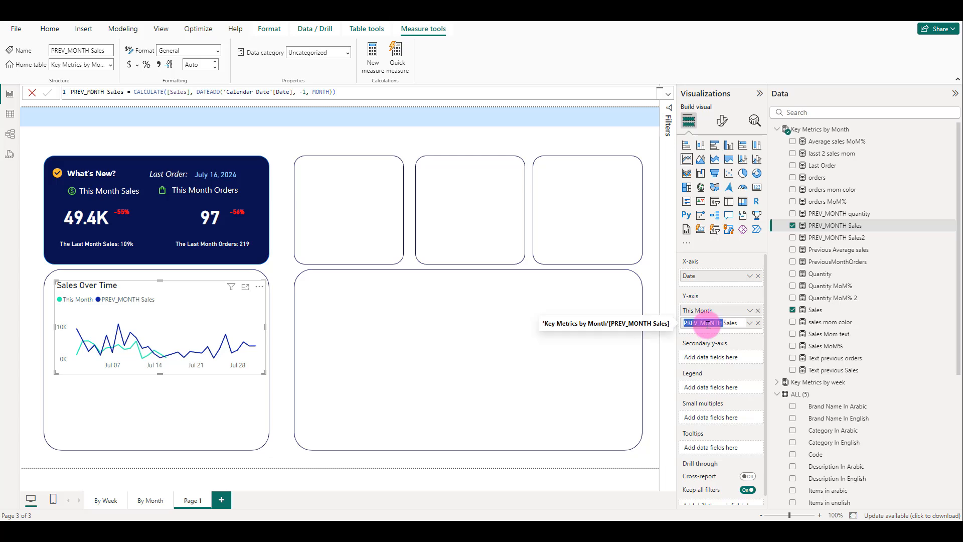
type("Last Month")
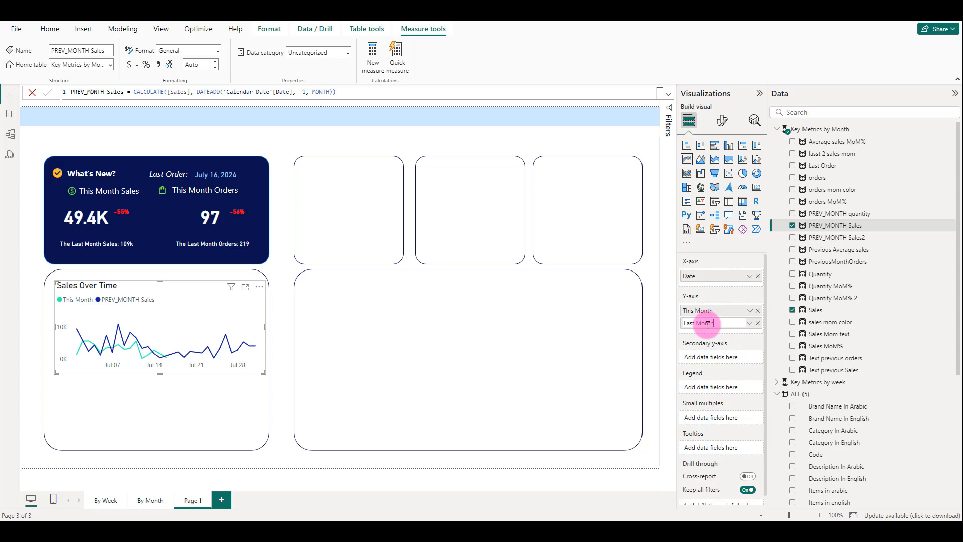
key("Return")
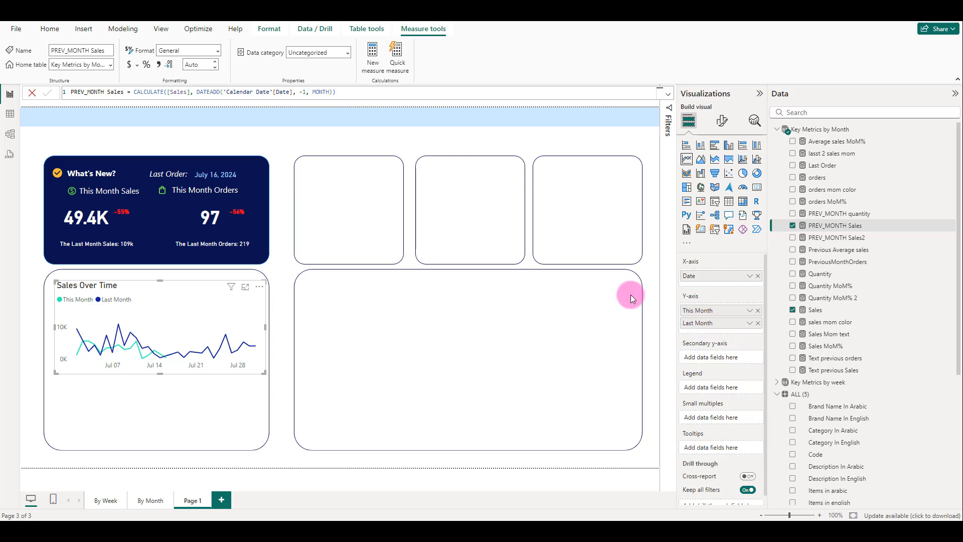
Step: Nudge the Sales Over Time chart slightly up and left within its rounded box and turn off its background
left_click_drag(207, 300, 198, 293)
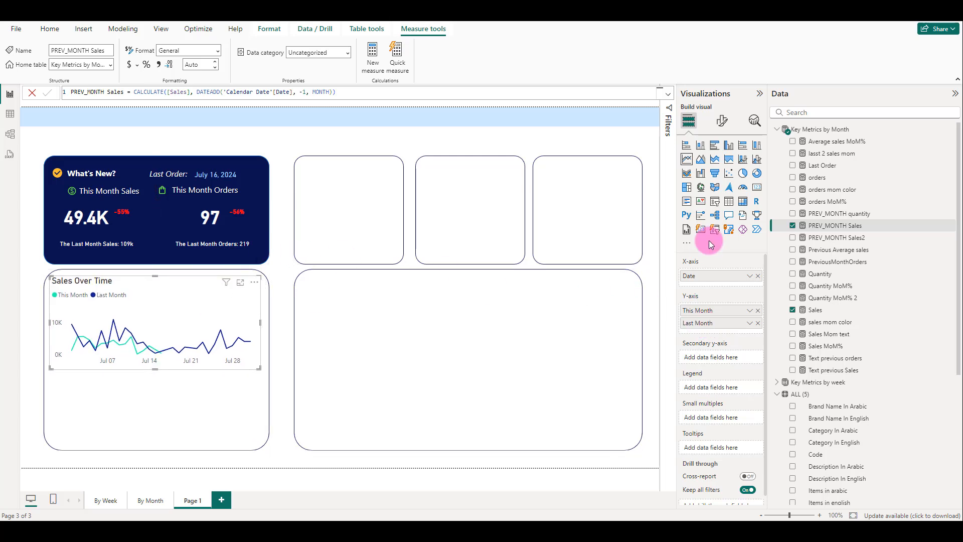
left_click(722, 120)
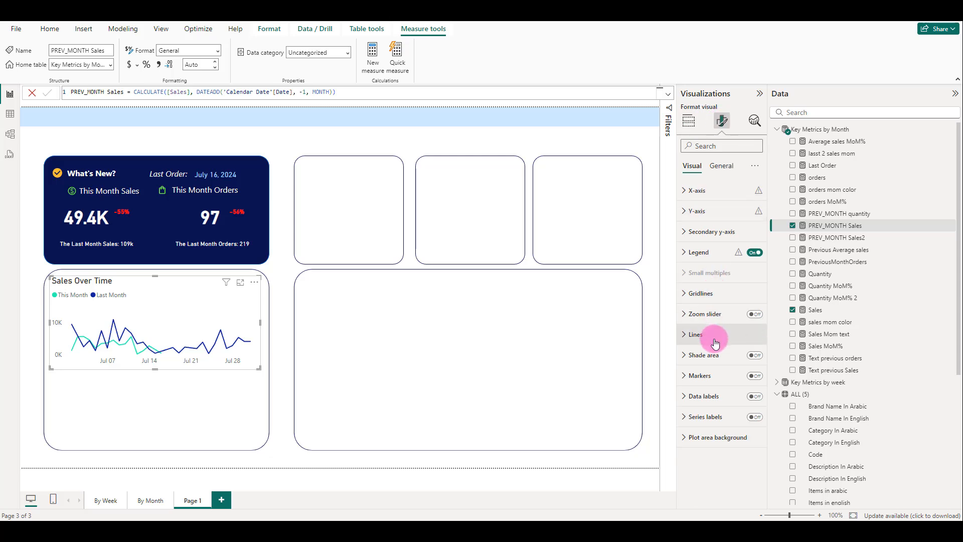
left_click(721, 166)
left_click(697, 233)
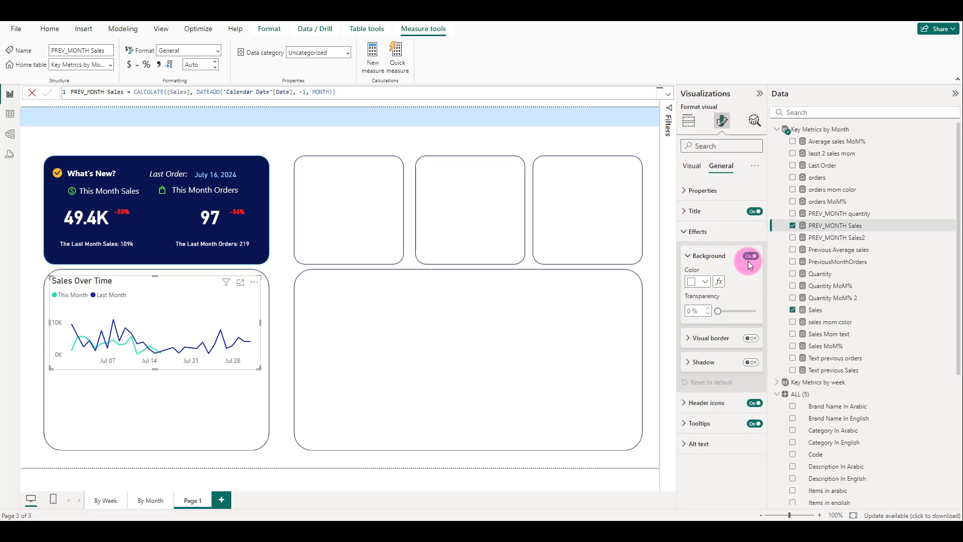
left_click(281, 154)
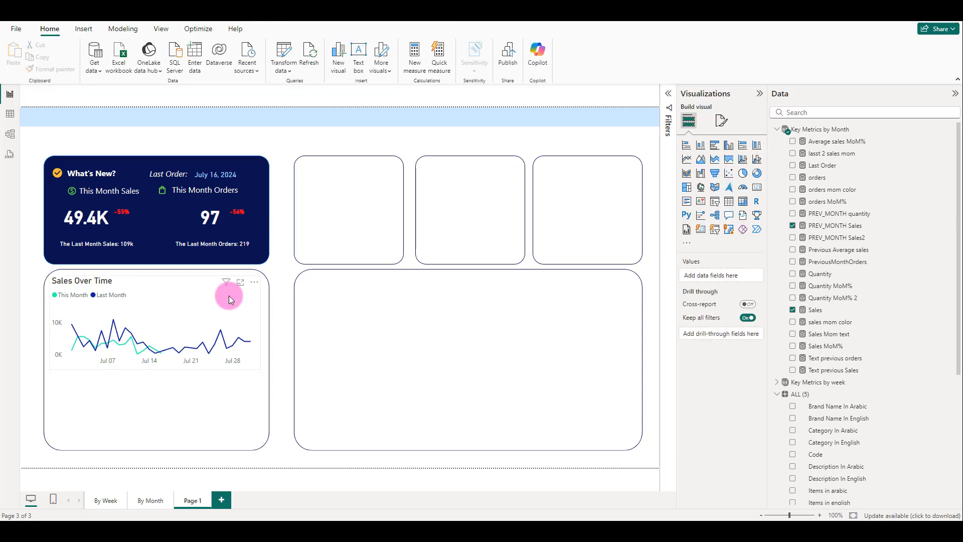
left_click(200, 285)
key("ctrl+c")
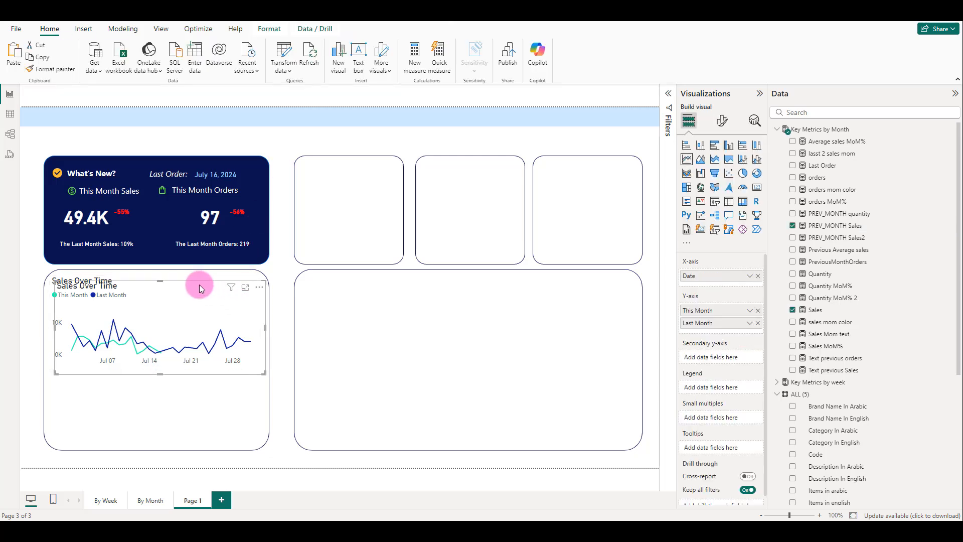
key("ctrl+v")
left_click_drag(198, 289, 194, 371)
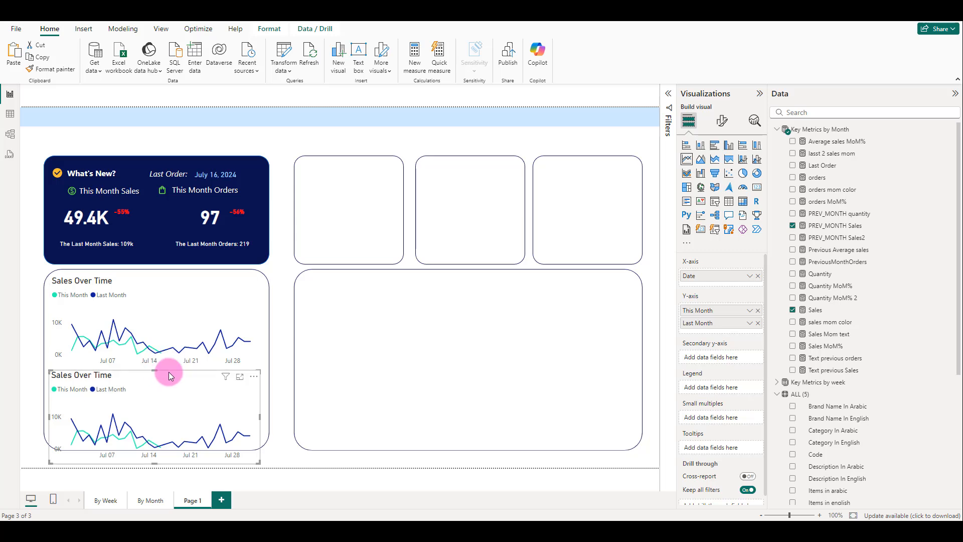
key("Delete")
Step: Shorten the Sales Over Time chart slightly and place a duplicate of it directly below in the same rounded box
left_click(157, 355)
left_click_drag(157, 370, 159, 354)
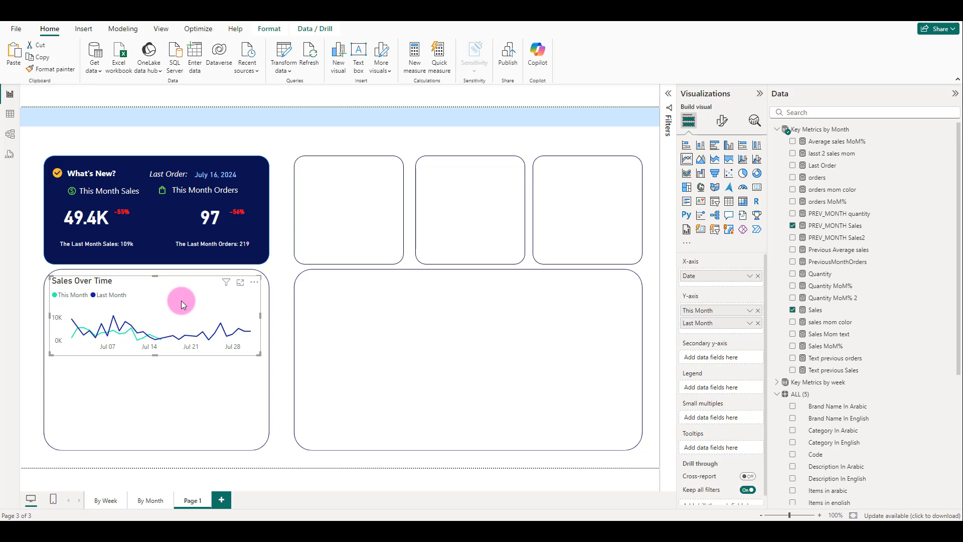
left_click_drag(182, 300, 179, 383)
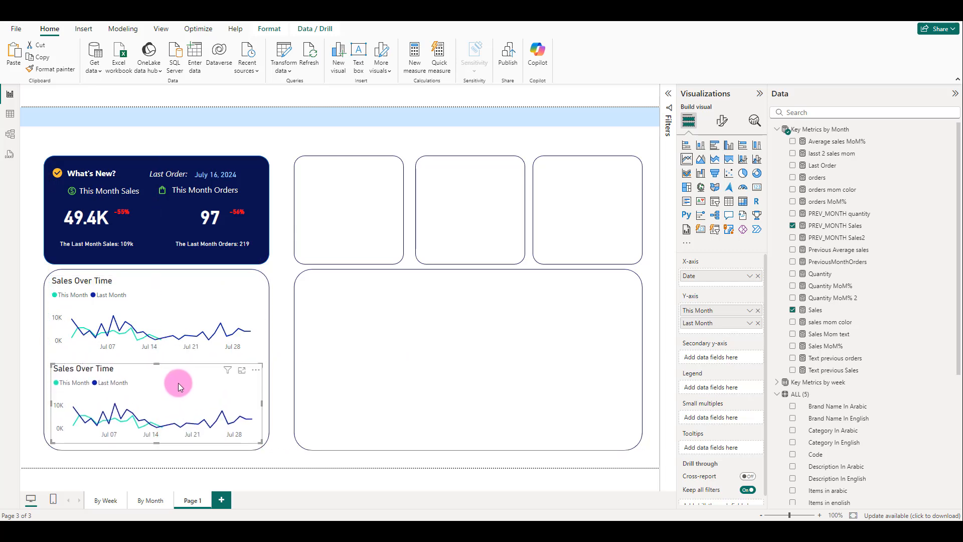
Step: Replace the duplicate chart's Y-axis fields with the orders and PreviousMonthOrders measures
left_click(758, 311)
left_click(759, 310)
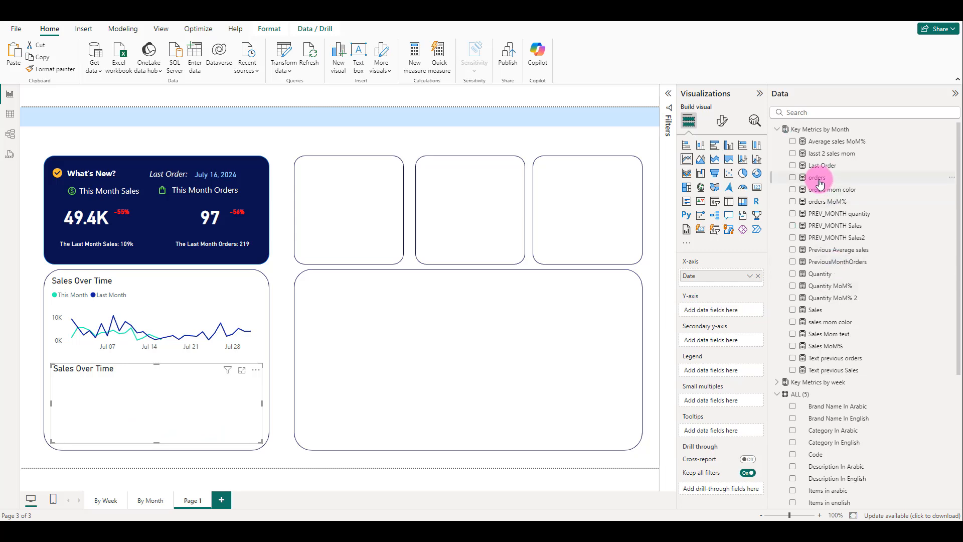
left_click_drag(821, 183, 737, 312)
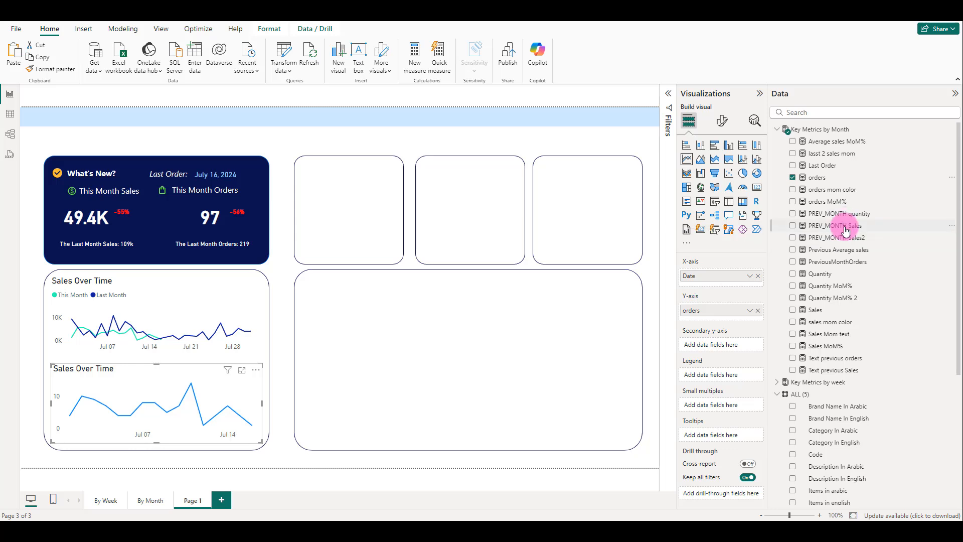
left_click(838, 263)
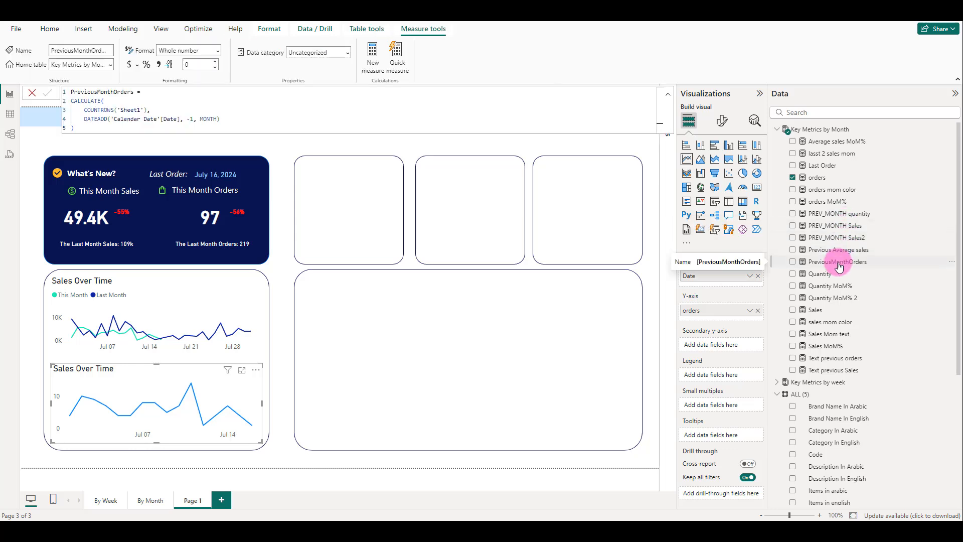
left_click_drag(840, 267, 751, 323)
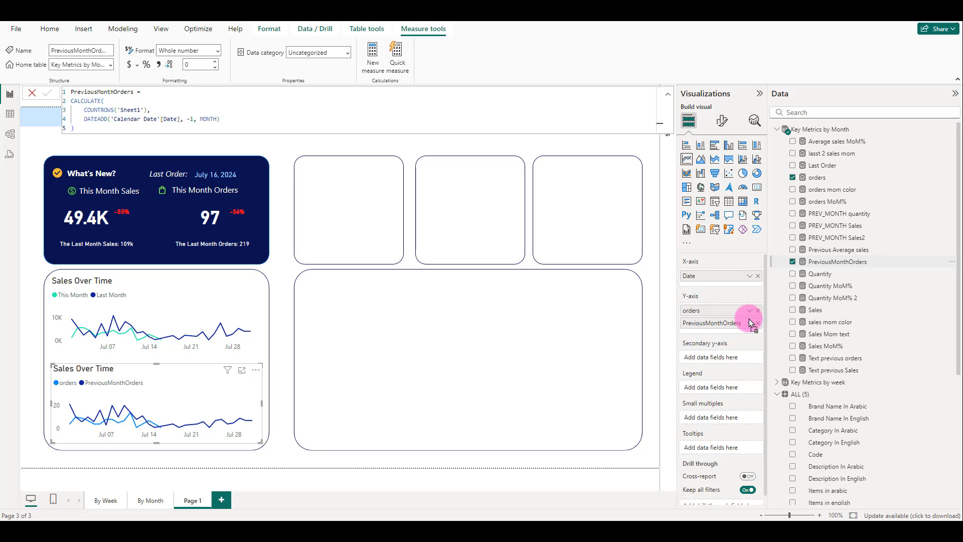
Step: Color the orders series line of the lower chart with the recently used turquoise green
left_click(723, 121)
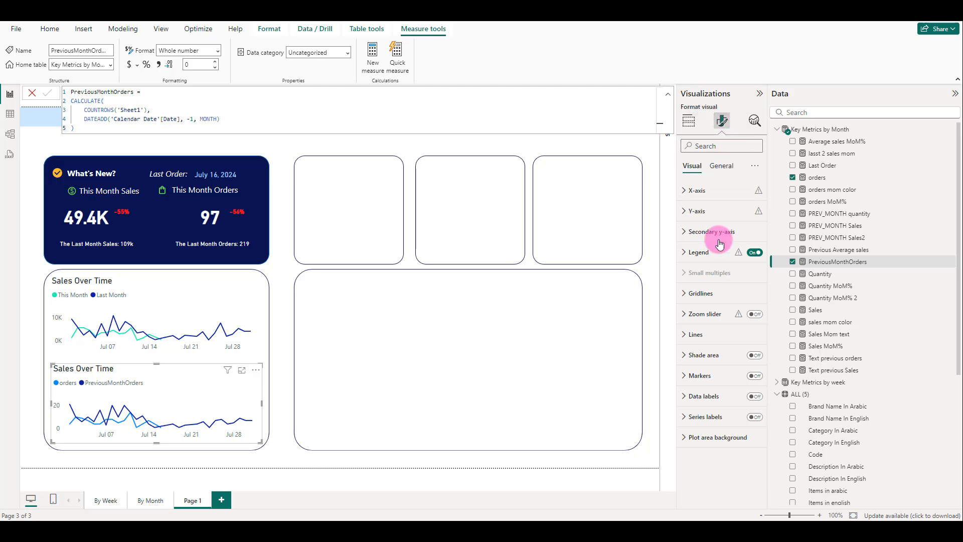
left_click(705, 336)
left_click(710, 385)
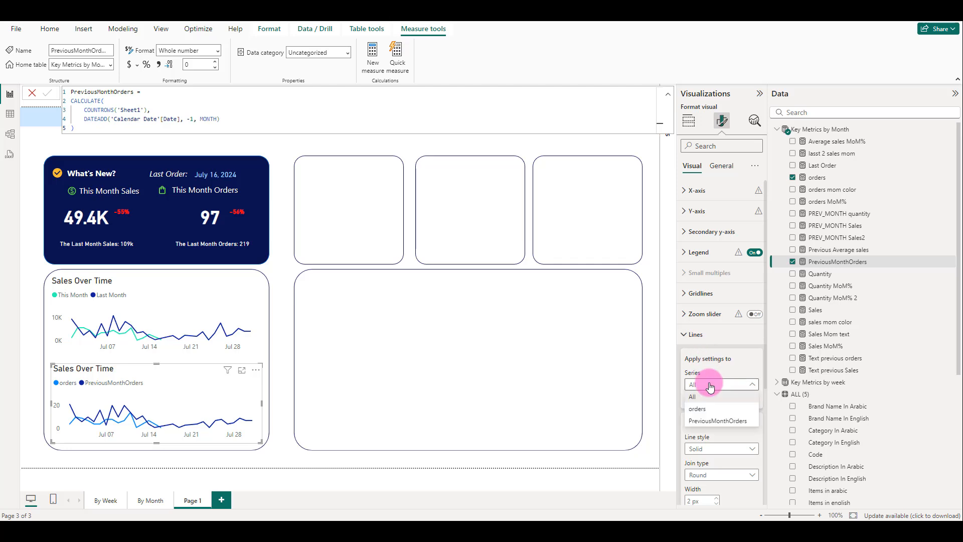
left_click(702, 409)
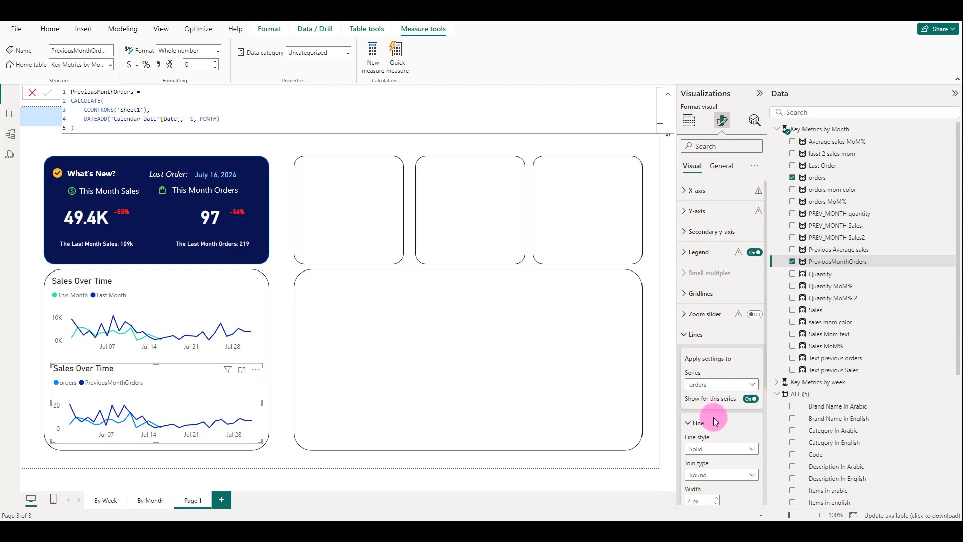
scroll(714, 417, "down", 3)
left_click(707, 407)
left_click(700, 427)
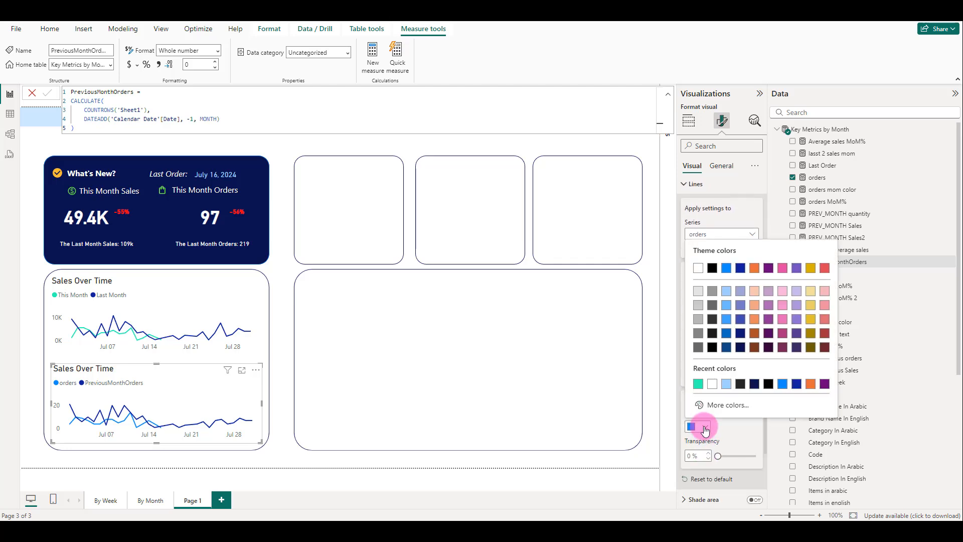
left_click(696, 383)
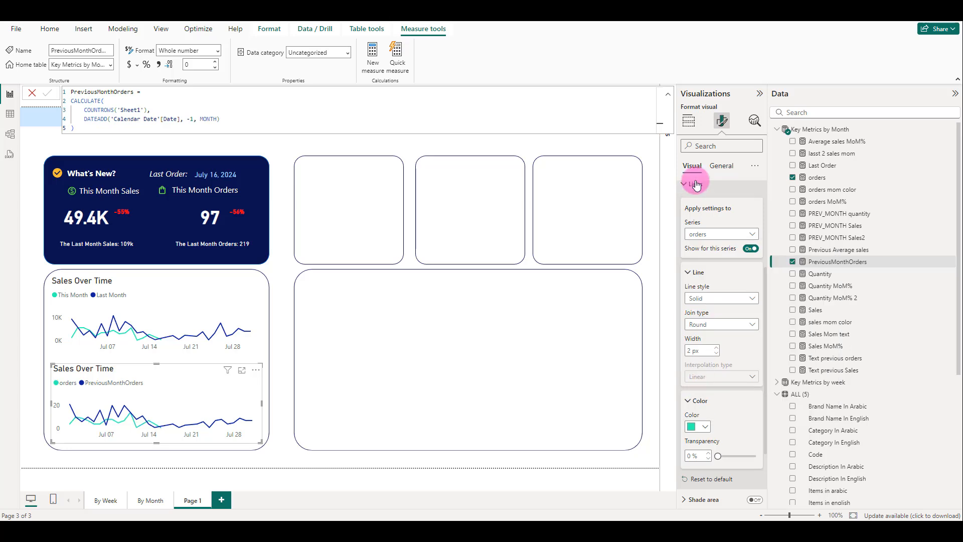
Step: Rename the lower chart's orders series to "This Month" and its PreviousMonthOrders series to "Last Month"
left_click(689, 121)
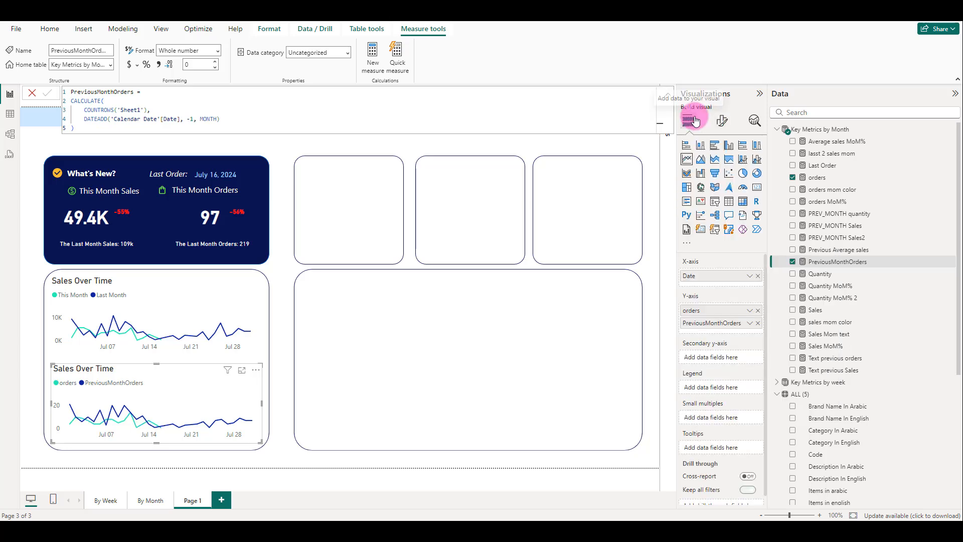
double_click(710, 315)
type("T")
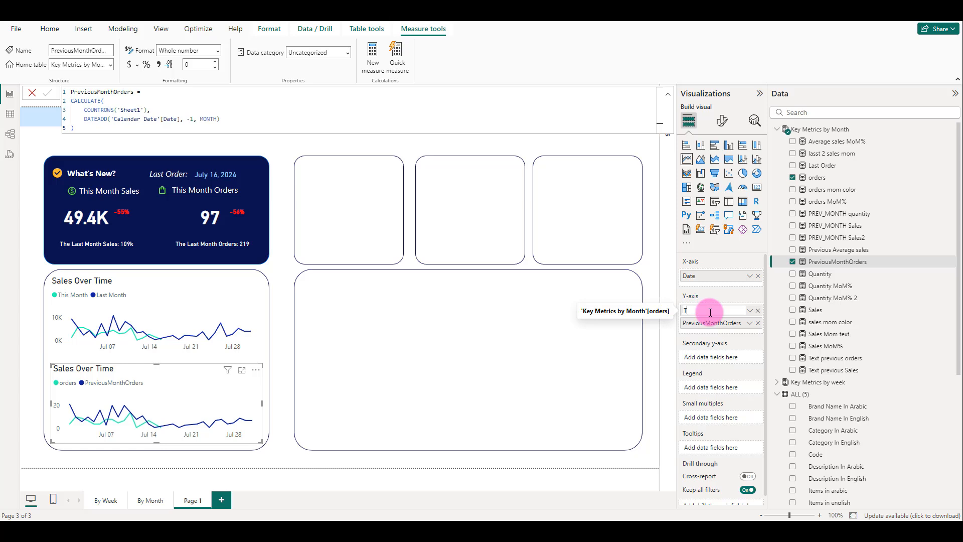
type("his ")
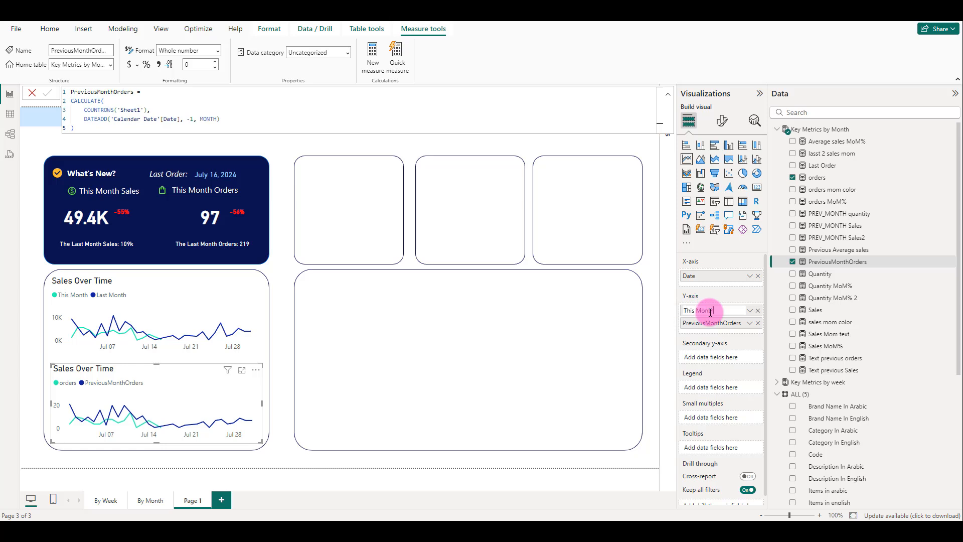
type("Month")
key("Return")
double_click(713, 321)
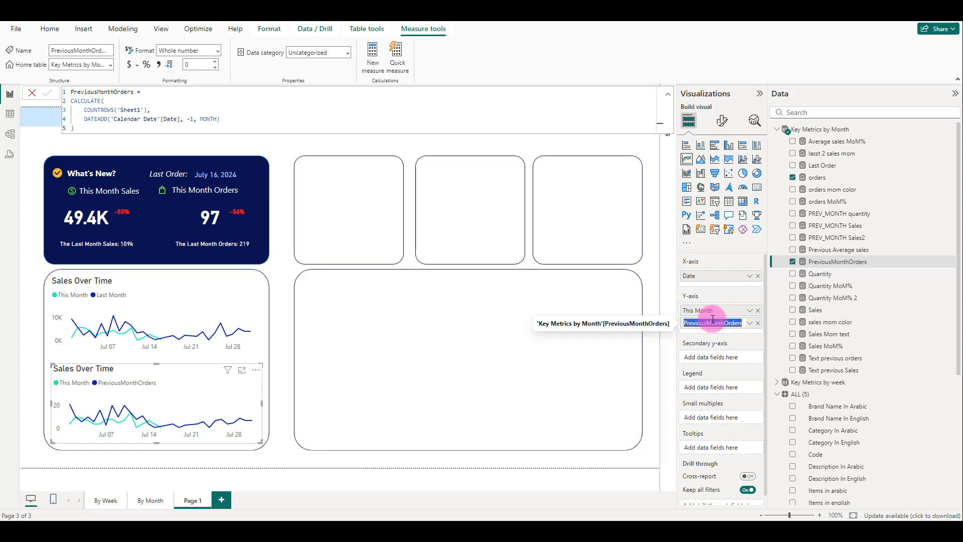
type("Last Month")
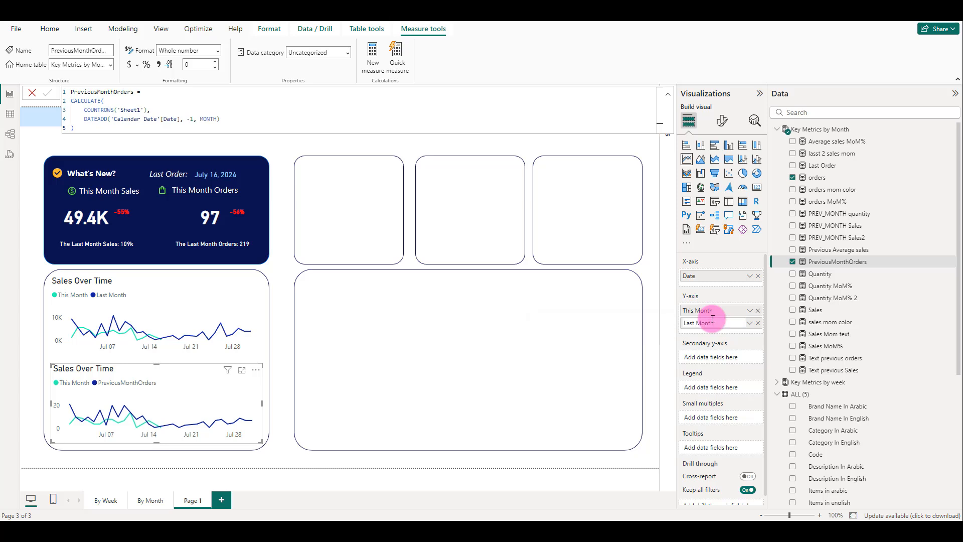
key("Return")
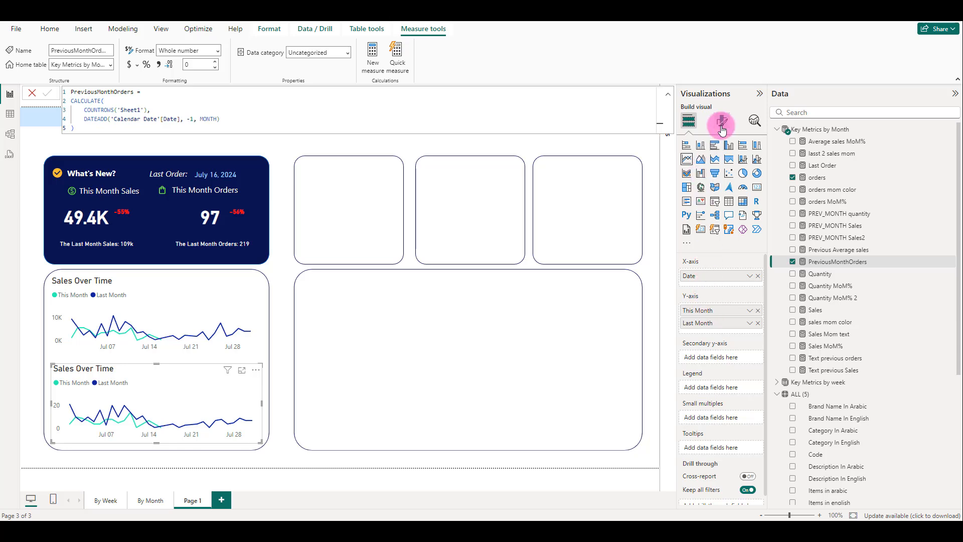
Step: Change the lower line chart's title to "Orders Over Time"
left_click(722, 126)
left_click(722, 166)
left_click(722, 190)
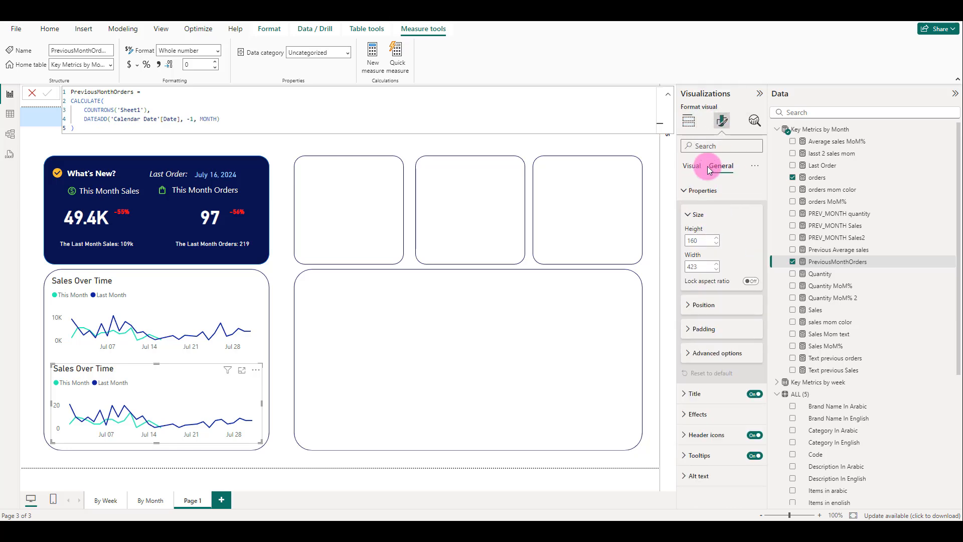
left_click(711, 190)
left_click(710, 211)
left_click(710, 262)
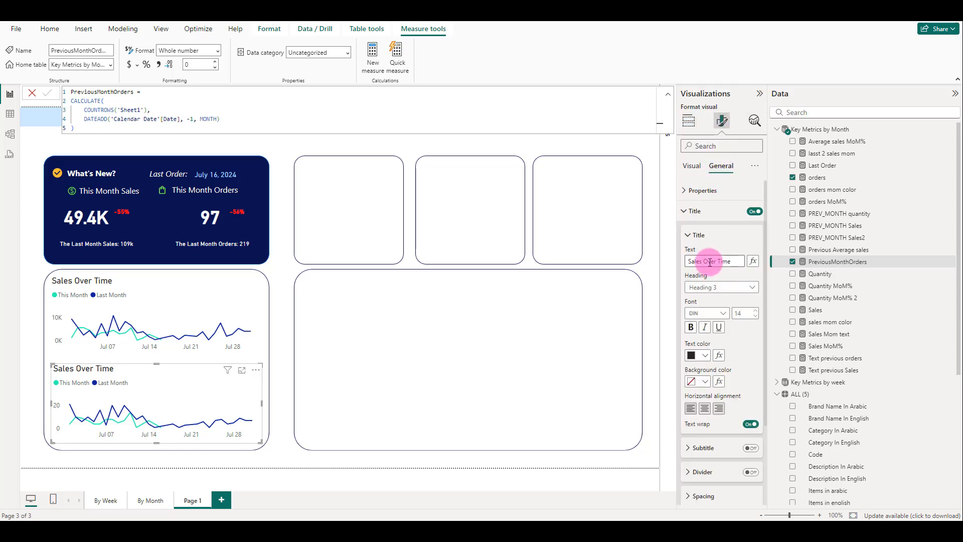
left_click_drag(702, 261, 688, 261)
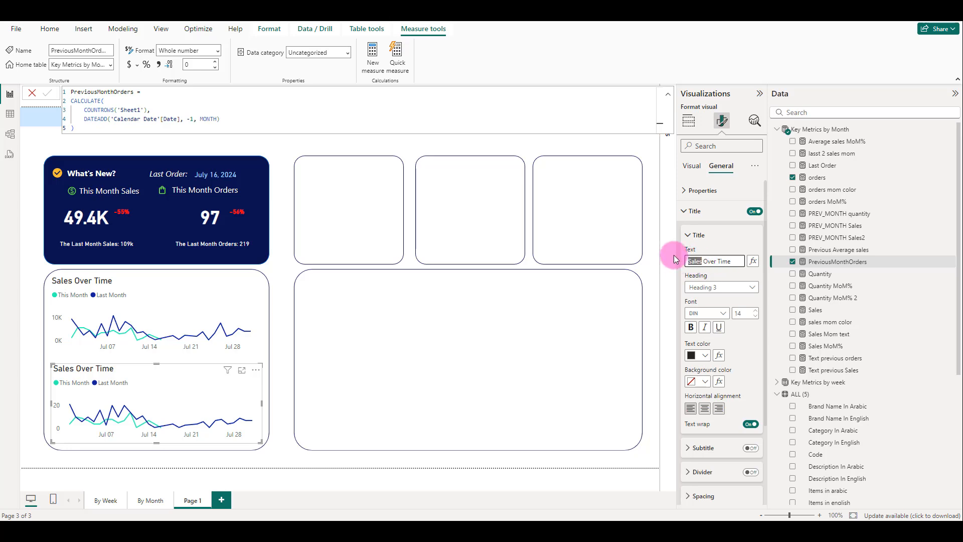
type("Orders")
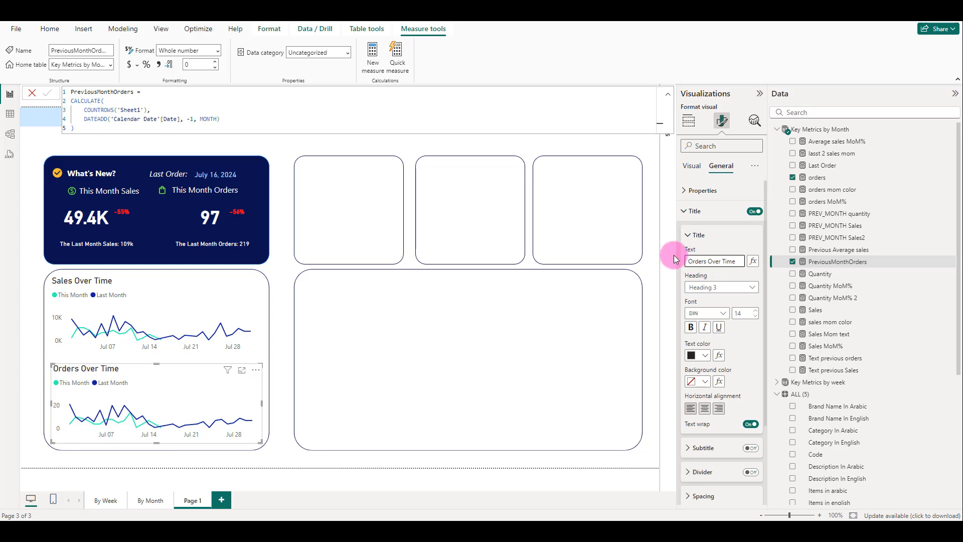
left_click(670, 251)
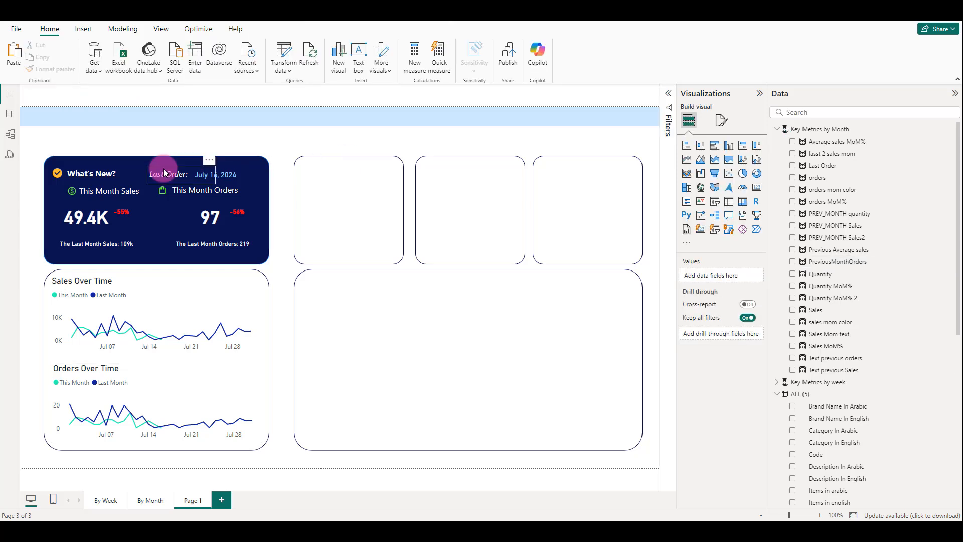
Step: Duplicate the "This Month Sales" text box into the top of the first small empty box and replace its text with "Sales"
left_click(133, 186)
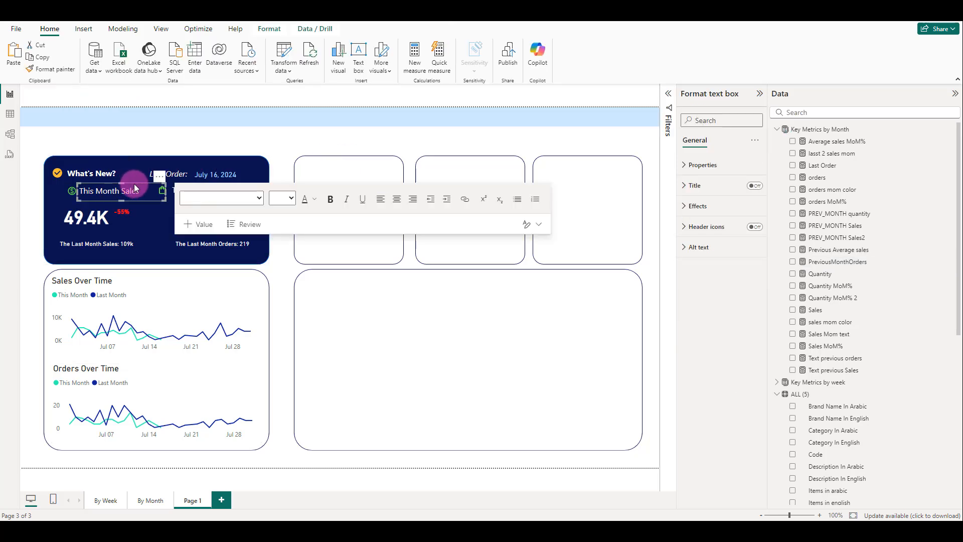
key("ctrl+c")
key("ctrl+v")
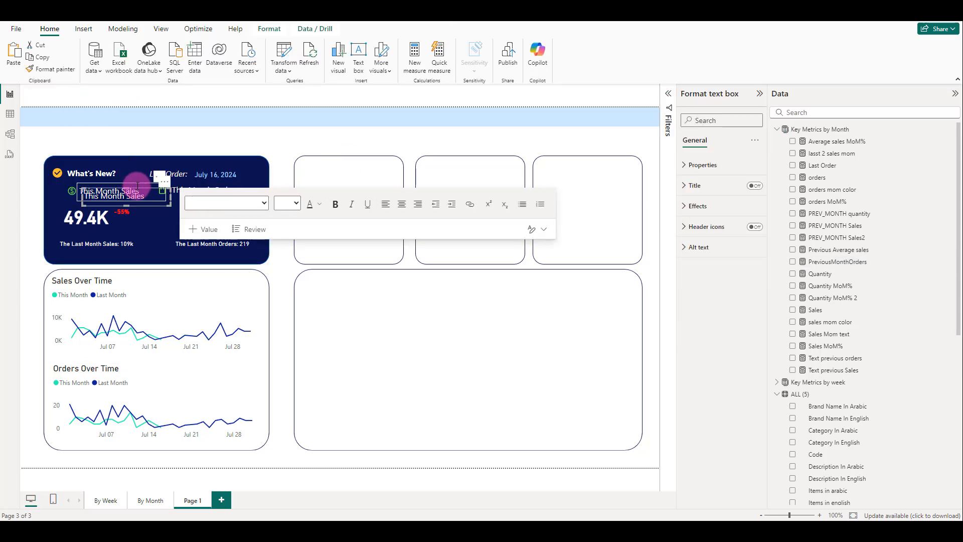
left_click_drag(149, 192, 377, 162)
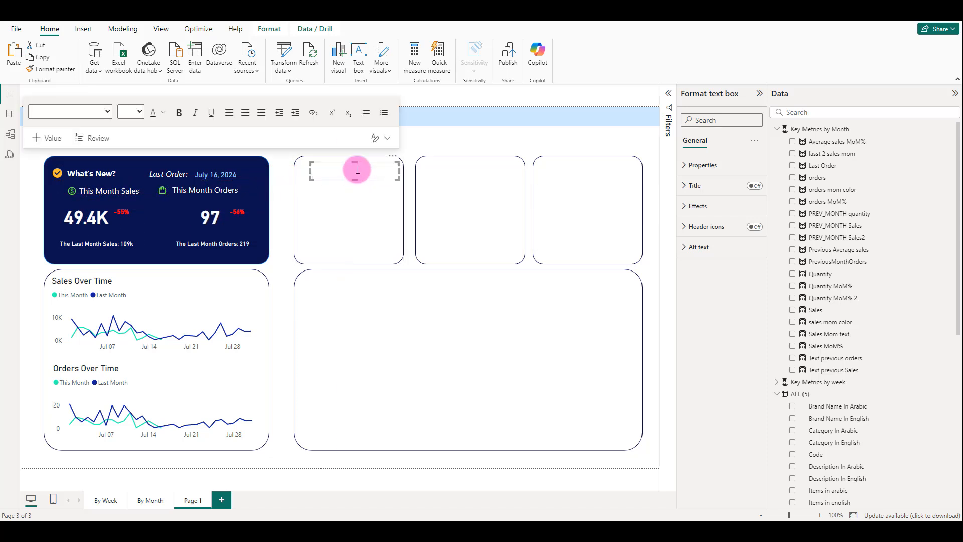
triple_click(358, 169)
key("Delete")
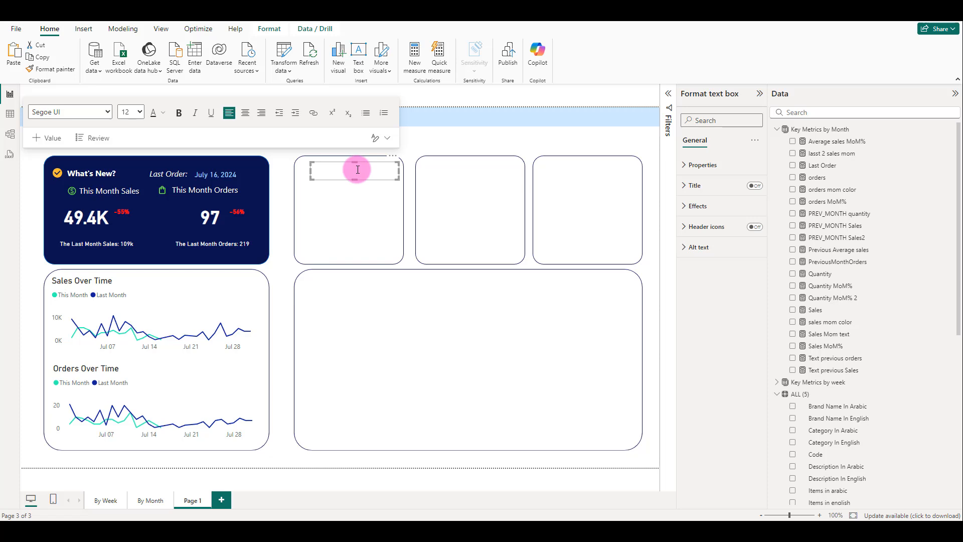
type("Sales")
Step: Color the new Sales label dark navy, set its font size to 16 and slightly enlarge its text box
double_click(328, 171)
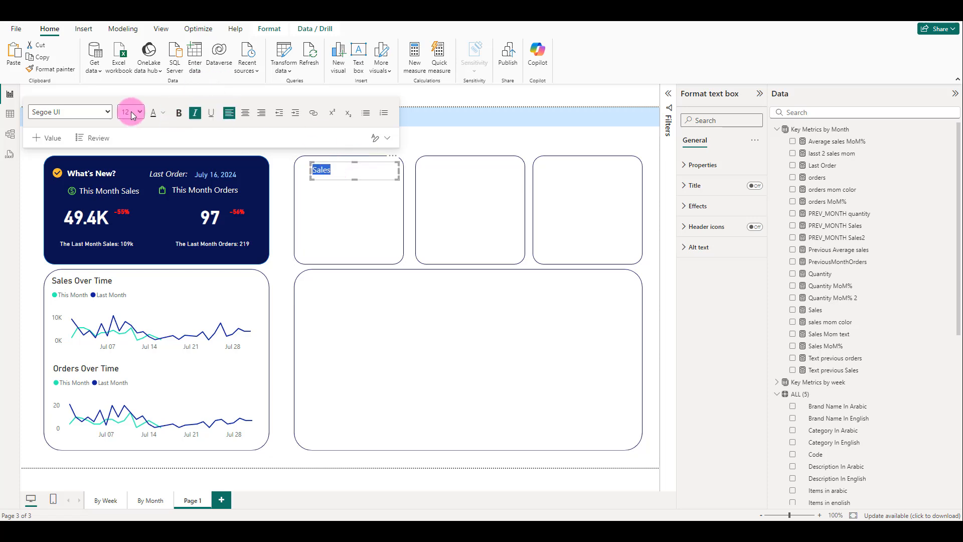
left_click(163, 108)
left_click(229, 261)
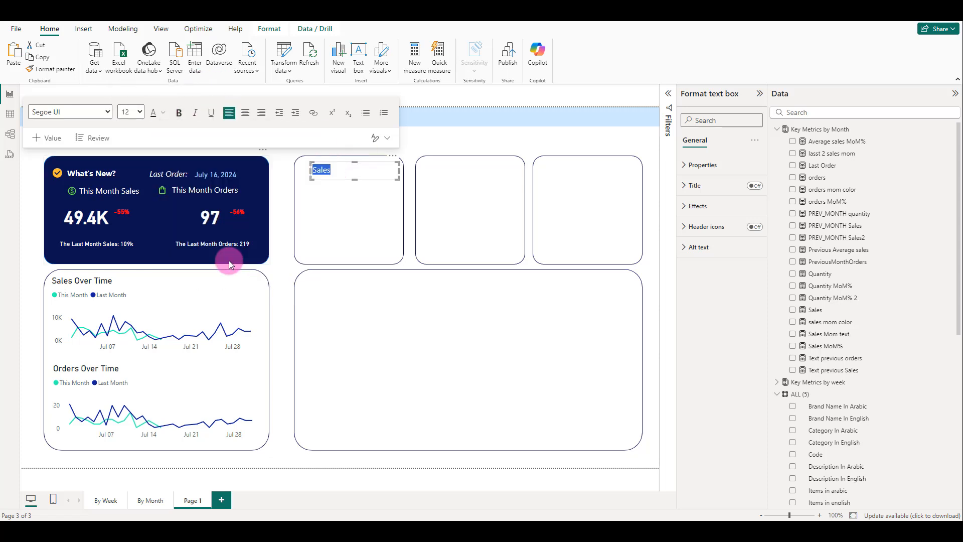
left_click(134, 111)
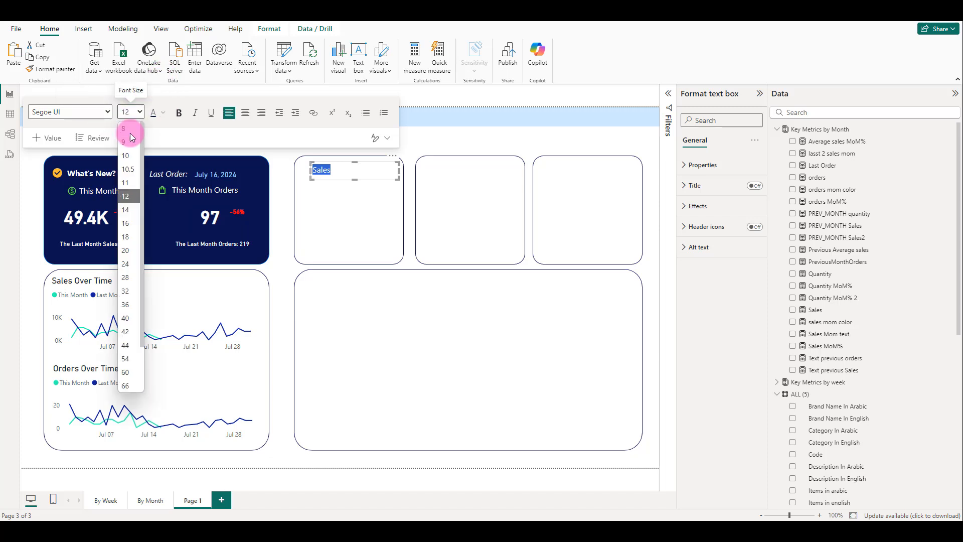
left_click(128, 238)
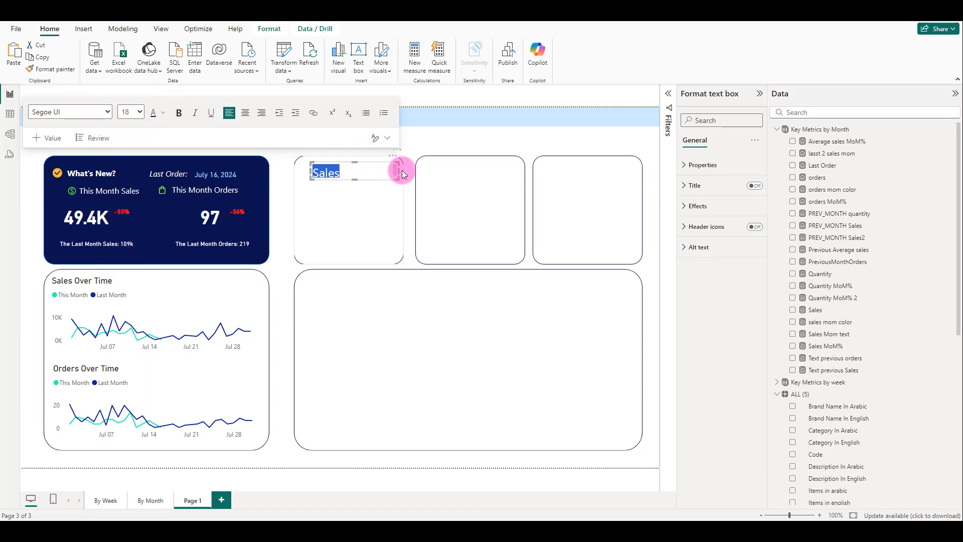
left_click_drag(399, 170, 362, 187)
left_click(156, 111)
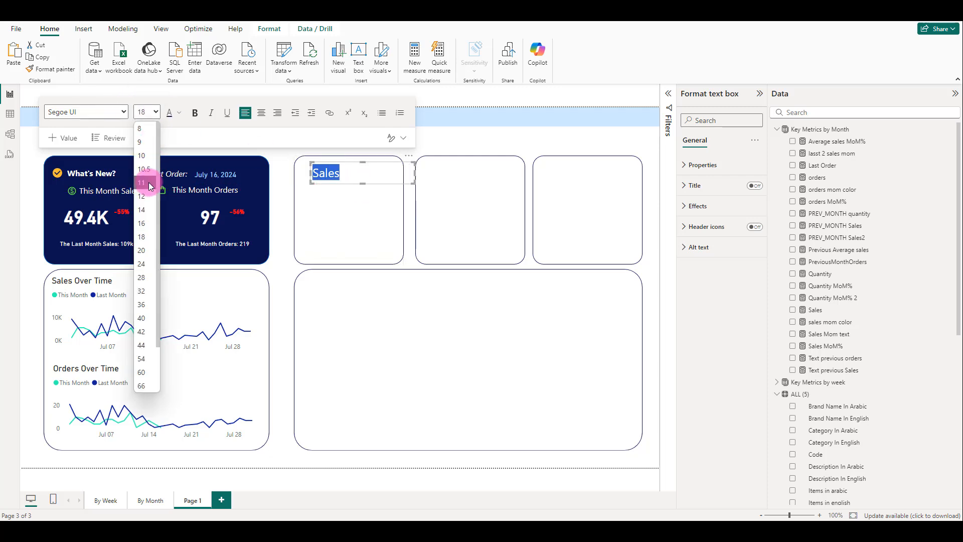
left_click(142, 223)
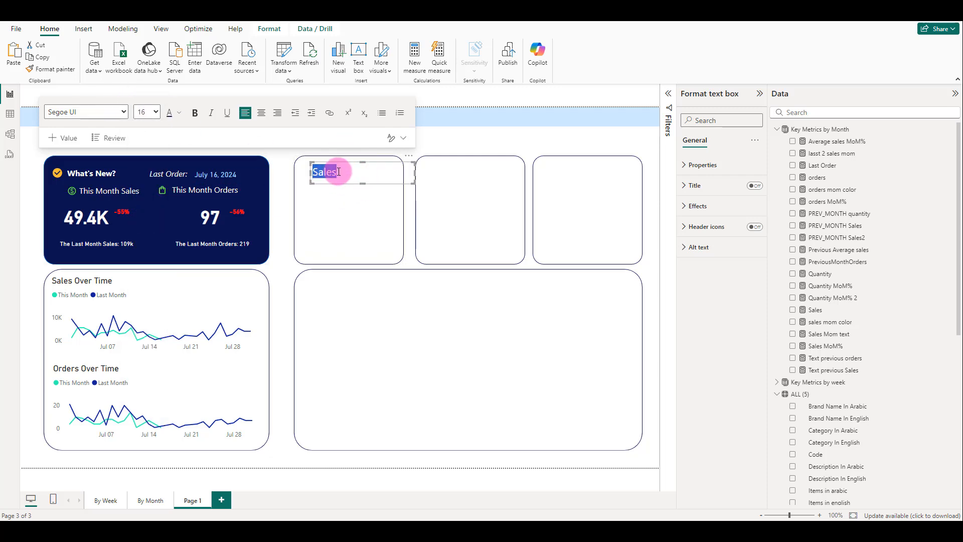
Step: Duplicate the Sales label into the top of the middle small box and change its text to "Customer Sales"
left_click(350, 162)
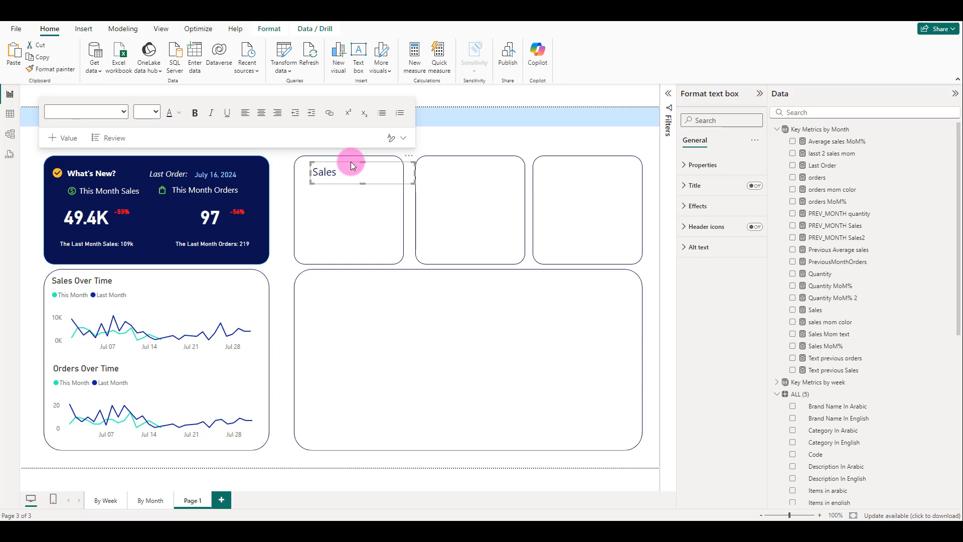
key("ctrl+c")
key("ctrl+v")
left_click_drag(359, 169, 475, 162)
left_click(475, 161)
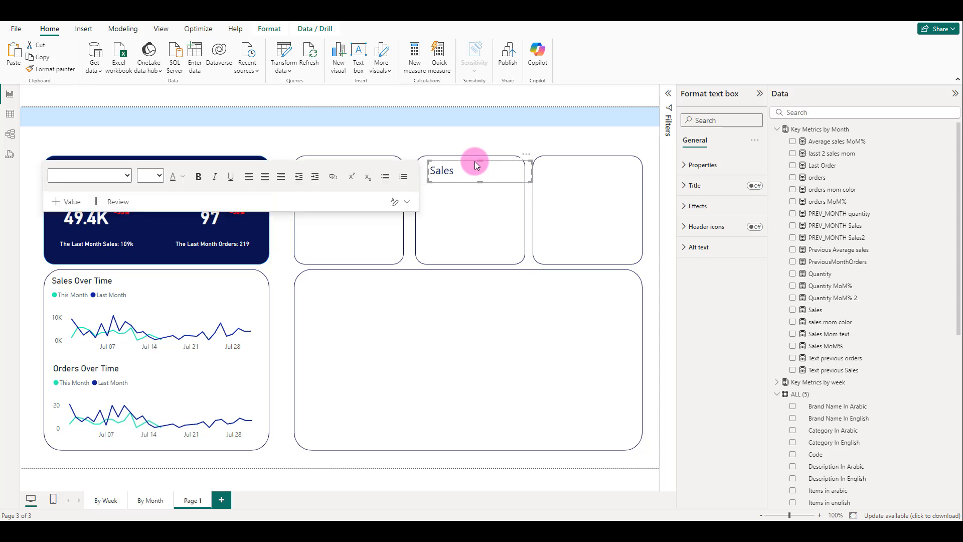
double_click(452, 173)
type("C")
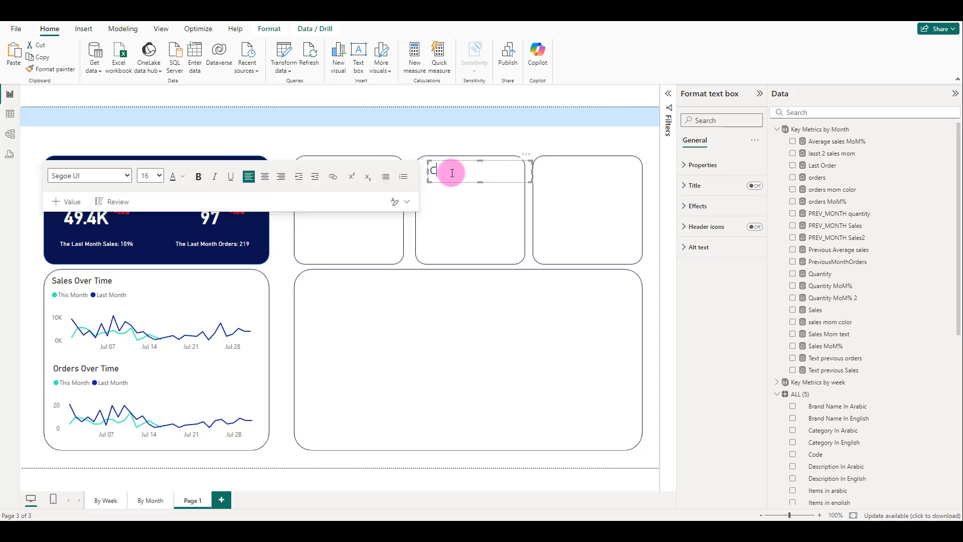
type("ustomer Sales")
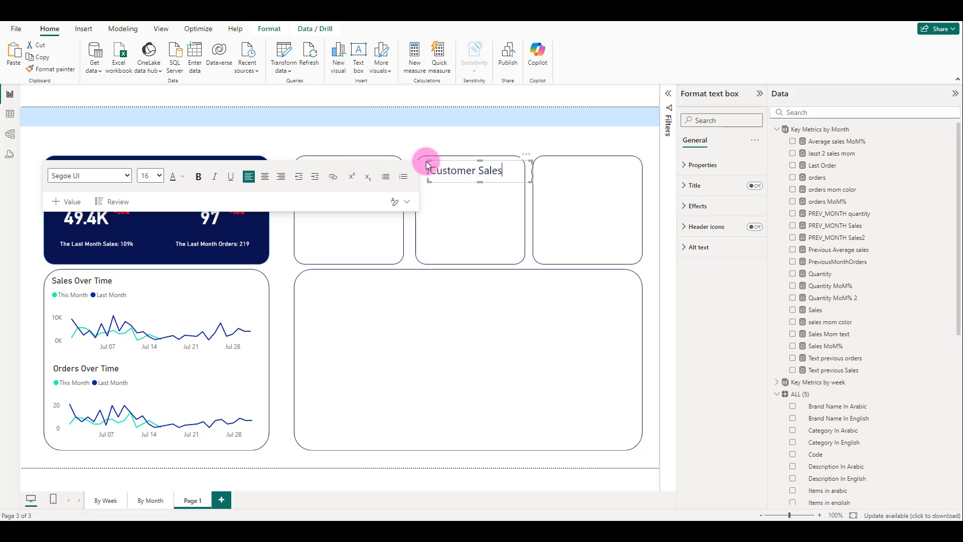
left_click(466, 160)
left_click(443, 152)
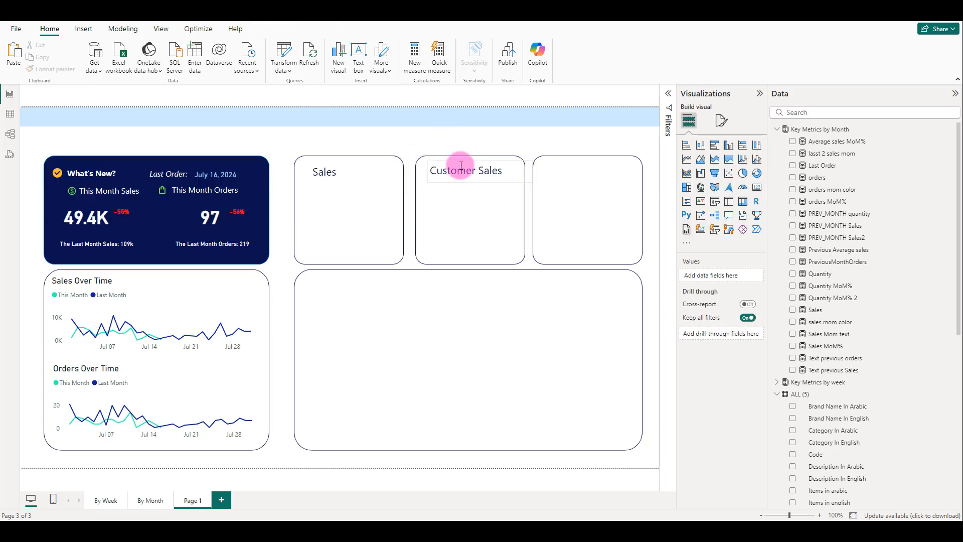
Step: Duplicate the Customer Sales label into the top of the third small box and change its text to "Items Sold"
left_click(466, 165)
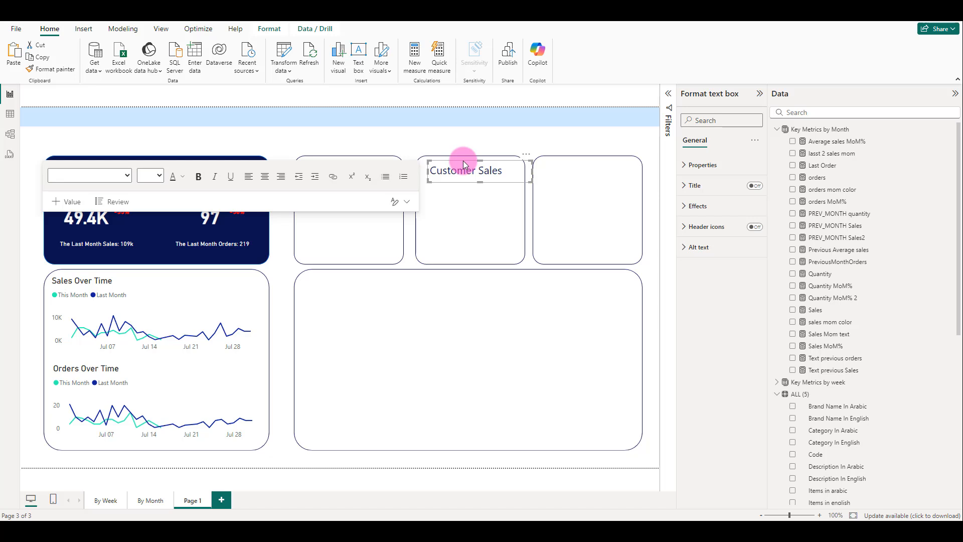
left_click_drag(528, 162, 640, 162)
triple_click(601, 173)
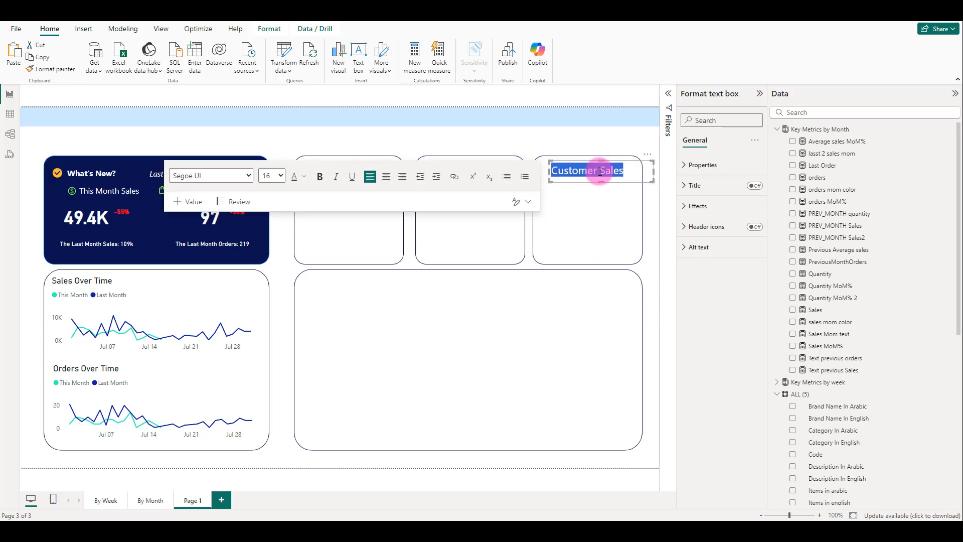
key("BackSpace")
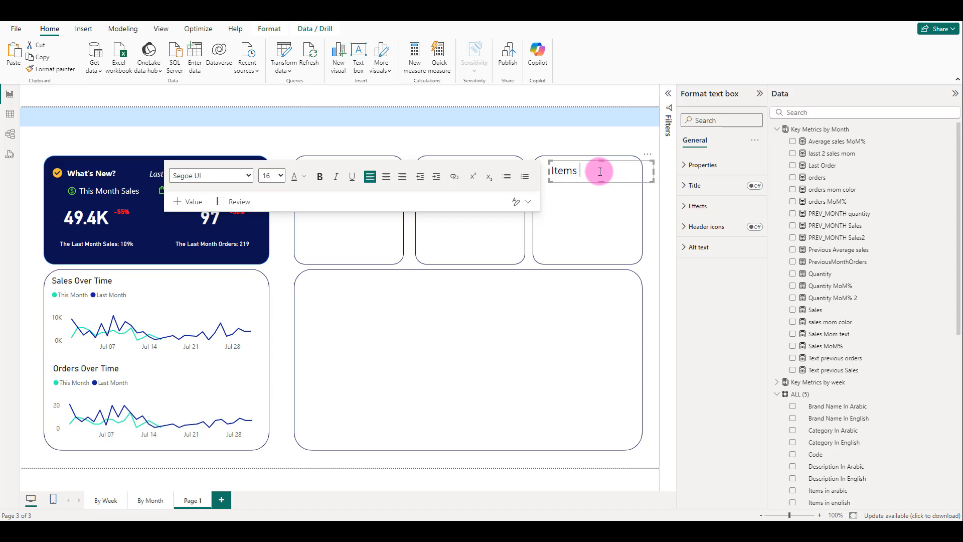
type("Items Sold")
left_click(620, 146)
Step: Insert the green dollar icon paid_24dp_75FB4C_FILL0_wght400_GRAD0_opsz24.png from the Icons folder as an image
left_click(84, 29)
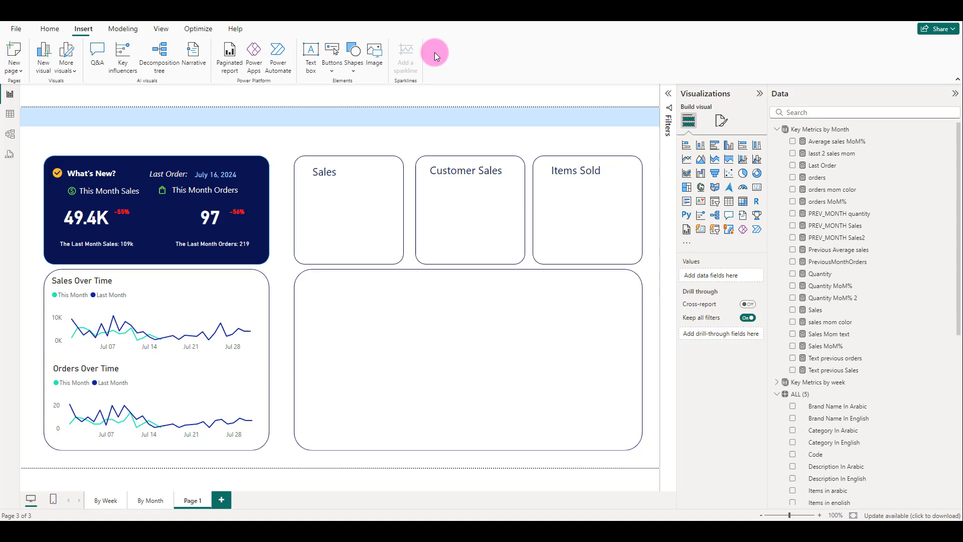
left_click(370, 50)
scroll(408, 204, "down", 3)
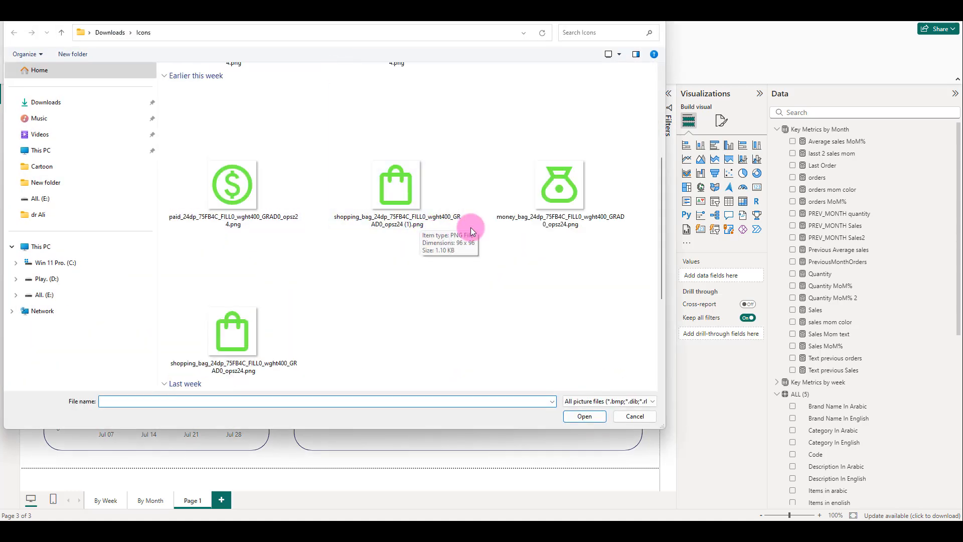
left_click(544, 187)
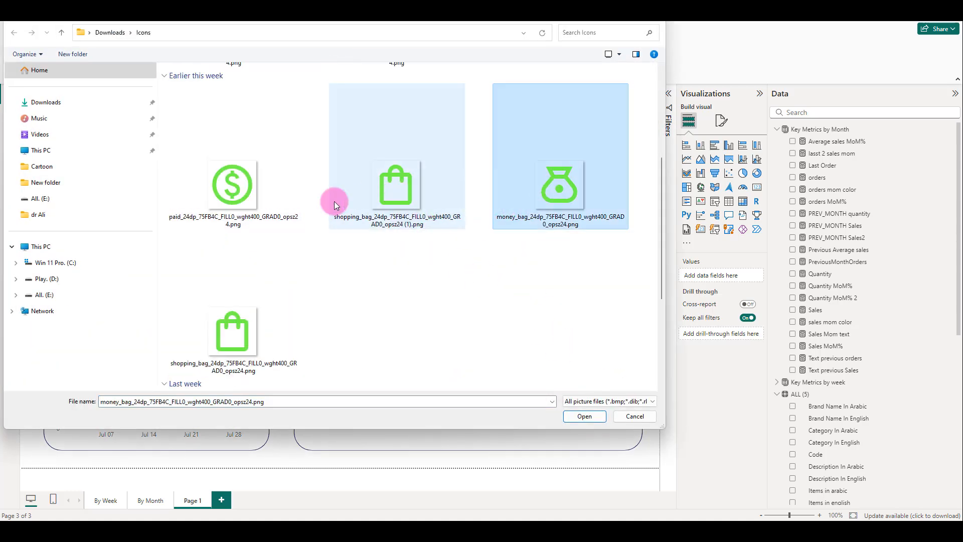
left_click(232, 189)
left_click(586, 418)
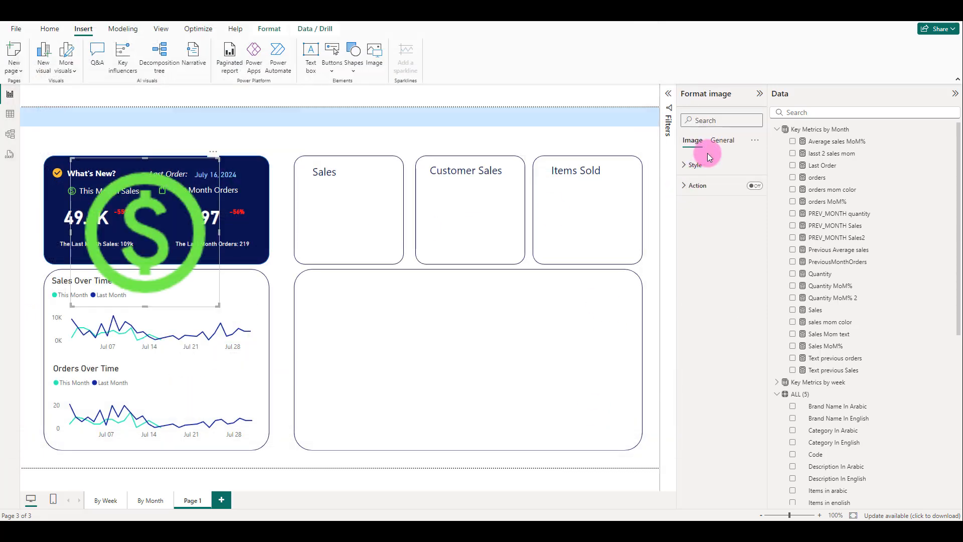
Step: Resize the inserted dollar icon to a height and width of 30
left_click(723, 140)
left_click(704, 167)
left_click(697, 216)
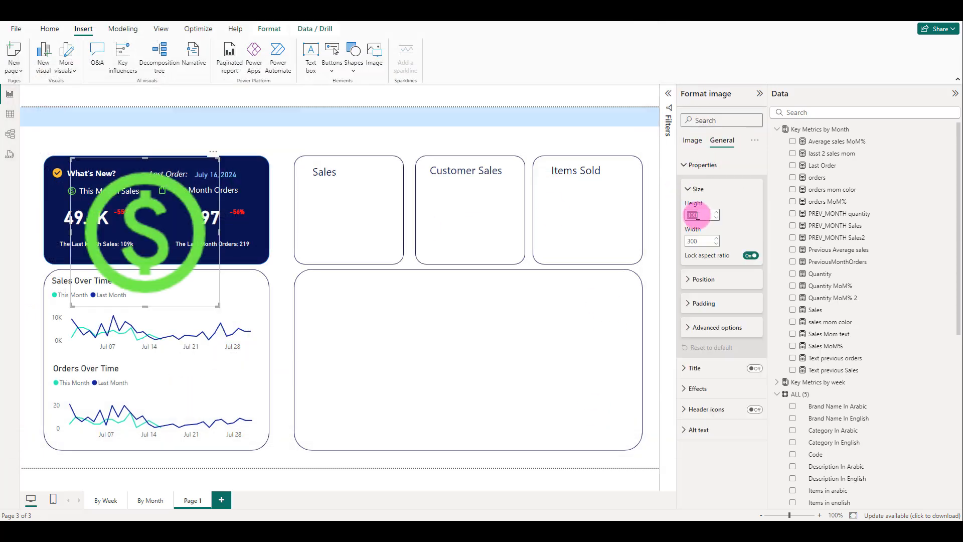
type("30")
left_click(699, 241)
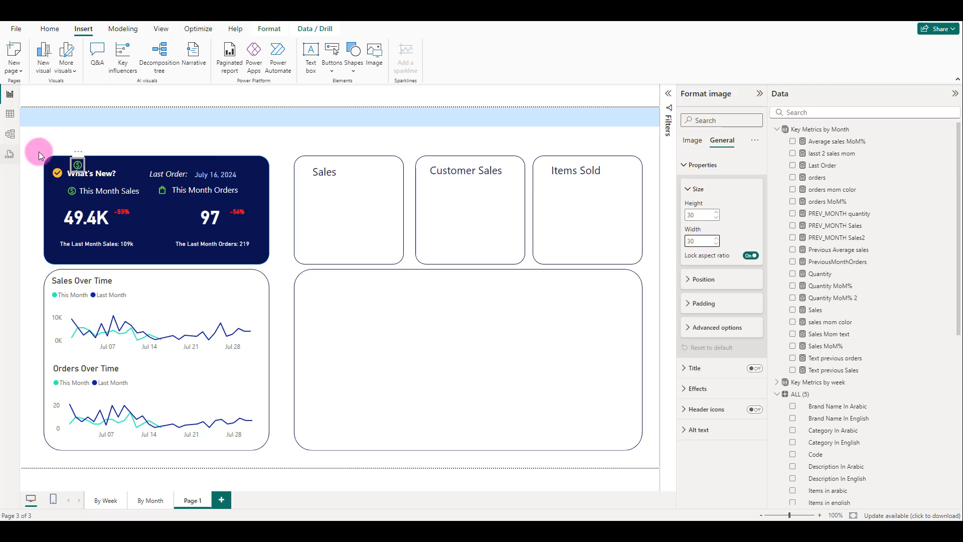
Step: Move the dollar icon beside the Sales label and insert an ellipse shape with height and width set to 30
left_click_drag(78, 164, 308, 177)
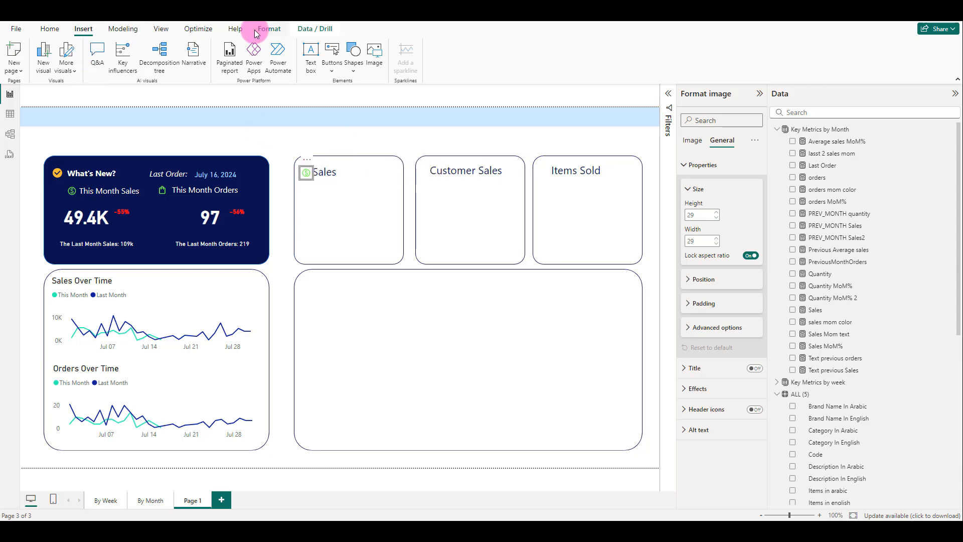
left_click(352, 56)
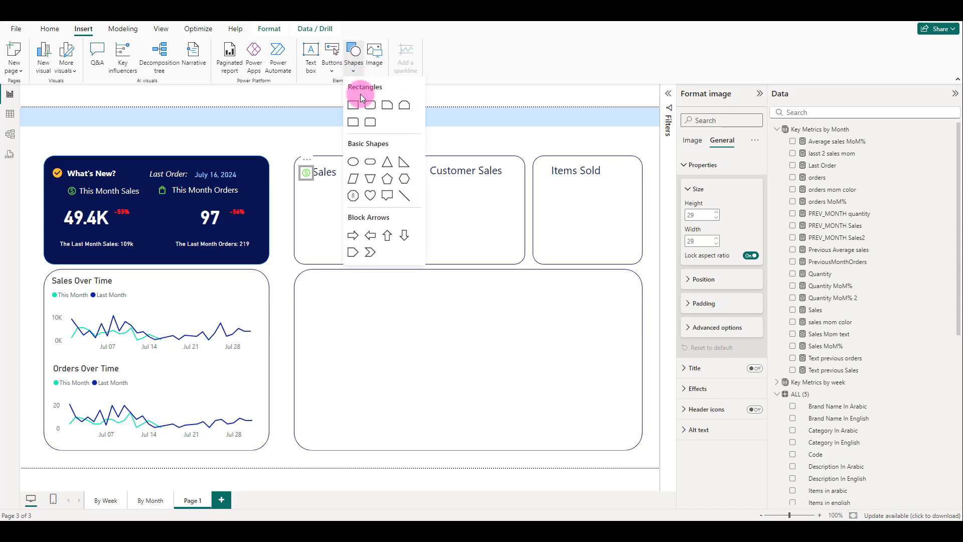
left_click(354, 162)
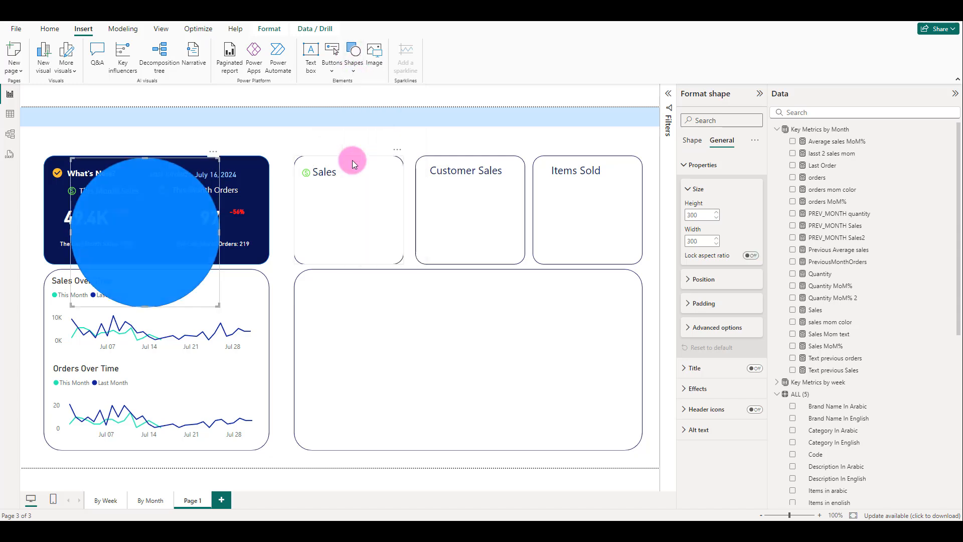
left_click(703, 215)
type("50")
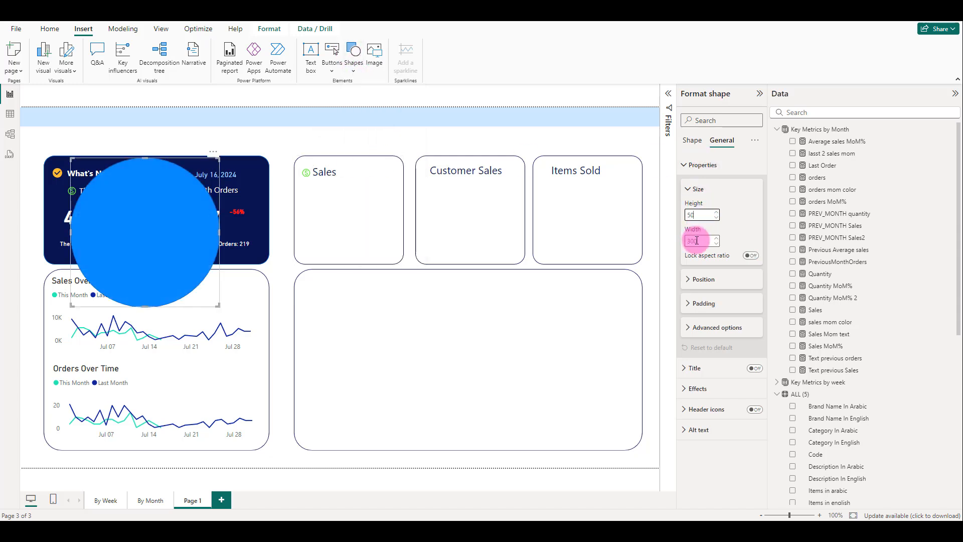
left_click(696, 240)
type("50")
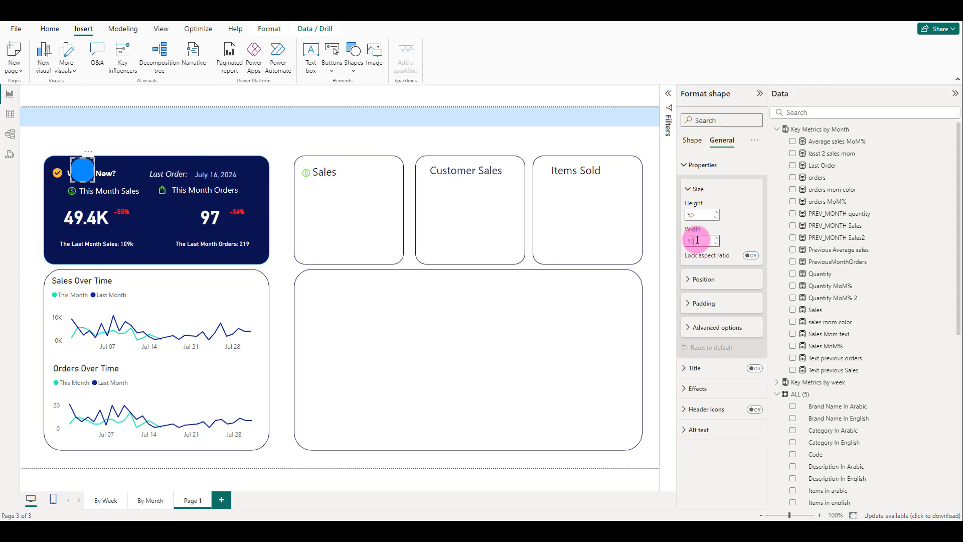
left_click_drag(697, 240, 681, 213)
type("30")
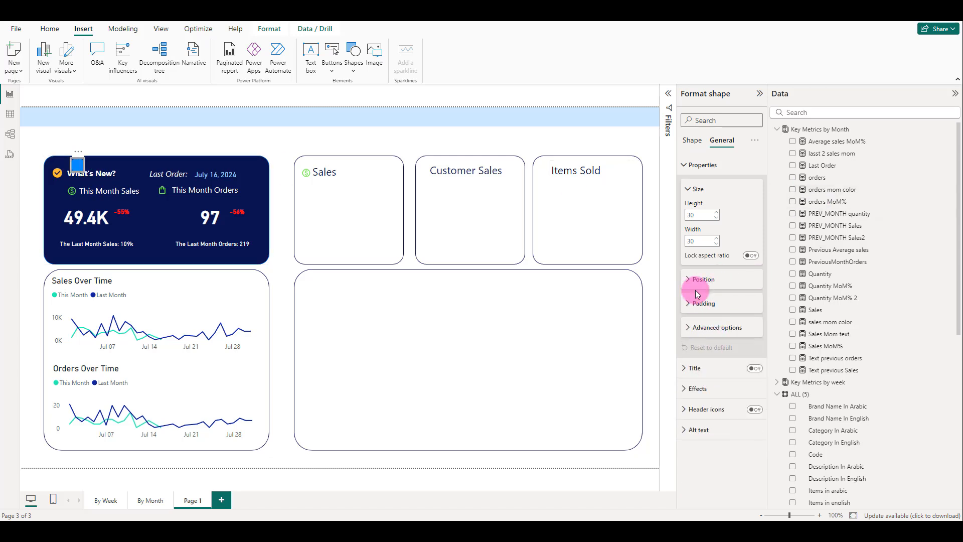
Step: Fill the circle with dark navy, place it over the dollar icon beside the Sales label and turn off its border
left_click(692, 140)
left_click(696, 206)
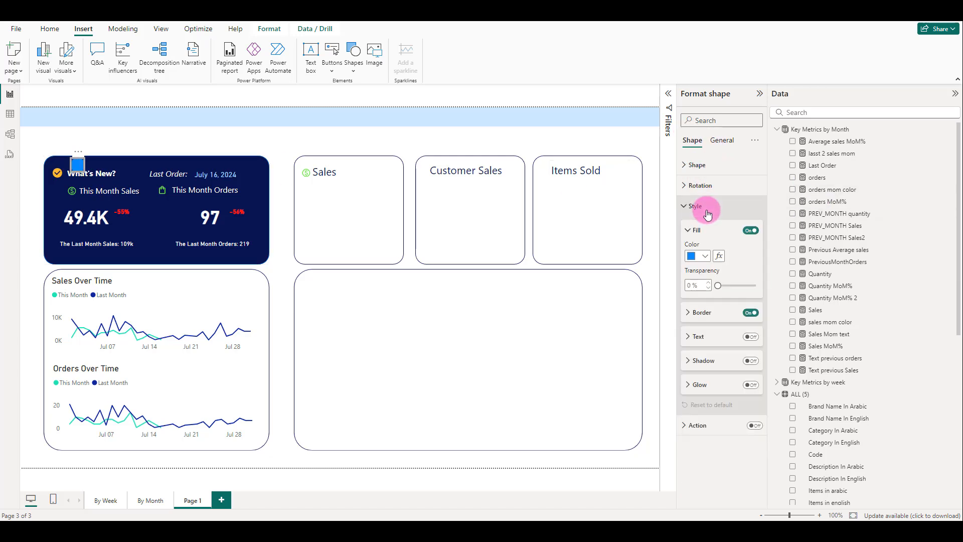
left_click(699, 256)
left_click(755, 406)
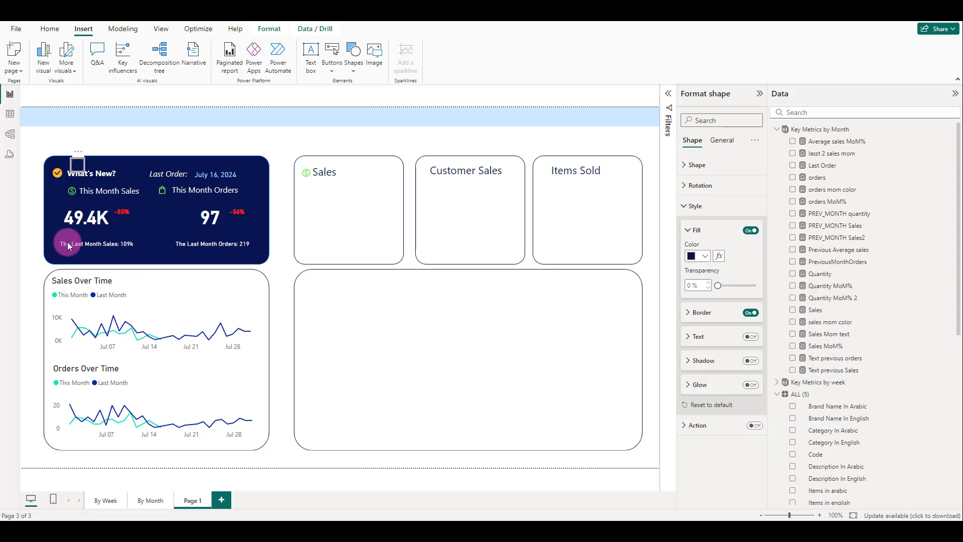
left_click_drag(77, 164, 303, 174)
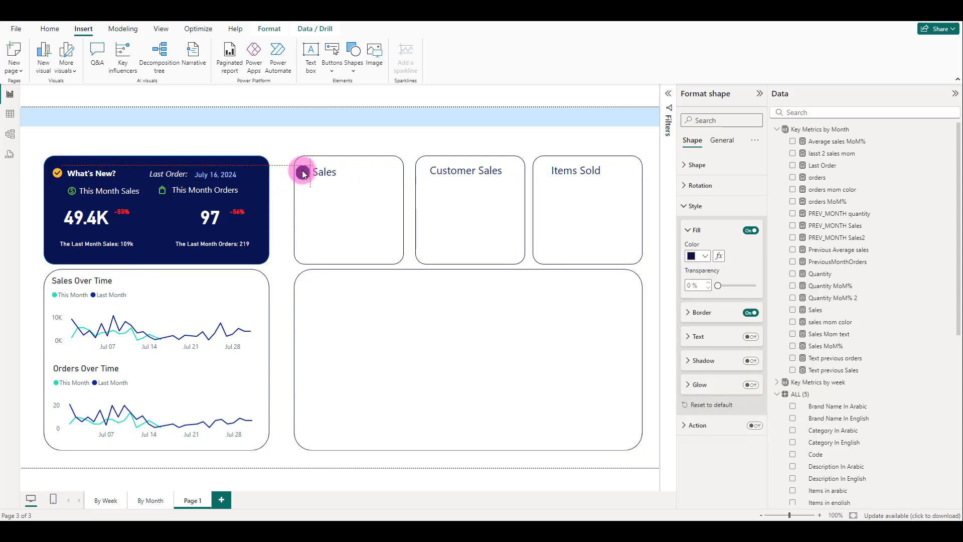
left_click(750, 313)
Step: Move the navy circle below the dollar icon in the layer order and centre the icon on it
left_click(267, 30)
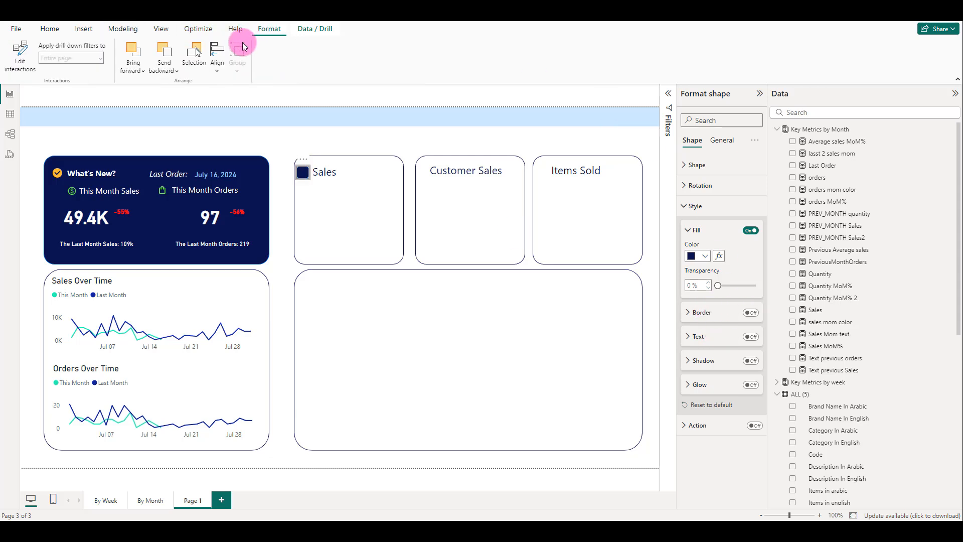
left_click(194, 55)
left_click_drag(618, 142, 625, 163)
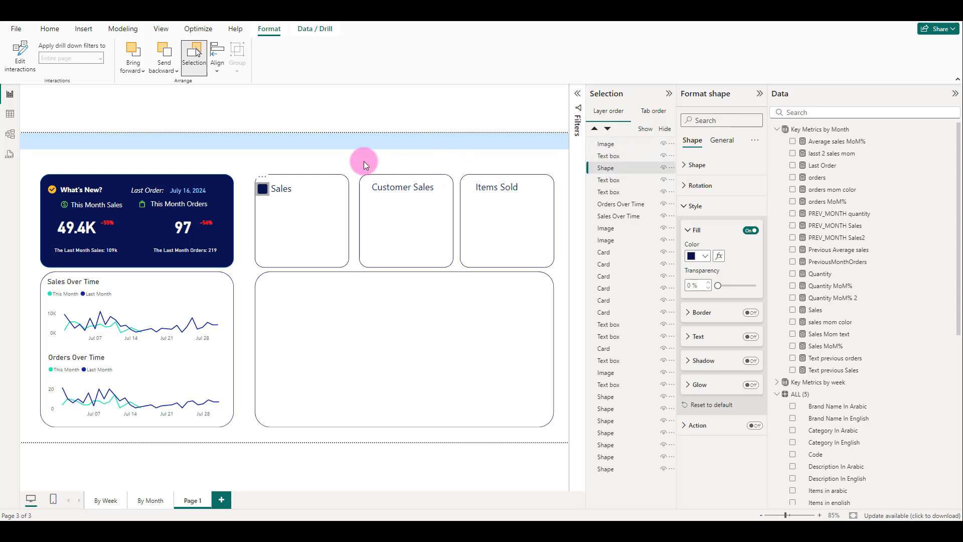
left_click(315, 158)
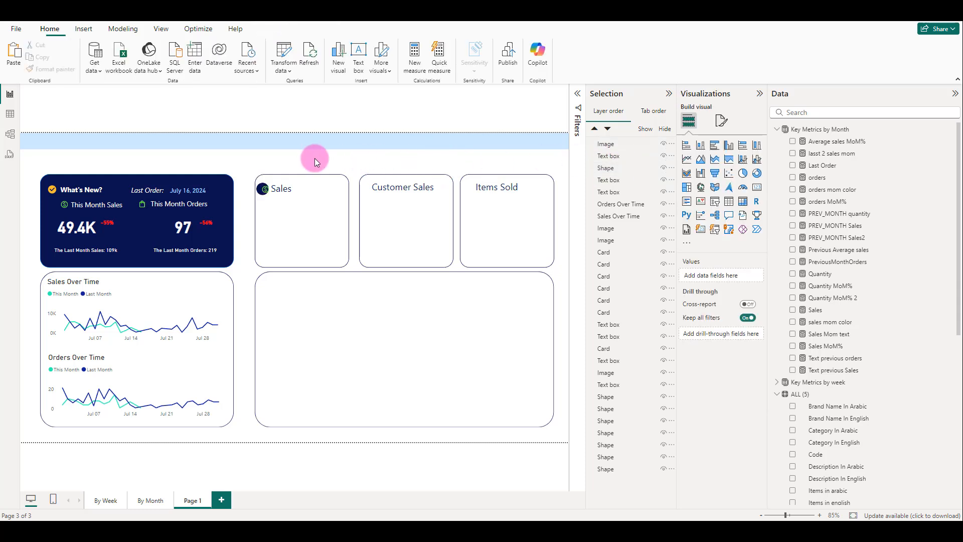
left_click(266, 192)
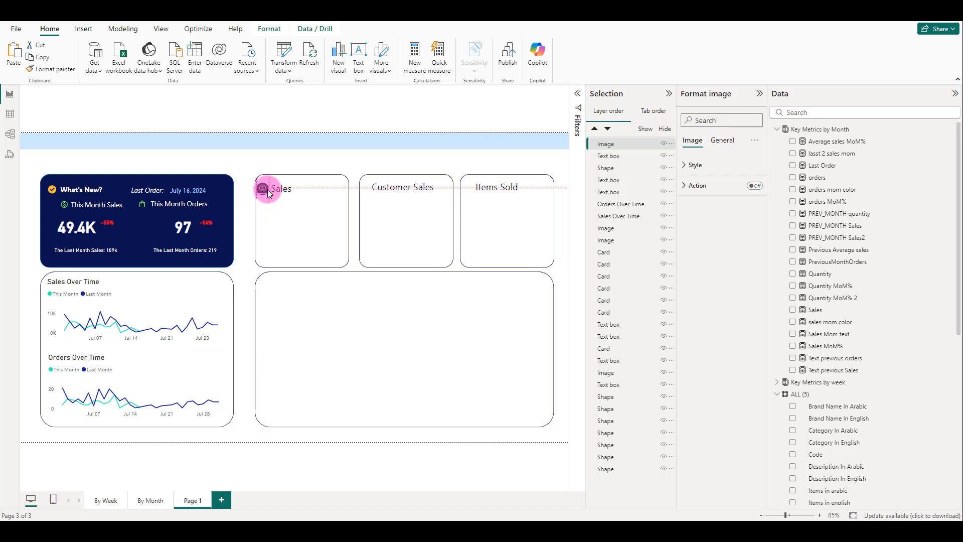
left_click(287, 159)
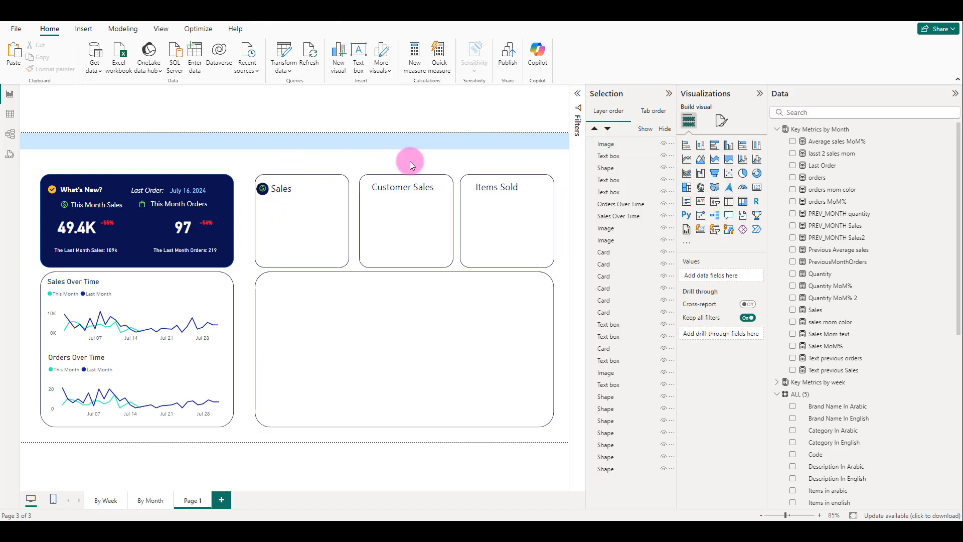
Step: Duplicate the navy circle in front of the Customer Sales label and shift that label slightly to clear the circle
left_click(264, 190)
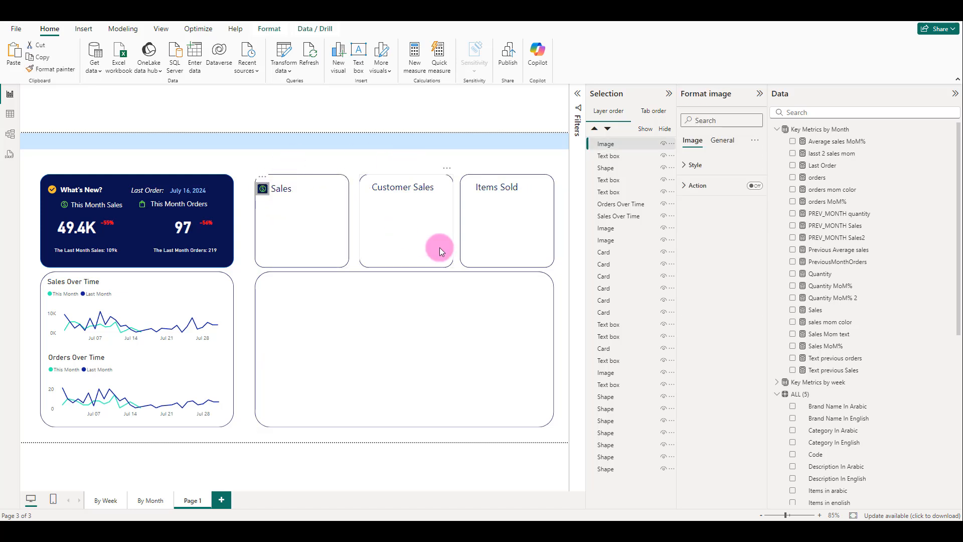
left_click(611, 171)
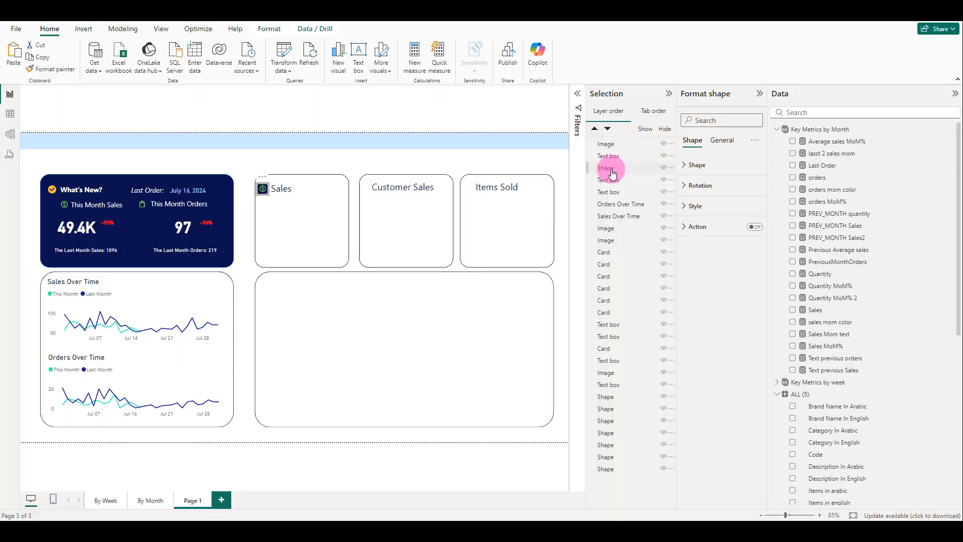
key("ctrl+c")
key("ctrl+v")
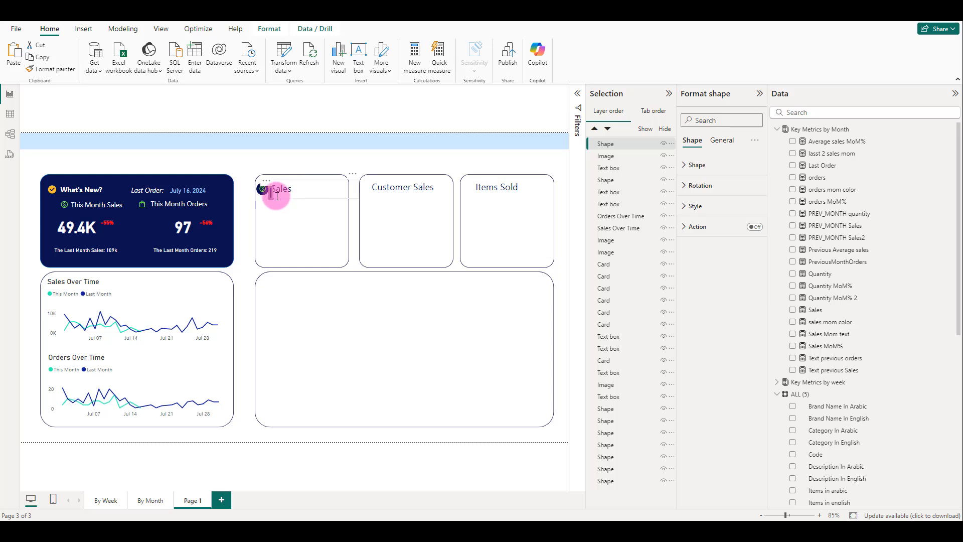
left_click(250, 165)
left_click_drag(269, 198, 372, 194)
left_click(426, 187)
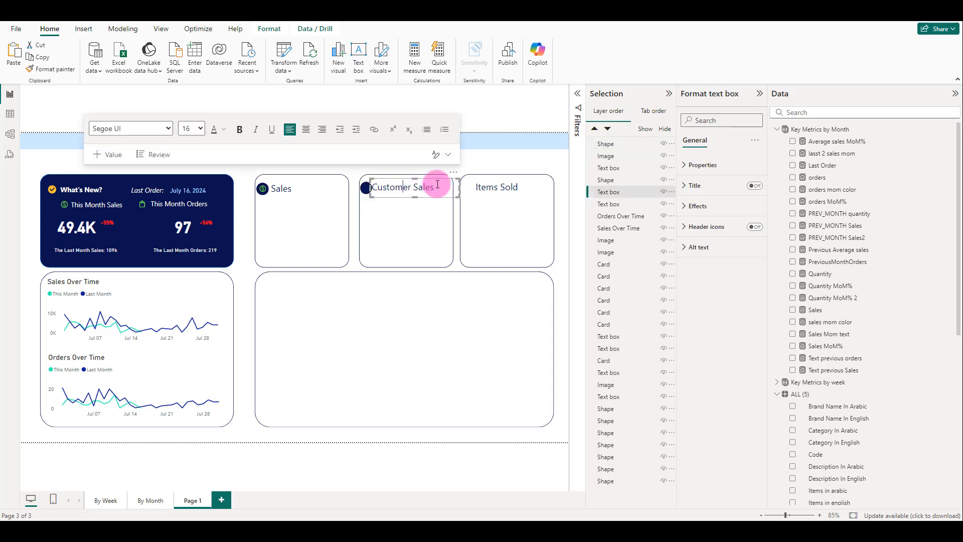
left_click_drag(439, 184, 442, 182)
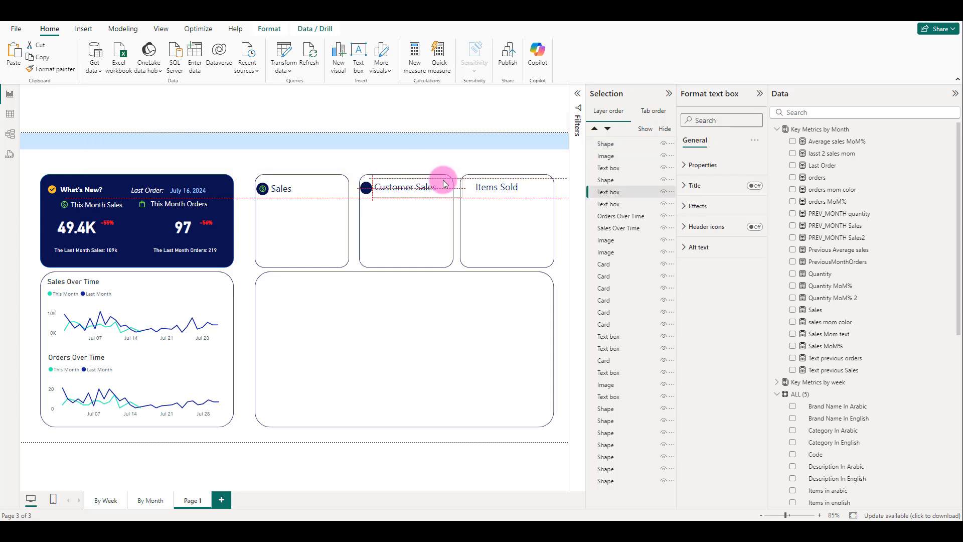
Step: Duplicate the Customer Sales circle and place the copy in front of the Items Sold label
left_click(367, 189)
left_click_drag(370, 190, 469, 196)
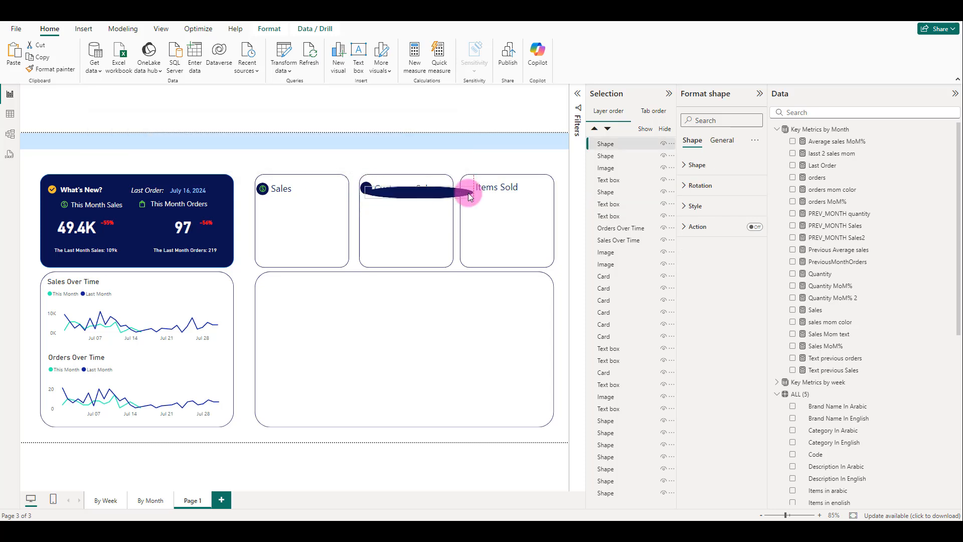
key("ctrl+z")
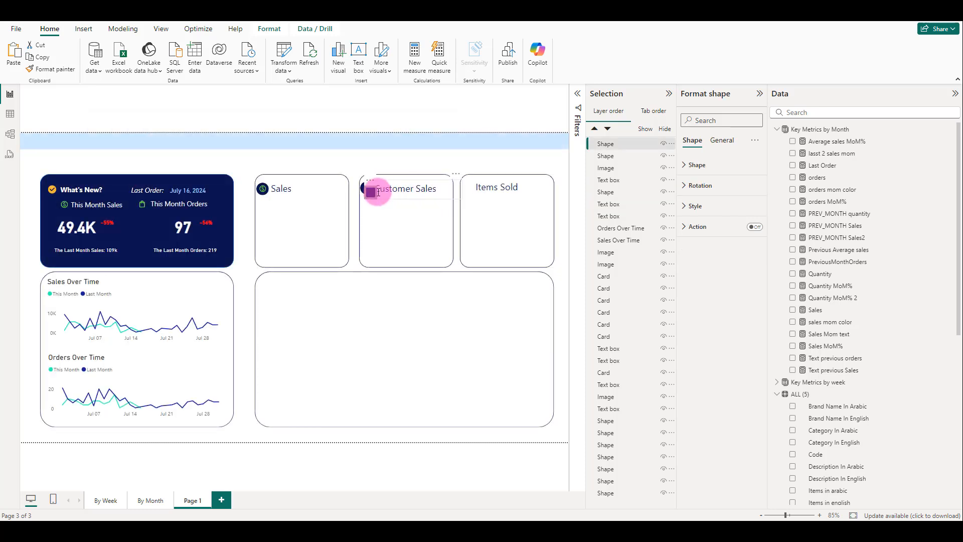
left_click_drag(370, 192, 471, 192)
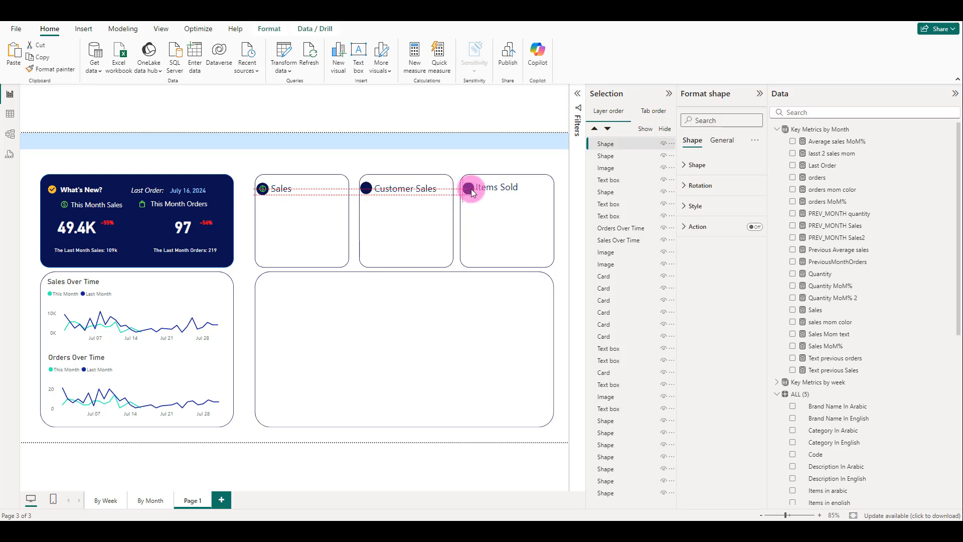
Step: Nudge the dollar icon so it sits centred on the circle beside the Sales label
left_click(266, 188)
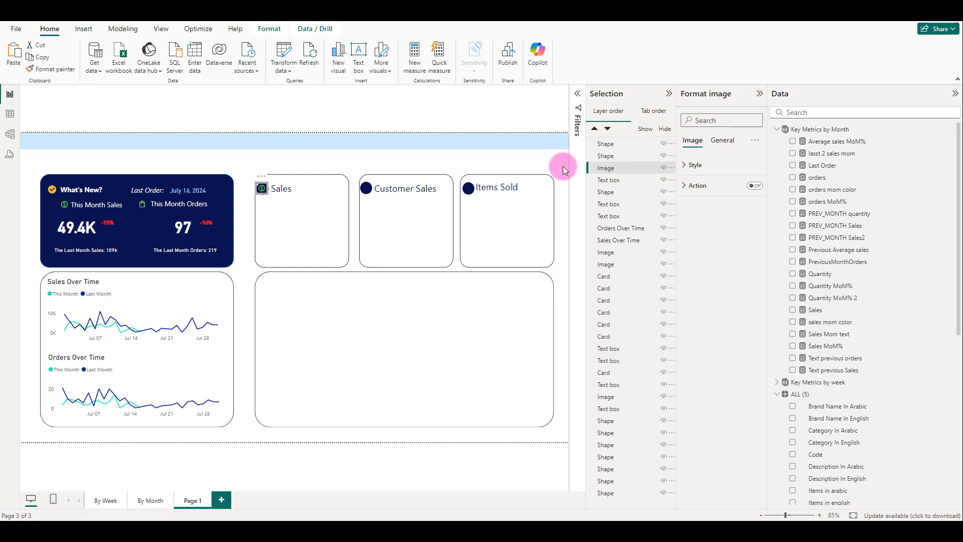
left_click(408, 155)
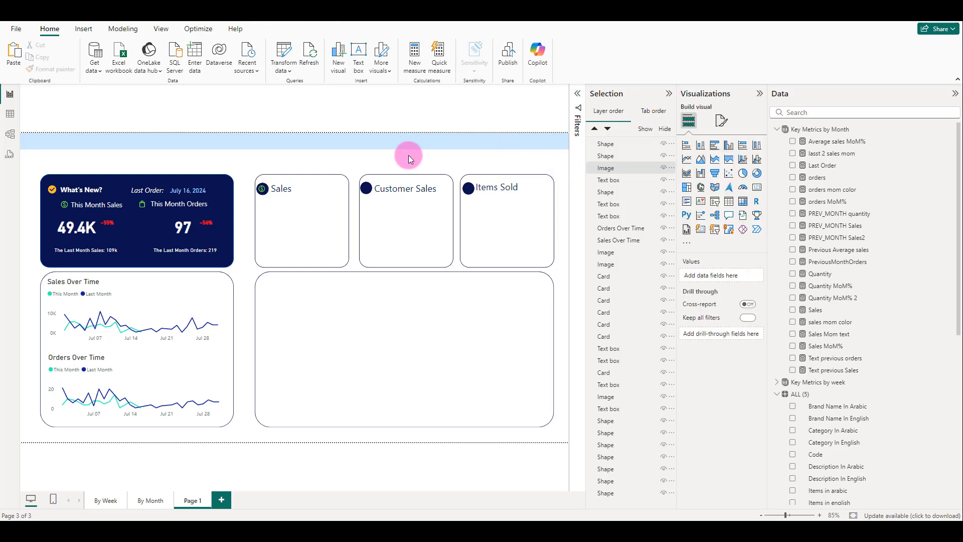
left_click(263, 190)
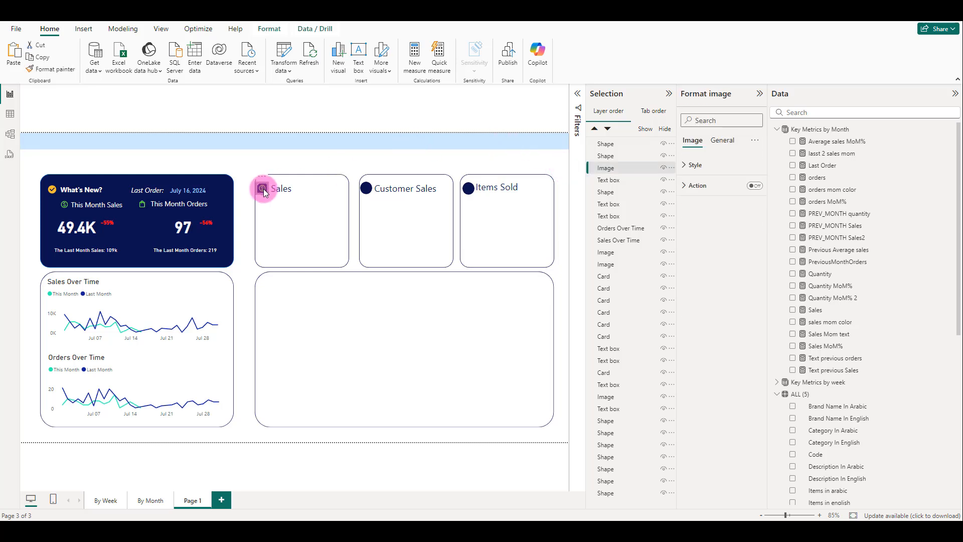
left_click(288, 146)
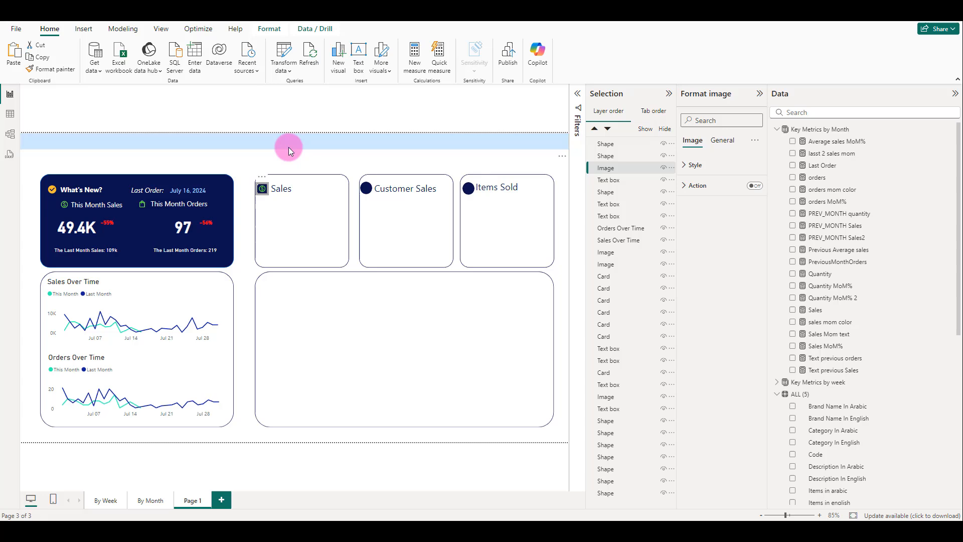
Step: Insert the green money bag icon money_bag_24dp_75FB4C_FILL0_wght400_GRAD0_opsz24.png from the Icons folder as an image
left_click(80, 31)
left_click(368, 55)
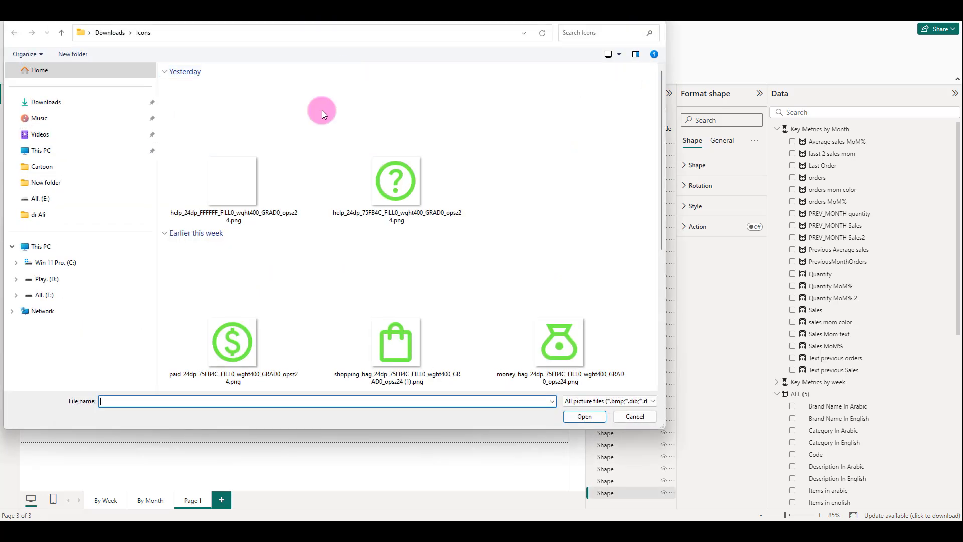
scroll(321, 110, "down", 3)
left_click(560, 190)
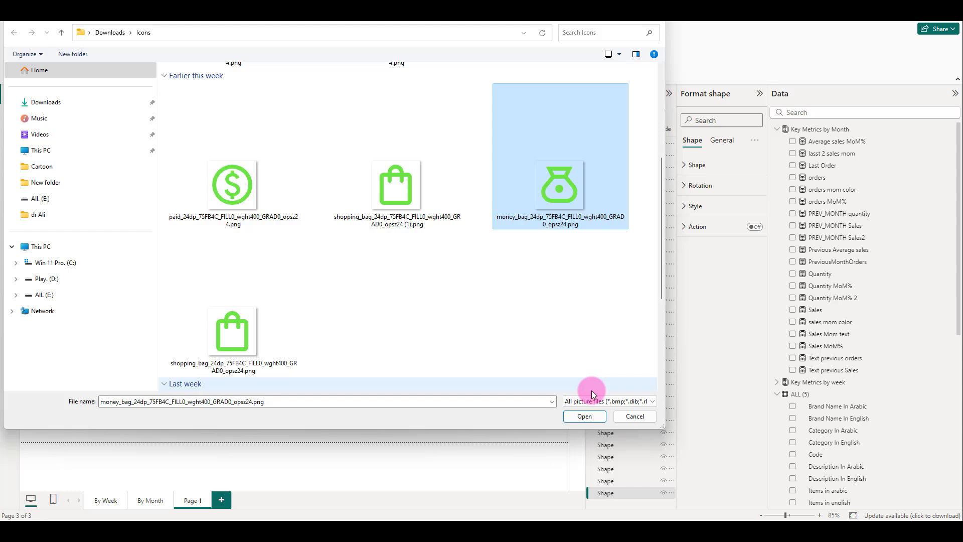
left_click(584, 416)
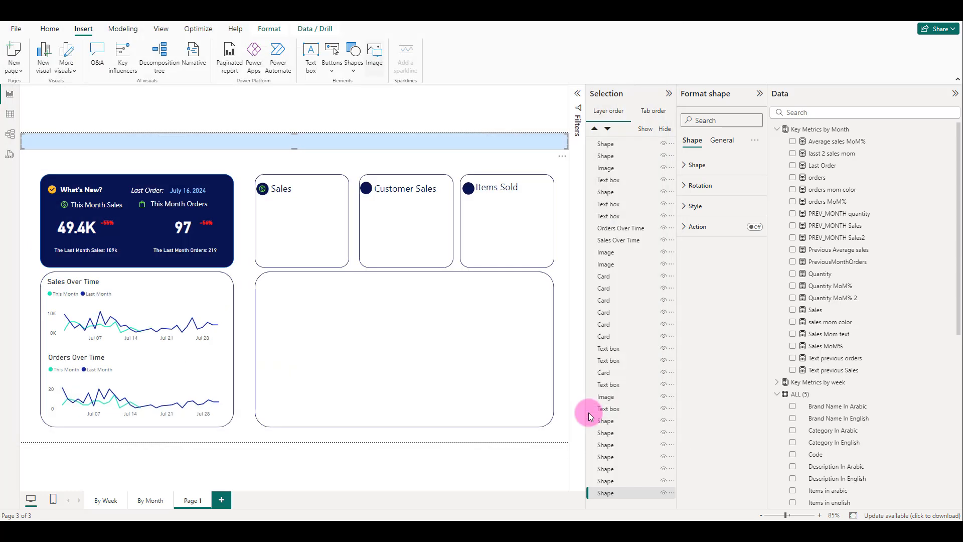
Step: Resize the money bag icon to a height and width of 30 and place it on the Customer Sales circle
left_click(722, 140)
left_click(702, 164)
type("30")
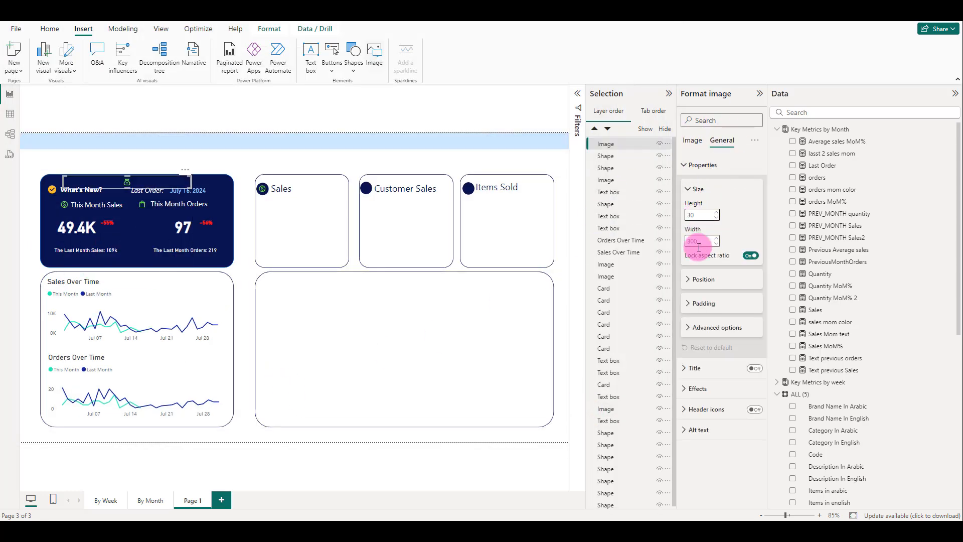
double_click(696, 241)
type("30")
left_click(106, 158)
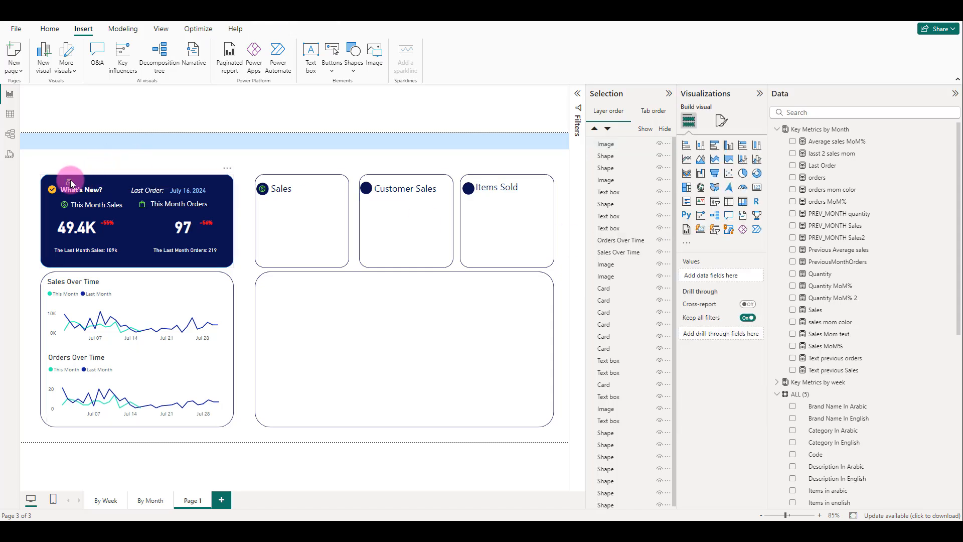
left_click_drag(80, 180, 368, 191)
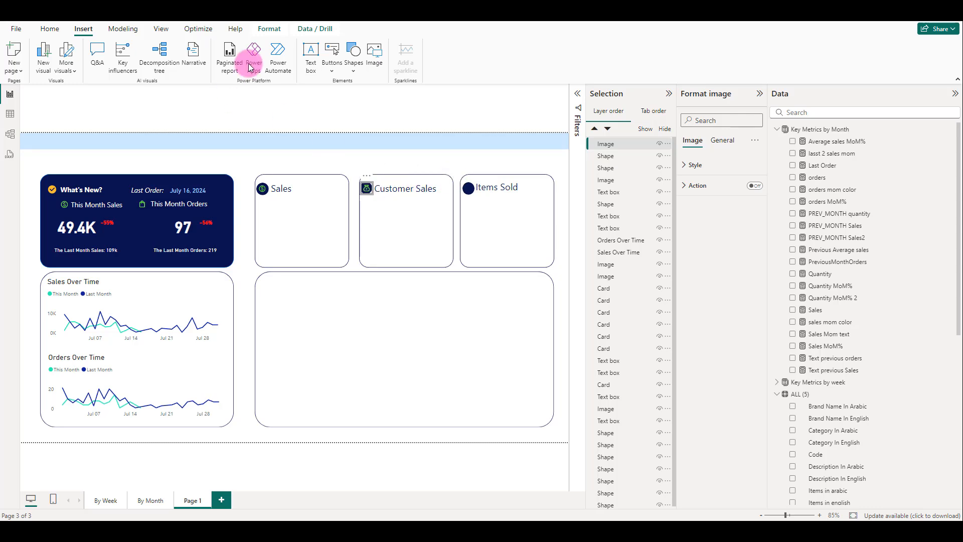
Step: Insert the green shopping bag icon shopping_bag_24dp_75FB4C_FILL0_wght400_GRAD0_opsz24 (1).png from the Icons folder as an image
left_click(372, 56)
left_click(419, 326)
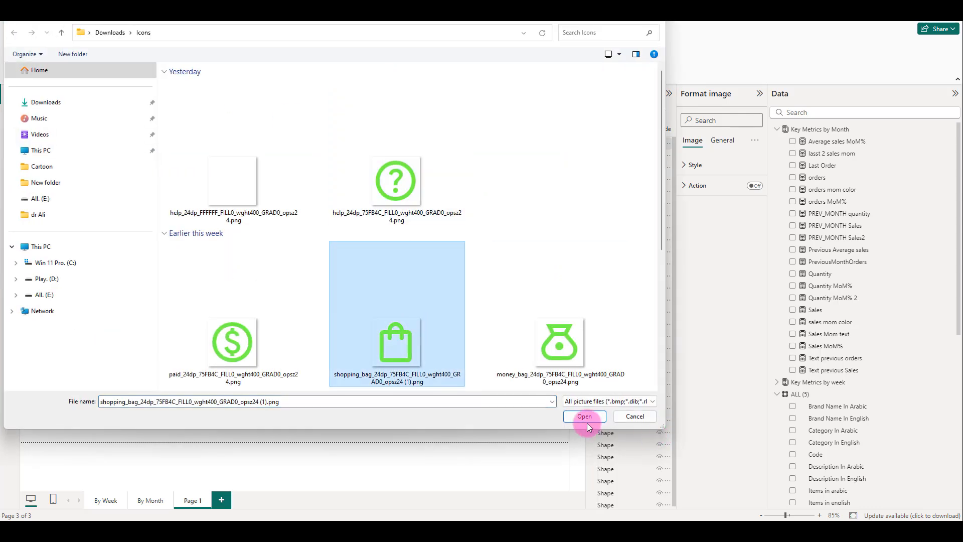
left_click(584, 417)
Step: Resize the shopping bag icon to a height and width of 30 and place it on the Items Sold circle
left_click(695, 165)
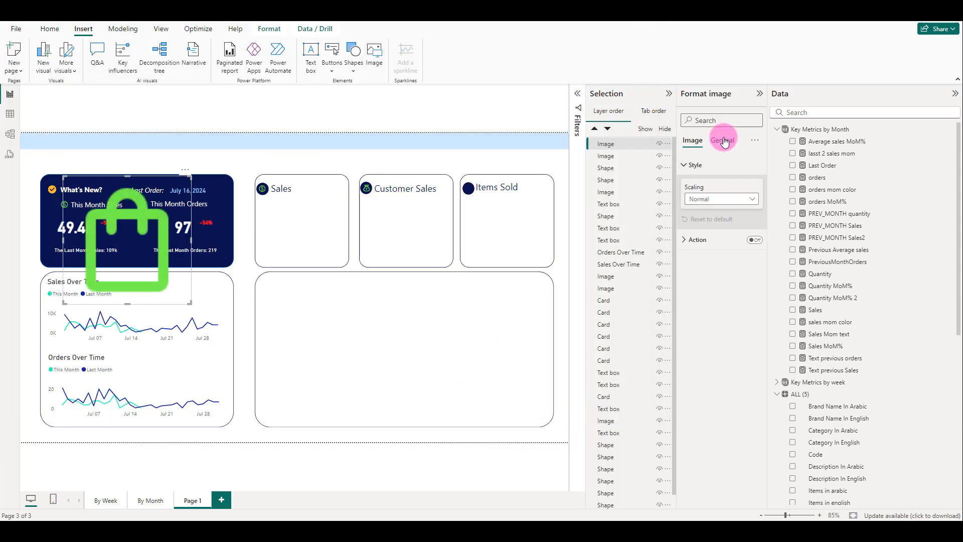
left_click(723, 140)
left_click(707, 165)
double_click(697, 214)
type("30")
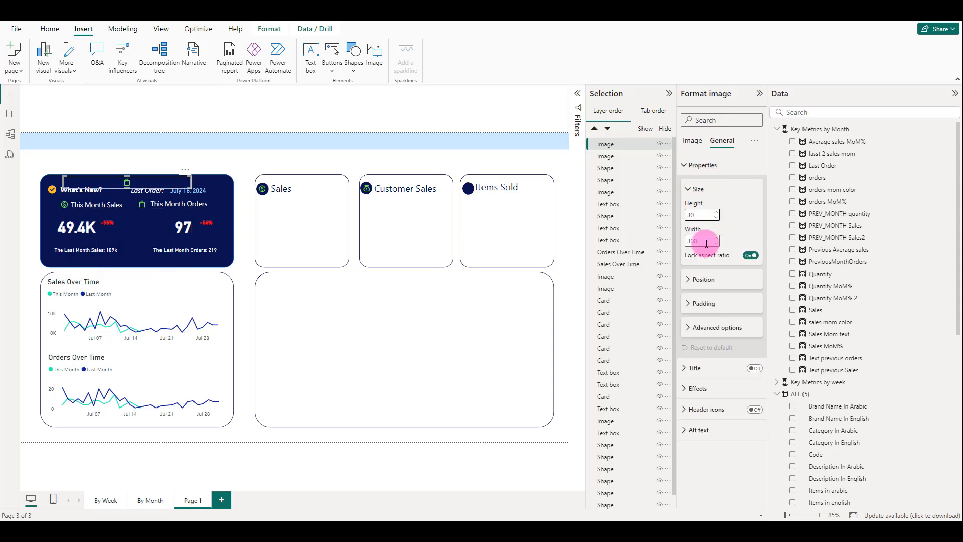
type("30")
left_click(122, 165)
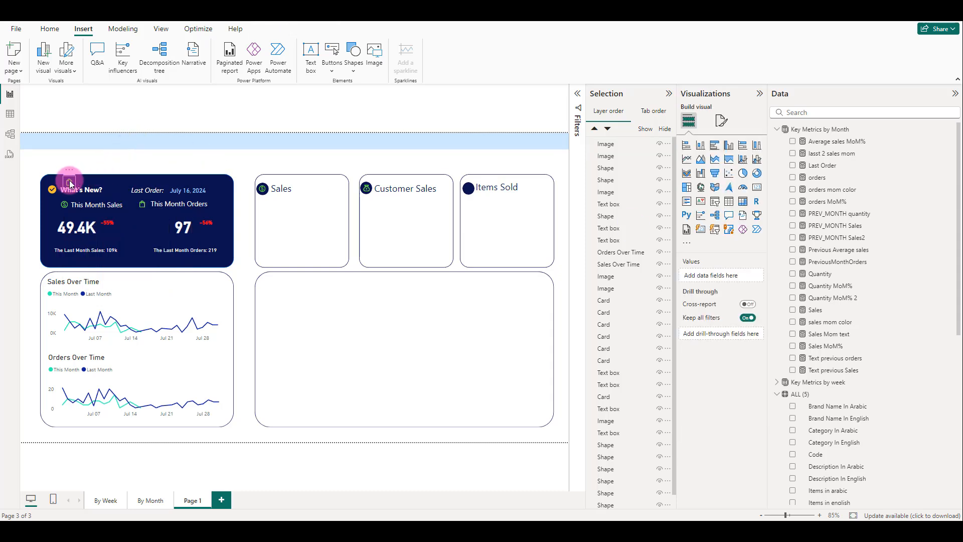
left_click_drag(71, 186, 471, 190)
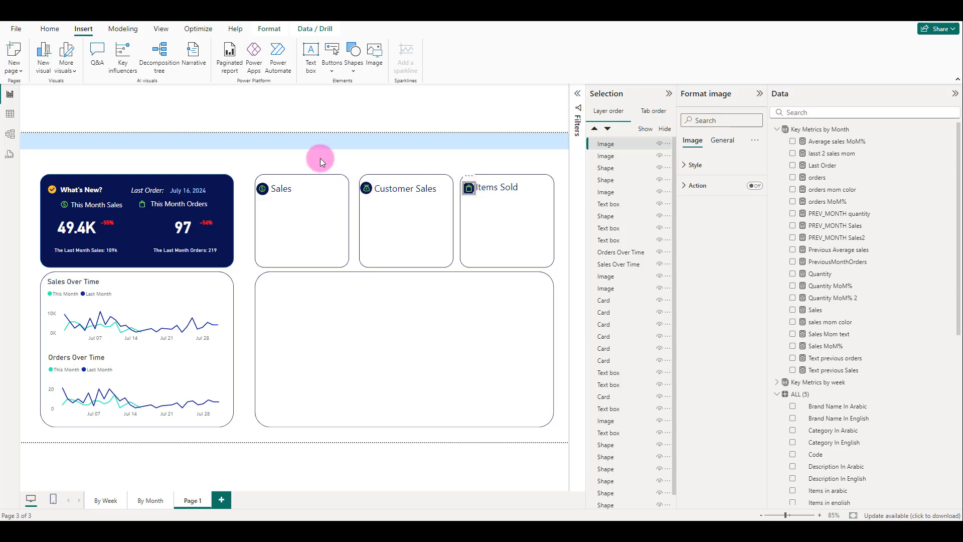
Step: Duplicate the This Month Sales value card from the "What's New?" card and place the copy inside the Sales card
left_click(81, 232)
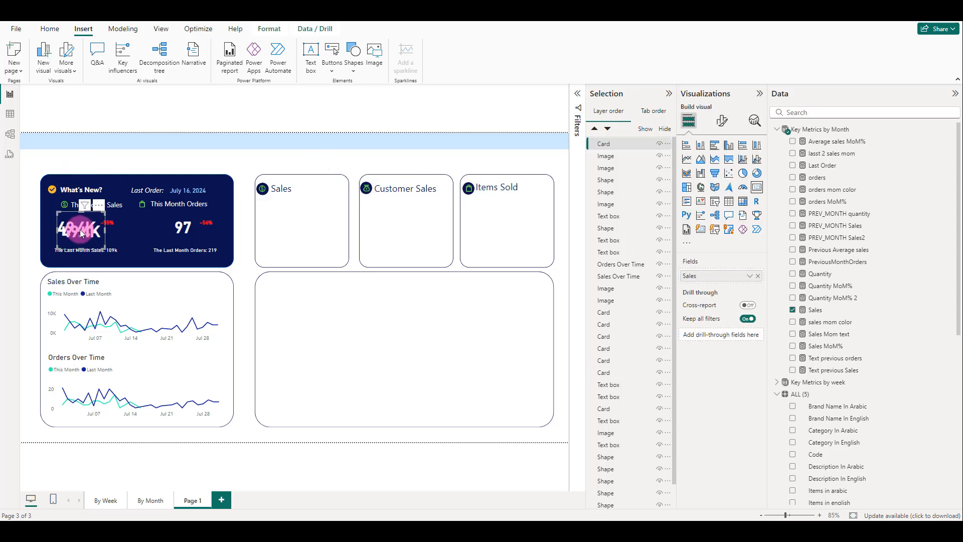
left_click_drag(81, 233, 304, 216)
Step: Format the copied card's callout value as dark blue, non-bold, size 35, and widen the card to fit the value
left_click(723, 120)
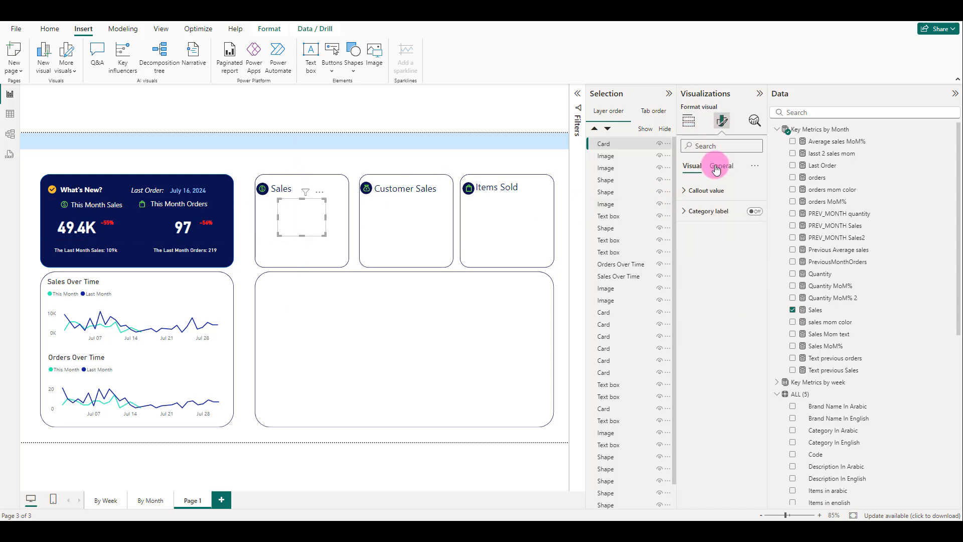
left_click(727, 190)
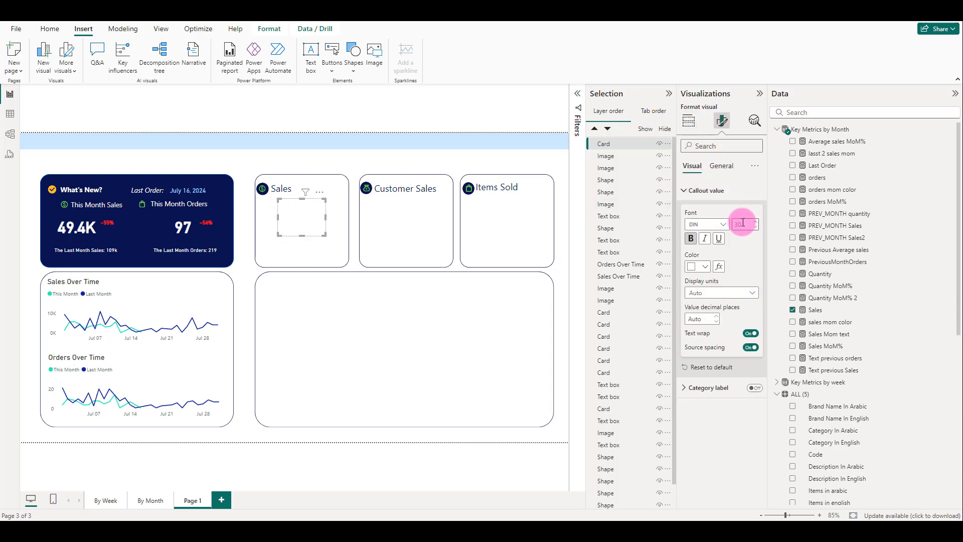
left_click(700, 266)
left_click(698, 418)
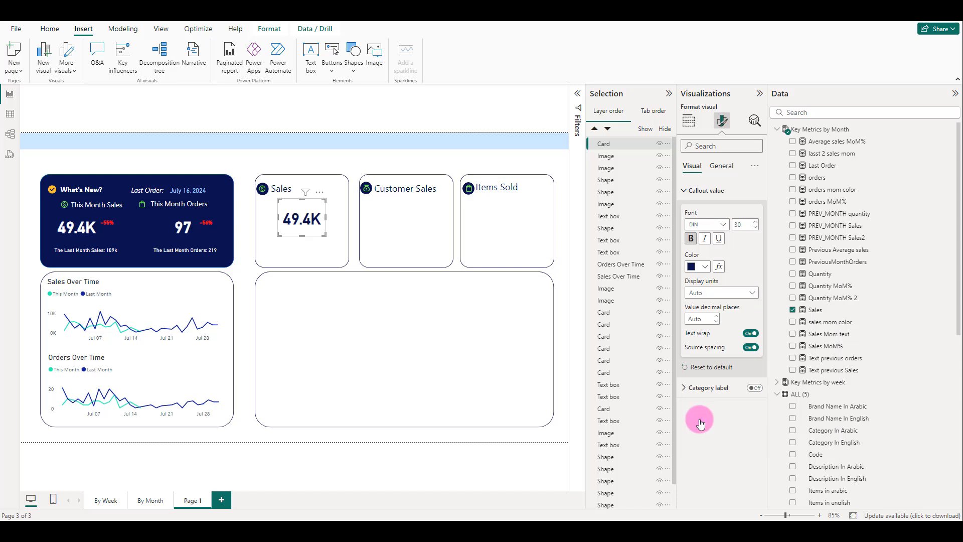
left_click(746, 224)
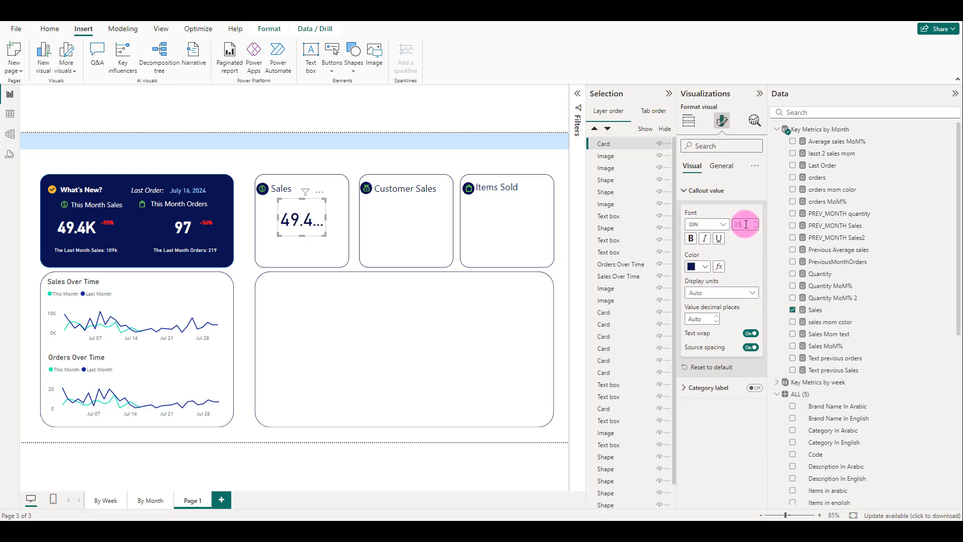
mouse_move(326, 217)
left_mouse_down()
mouse_move(338, 216)
mouse_move(324, 206)
left_mouse_up()
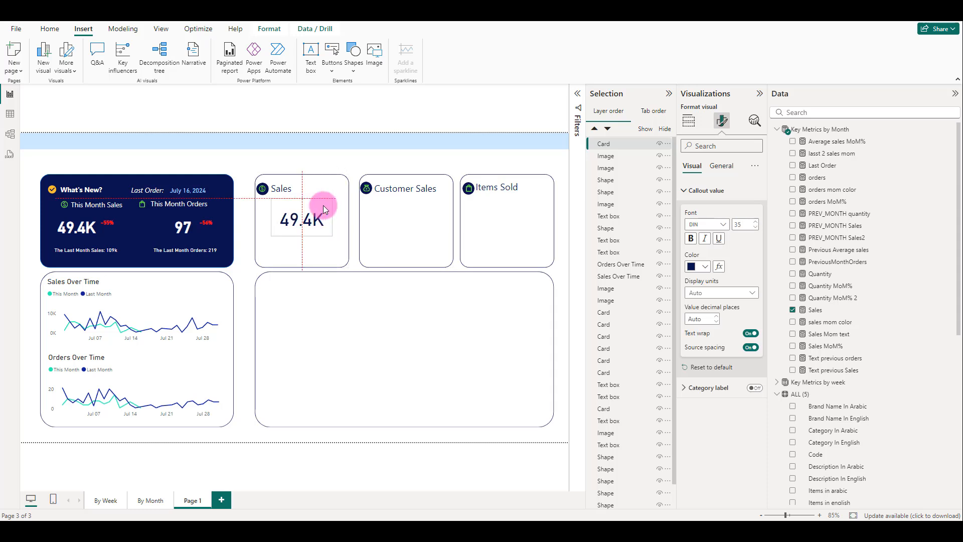
Step: Replace the Sales field in the copied card with the PREV_MONTH Sales measure and widen the card to fit
left_click(689, 121)
left_click(758, 275)
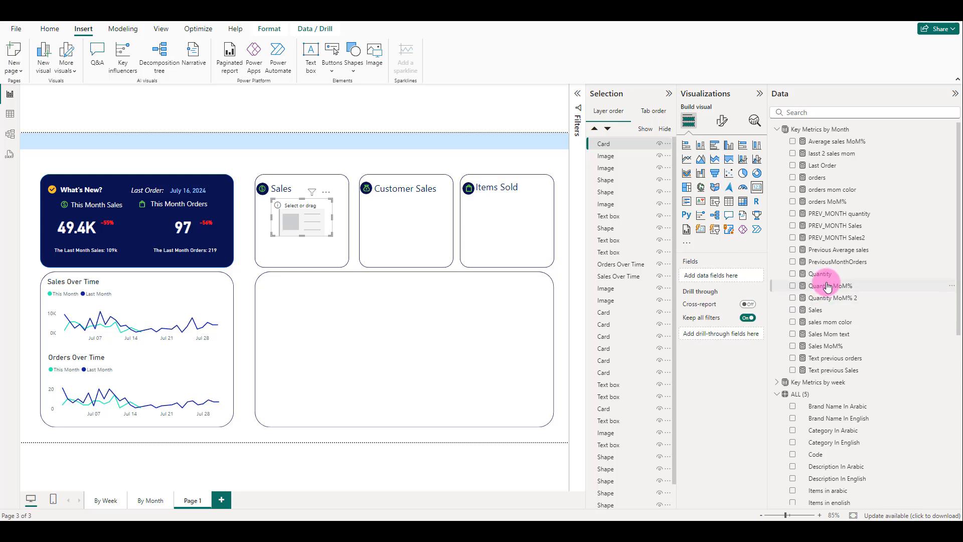
left_click(834, 226)
left_click_drag(834, 225, 743, 276)
mouse_move(332, 217)
left_mouse_down()
mouse_move(342, 220)
mouse_move(334, 209)
left_mouse_up()
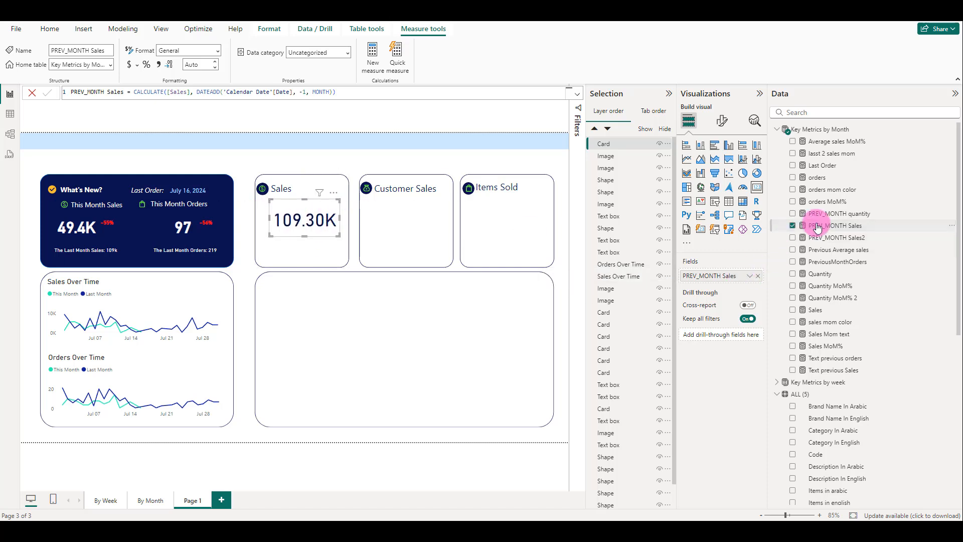
Step: Set the PREV_MONTH Sales measure to 1 decimal place
left_click(200, 67)
type("1")
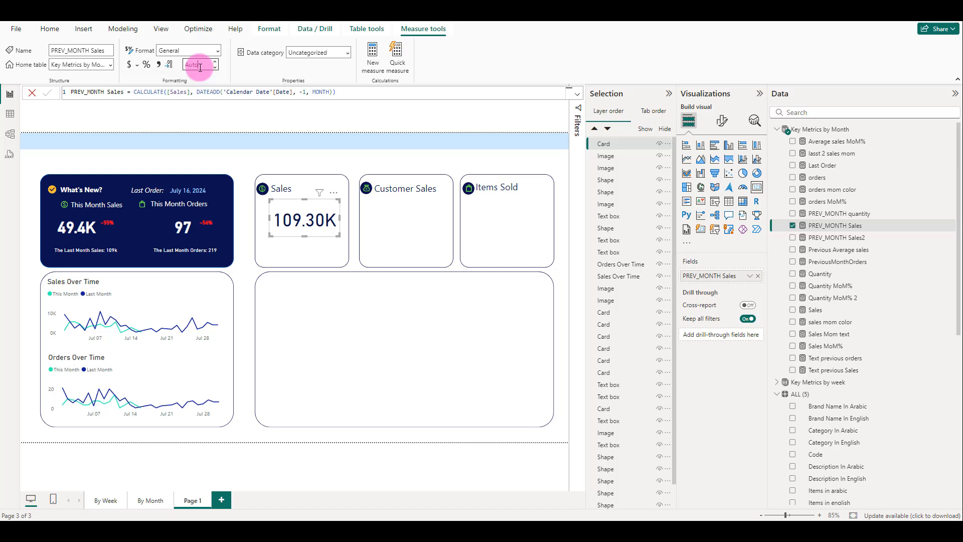
key("Return")
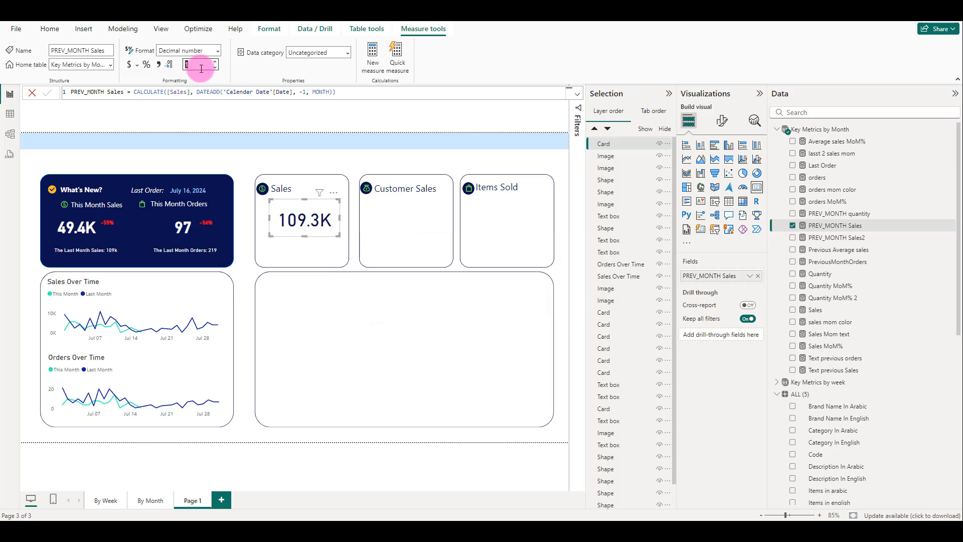
Step: Copy the Sales card's value visual and place the duplicate inside the Customer Sales card
left_click(317, 209)
key("ctrl+c")
key("ctrl+v")
left_click_drag(317, 209, 421, 207)
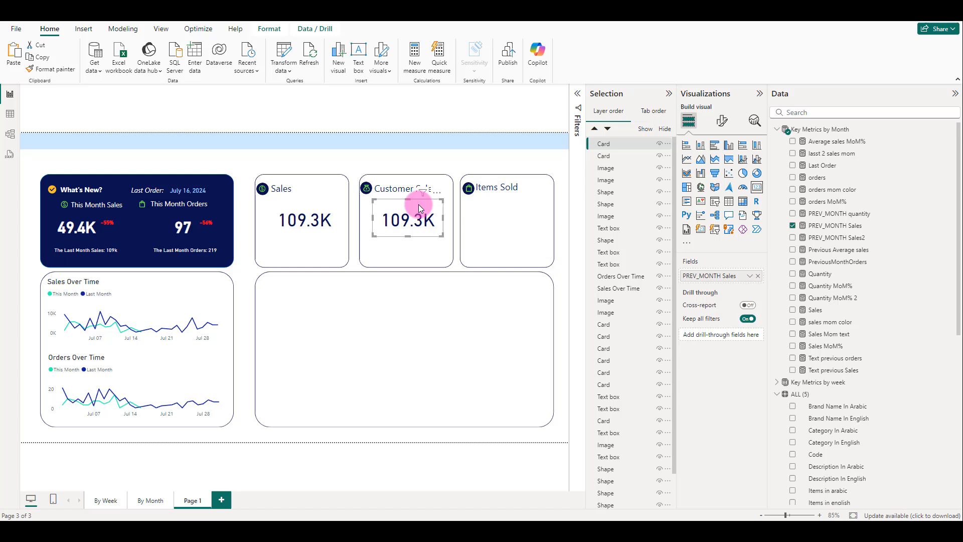
Step: Replace the Customer Sales value's field with the Previous Average sales measure and format that measure to 1 decimal place
left_click(759, 278)
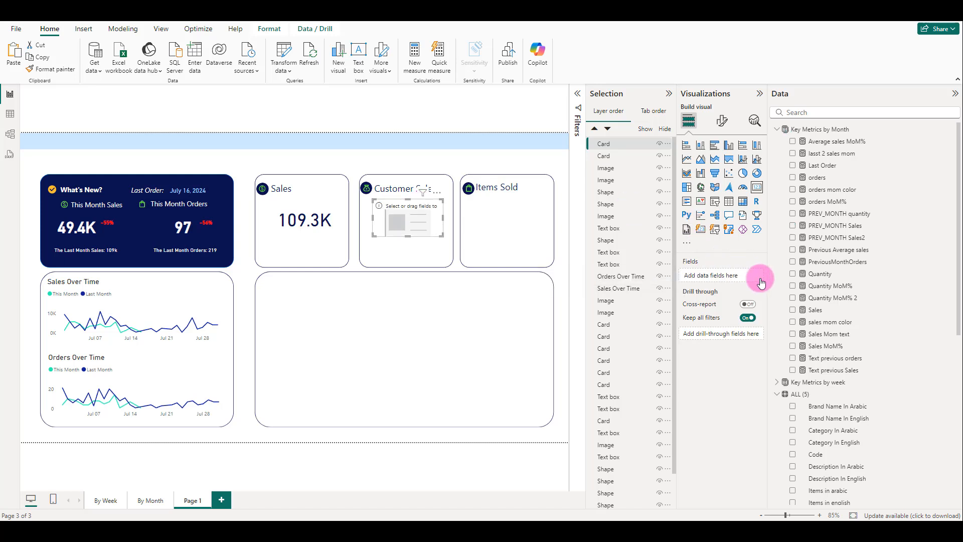
left_click(817, 250)
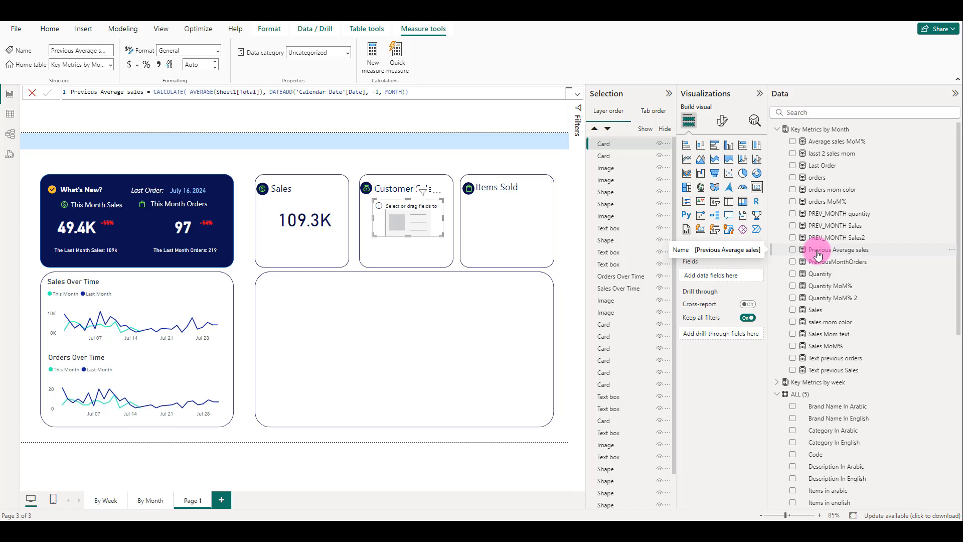
left_click_drag(818, 253, 735, 276)
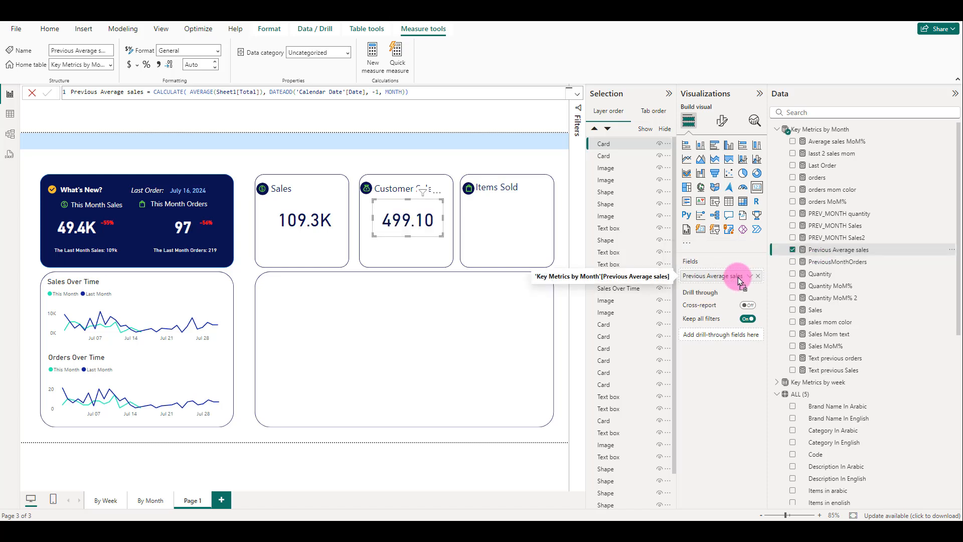
left_click(214, 61)
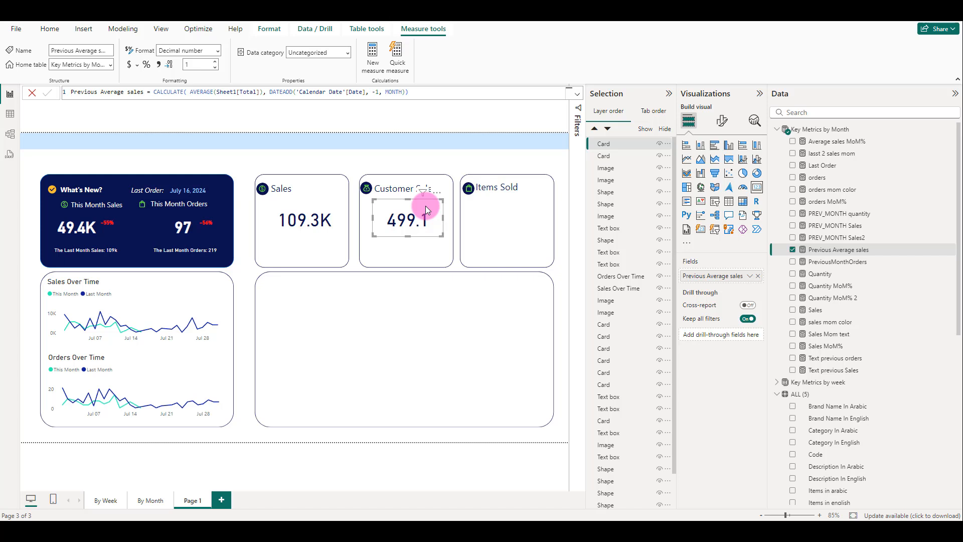
Step: Duplicate the Customer Sales value into the Items Sold card and replace its field with the PREV_MONTH quantity measure
left_click_drag(426, 210, 524, 205)
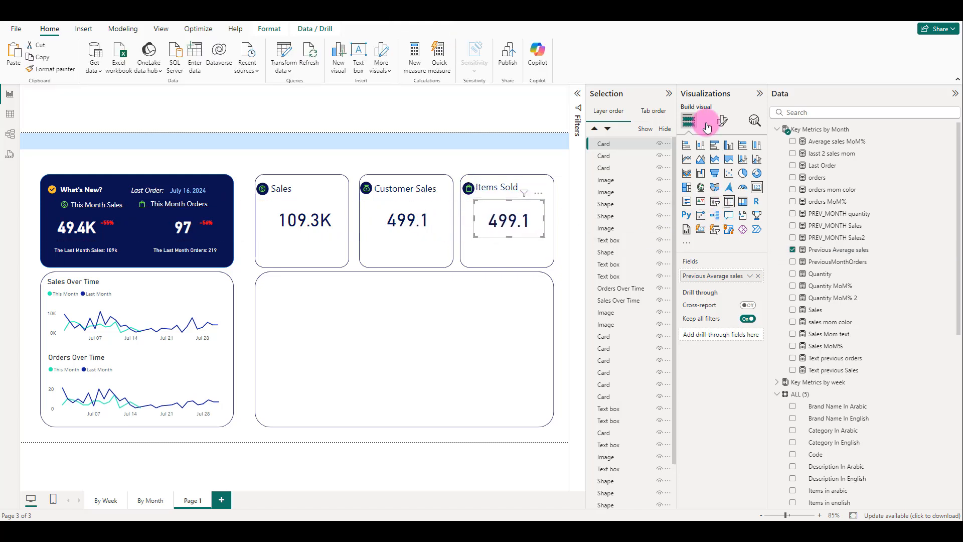
left_click(758, 276)
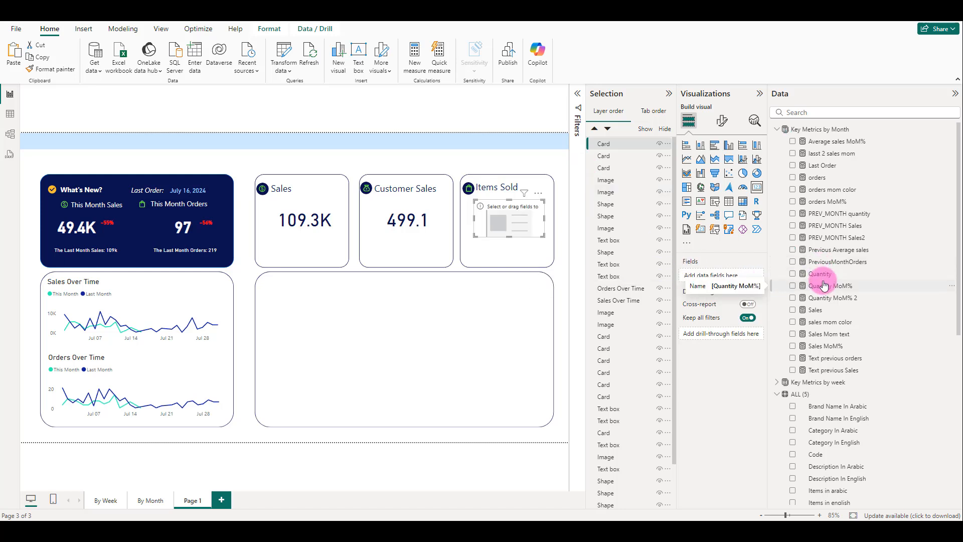
left_click(830, 263)
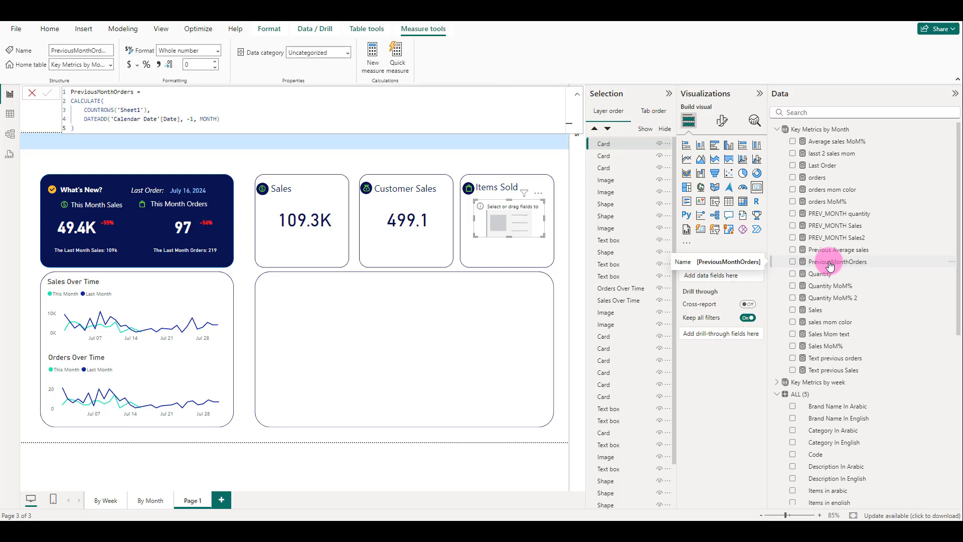
left_click(829, 273)
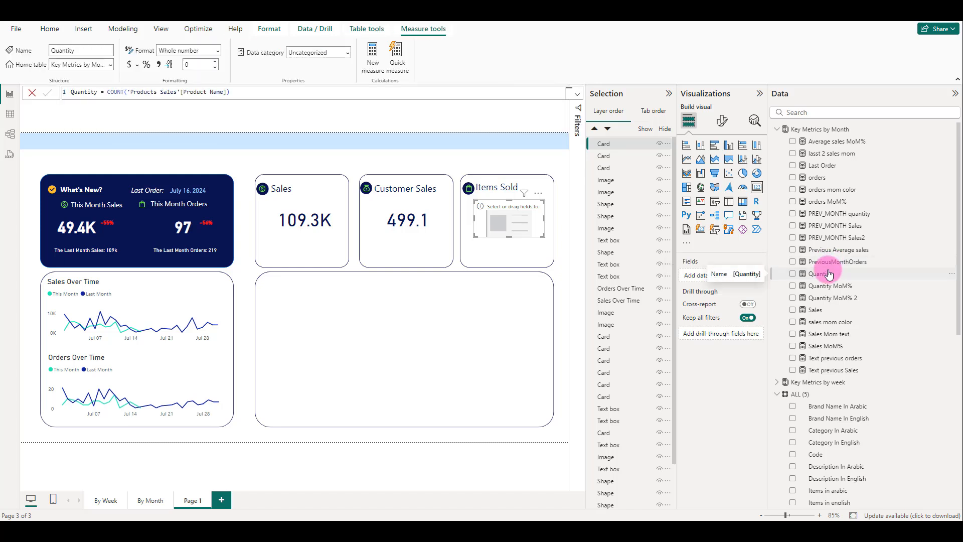
left_click(828, 214)
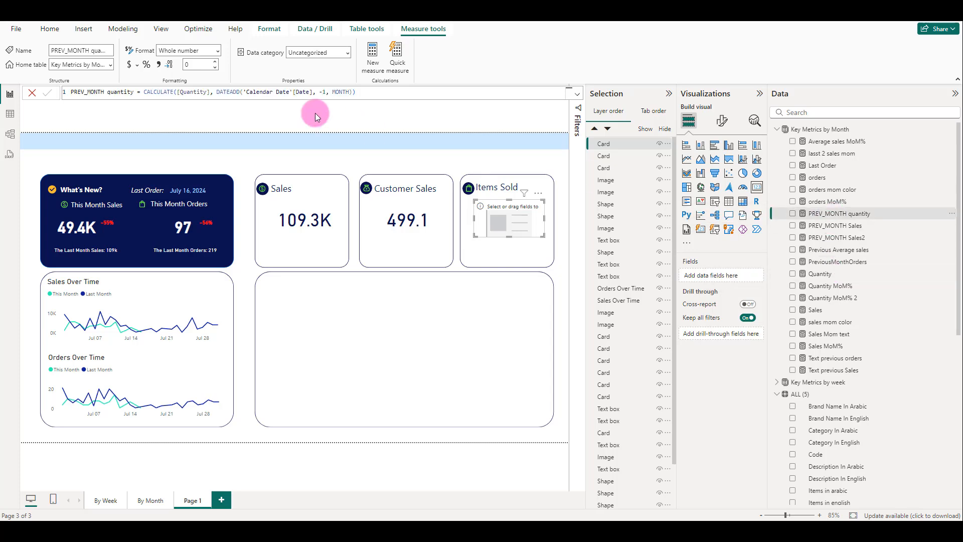
left_click_drag(833, 213, 744, 278)
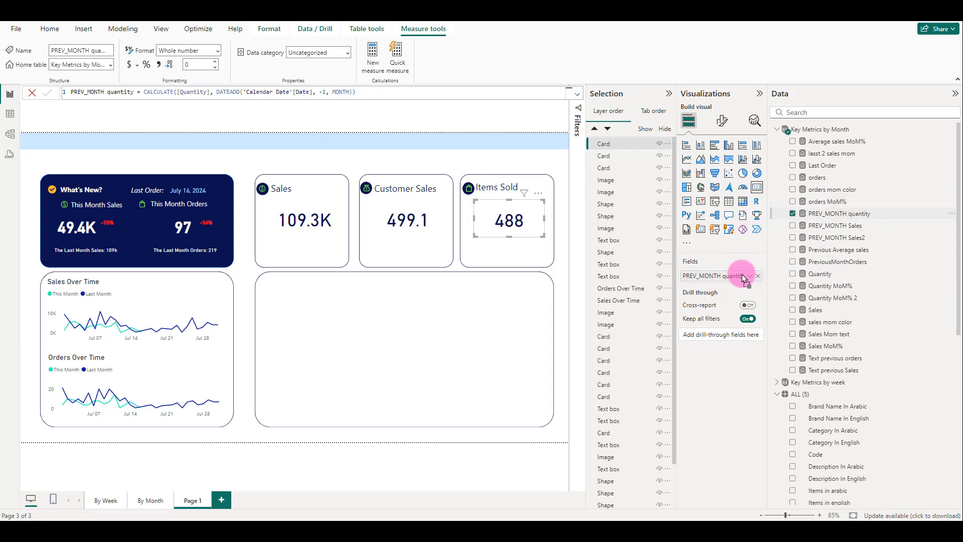
Step: Duplicate the Sales label below the value in the Sales card and change its text to "From Last Month"
left_click(344, 168)
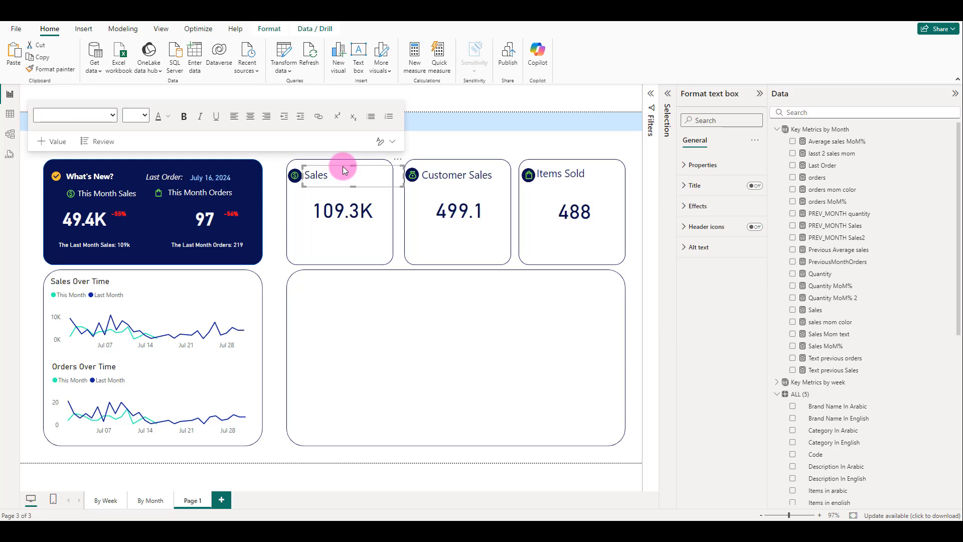
left_click_drag(342, 166, 350, 240)
left_click(334, 250)
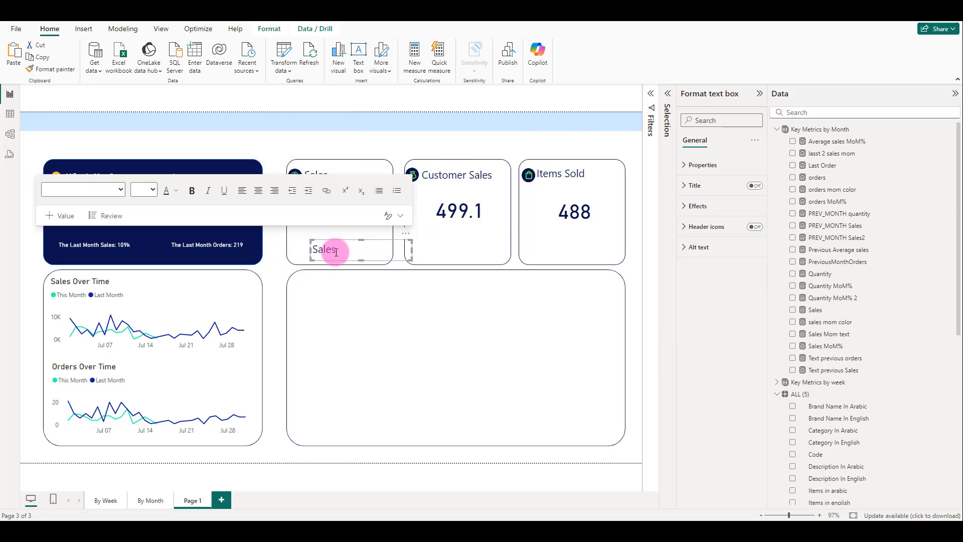
double_click(333, 250)
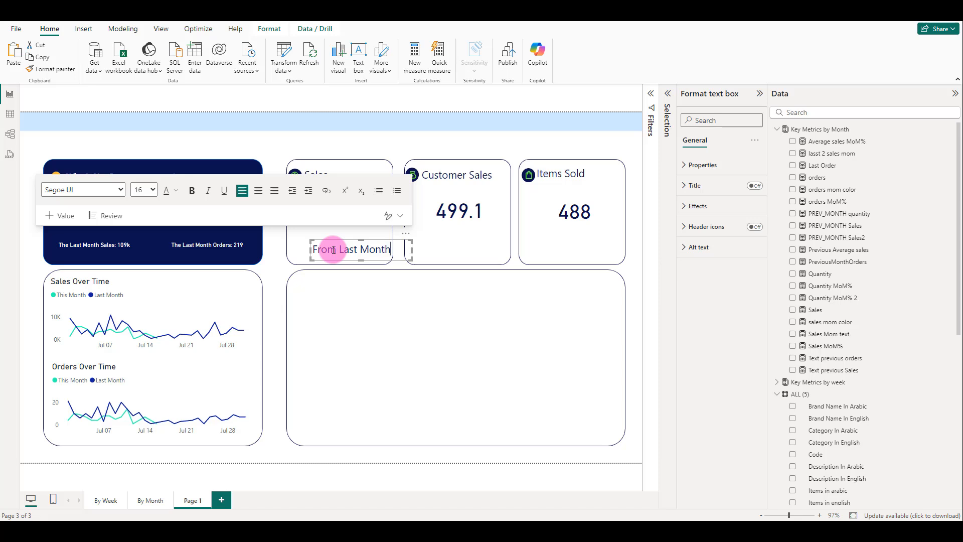
Step: Set the font size of the "From Last Month" text to 14
triple_click(333, 250)
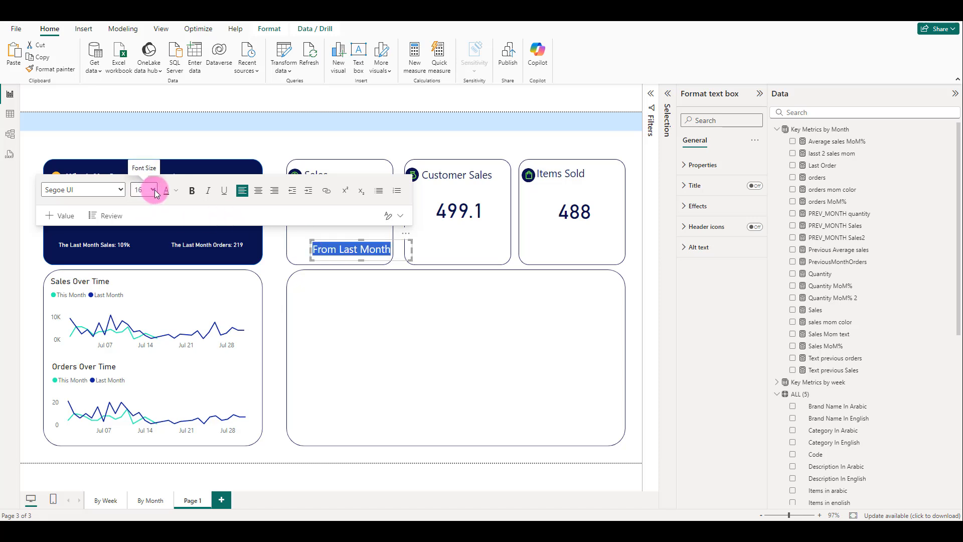
left_click(151, 190)
left_click(146, 290)
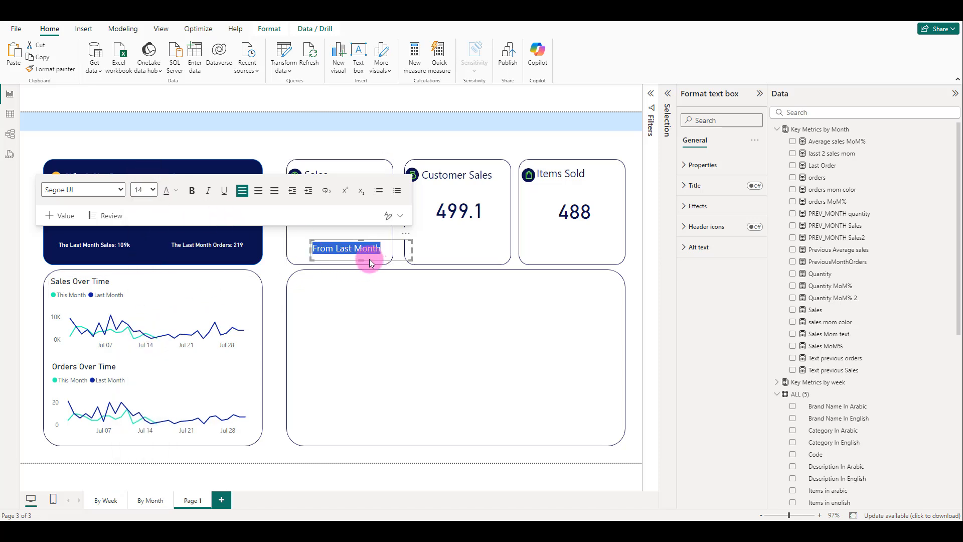
left_click(398, 230)
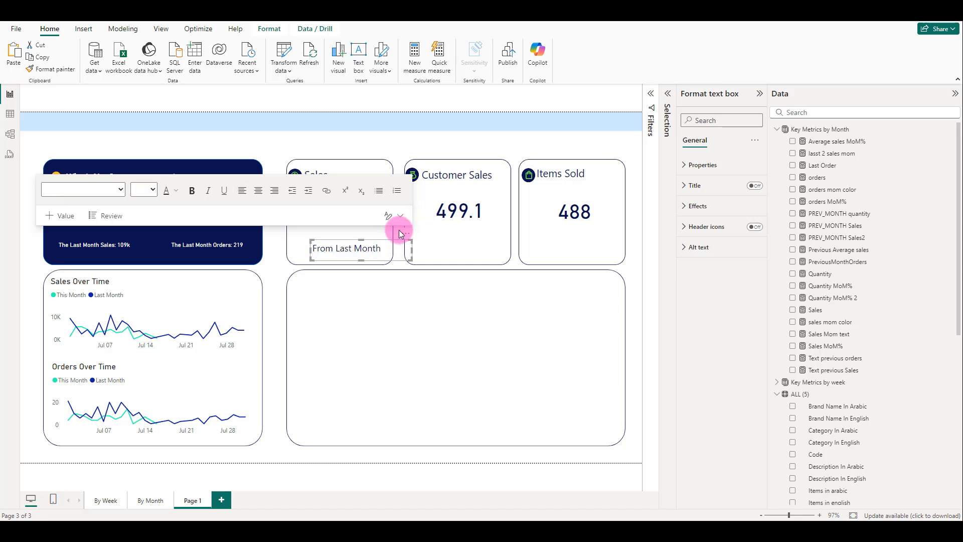
Step: Place copies of the "From Last Month" label below the values in the Customer Sales and Items Sold cards
left_click_drag(387, 246, 511, 244)
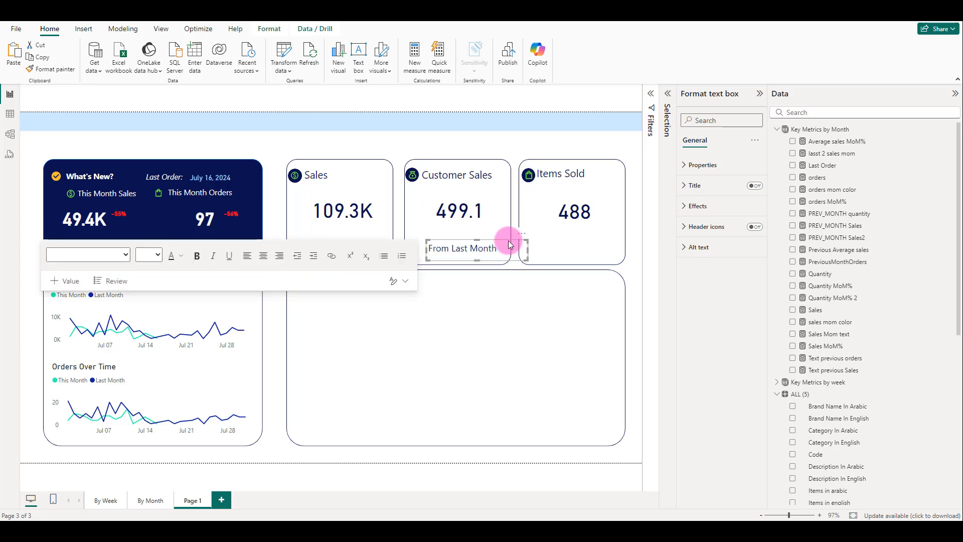
key("ctrl+v")
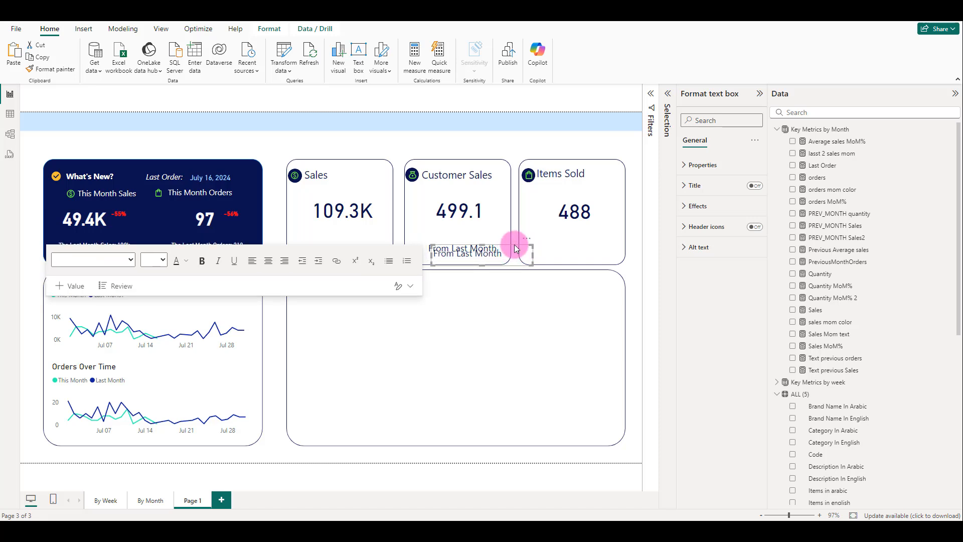
left_click_drag(517, 248, 637, 244)
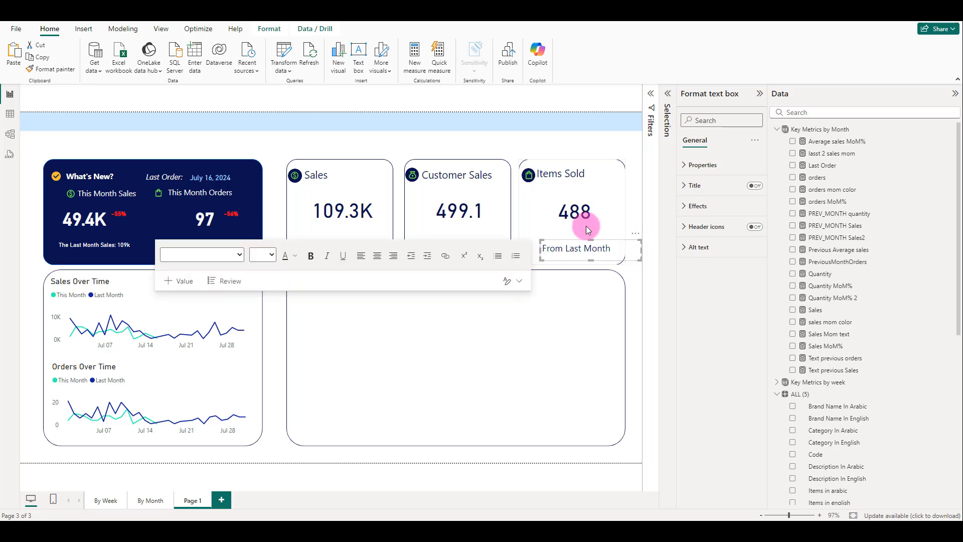
left_click(520, 145)
left_click(569, 246)
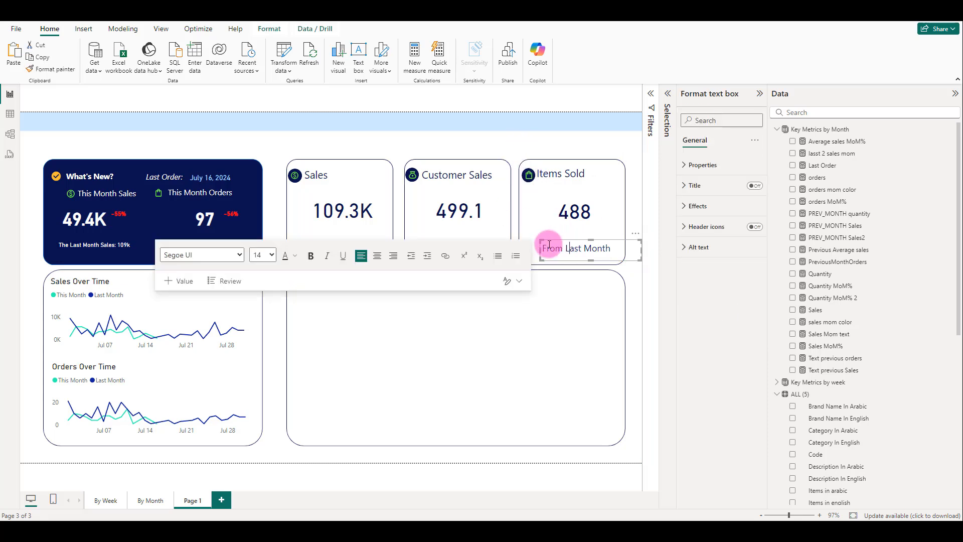
Step: Select the three "From Last Month" labels in the Sales, Customer Sales and Items Sold cards and distribute them horizontally
left_click(464, 255)
left_click(426, 200)
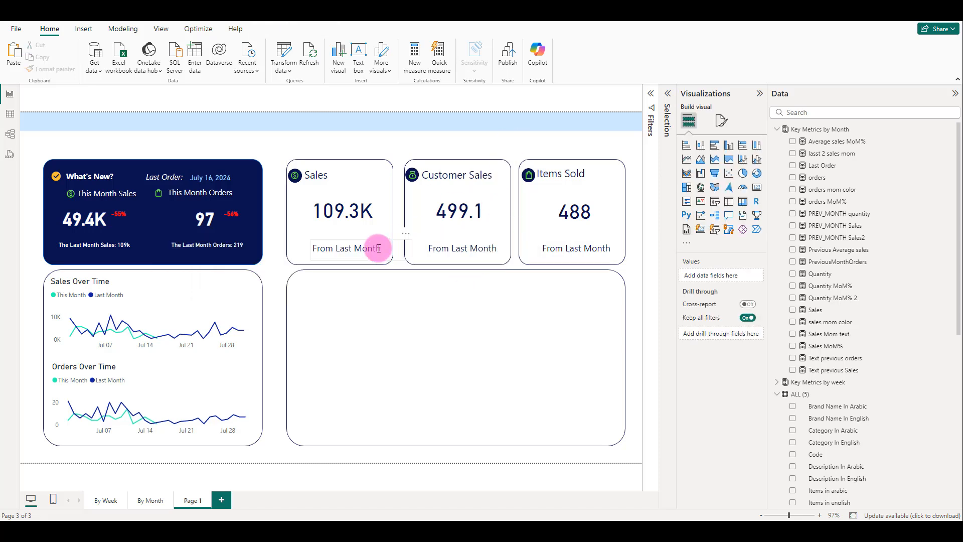
left_click(383, 248)
left_click(483, 246, "ctrl")
left_click(559, 245, "ctrl")
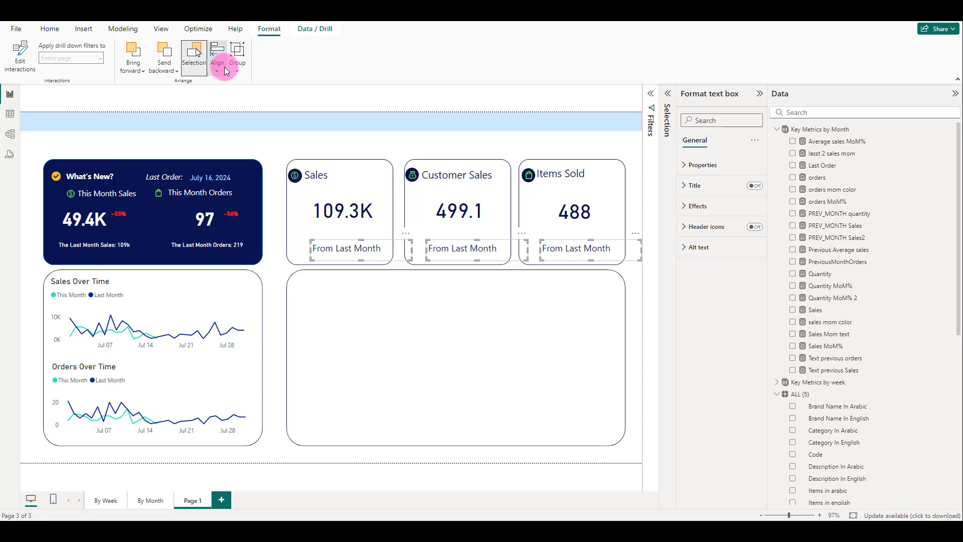
left_click(225, 68)
left_click(243, 189)
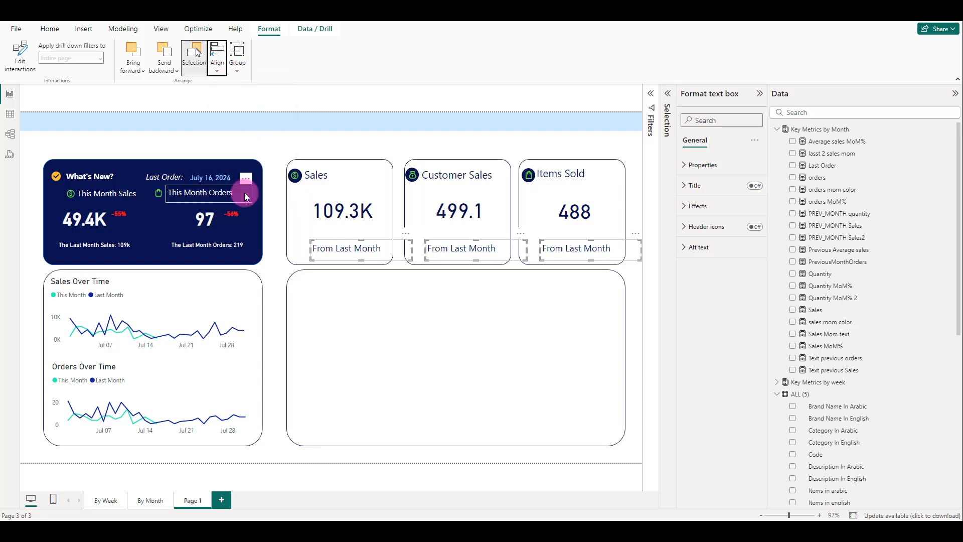
Step: Distribute the three large value cards of Sales, Customer Sales and Items Sold horizontally
left_click(349, 200)
left_click(496, 198, "ctrl")
left_click(561, 198, "ctrl")
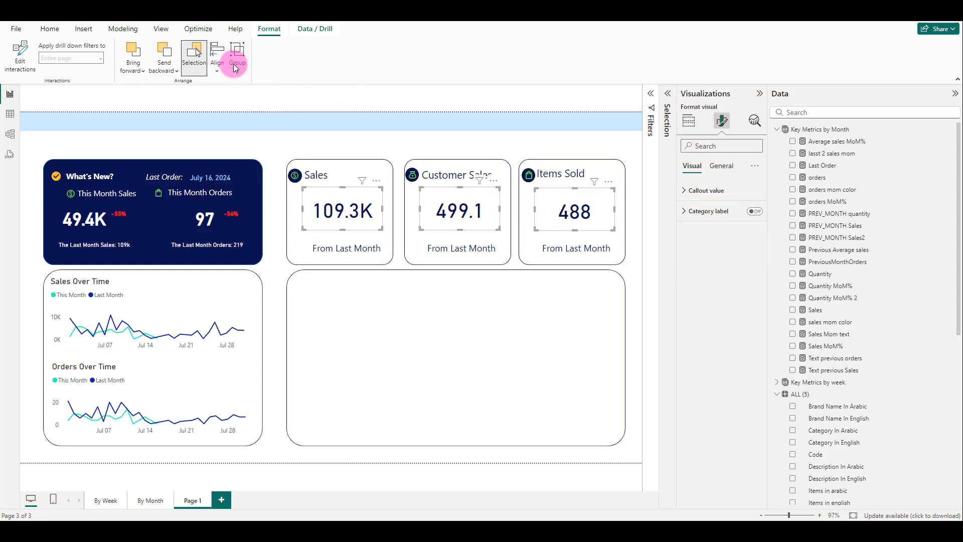
left_click(217, 64)
left_click(251, 186)
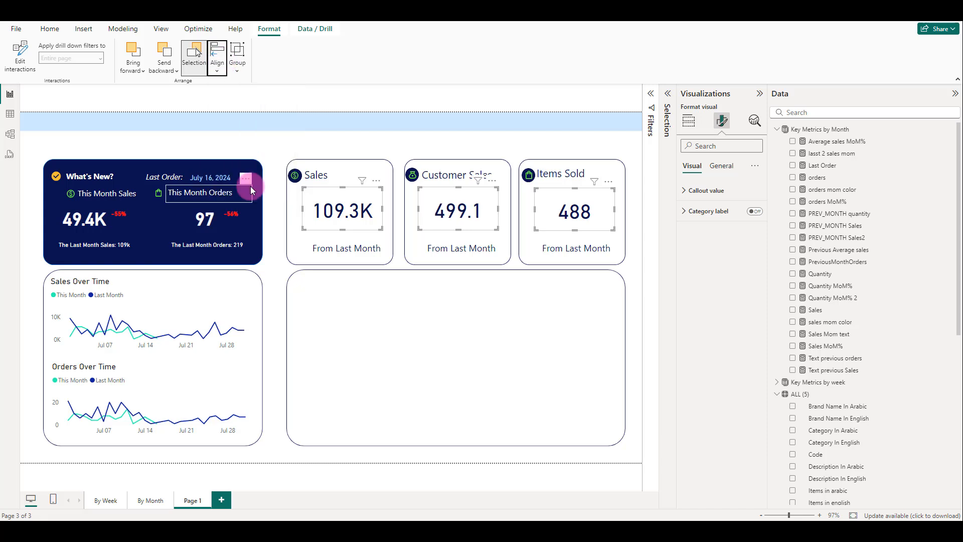
left_click(422, 146)
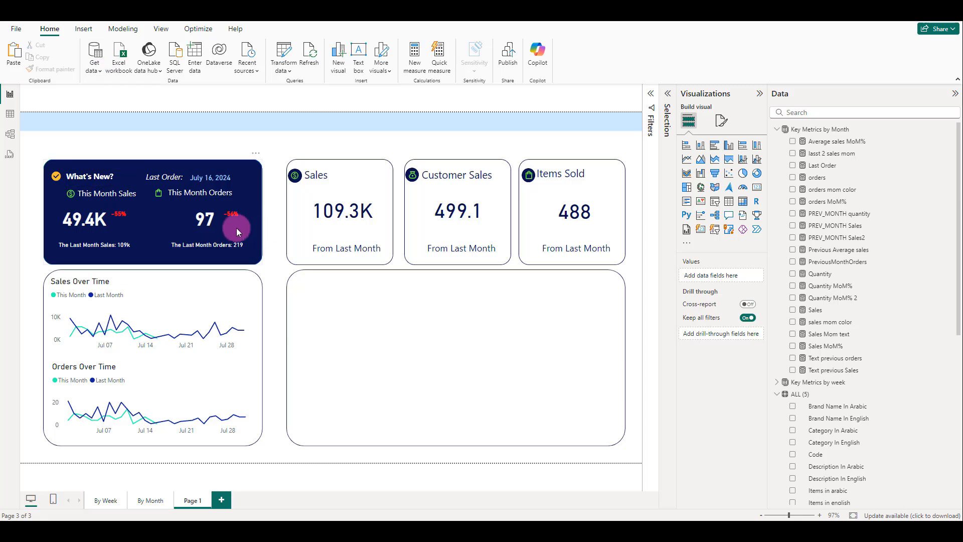
Step: Duplicate the orders value from the "What's New?" card into the Sales card's lower area and change its callout colour to dark navy
left_click(206, 206)
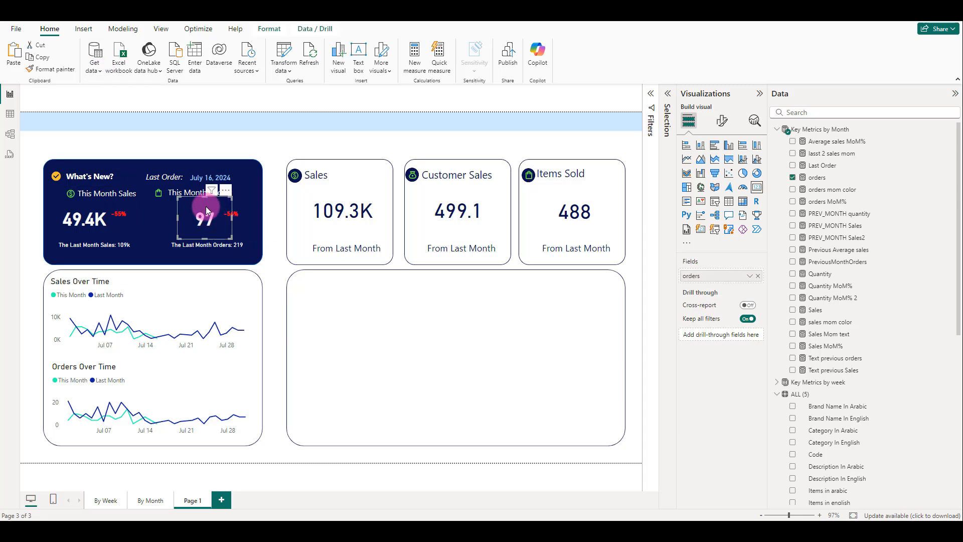
left_click_drag(206, 207, 315, 236)
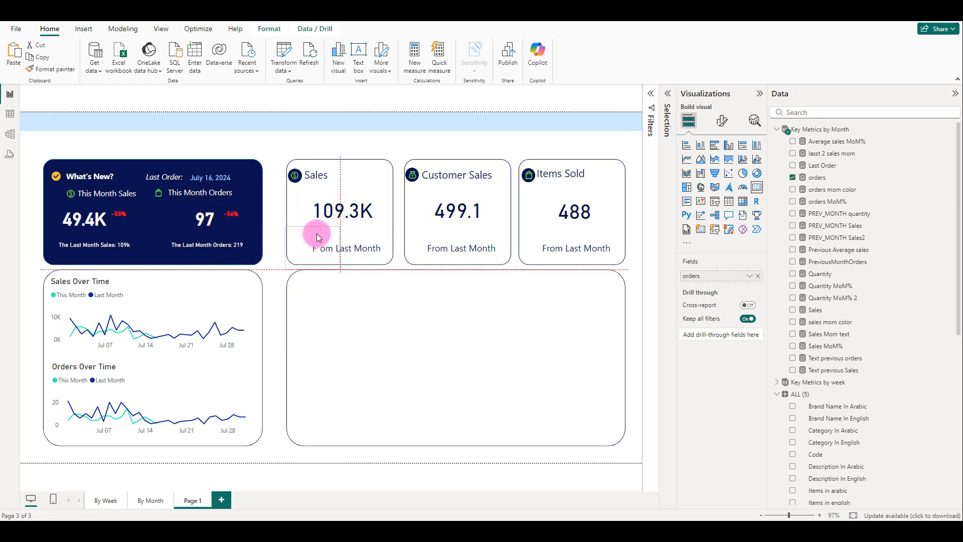
left_click(723, 120)
left_click(723, 190)
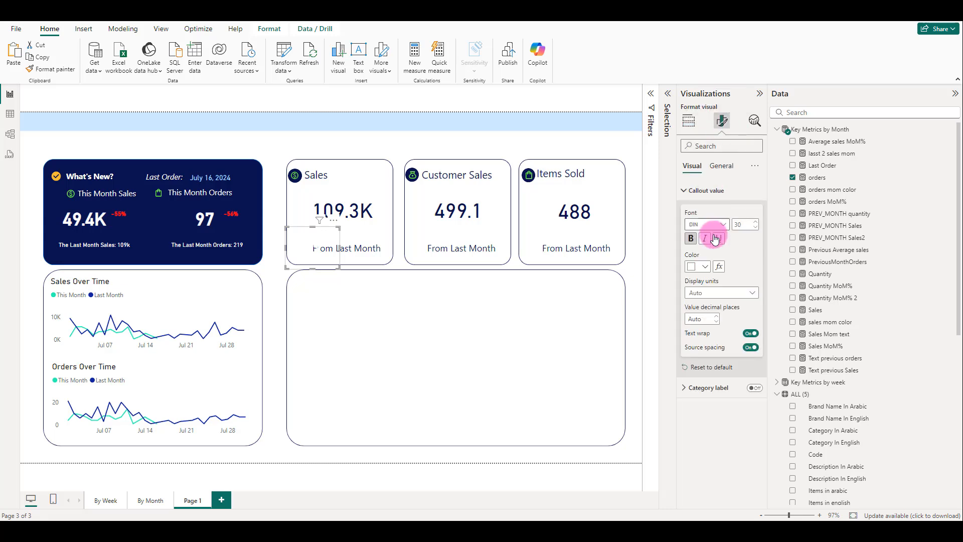
left_click(702, 267)
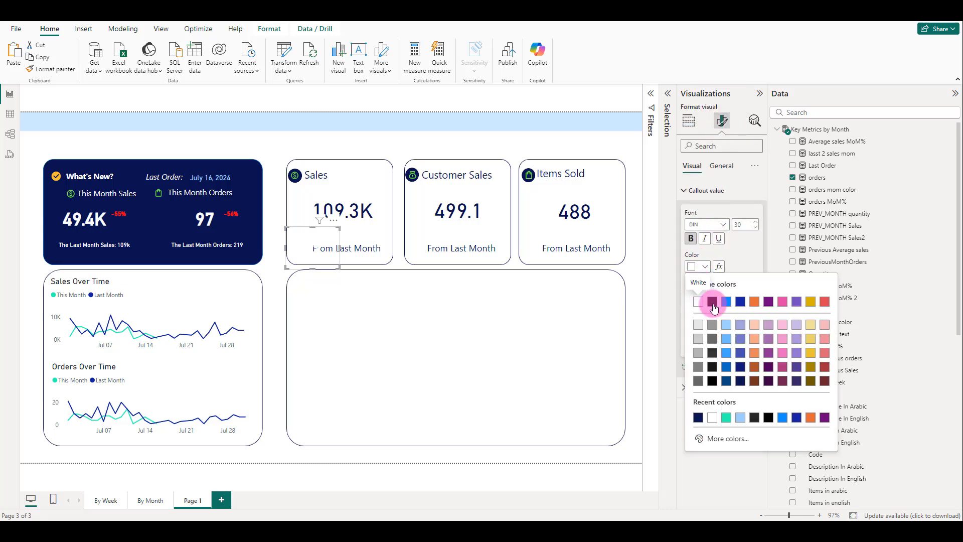
left_click(699, 418)
Step: Set the copied value's font size to 15 without bold and shrink its box to fit beside the Sales card's "From Last Month" label
double_click(743, 225)
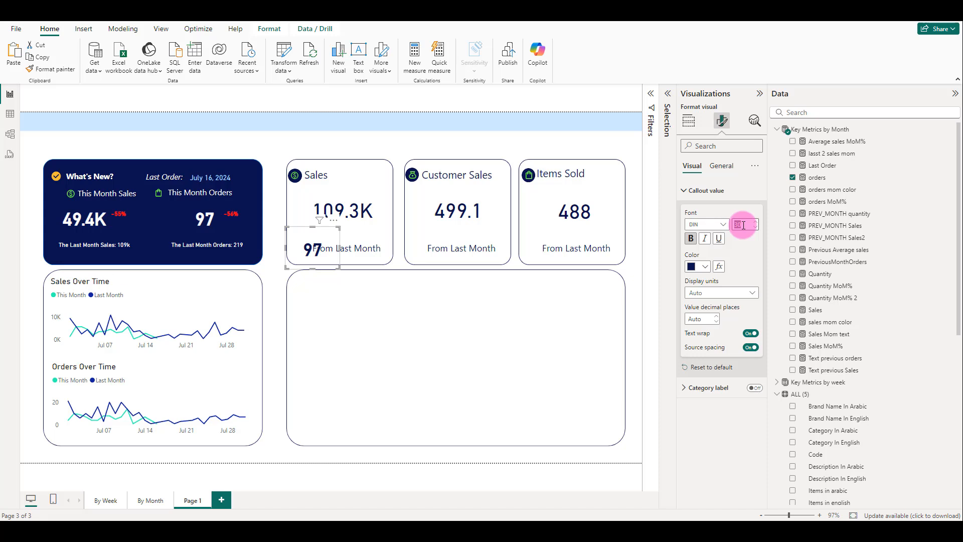
type("15")
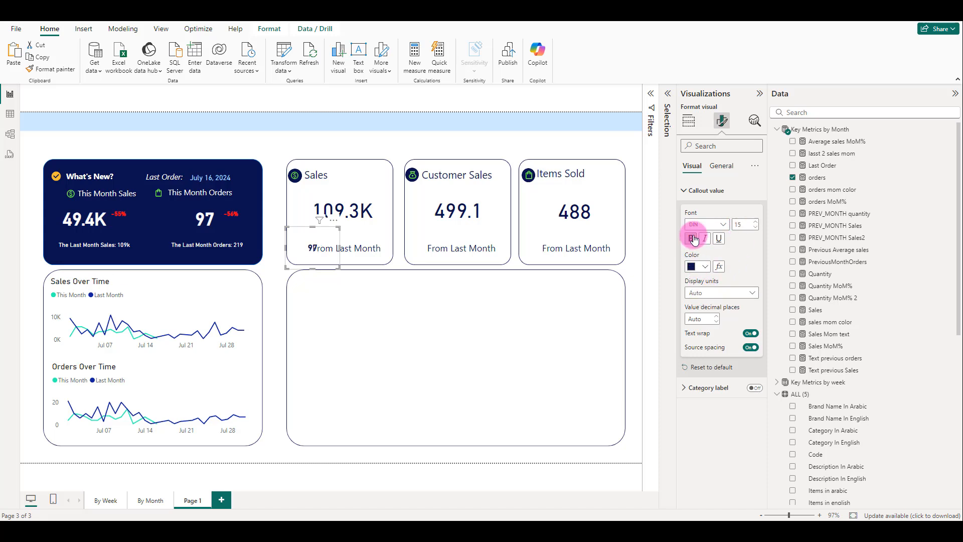
left_click(335, 251)
left_click_drag(339, 267, 307, 242)
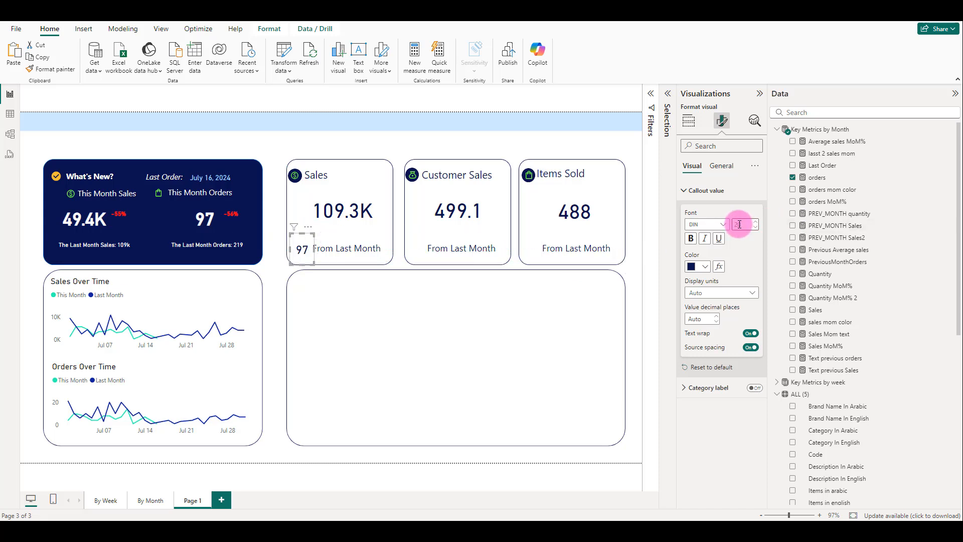
left_click_drag(307, 245, 312, 244)
Step: Replace the orders field of the small value in the Sales card with the "lasst 2 sales mom" measure
left_click(793, 177)
left_click(691, 123)
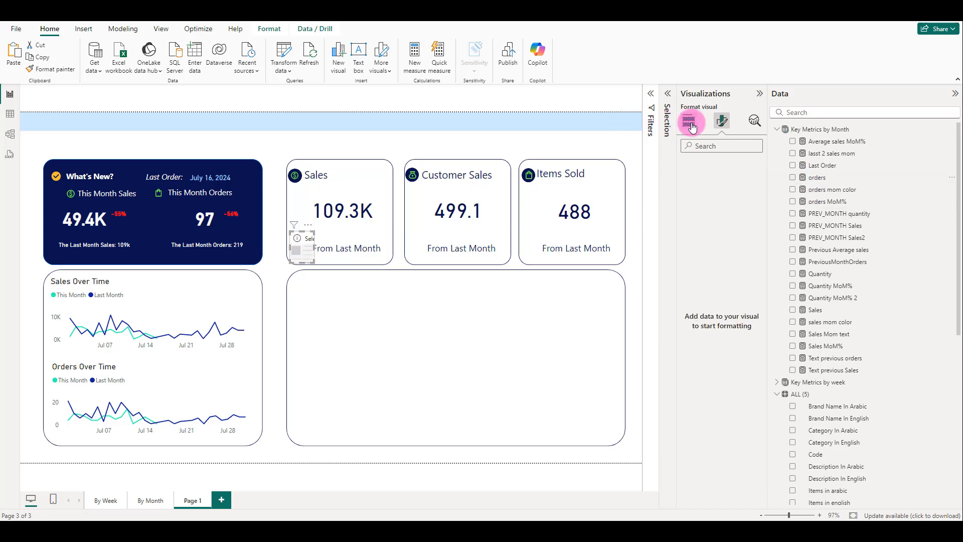
left_click_drag(831, 153, 739, 275)
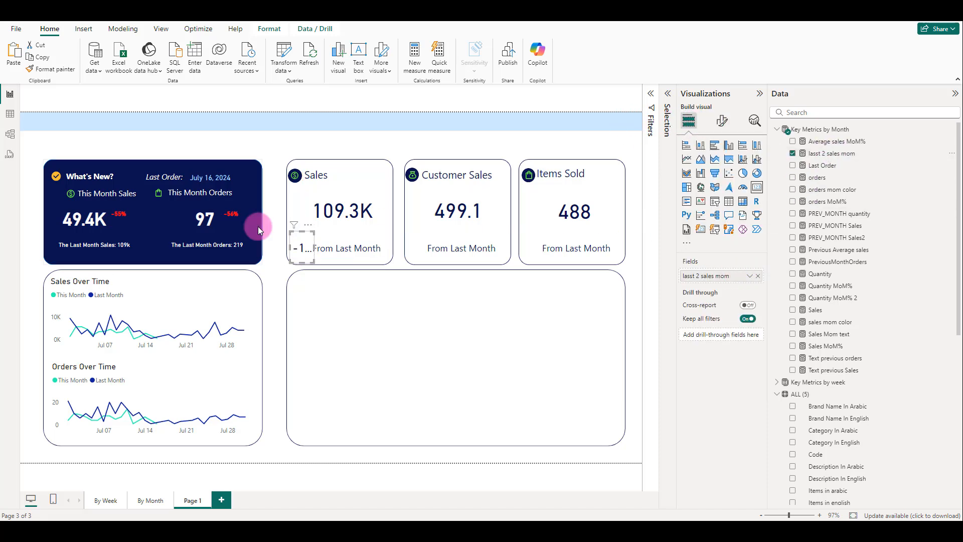
Step: Widen the small percentage box in the Sales card slightly and set its callout font size to 12
left_click(747, 121)
left_click(728, 123)
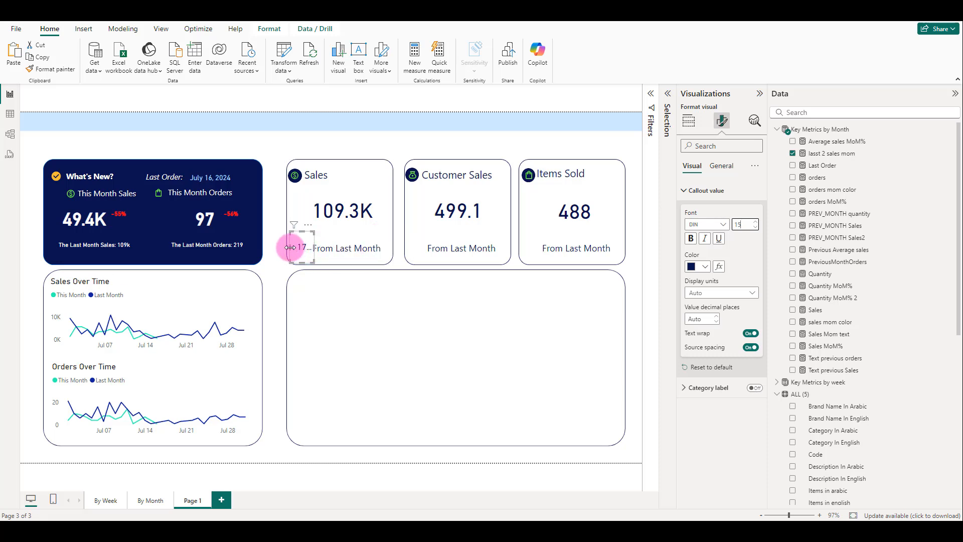
left_click_drag(291, 247, 287, 248)
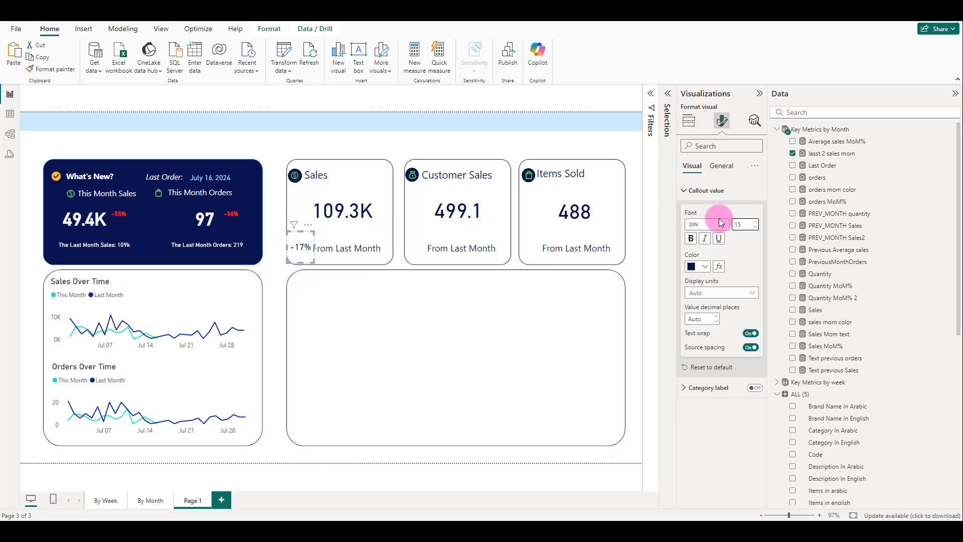
left_click_drag(745, 224, 732, 223)
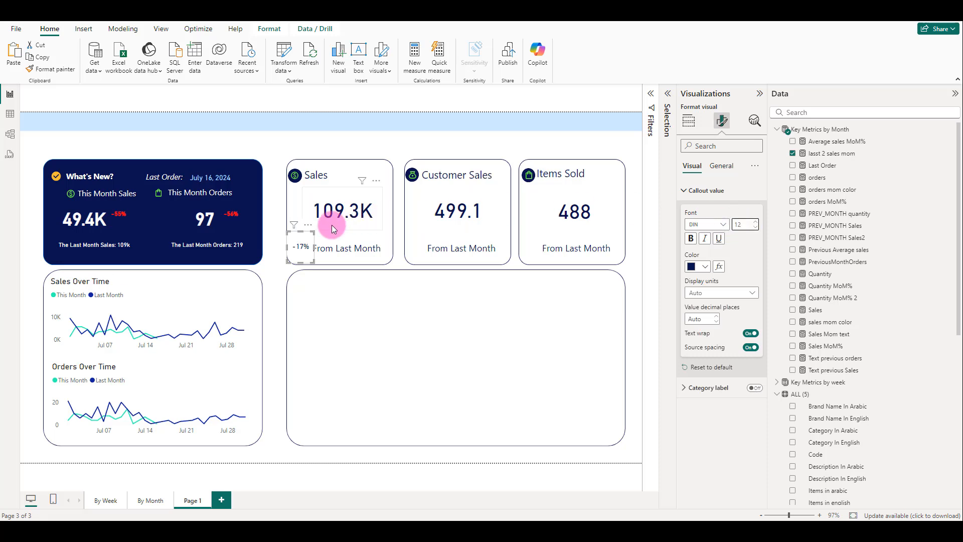
type("12")
Step: Place copies of the small percentage value beside the "From Last Month" labels in the Customer Sales and Items Sold cards
left_click_drag(306, 239, 421, 240)
key("ctrl+c")
key("ctrl+v")
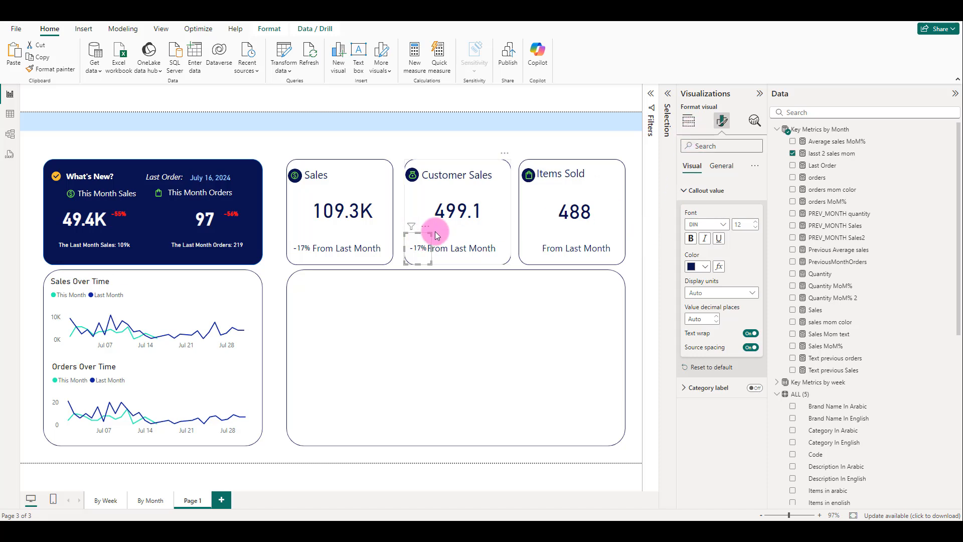
left_click_drag(435, 233, 541, 243)
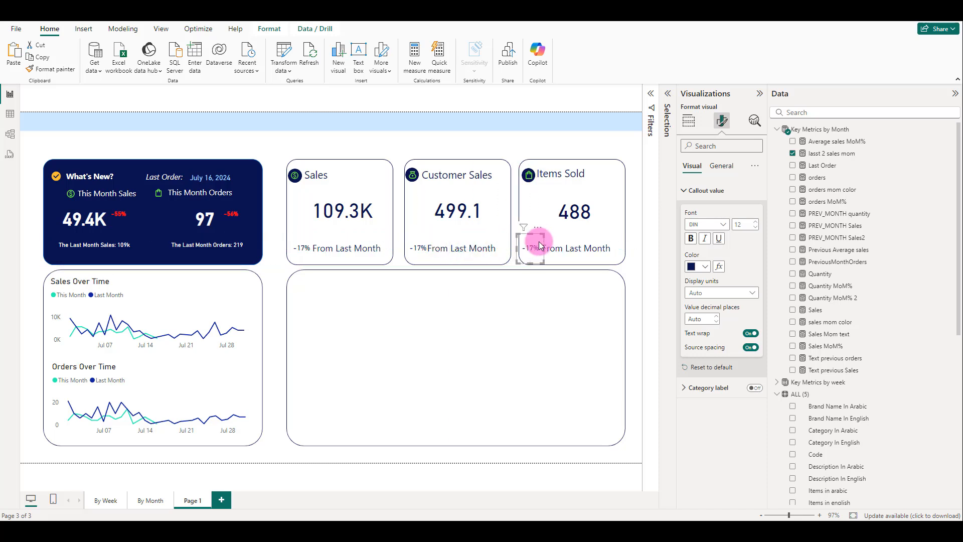
Step: Replace the field of the Customer Sales card's percentage with the "Average sales MoM%" measure
left_click(417, 249)
left_click(690, 125)
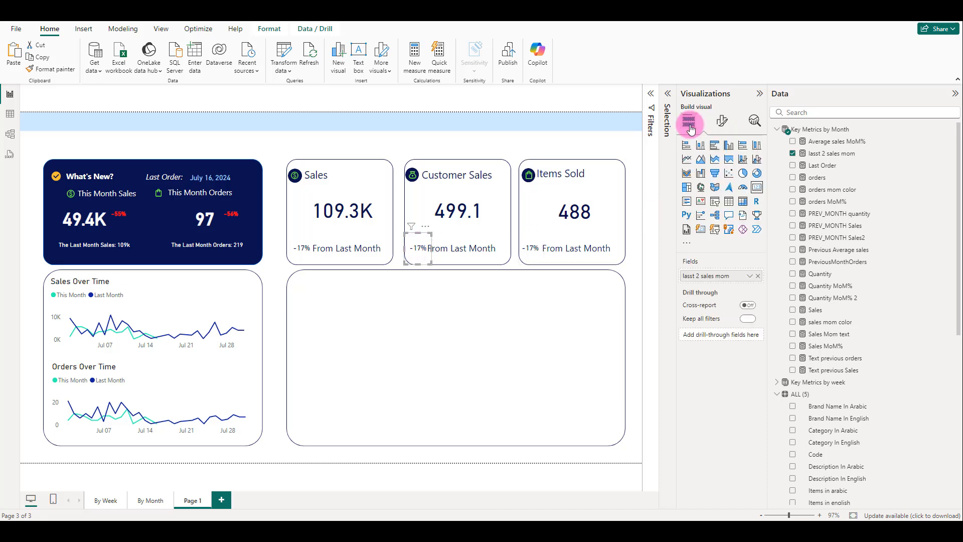
left_click(758, 275)
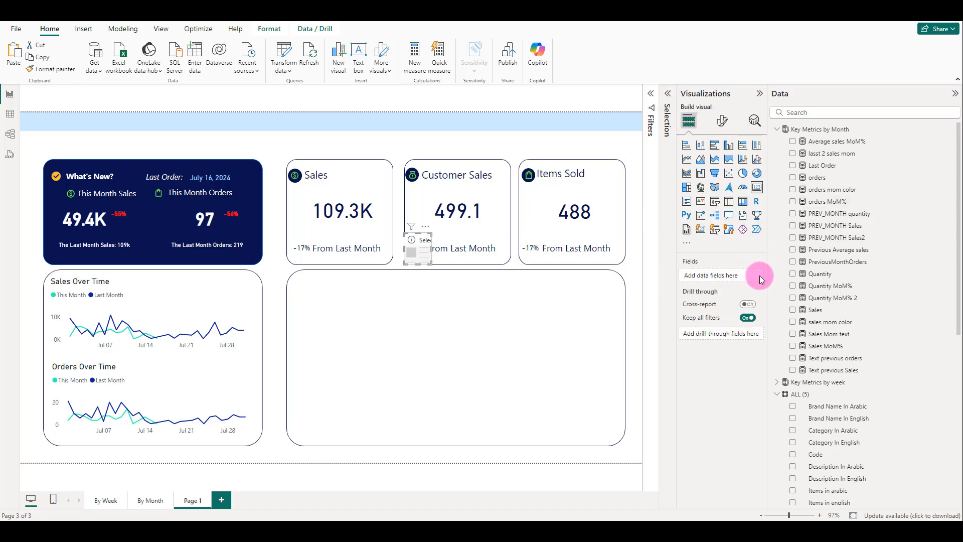
left_click(819, 167)
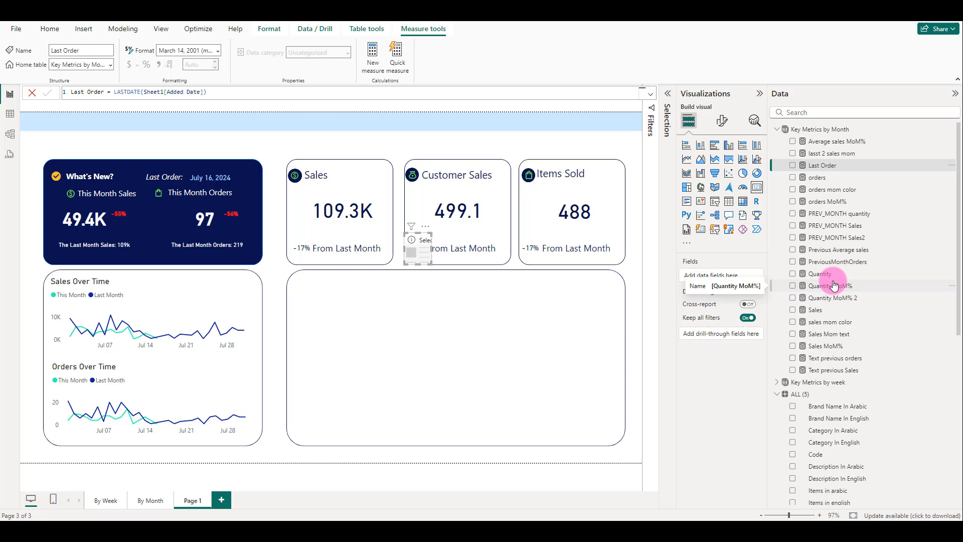
left_click_drag(833, 141, 731, 275)
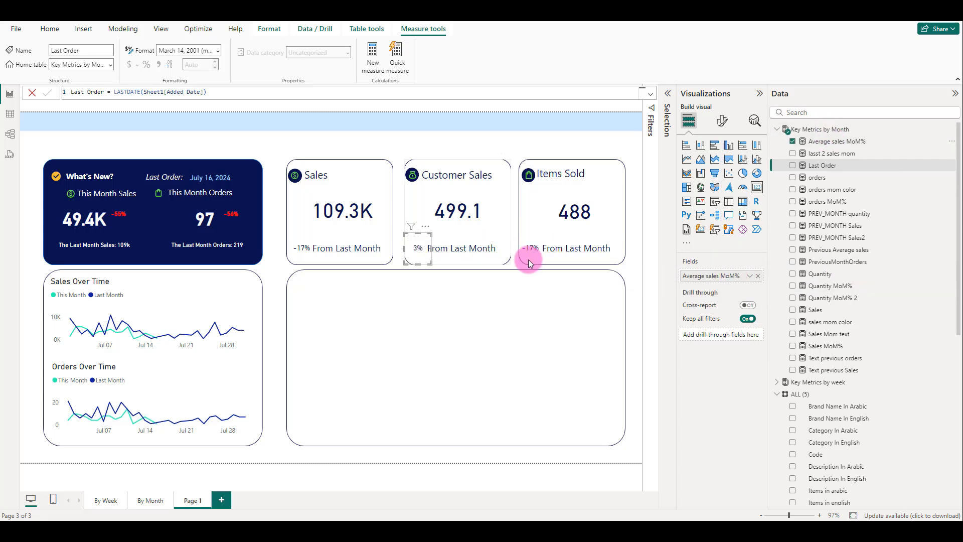
Step: Replace the field of the Items Sold card's percentage with the "Quantity MoM% 2" measure
left_click(533, 235)
left_click(757, 281)
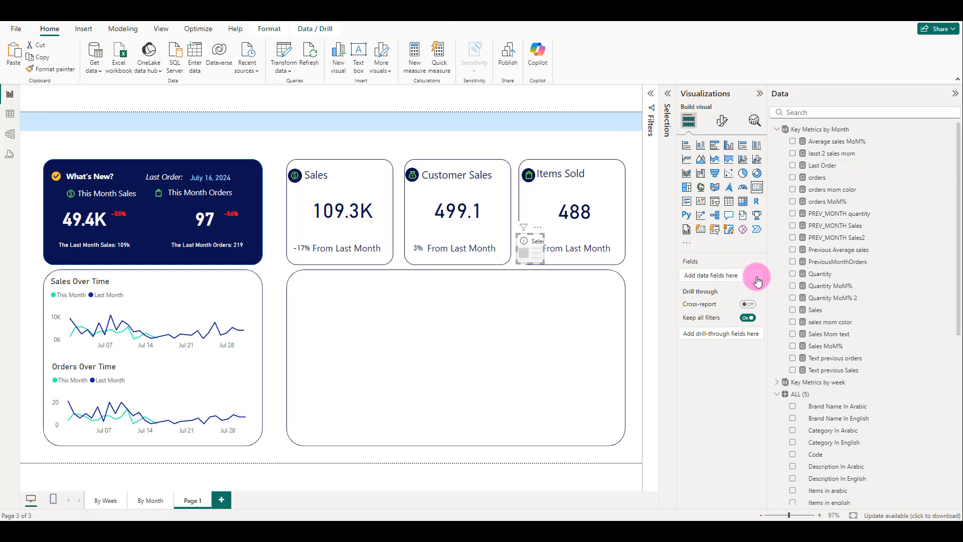
left_click(793, 298)
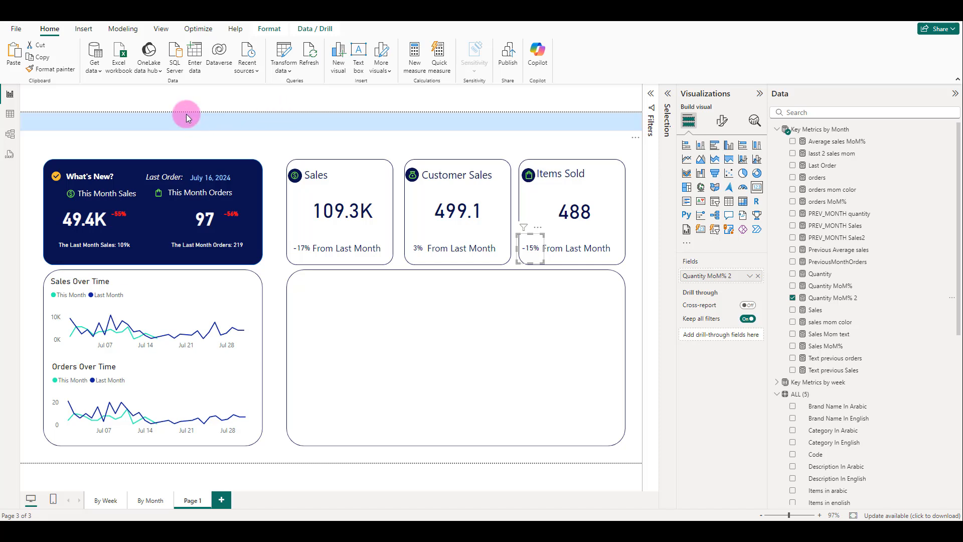
left_click(539, 151)
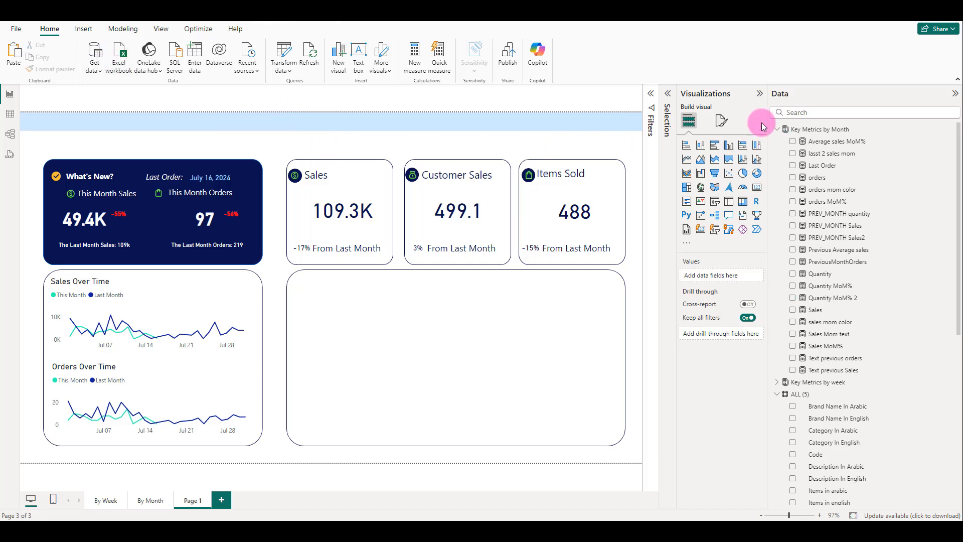
Step: Insert a stacked bar chart in the large empty panel below the cards and widen it to nearly fill the panel
left_click(691, 151)
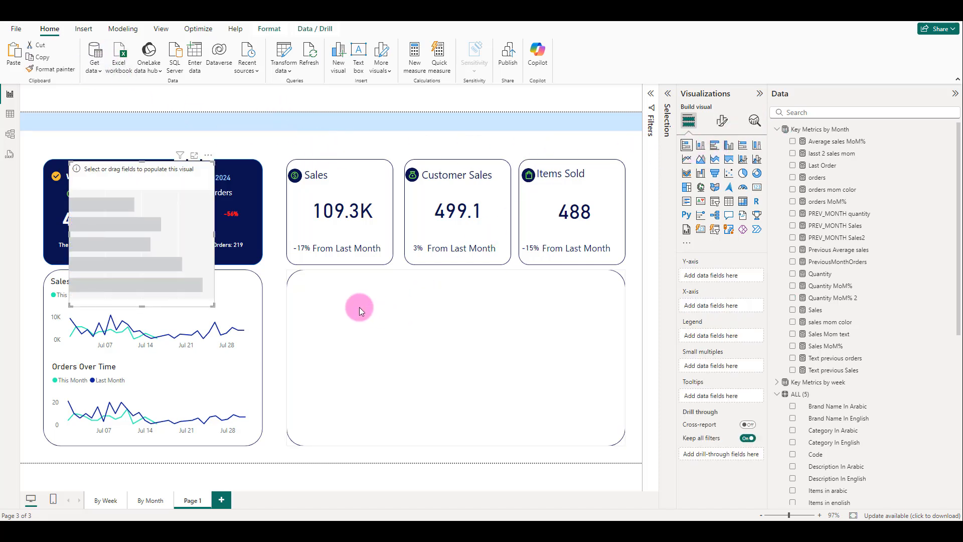
left_click_drag(151, 221, 387, 343)
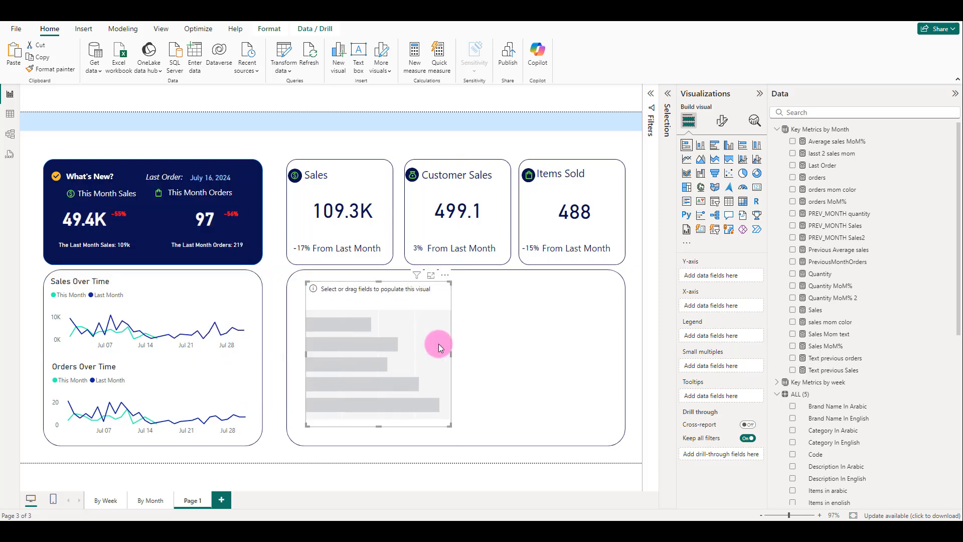
left_click_drag(451, 353, 616, 354)
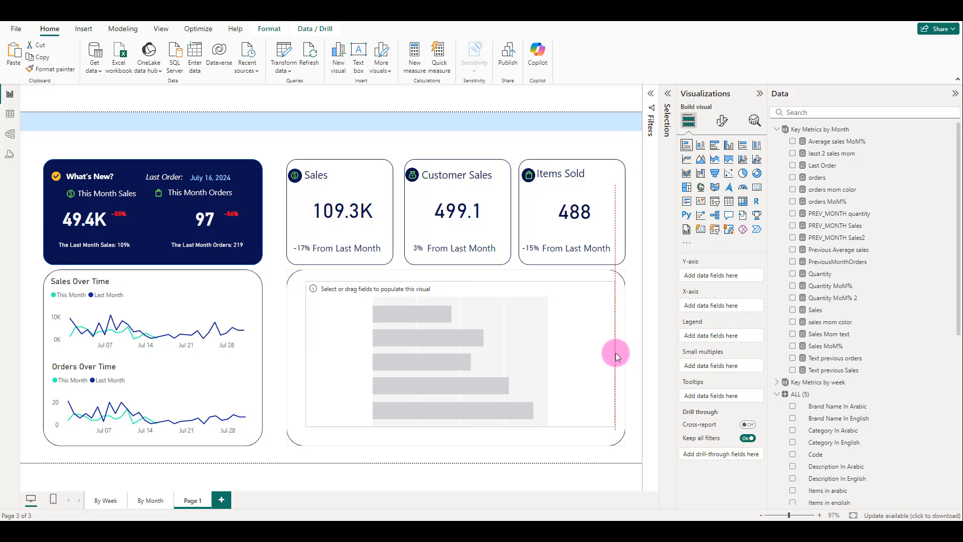
Step: Plot Product Name on the bar chart's Y-axis and product price on its X-axis, both from the Products Sales table
scroll(828, 394, "down", 5)
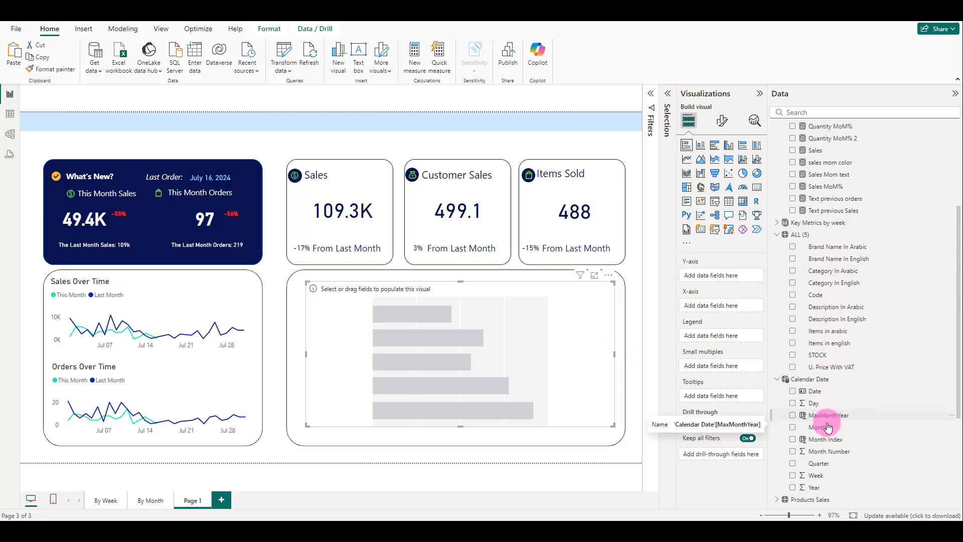
scroll(830, 430, "down", 3)
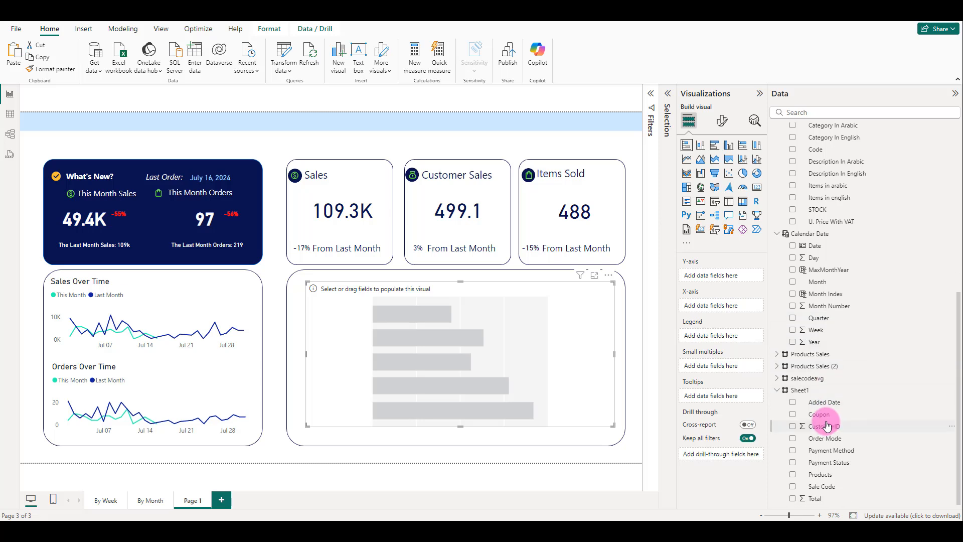
left_click(778, 354)
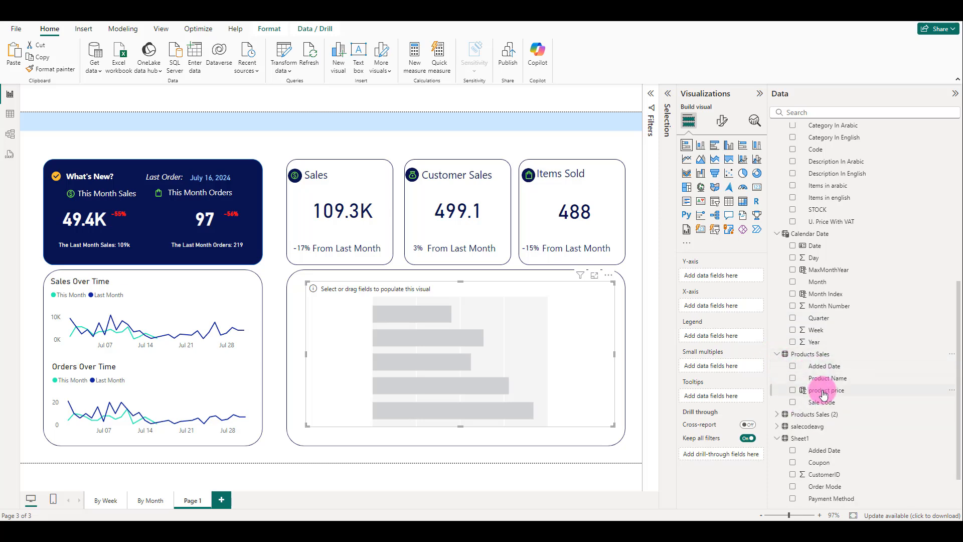
left_click_drag(823, 381, 568, 329)
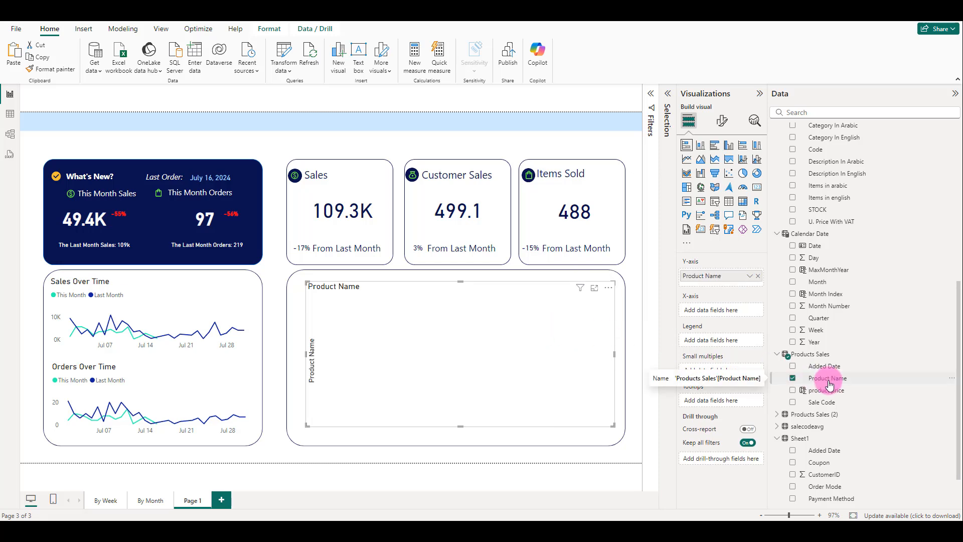
left_click_drag(829, 386, 514, 347)
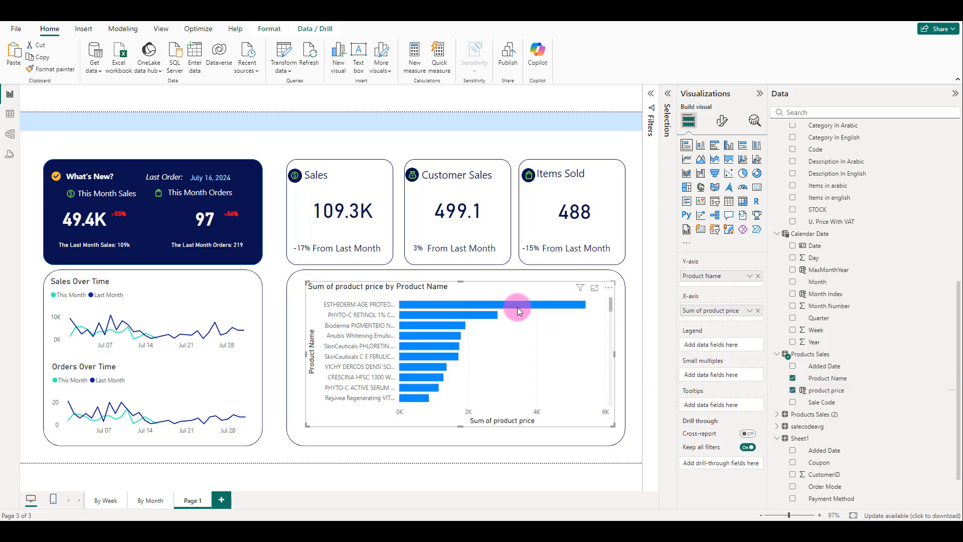
Step: Turn off the Y-axis title of the product price bar chart, keeping the axis values on
mouse_move(519, 304)
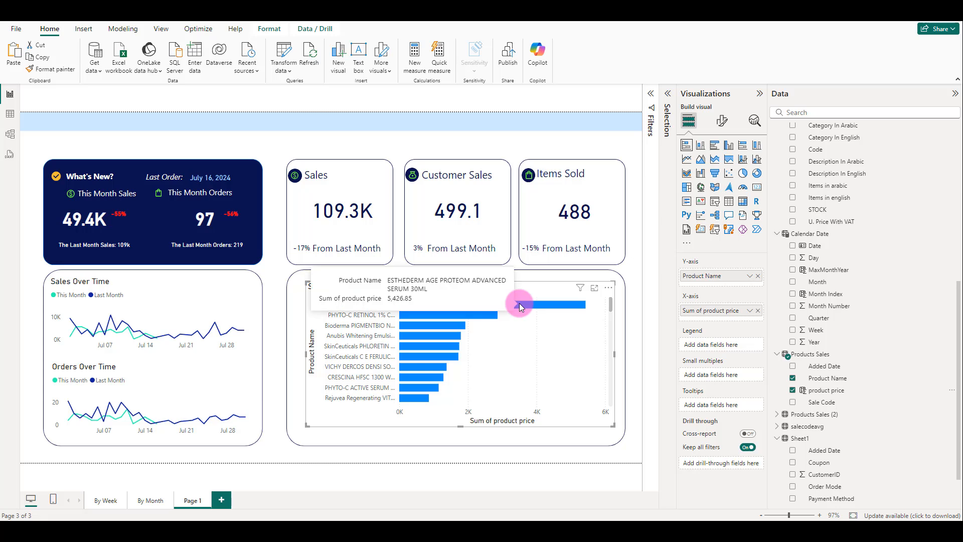
left_click(632, 302)
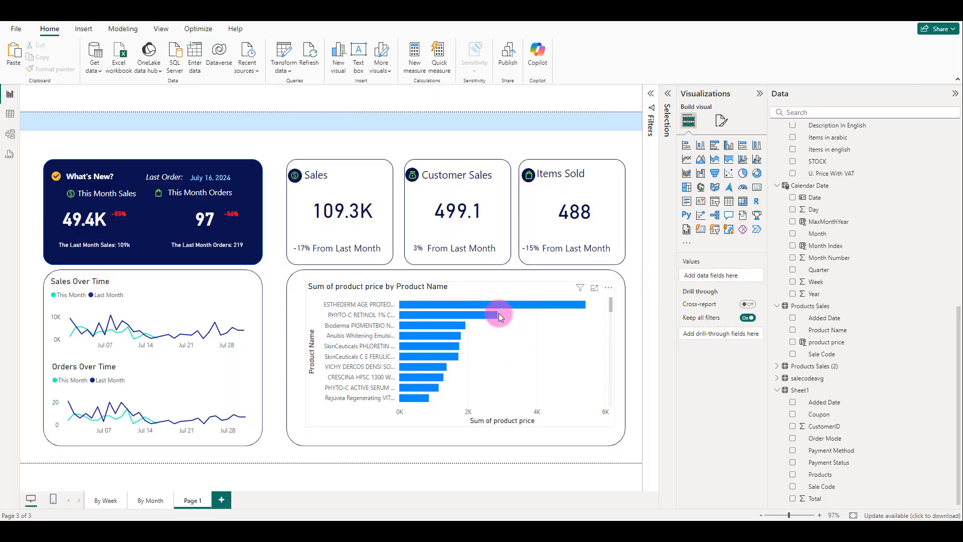
left_click(568, 328)
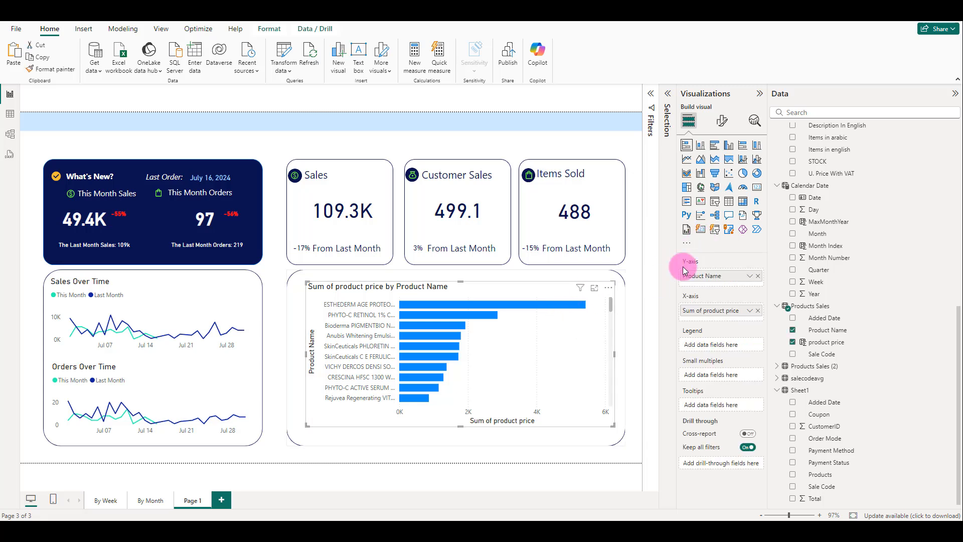
left_click(729, 128)
left_click(698, 190)
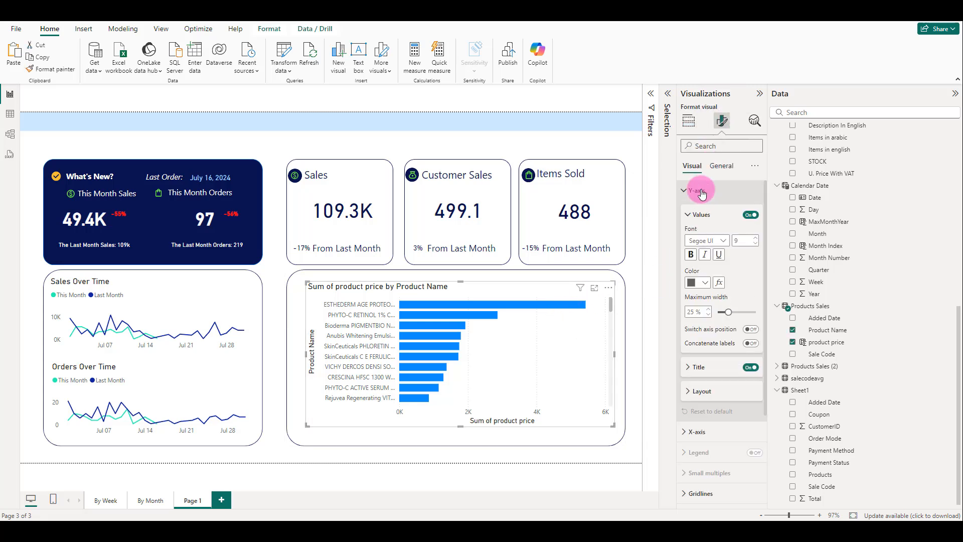
left_click(749, 368)
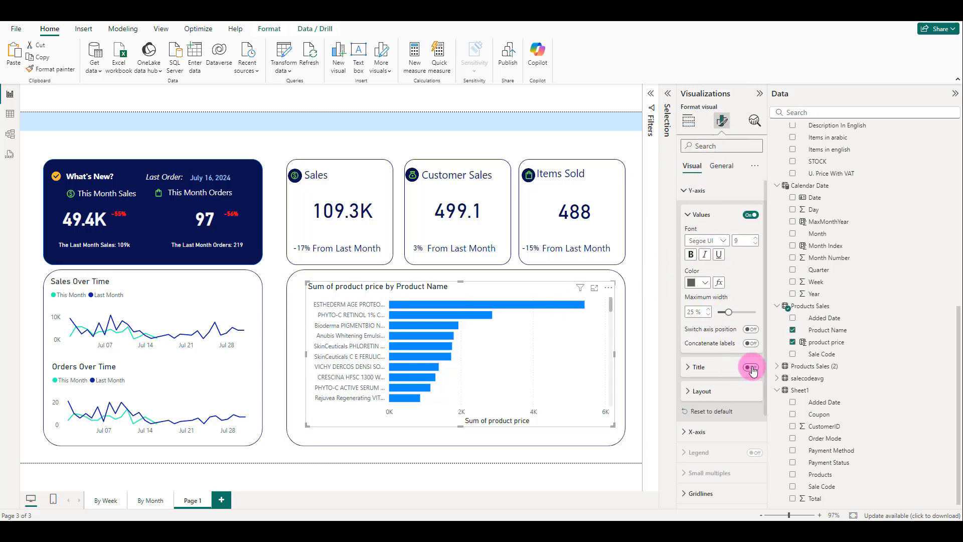
left_click(751, 216)
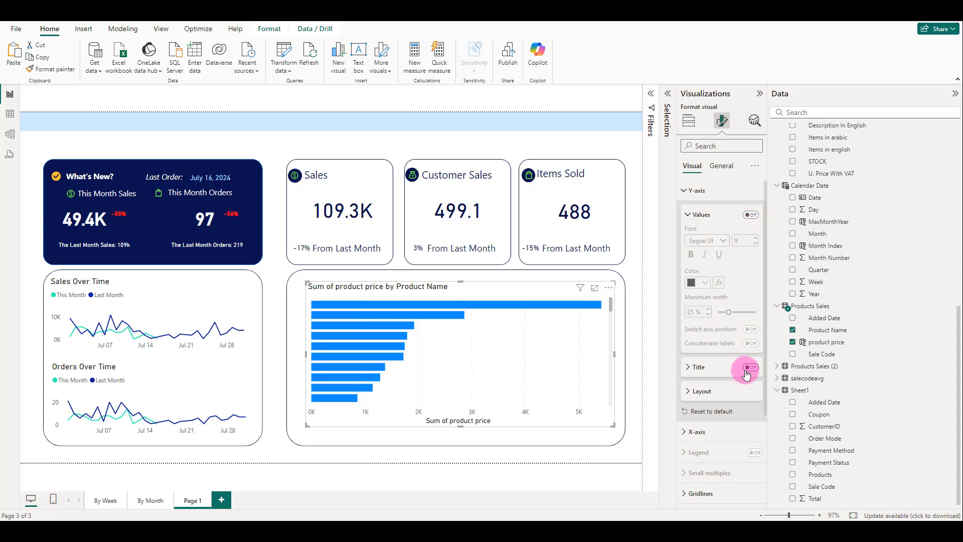
left_click(751, 216)
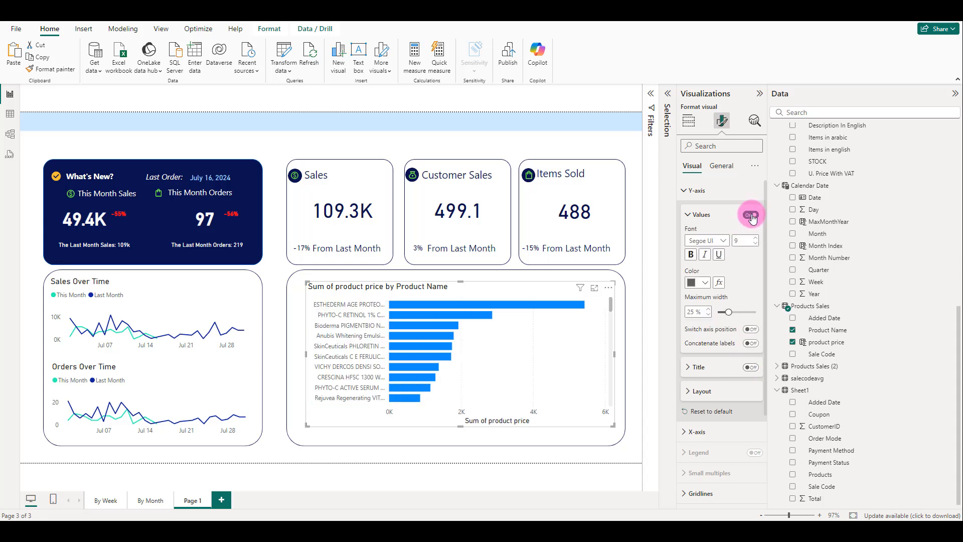
Step: Turn off both the title and the values of the bar chart's X-axis
left_click(695, 190)
left_click(702, 213)
left_click(749, 363)
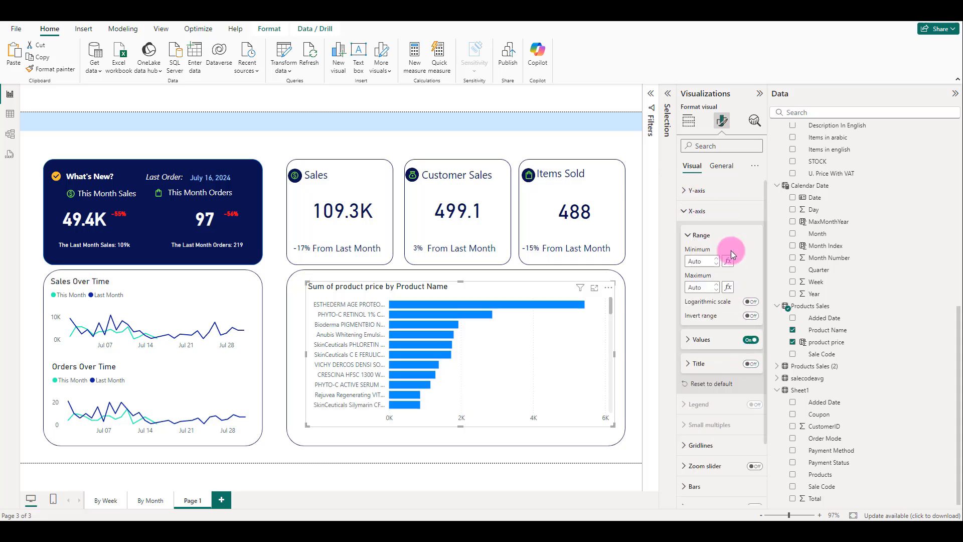
left_click(749, 340)
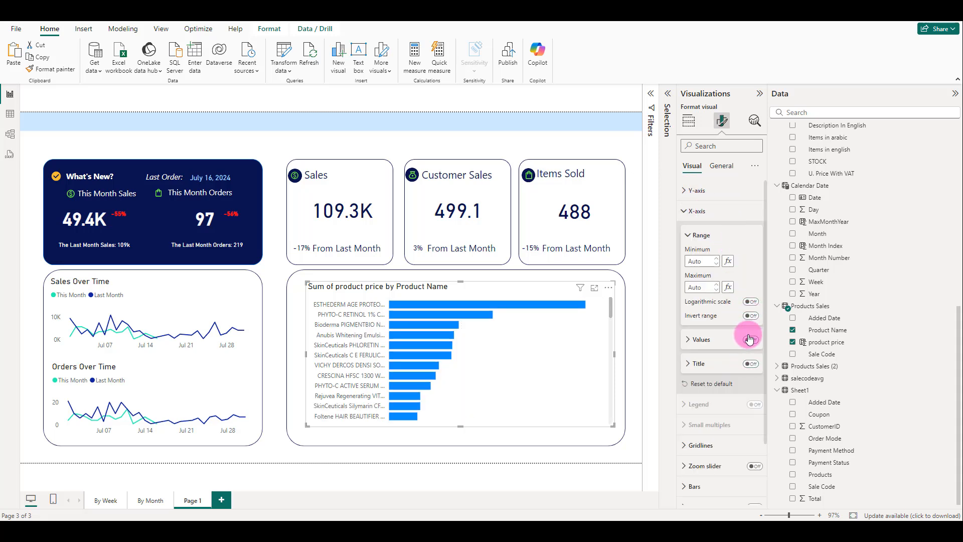
left_click(688, 236)
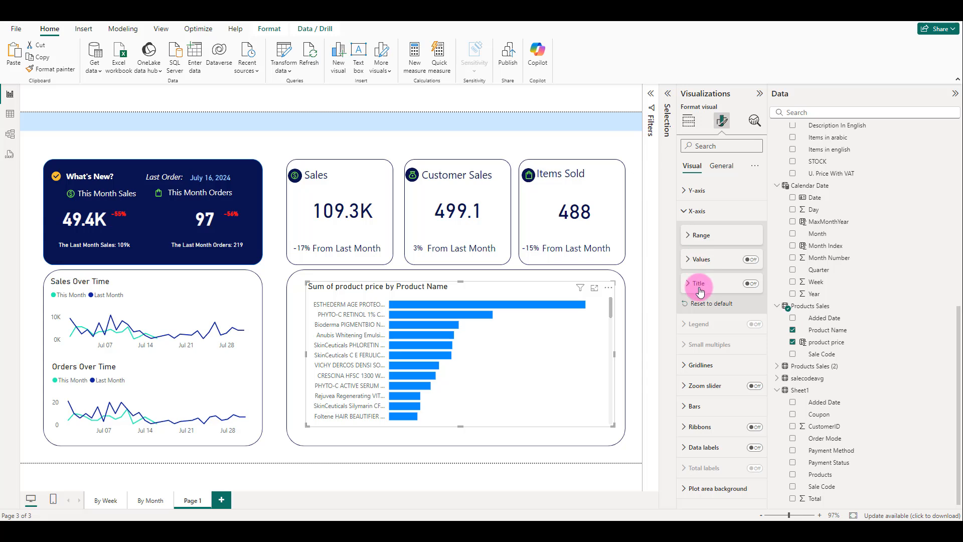
Step: Color all the chart's bars with the recently used turquoise green of the This Month lines
left_click(695, 406)
scroll(693, 404, "down", 2)
left_click(706, 406)
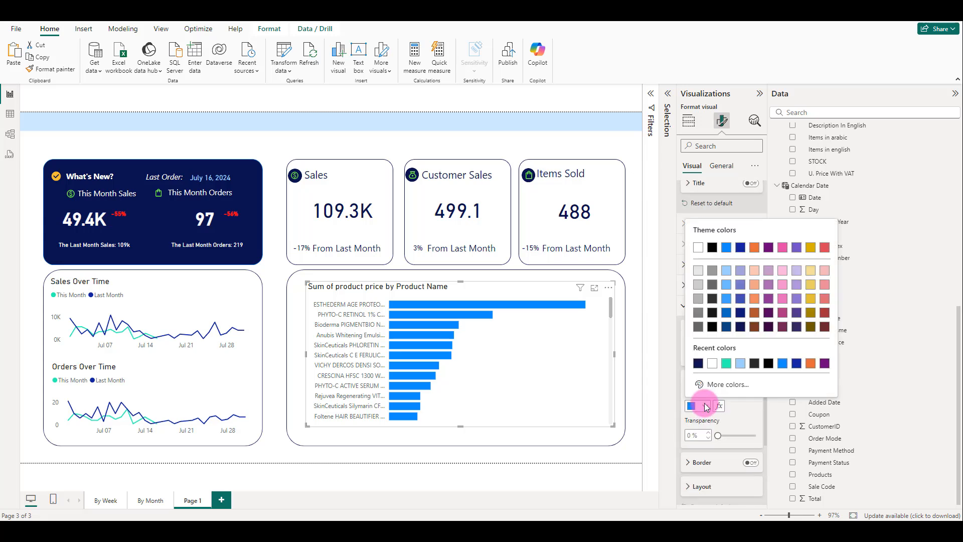
left_click(726, 363)
Step: Turn on data labels for the bar chart and open their settings
scroll(714, 468, "down", 2)
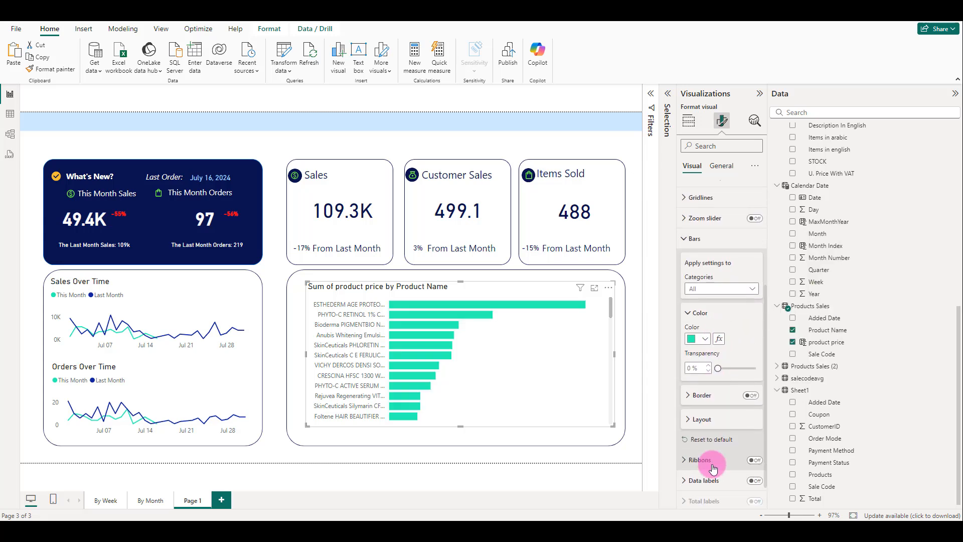
scroll(713, 468, "down", 1)
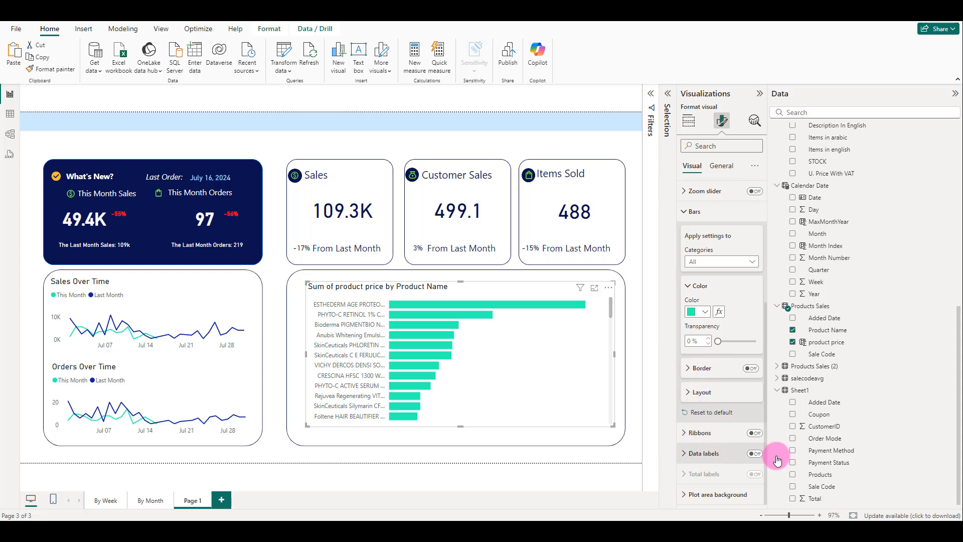
left_click(755, 453)
left_click(698, 453)
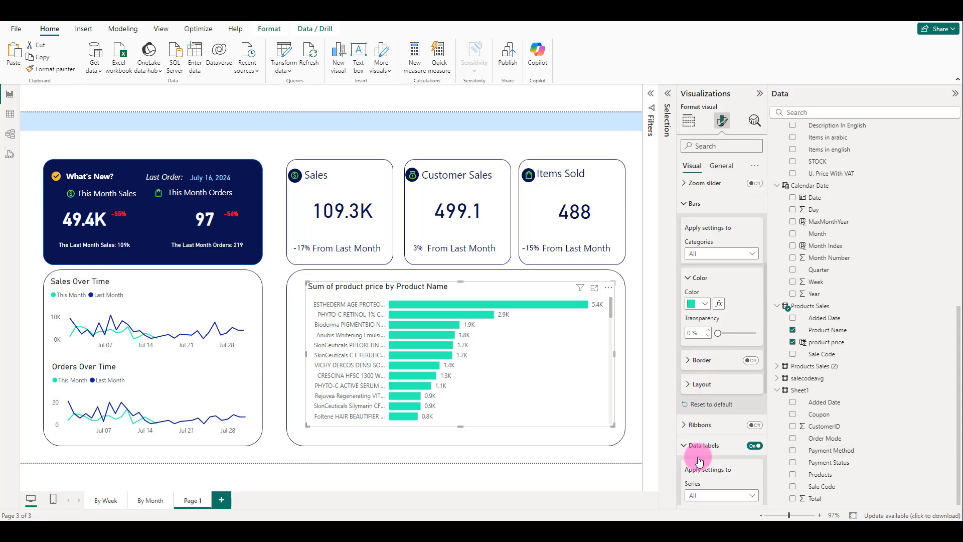
Step: Format the data label values of the bar chart in dark navy and bold
scroll(705, 449, "down", 5)
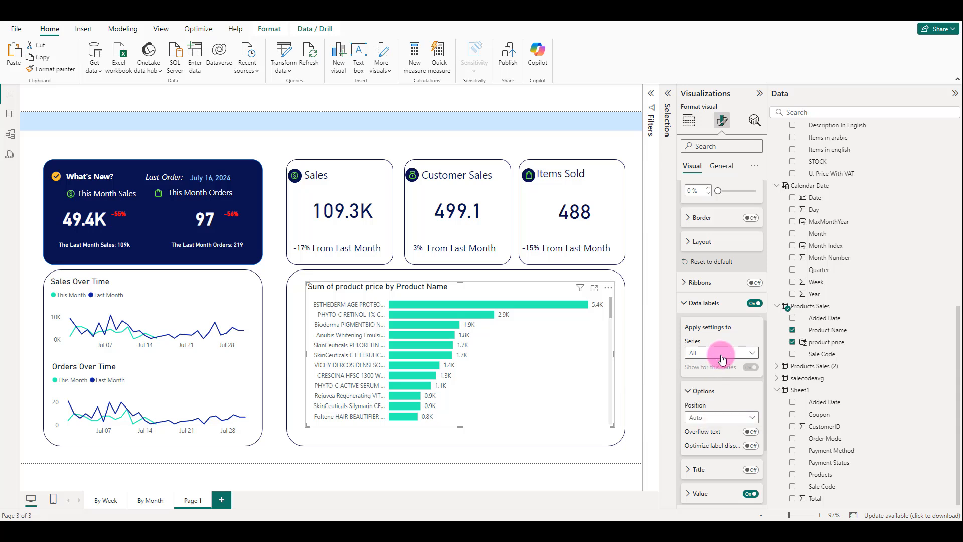
scroll(725, 381, "down", 2)
left_click(718, 437)
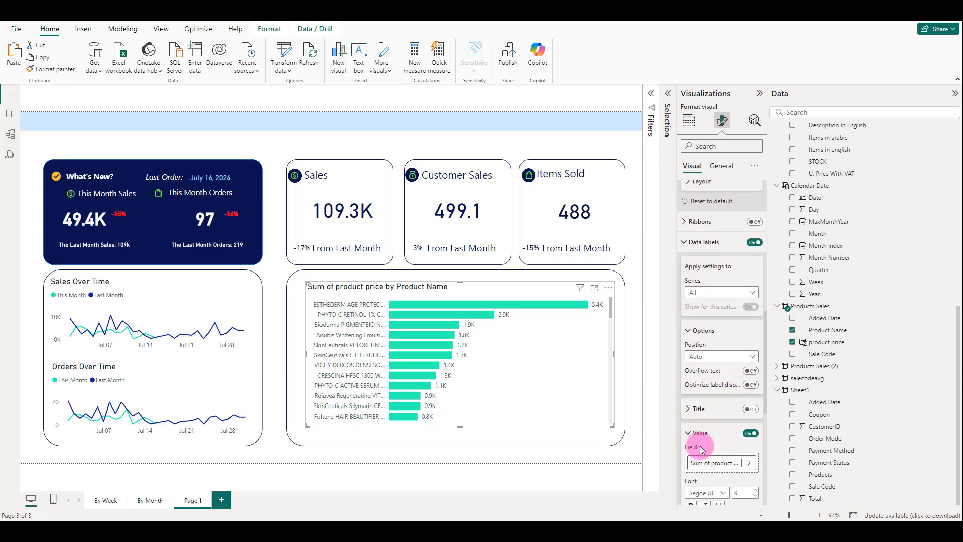
scroll(695, 444, "down", 4)
left_click(700, 445)
left_click(712, 402)
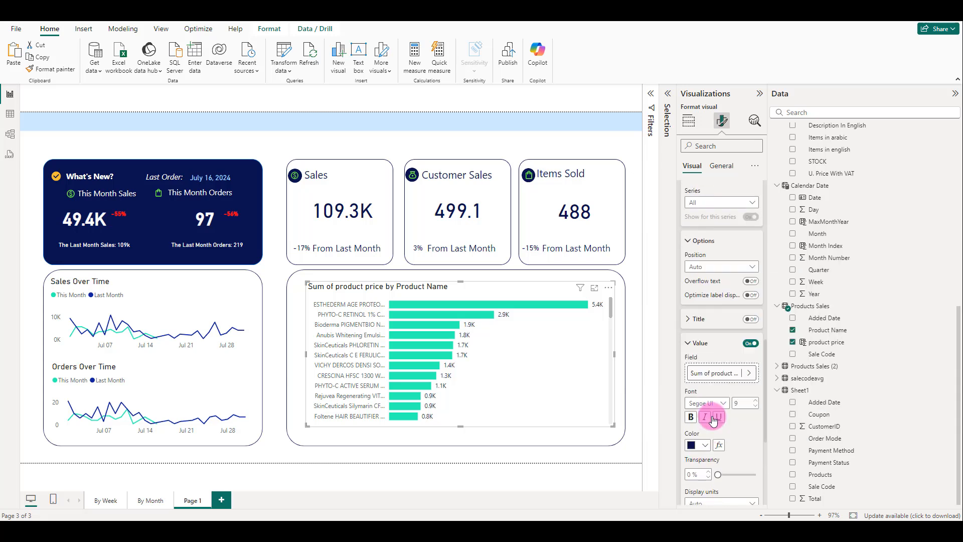
left_click(692, 417)
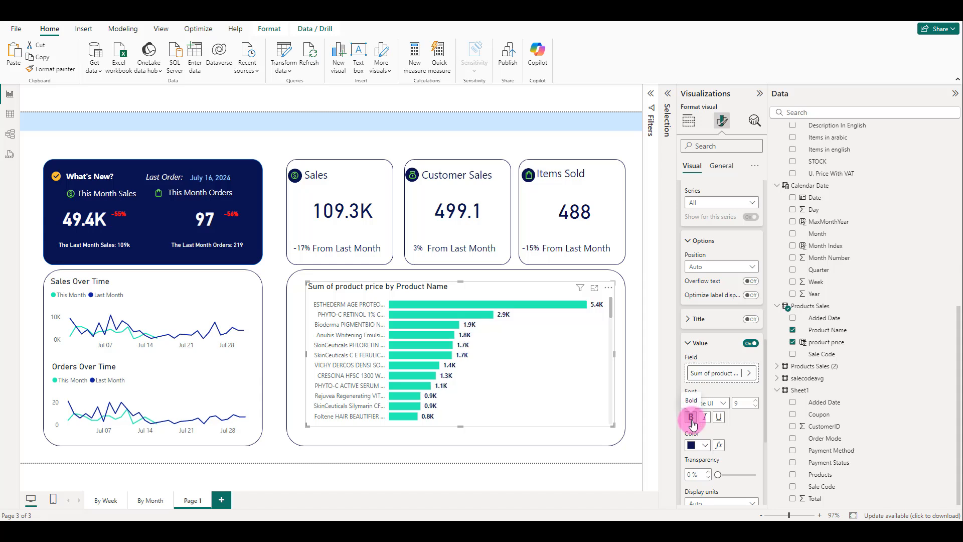
Step: Set the position of the bar chart's data labels to Inside base
scroll(701, 434, "down", 4)
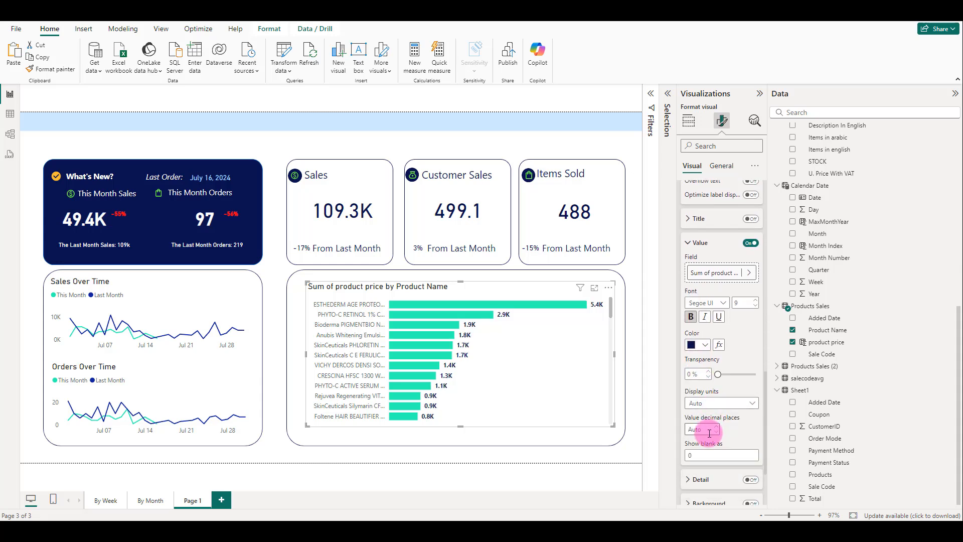
scroll(706, 328, "up", 2)
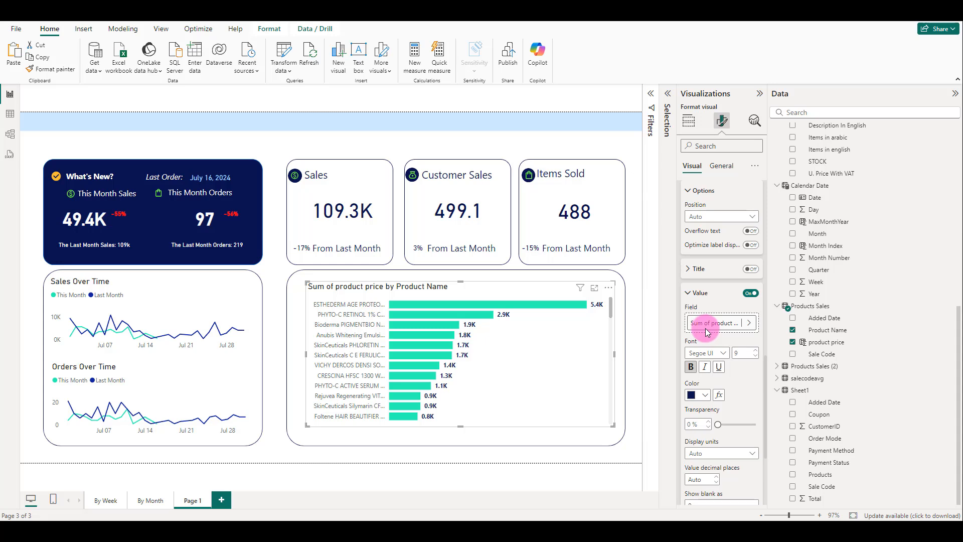
scroll(707, 341, "down", 6)
scroll(709, 357, "up", 6)
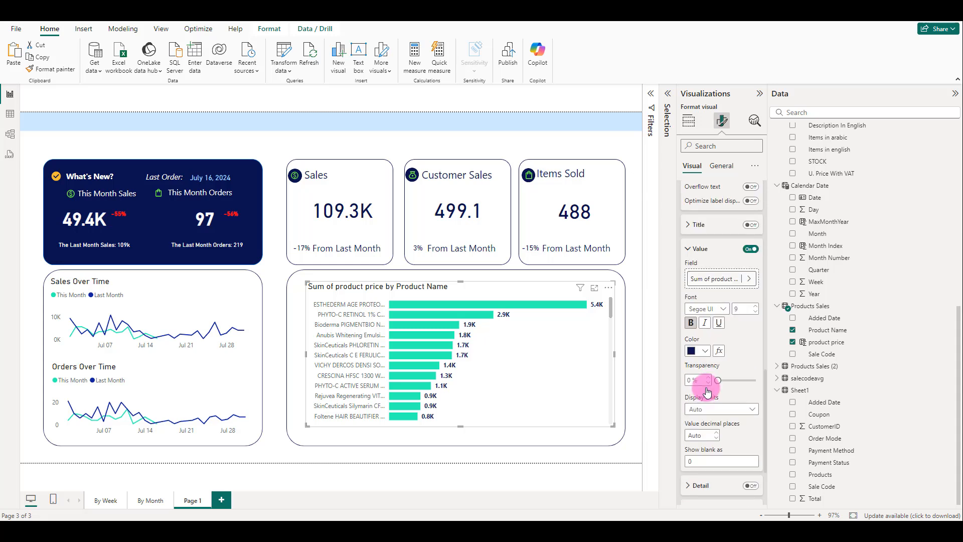
left_click(735, 223)
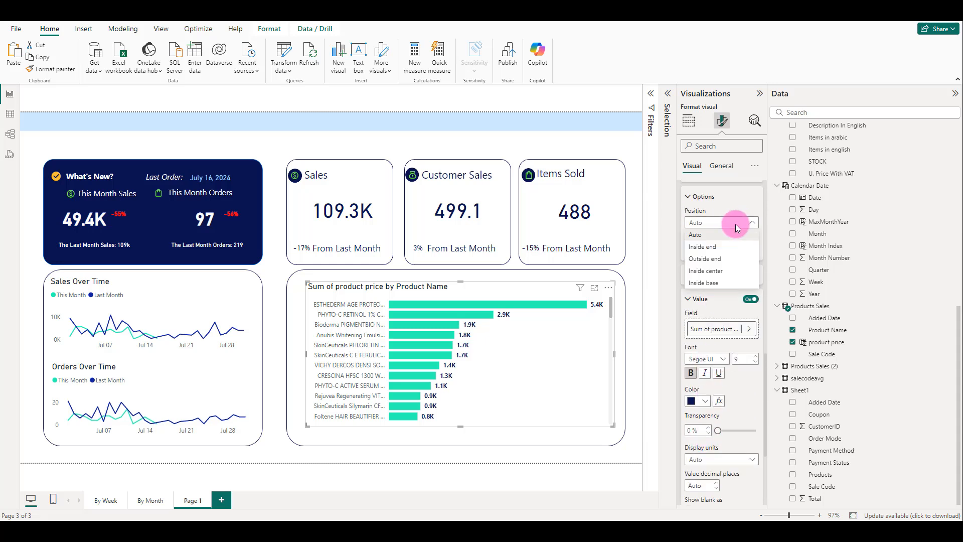
key("Escape")
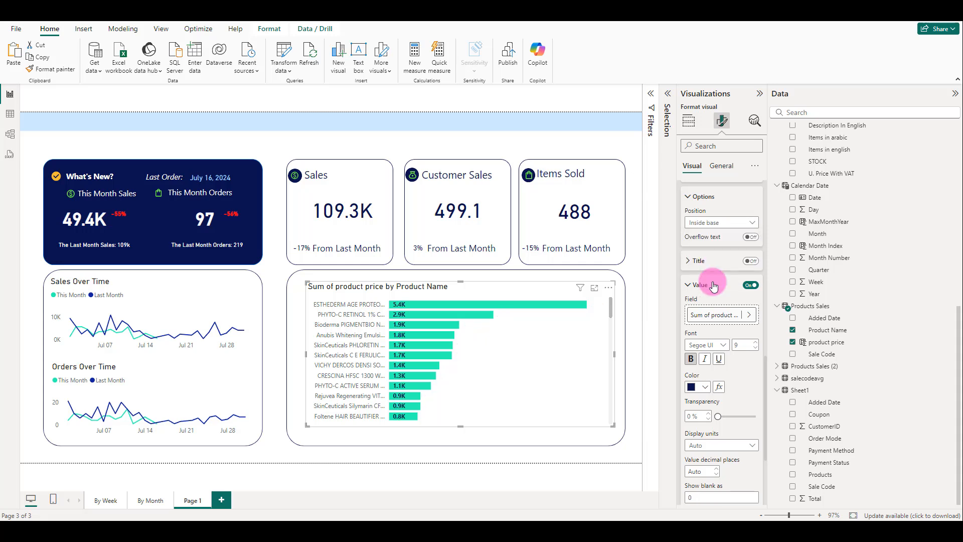
Step: Change the bar chart's title text to "Sales By Products" and deselect the chart
scroll(717, 236, "up", 5)
left_click(723, 165)
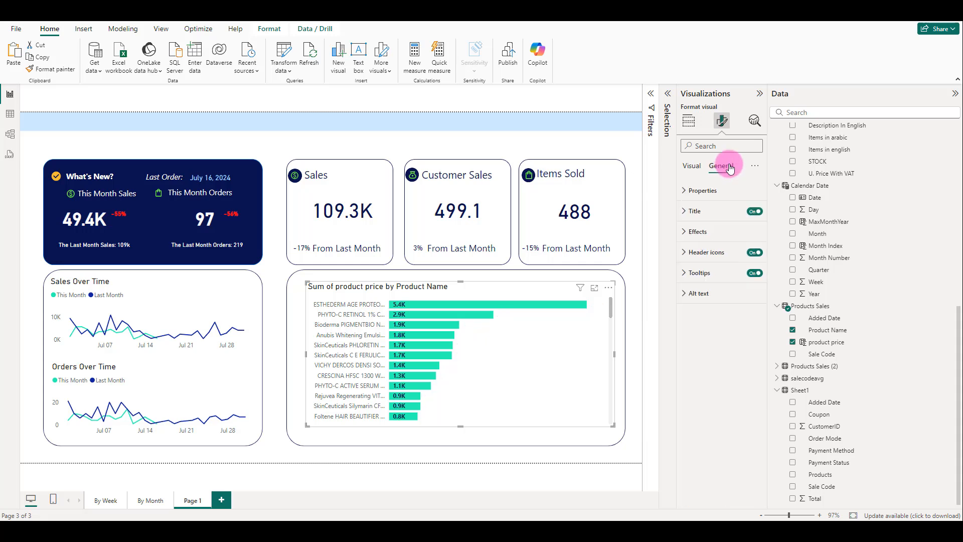
left_click(720, 213)
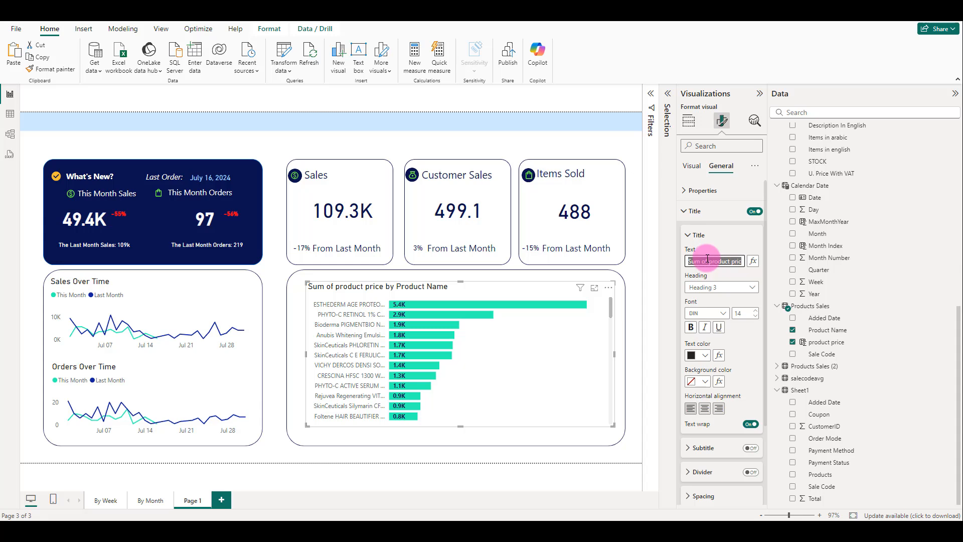
type("Sales By Products")
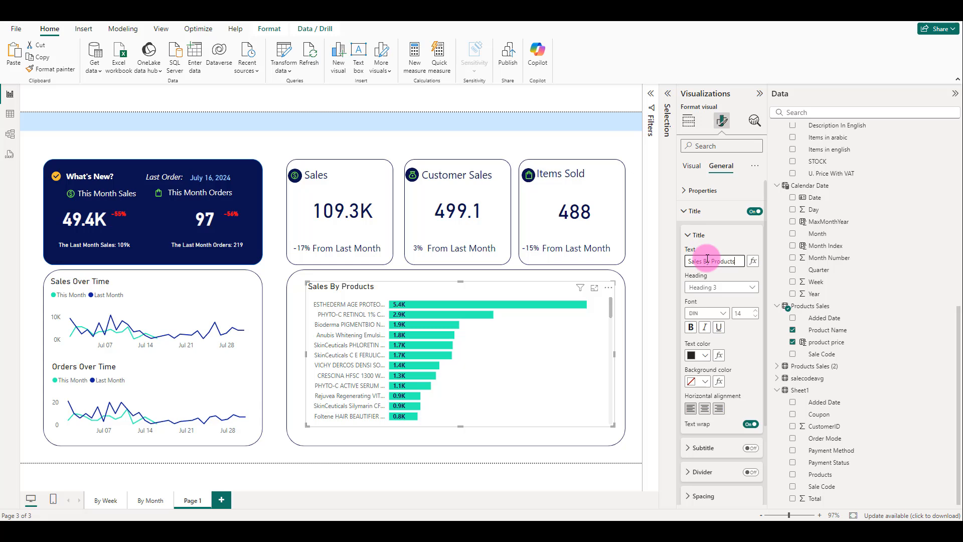
left_click(630, 267)
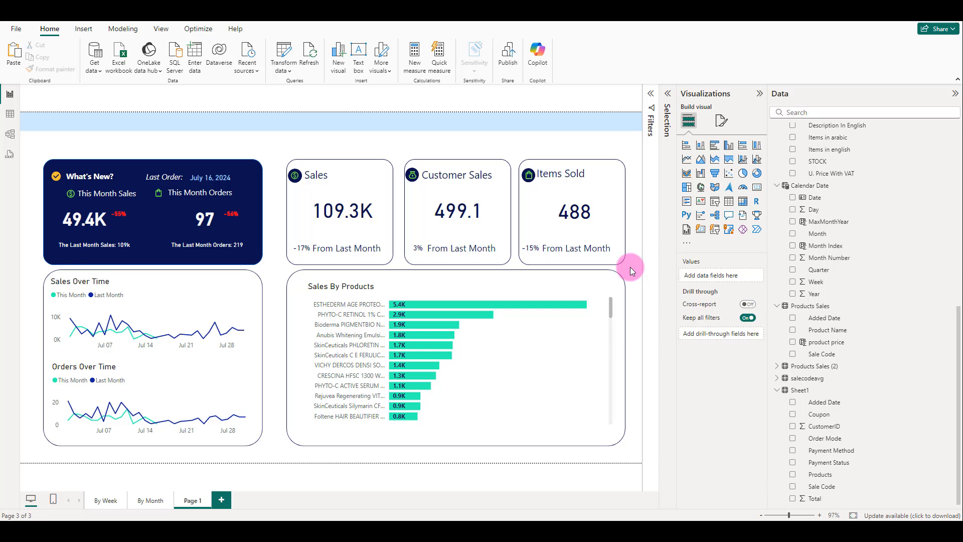